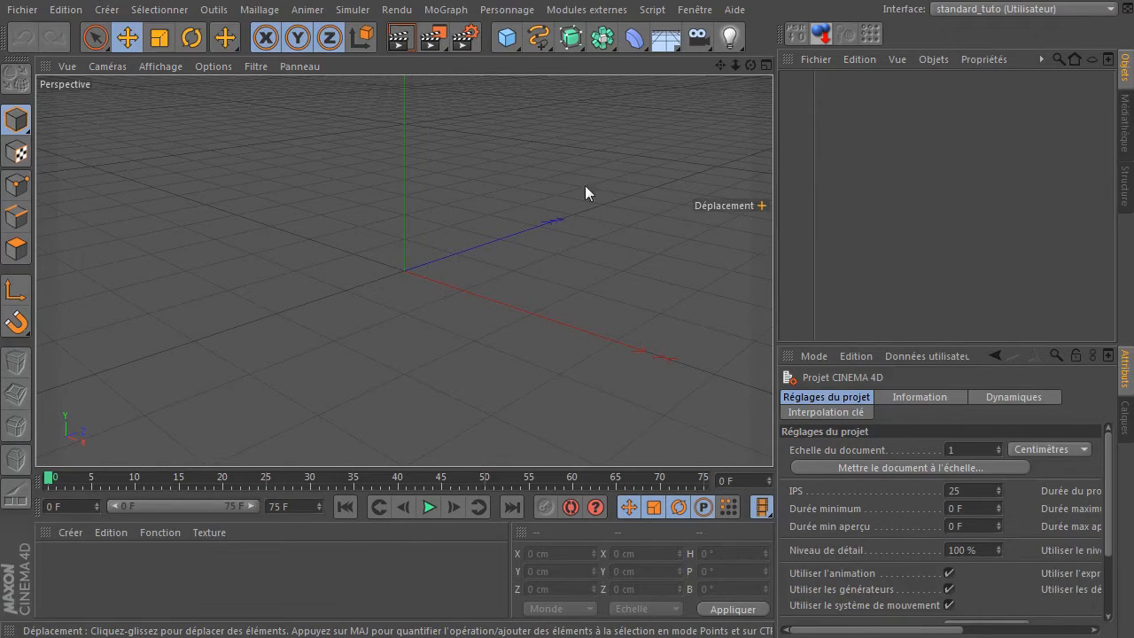
Add a sphere primitive to the scene and set its type to Hémisphère
{"action": "left_click", "coordinate": [506, 37]}
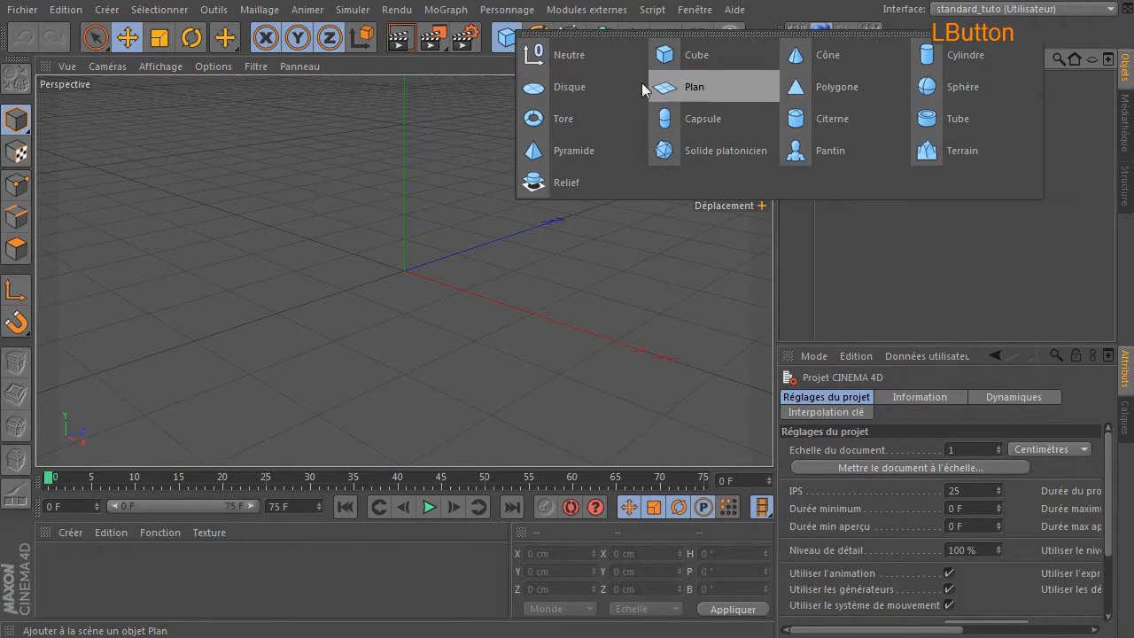
{"action": "left_click", "coordinate": [980, 84]}
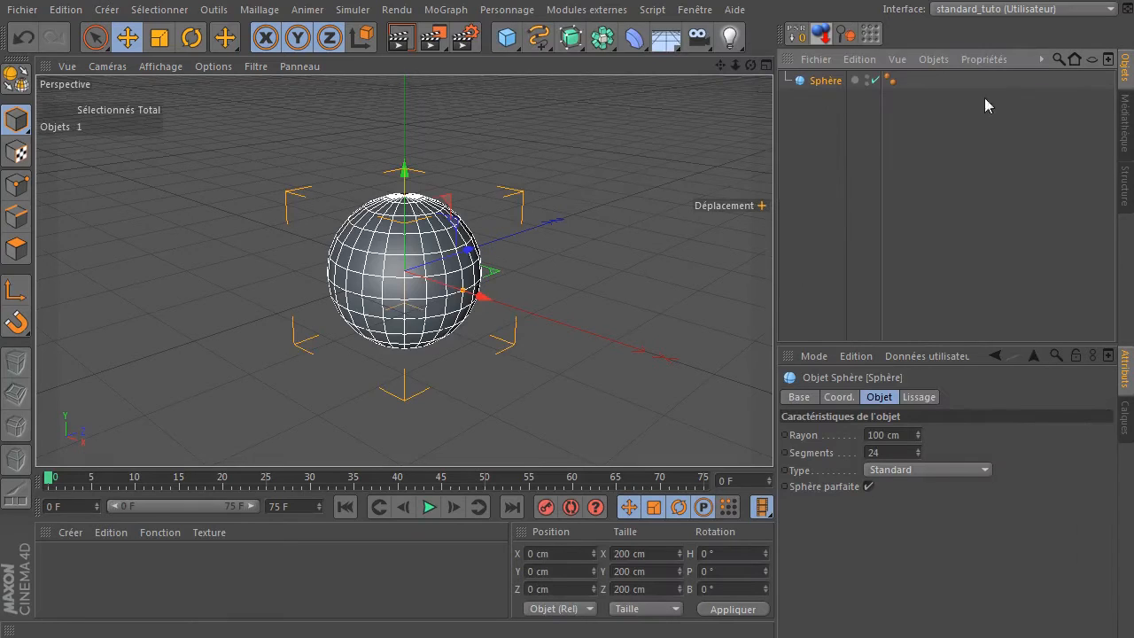
{"action": "left_click", "coordinate": [948, 472]}
{"action": "left_click", "coordinate": [921, 580]}
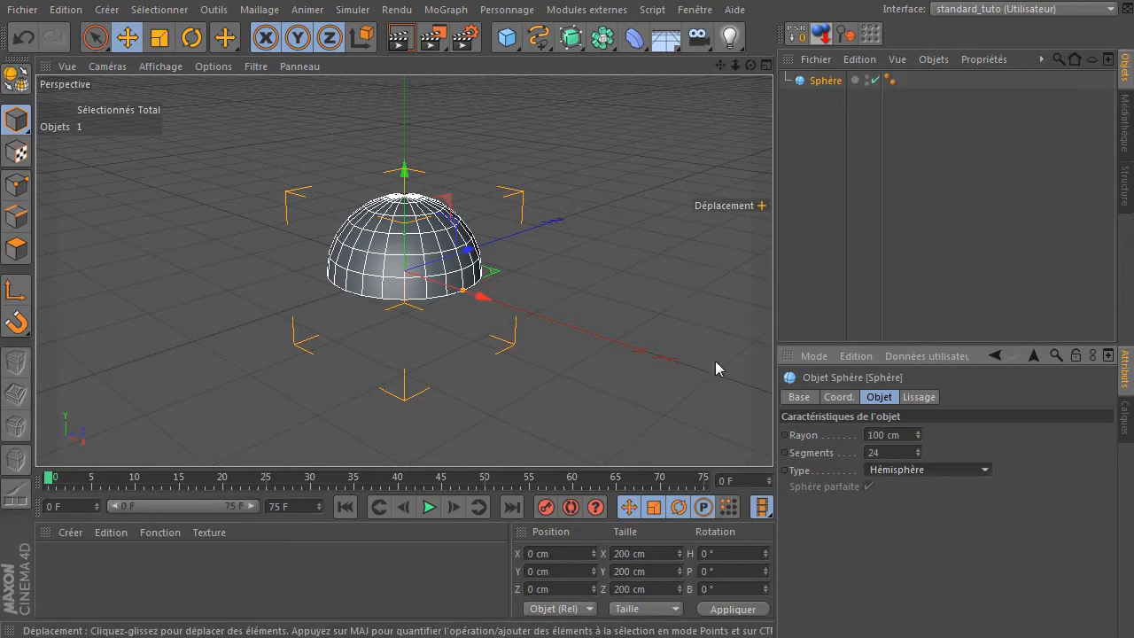
Rotate the hemisphere 180° in bank so that it opens upward, and rest it on the ground plane
{"action": "left_click", "coordinate": [192, 37]}
{"action": "left_click_drag", "start_coordinate": [443, 240], "coordinate": [299, 381]}
{"action": "scroll", "coordinate": [426, 299], "scroll_direction": "up", "scroll_amount": 5, "text": "ctrl"}
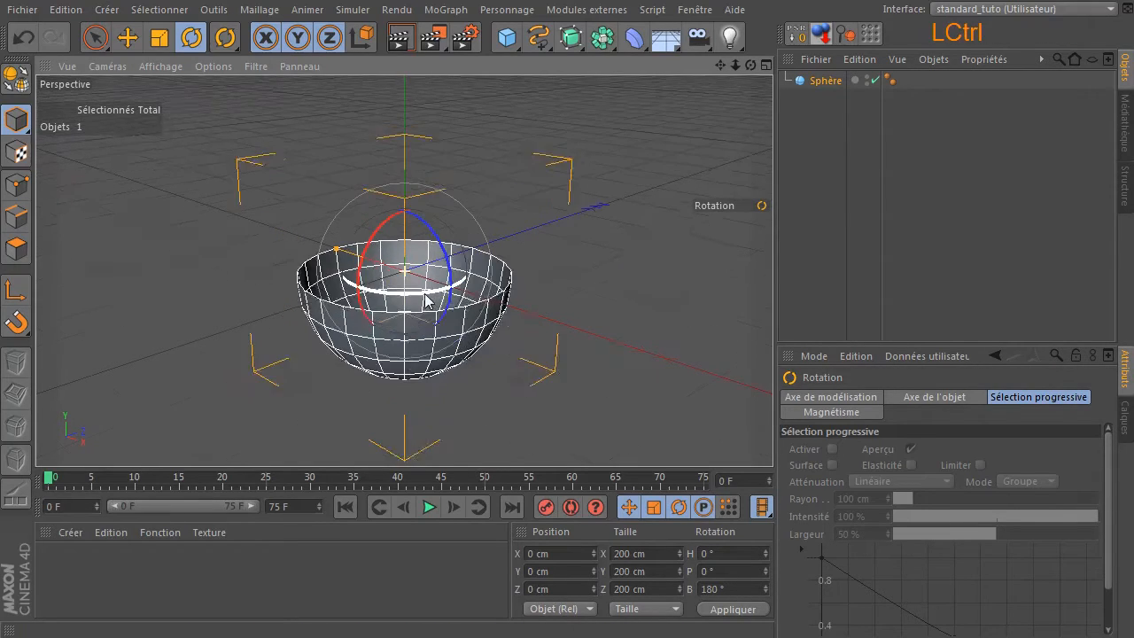
{"action": "scroll", "coordinate": [516, 338], "scroll_direction": "down", "scroll_amount": 3}
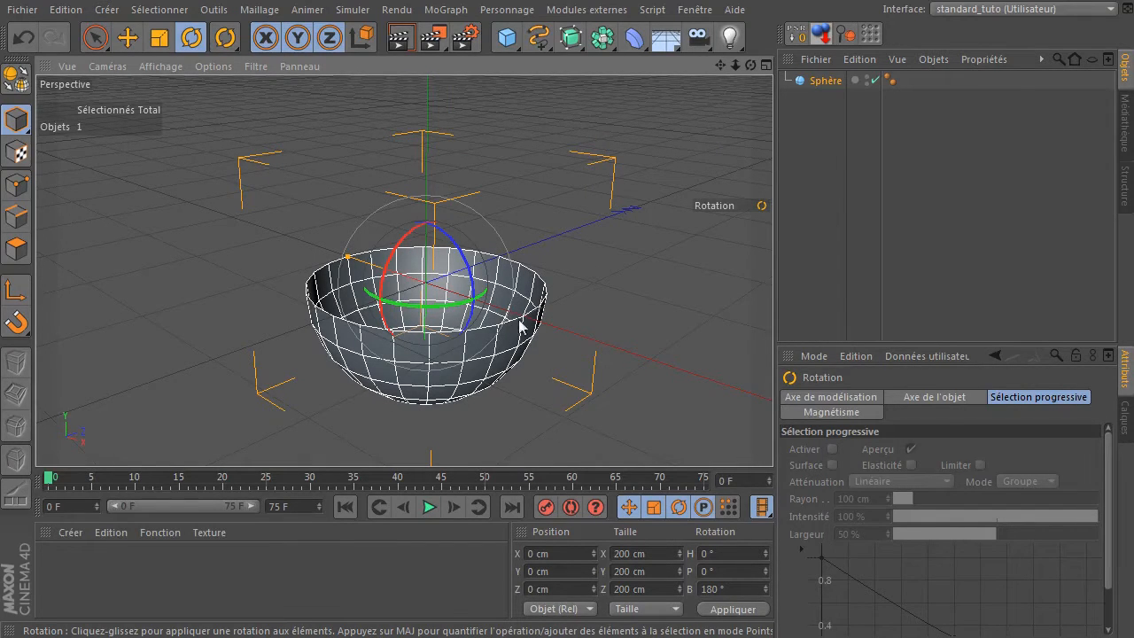
{"action": "left_click", "coordinate": [822, 36]}
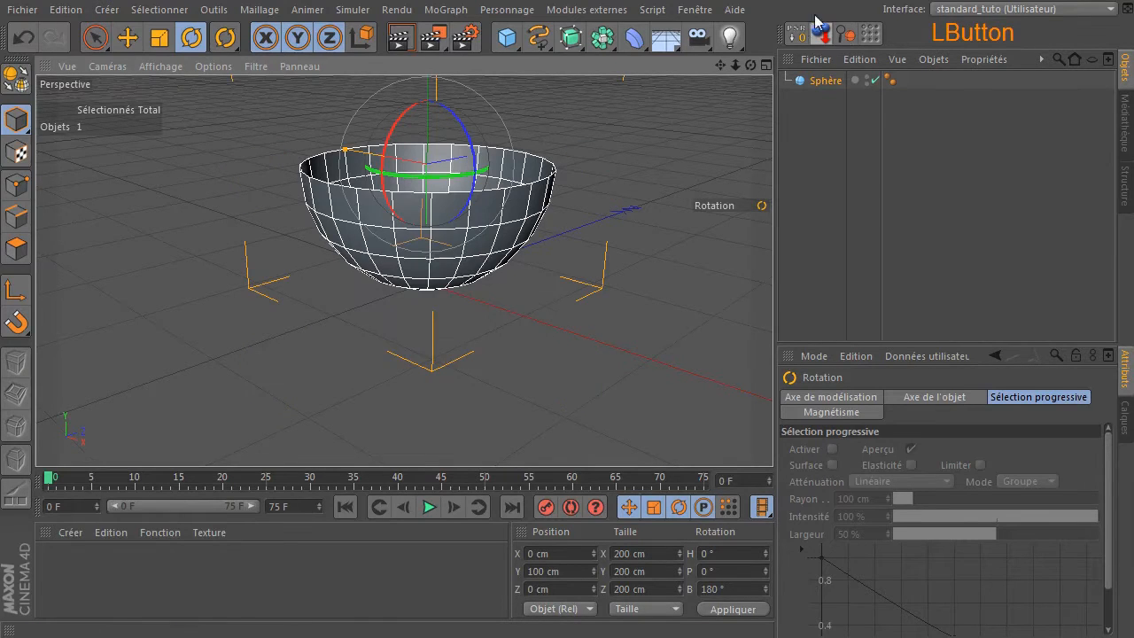
{"action": "left_click_drag", "start_coordinate": [721, 65], "coordinate": [676, 161]}
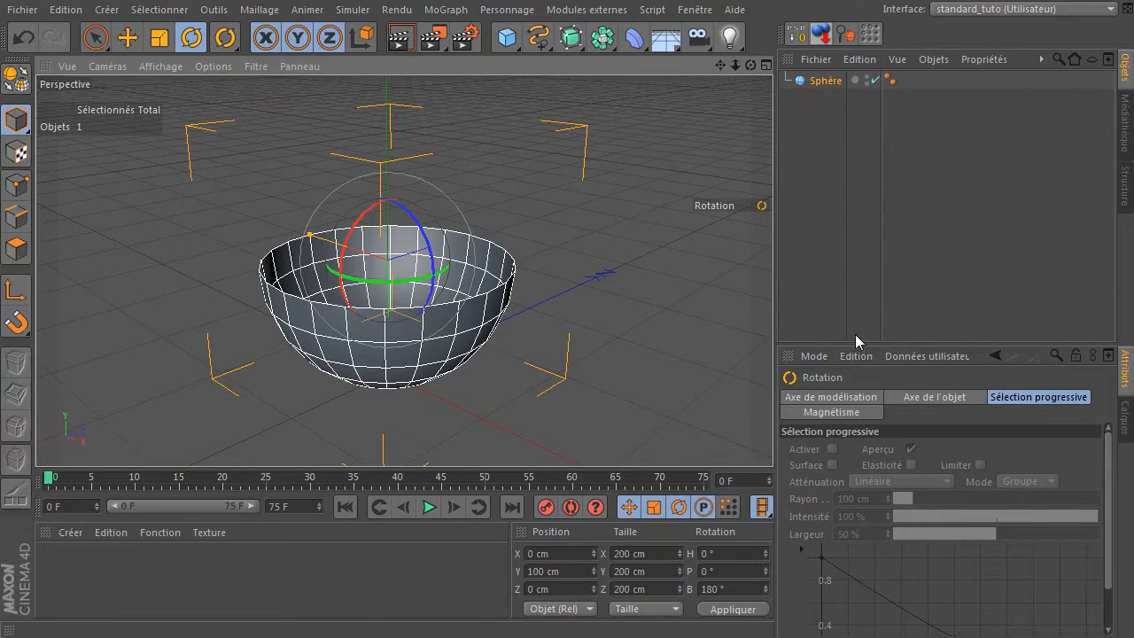
Convert the hemisphere into an editable polygon object and select all of its polygons
{"action": "left_click_drag", "start_coordinate": [844, 343], "coordinate": [848, 249]}
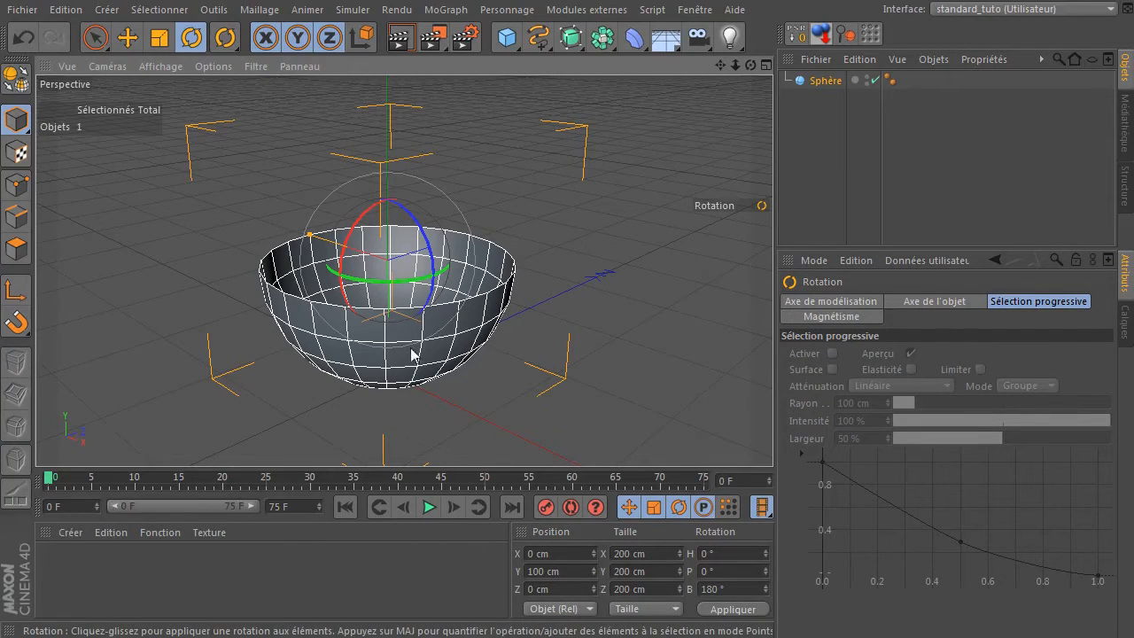
{"action": "left_click", "coordinate": [818, 81]}
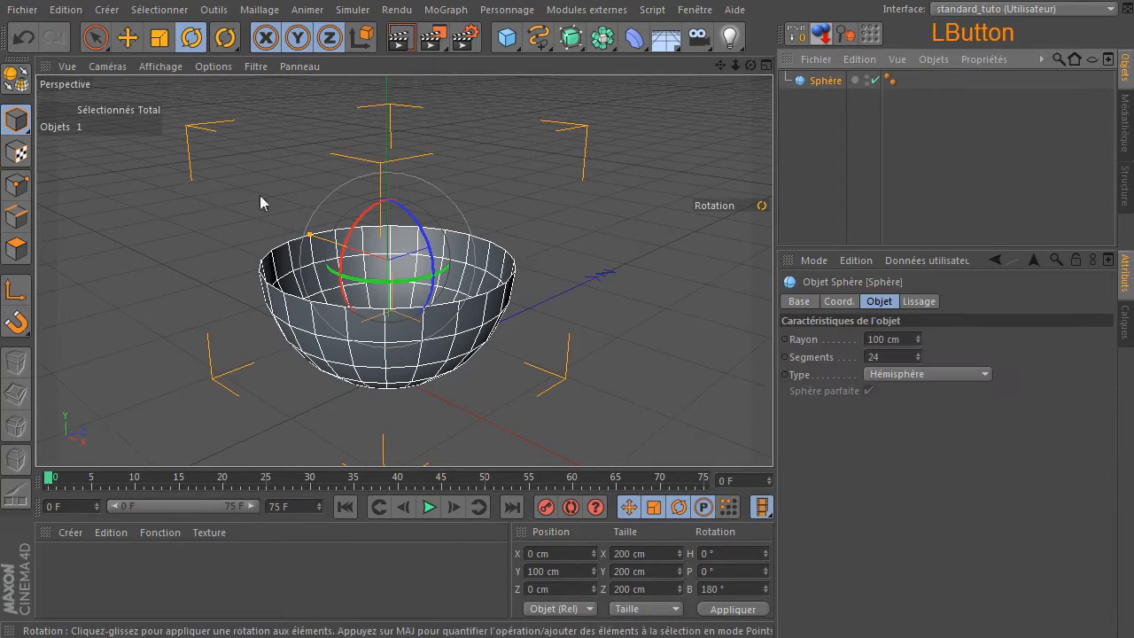
{"action": "left_click", "coordinate": [18, 81]}
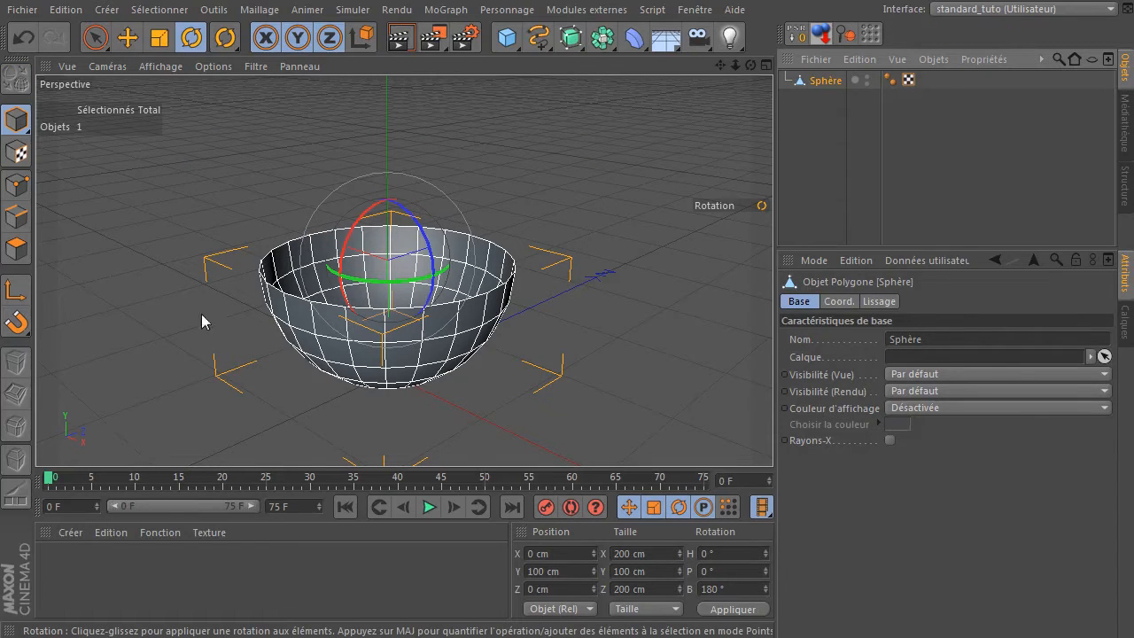
{"action": "left_click", "coordinate": [16, 248]}
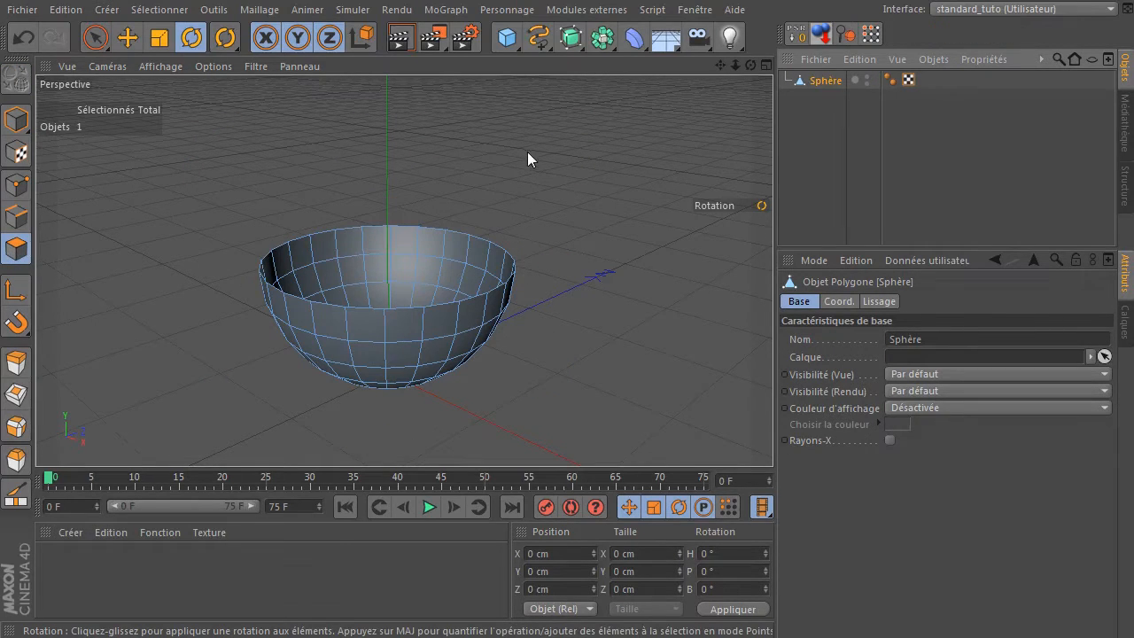
{"action": "key", "text": "ctrl+a"}
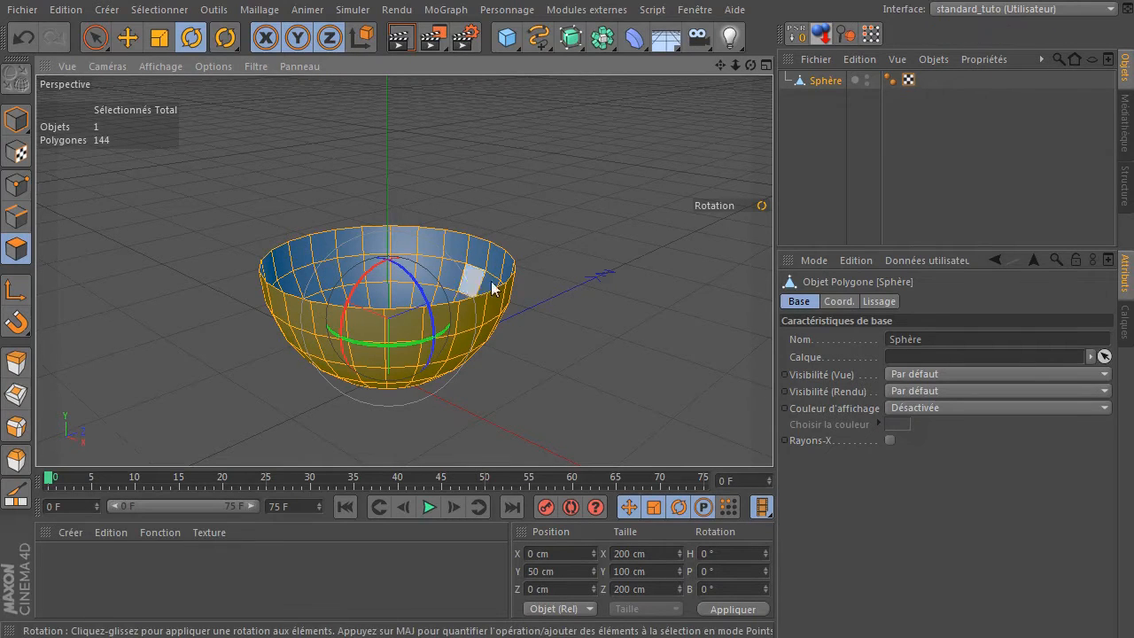
Extrude all the bowl's polygons outward by about 7.2 cm with Couvercles enabled, and clear the polygon selection
{"action": "key", "text": "d"}
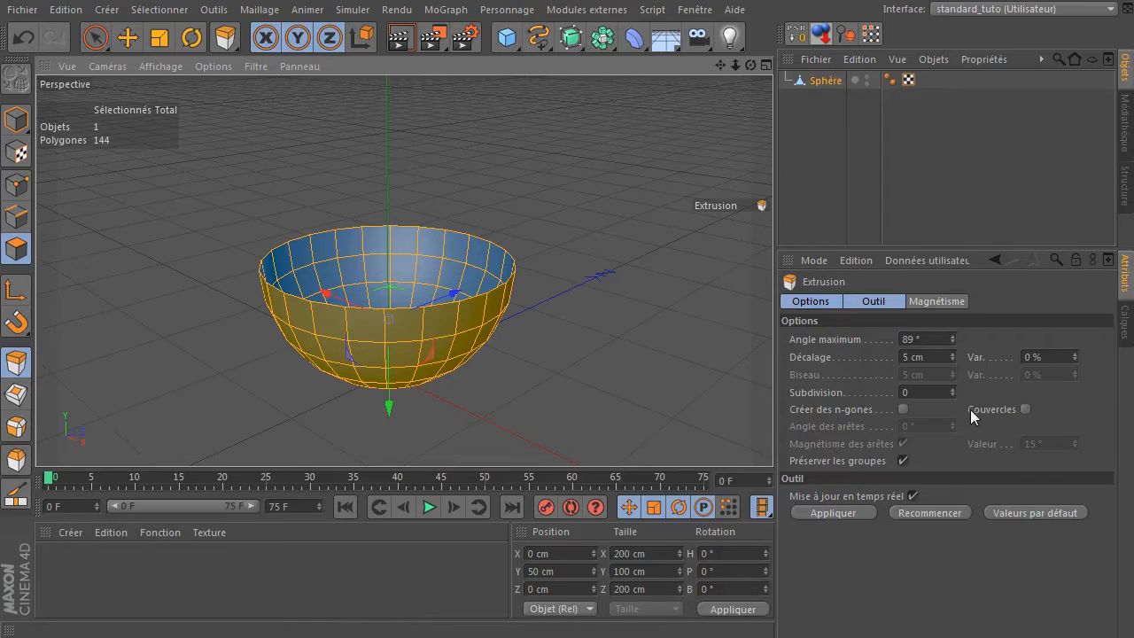
{"action": "left_click", "coordinate": [1026, 409]}
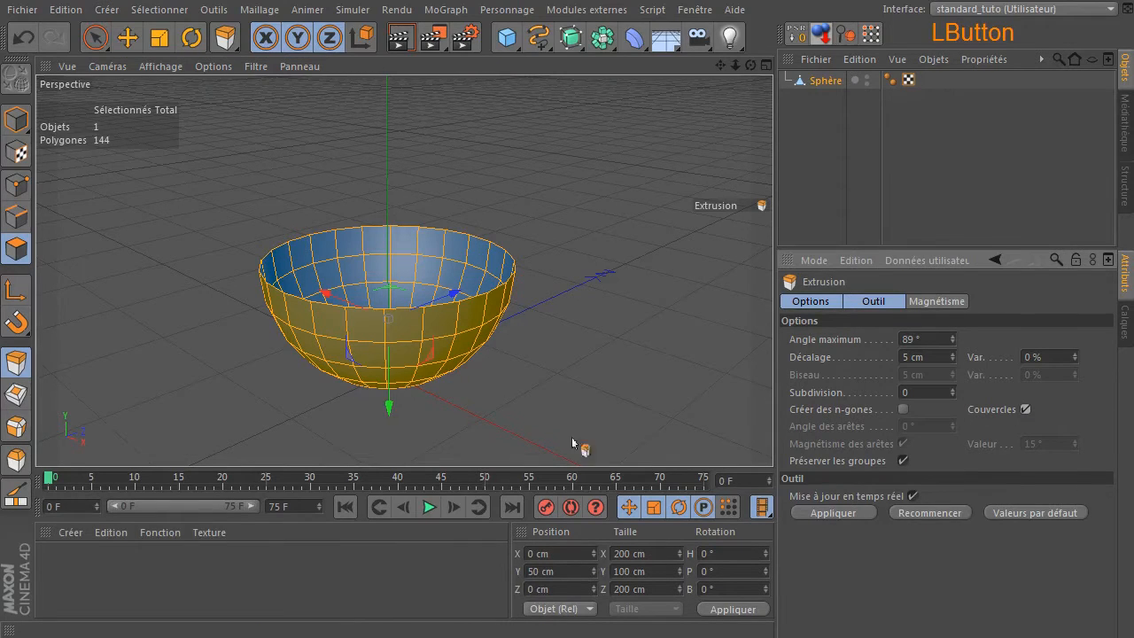
{"action": "left_click", "coordinate": [548, 175]}
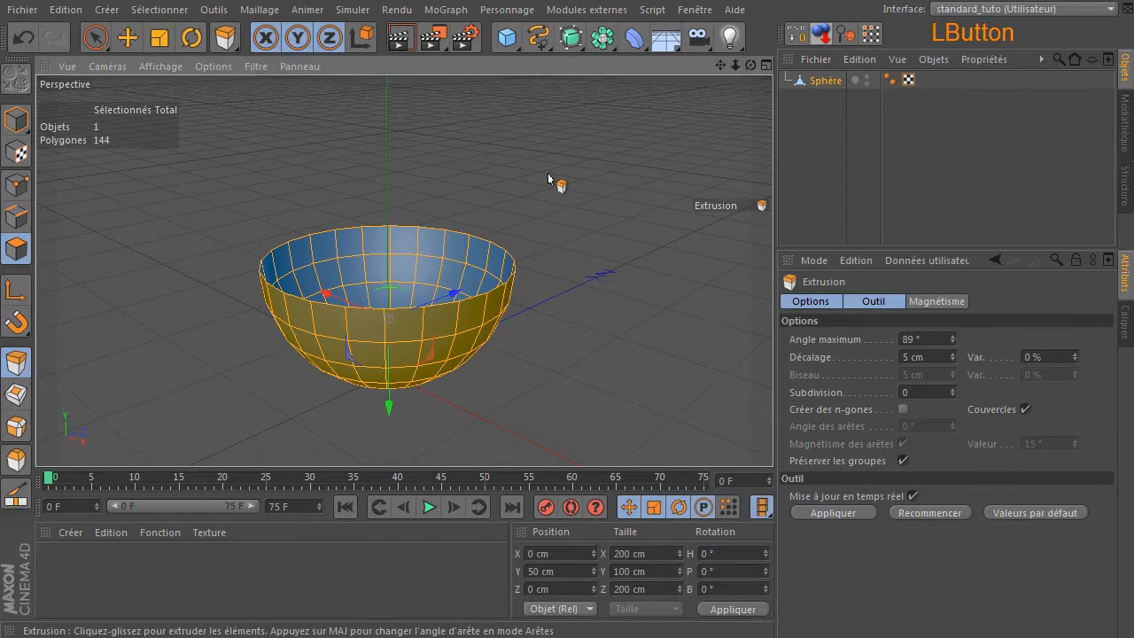
{"action": "left_click_drag", "start_coordinate": [547, 172], "coordinate": [610, 204]}
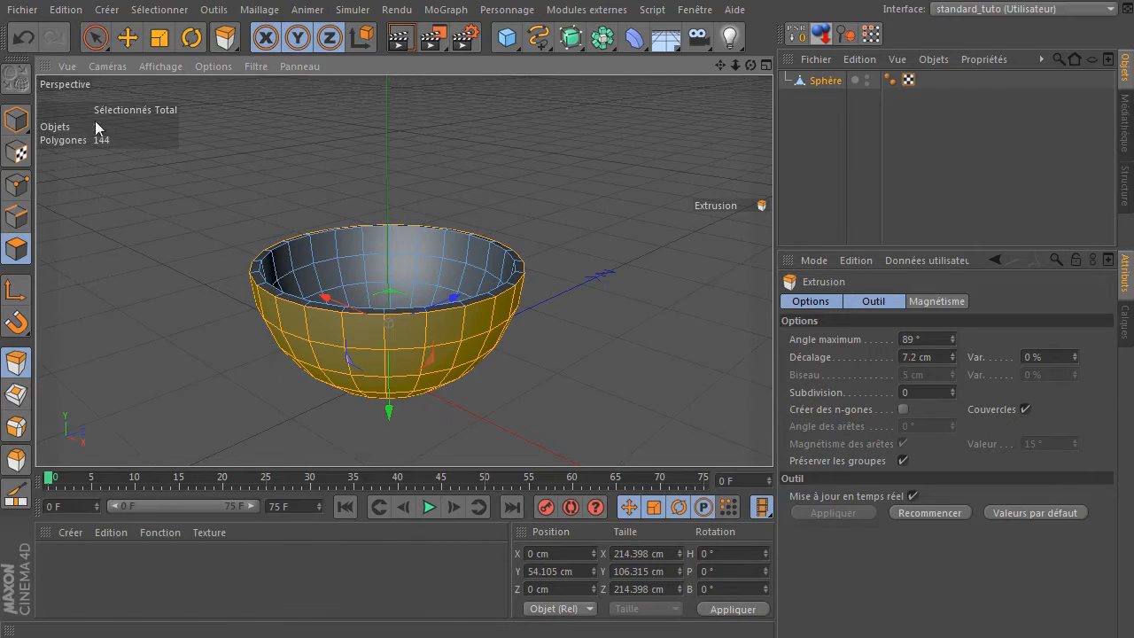
{"action": "left_click", "coordinate": [94, 38]}
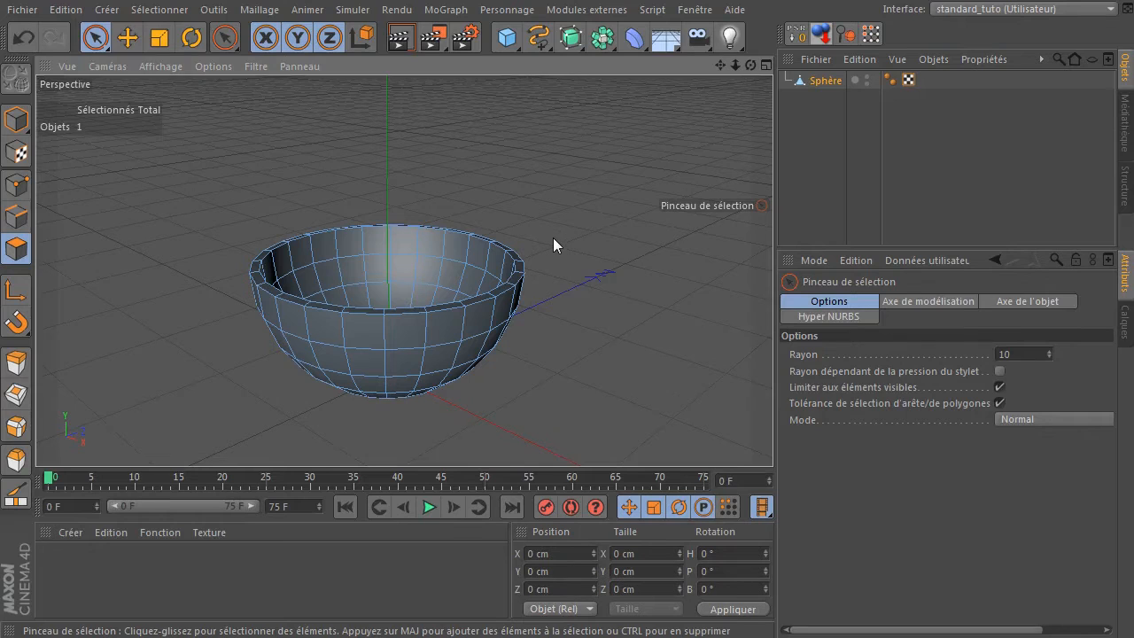
Disable the Couvercles option of the Extrusion tool and return to the selection brush
{"action": "key", "text": "d"}
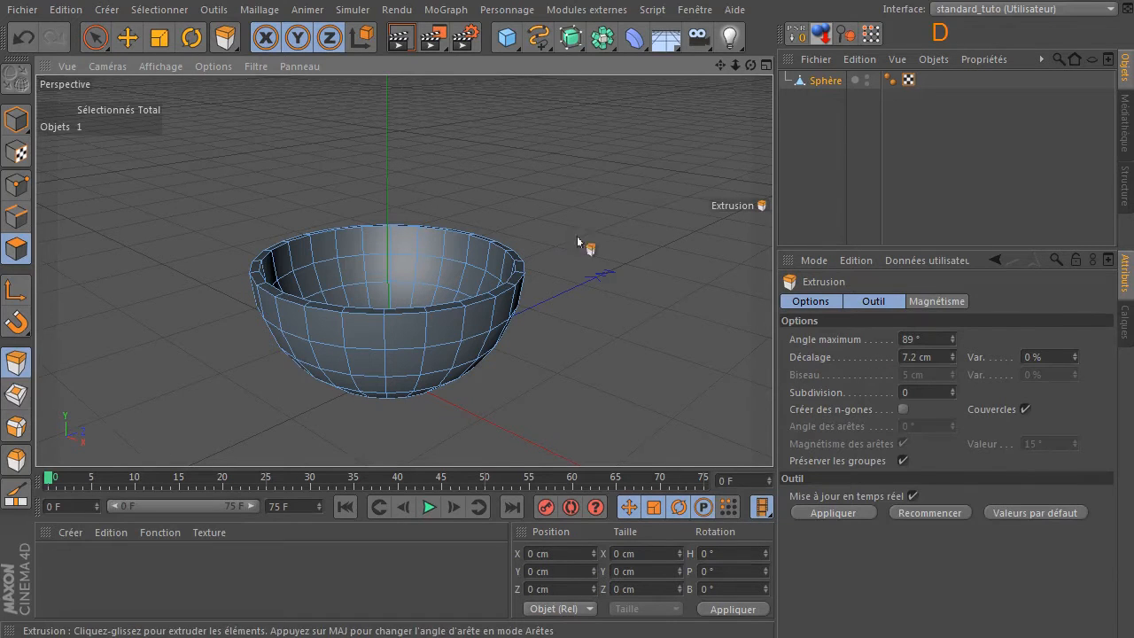
{"action": "left_click", "coordinate": [1024, 411]}
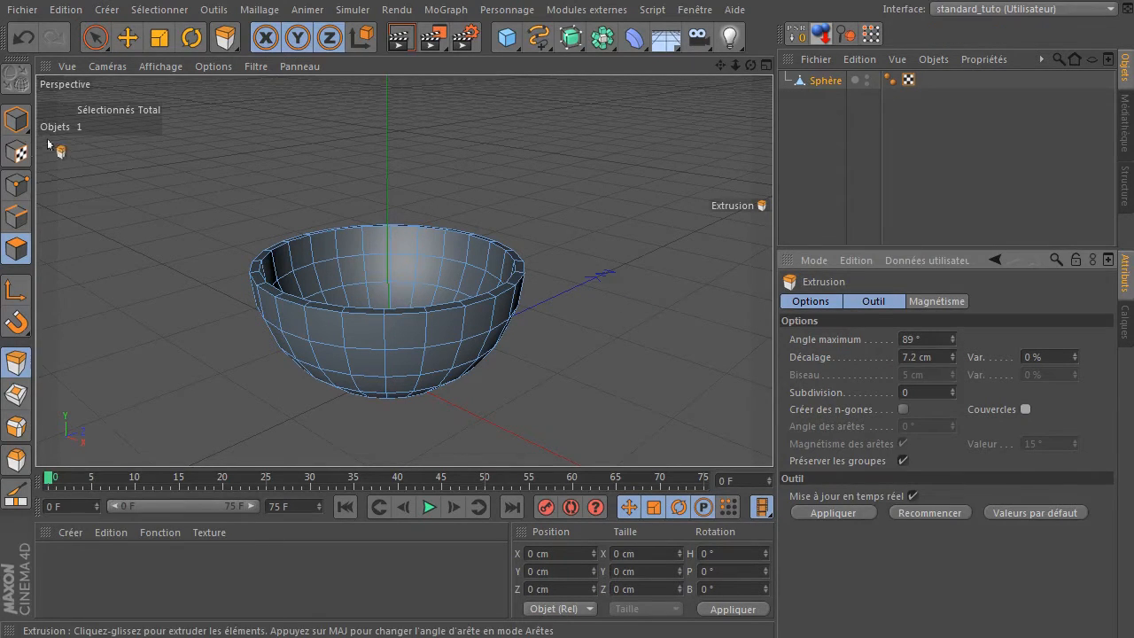
{"action": "left_click", "coordinate": [96, 38]}
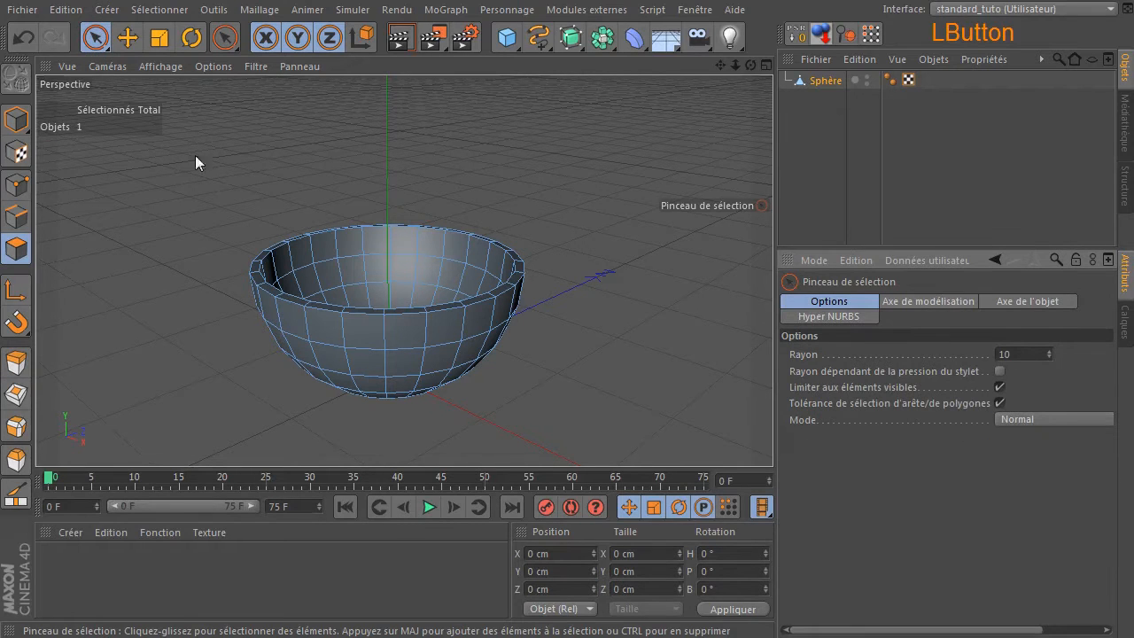
Rest the thickened bowl on the ground plane in object mode, deselect it, and render the view
{"action": "left_click", "coordinate": [16, 118]}
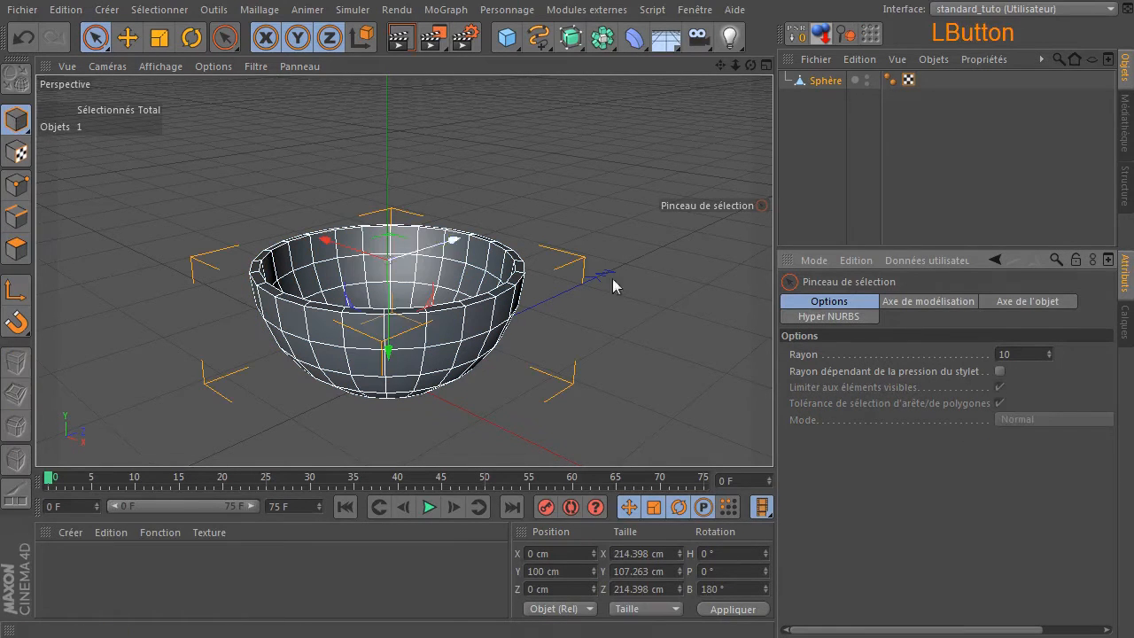
{"action": "left_click", "coordinate": [824, 80]}
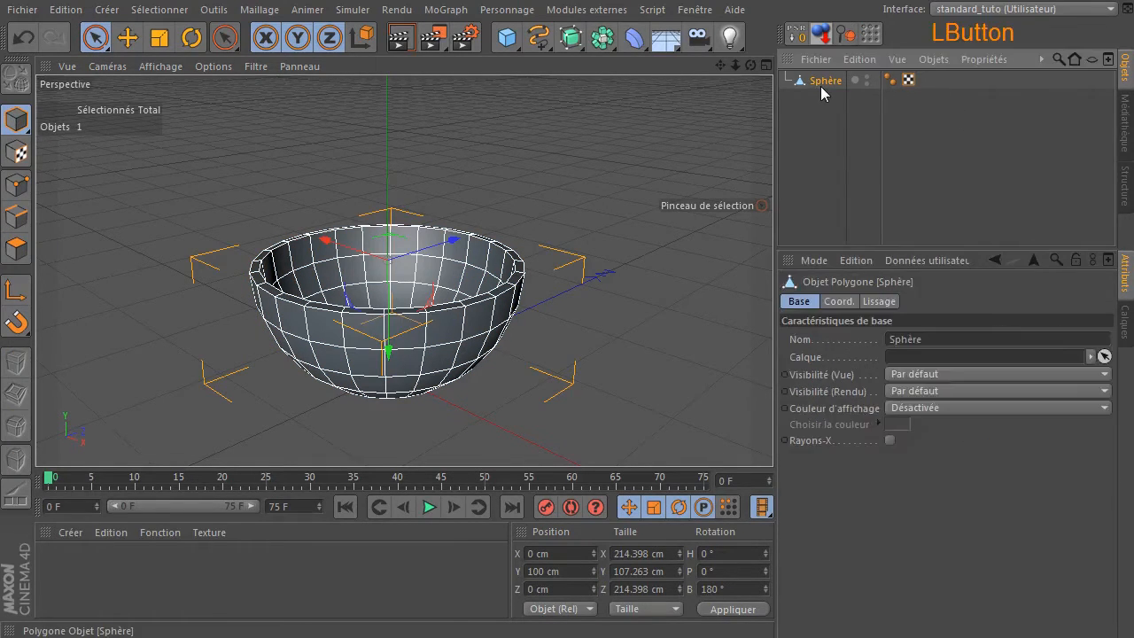
{"action": "left_click", "coordinate": [824, 40]}
{"action": "left_click", "coordinate": [589, 310]}
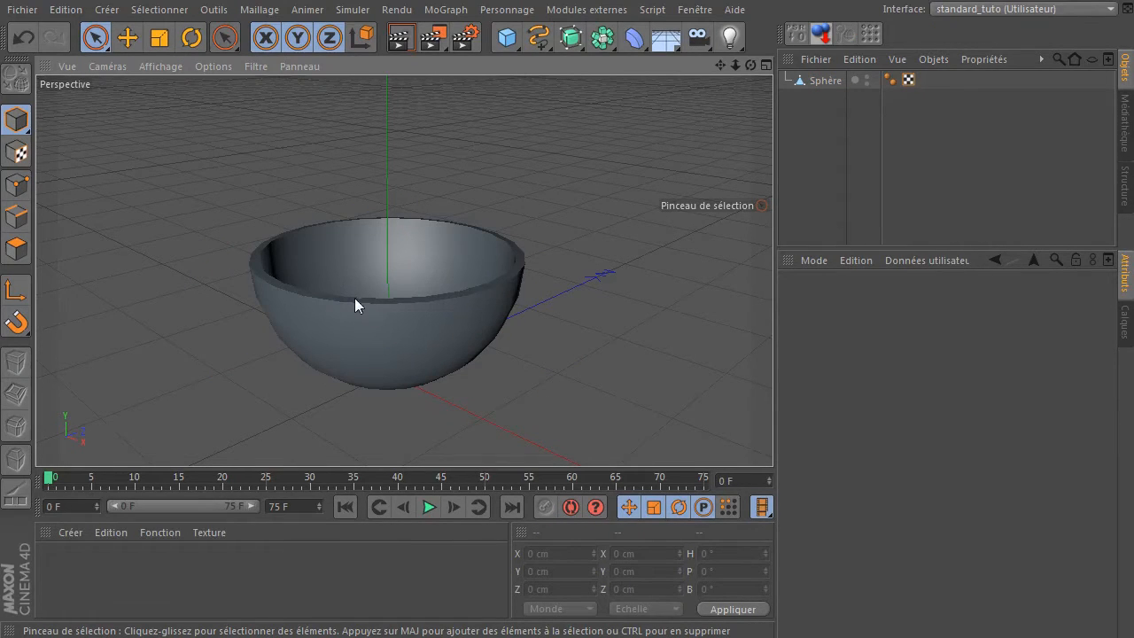
{"action": "scroll", "coordinate": [352, 301], "scroll_direction": "up", "scroll_amount": 3, "text": "ctrl"}
{"action": "left_click", "coordinate": [399, 42]}
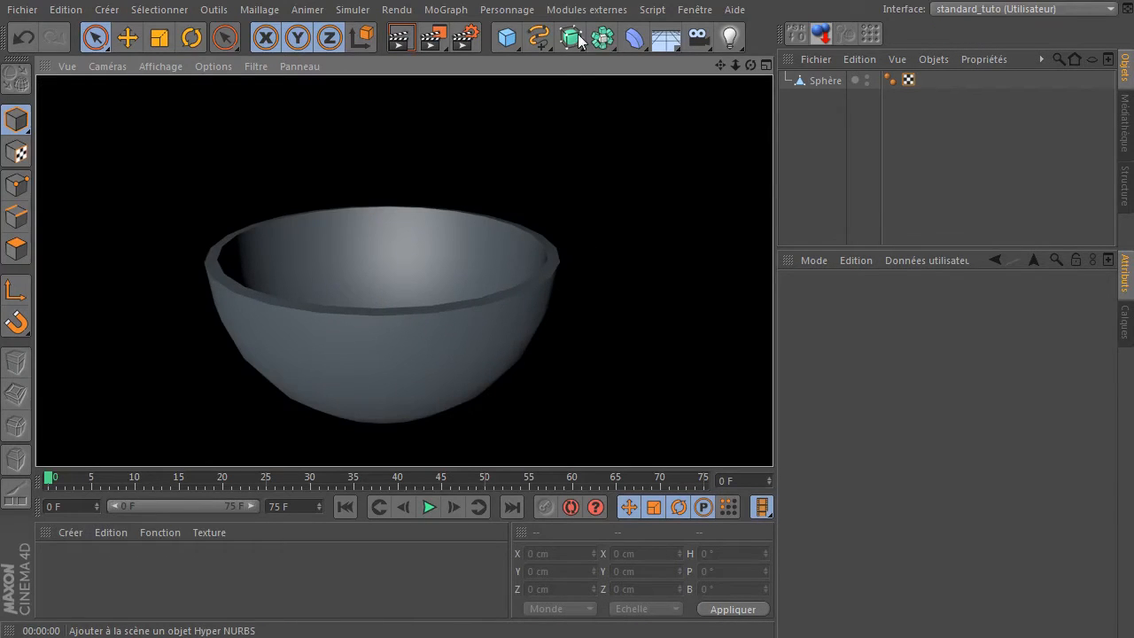
Nest the Sphère mesh under a new Hyper NURBS object and render the smoothed bowl
{"action": "left_click", "coordinate": [576, 38]}
{"action": "left_click_drag", "start_coordinate": [818, 99], "coordinate": [833, 83]}
{"action": "left_click", "coordinate": [635, 125]}
{"action": "left_click", "coordinate": [406, 41]}
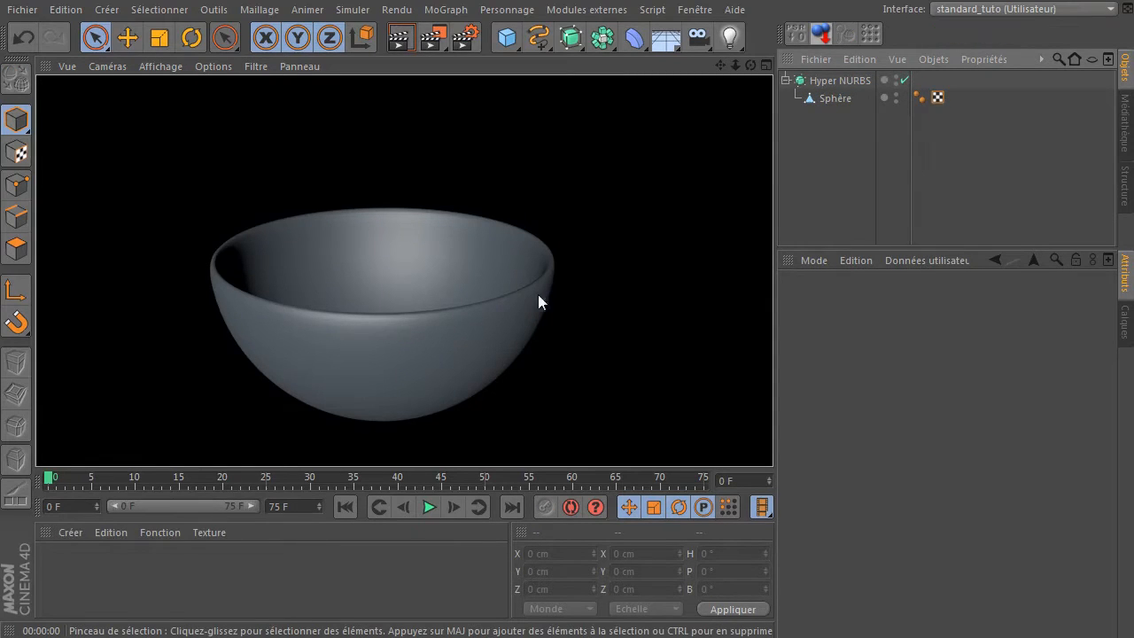
Cut a loop just below the rim on the bowl's outer wall and another on its inner wall, using the Knife in Boucle mode
{"action": "left_click", "coordinate": [823, 96]}
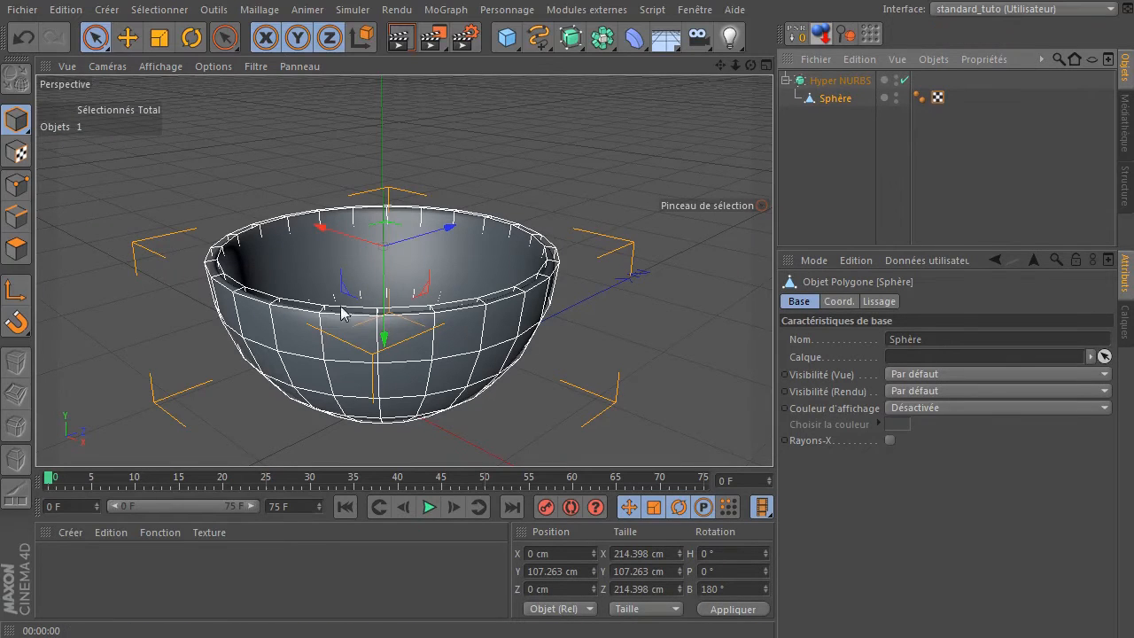
{"action": "scroll", "coordinate": [325, 311], "scroll_direction": "up", "scroll_amount": 2, "text": "ctrl"}
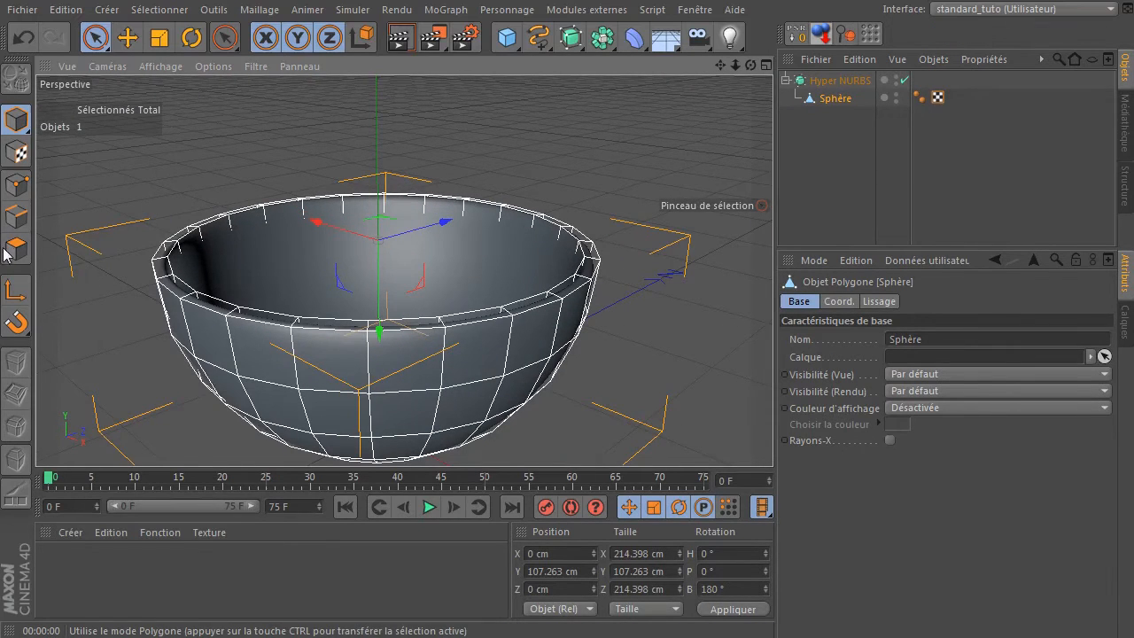
{"action": "left_click", "coordinate": [6, 254]}
{"action": "left_click_drag", "start_coordinate": [452, 372], "coordinate": [499, 326]}
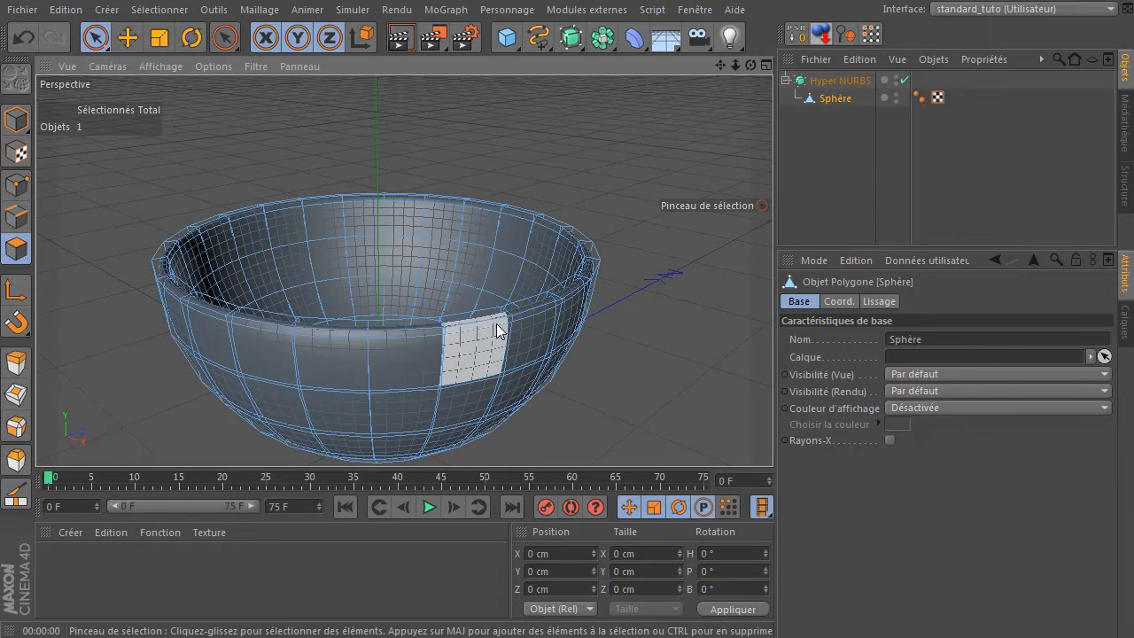
{"action": "key", "text": "k"}
{"action": "left_click", "coordinate": [851, 340]}
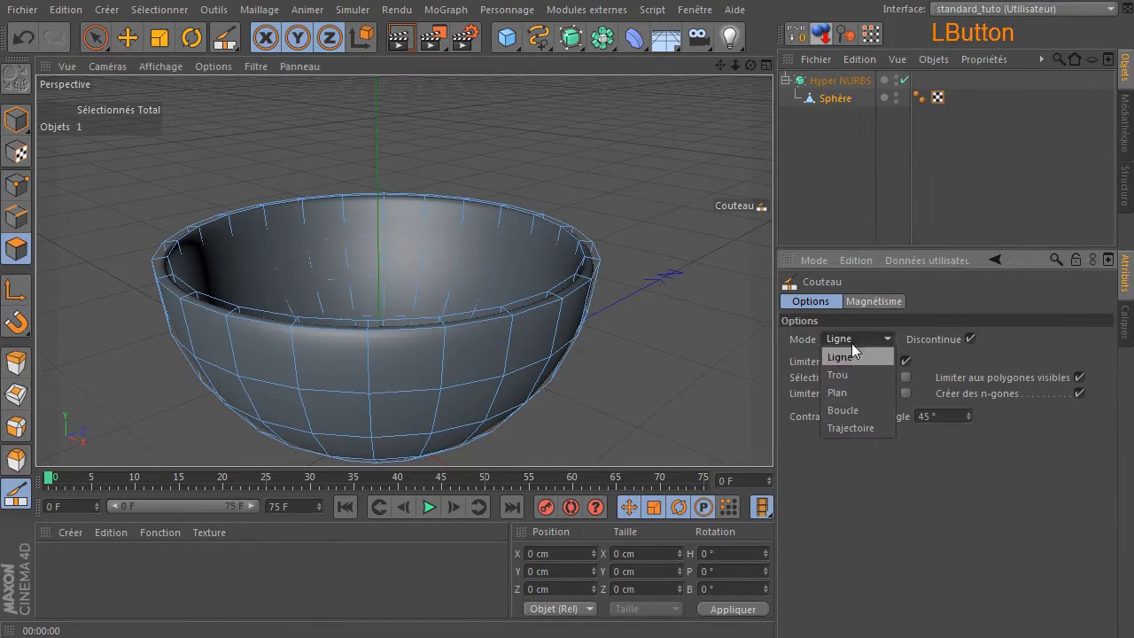
{"action": "left_click", "coordinate": [858, 414]}
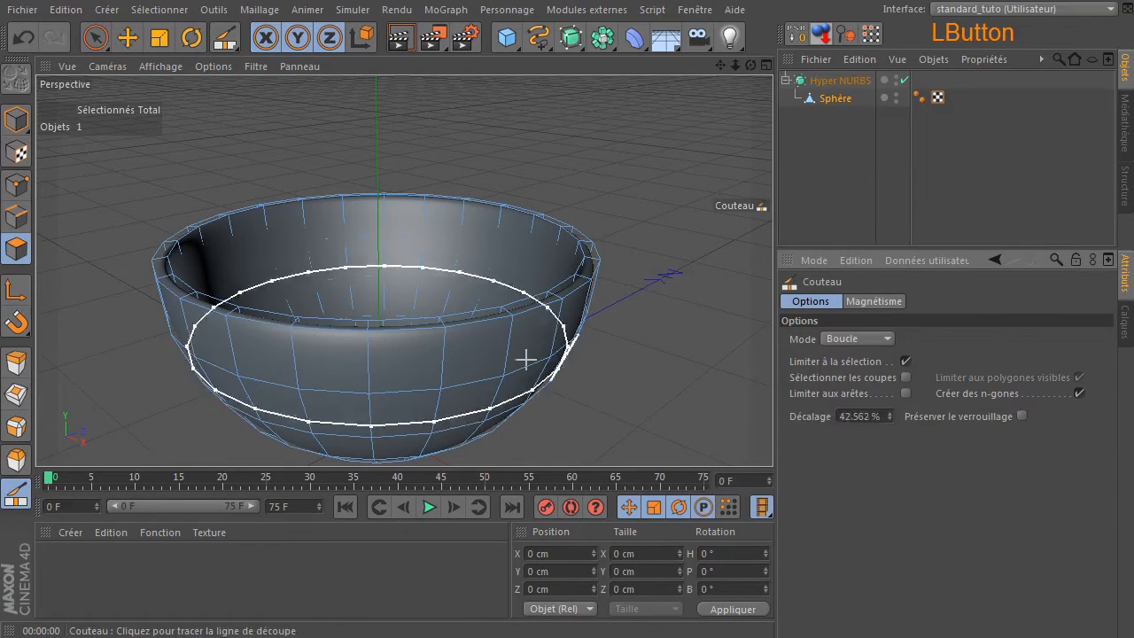
{"action": "left_click", "coordinate": [449, 338]}
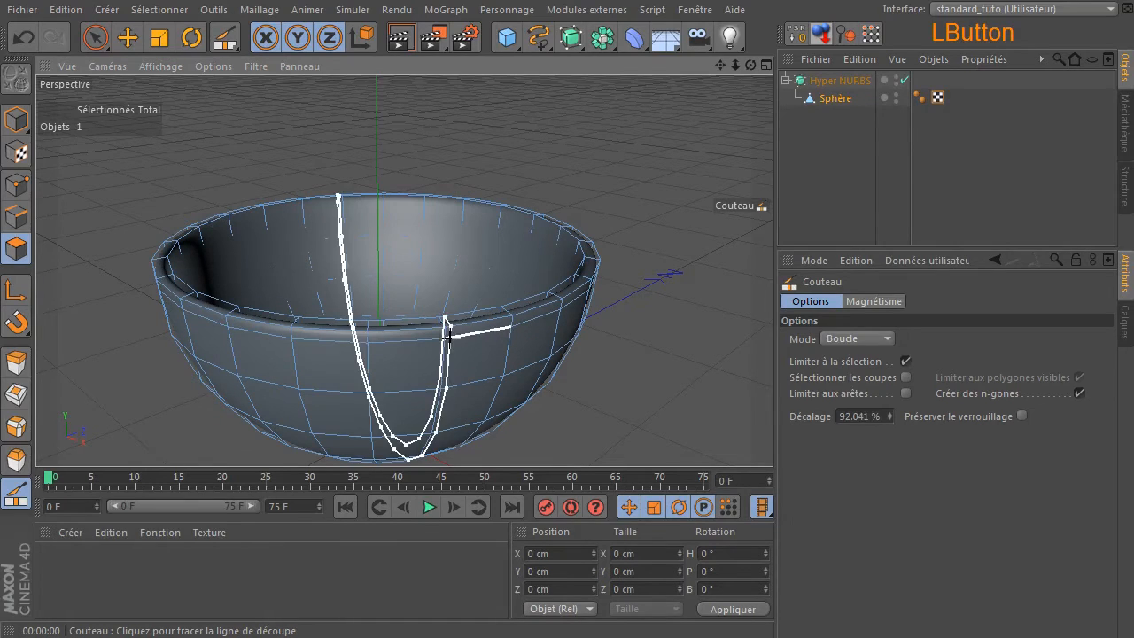
{"action": "left_click", "coordinate": [461, 205]}
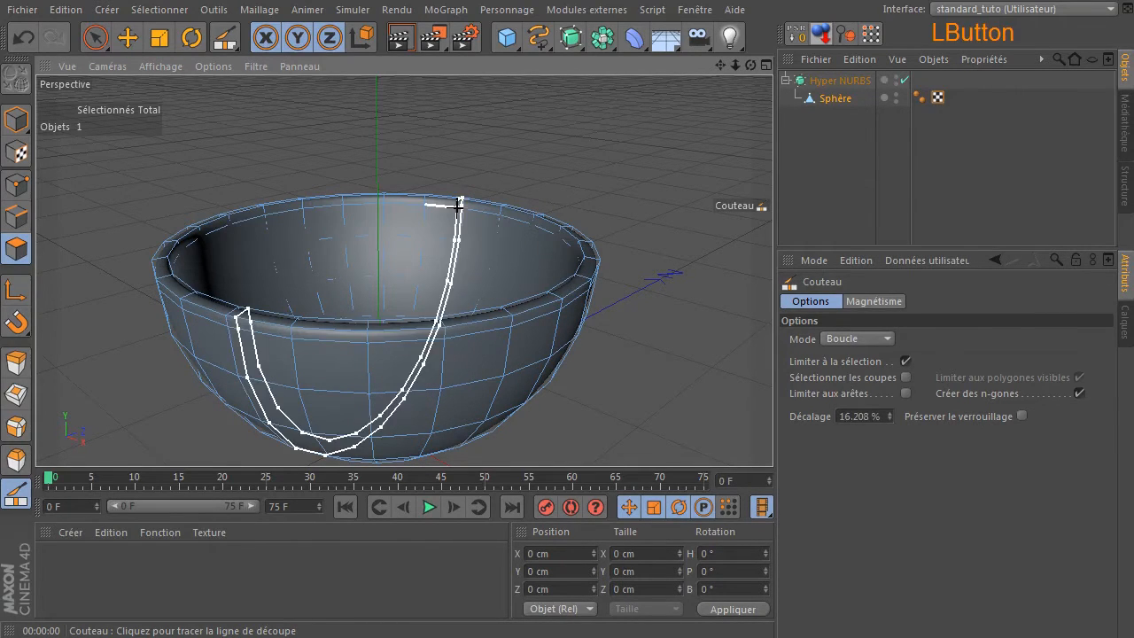
Deselect the bowl, render the view to check its rim, and return to object mode with the selection brush
{"action": "left_click", "coordinate": [830, 187]}
{"action": "left_click", "coordinate": [400, 38]}
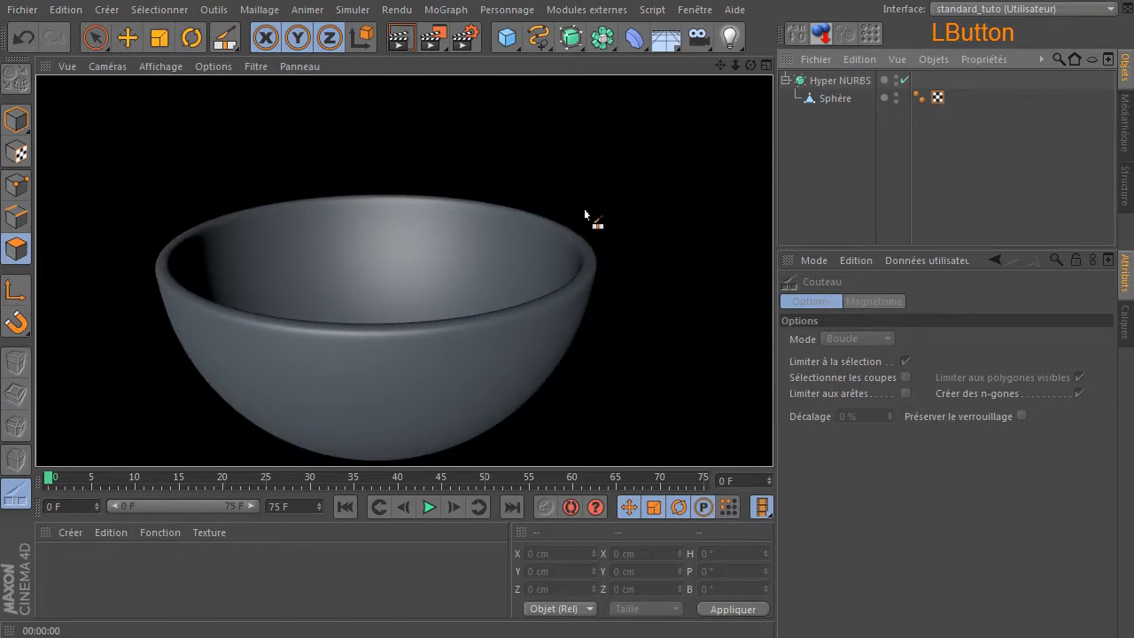
{"action": "left_click", "coordinate": [95, 37]}
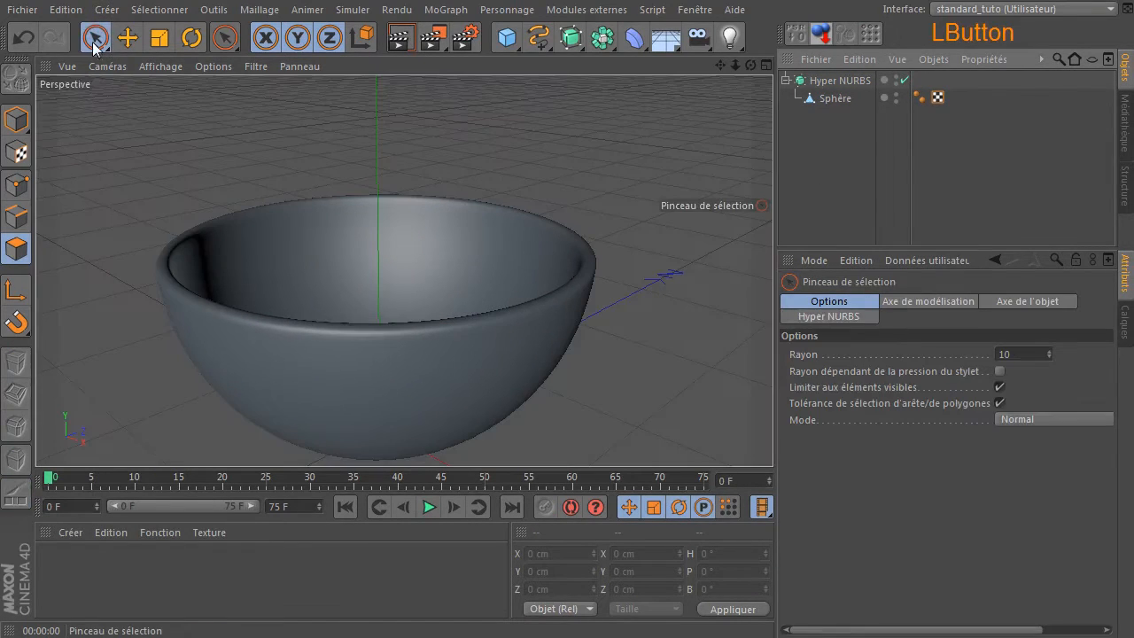
{"action": "left_click", "coordinate": [20, 121]}
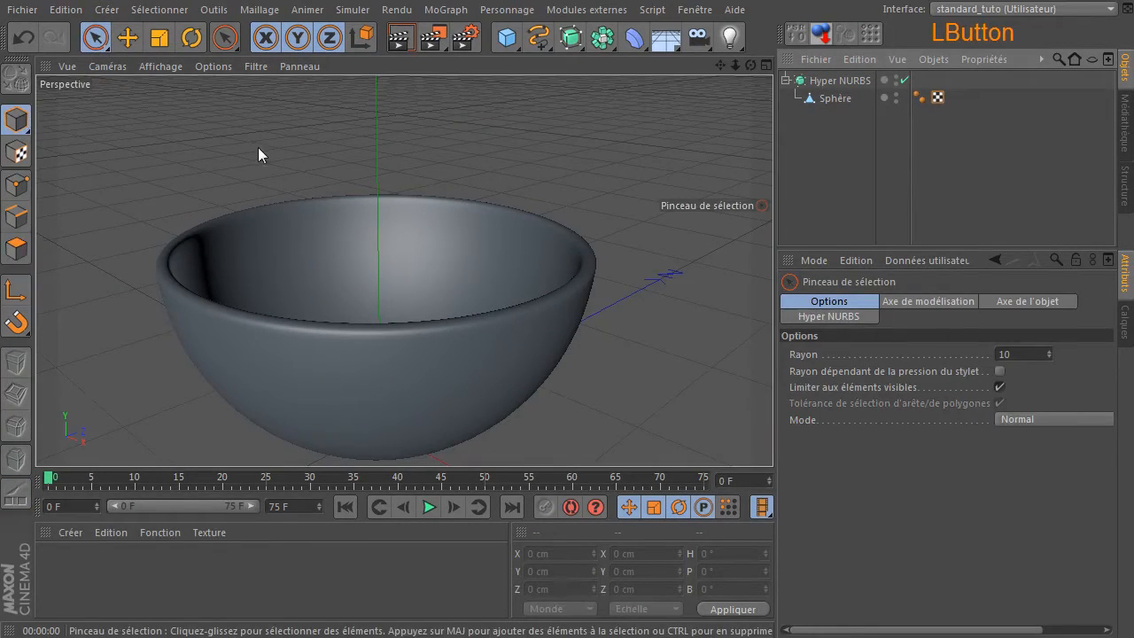
Set the Hyper NURBS view and render subdivisions both to 1 and render the view
{"action": "left_click", "coordinate": [833, 81]}
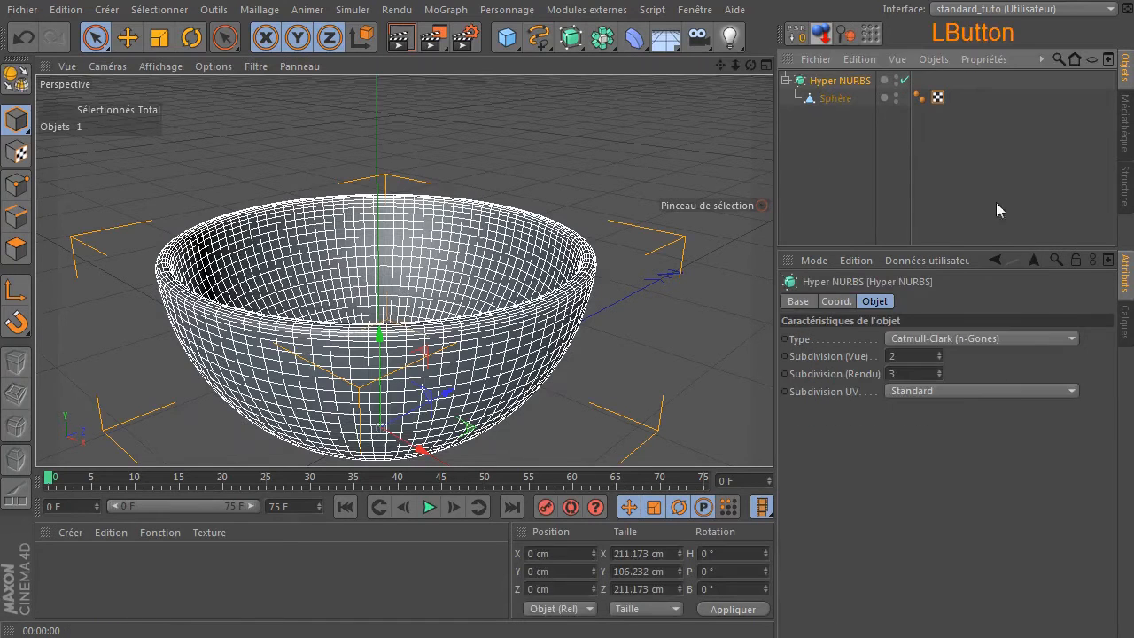
{"action": "left_click", "coordinate": [939, 359]}
{"action": "left_click", "coordinate": [938, 378]}
{"action": "left_click", "coordinate": [938, 377]}
{"action": "left_click", "coordinate": [399, 37]}
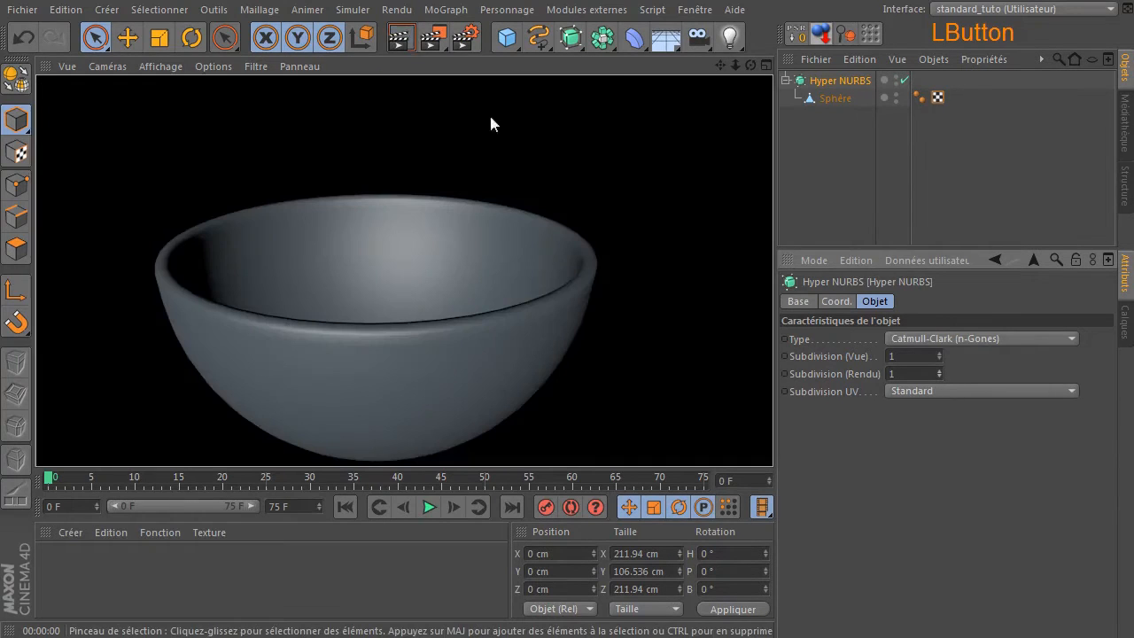
Set the Hyper NURBS view subdivision to 2 and its render subdivision to 3
{"action": "left_click", "coordinate": [833, 80]}
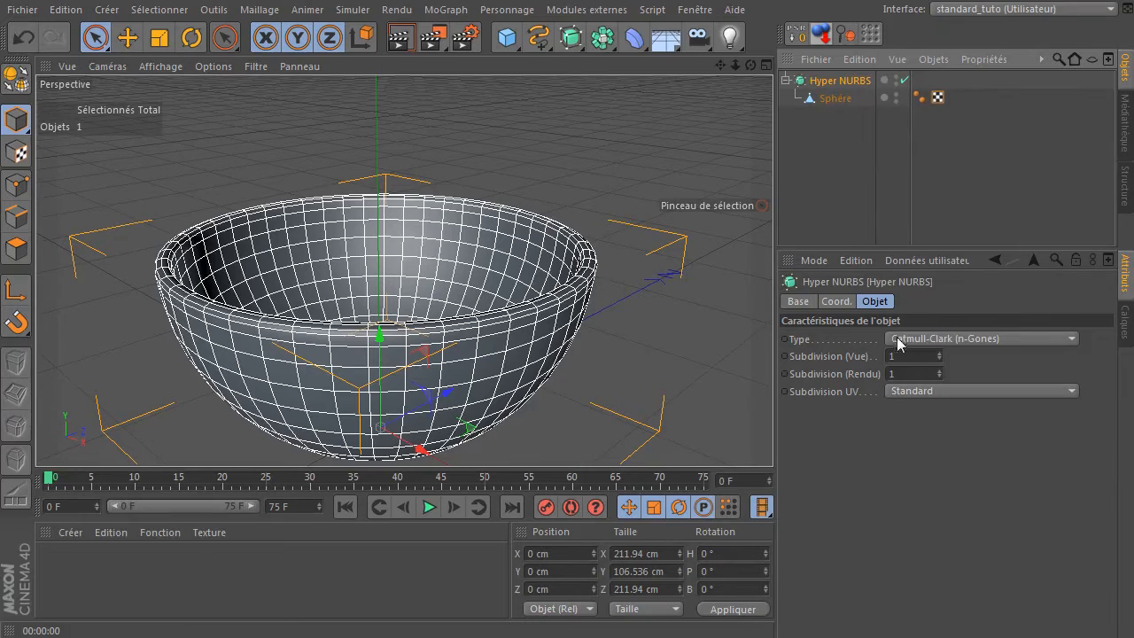
{"action": "left_click", "coordinate": [904, 373]}
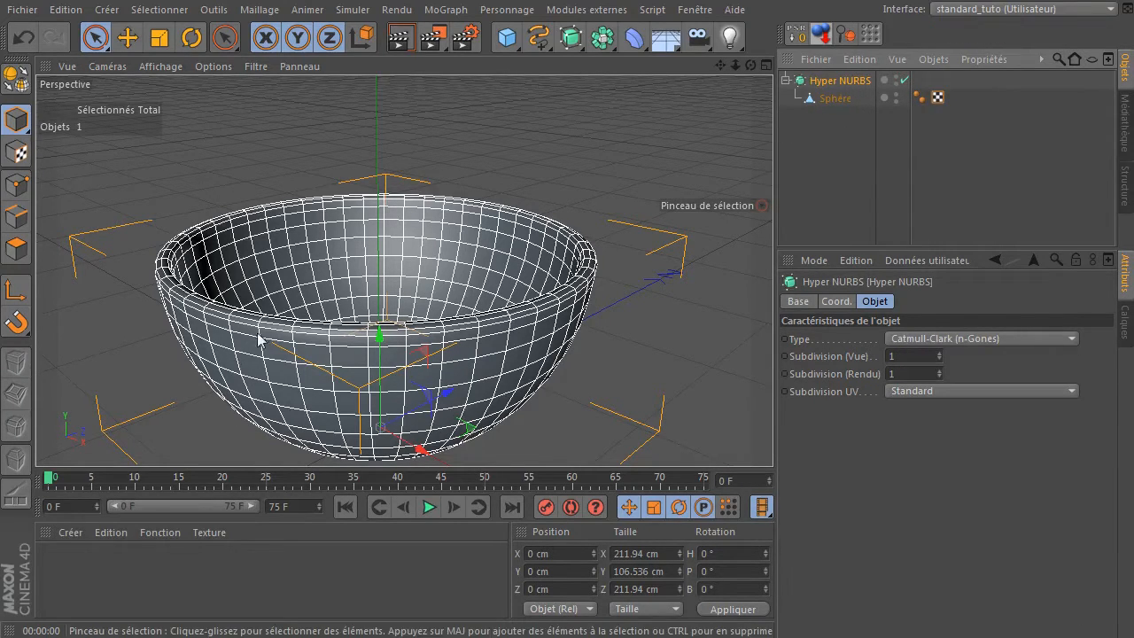
{"action": "left_click", "coordinate": [939, 358]}
{"action": "left_click", "coordinate": [939, 352]}
{"action": "left_click", "coordinate": [939, 353]}
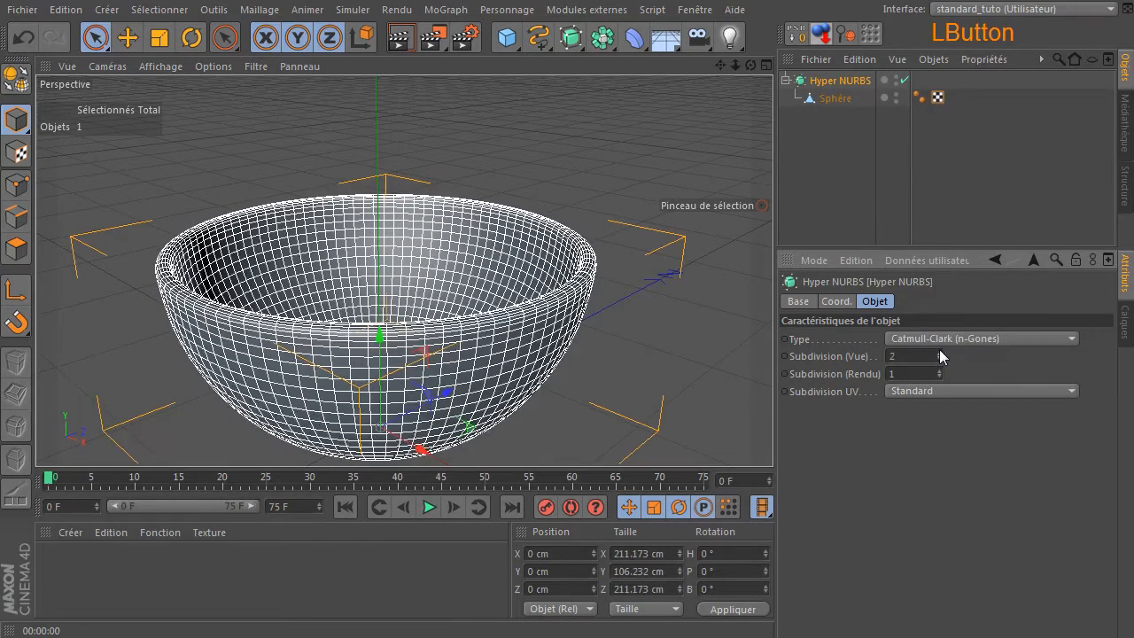
{"action": "left_click", "coordinate": [940, 371]}
{"action": "left_click", "coordinate": [940, 370]}
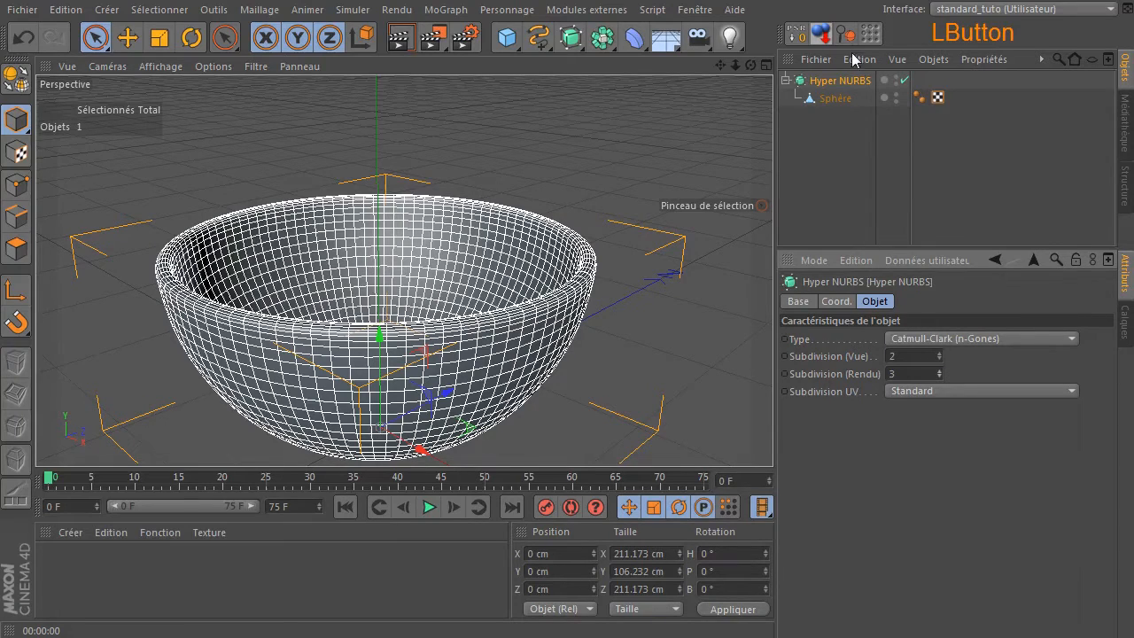
Move the Sphère mesh out of the Hyper NURBS hierarchy, delete the Hyper NURBS object, and select Sphère
{"action": "left_click", "coordinate": [857, 172]}
{"action": "left_click", "coordinate": [834, 98]}
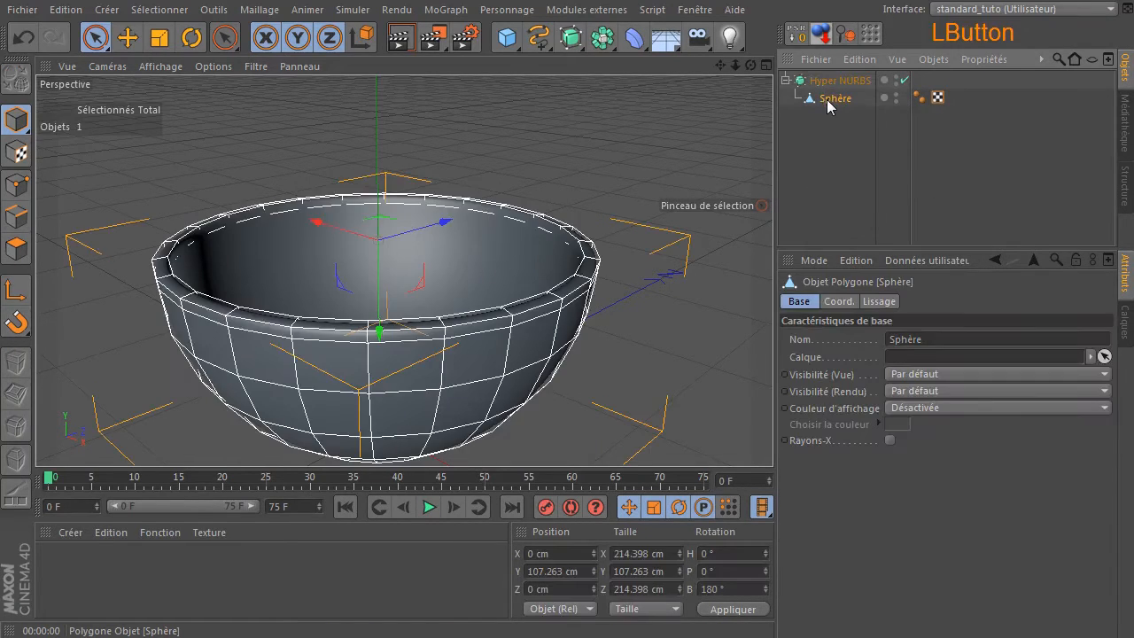
{"action": "left_click", "coordinate": [842, 83]}
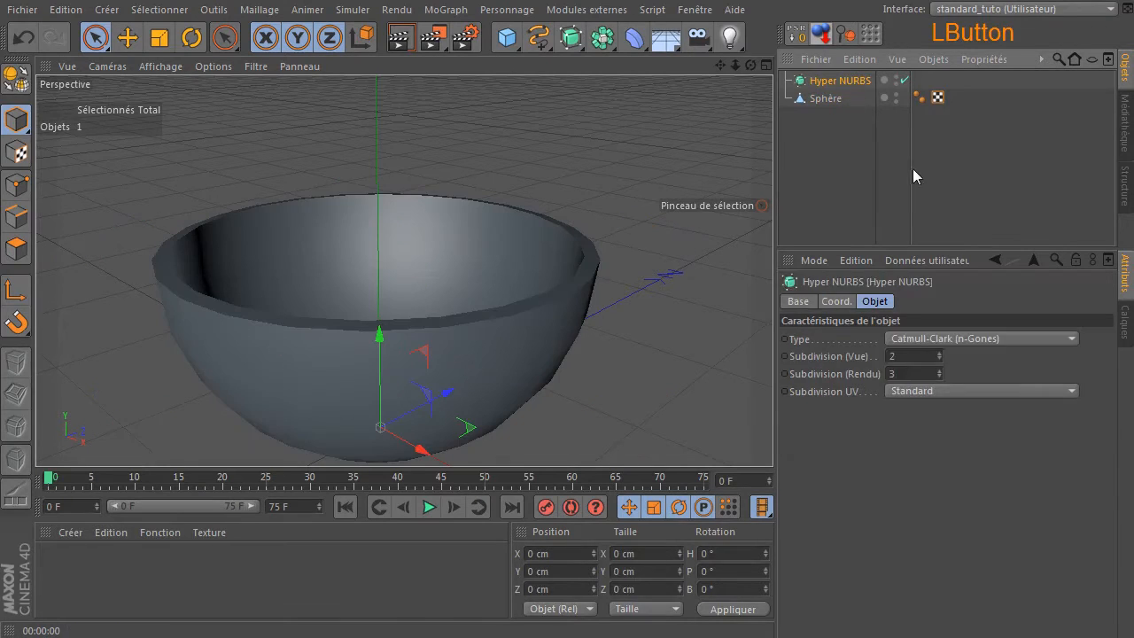
{"action": "key", "text": "Delete"}
{"action": "left_click", "coordinate": [828, 81]}
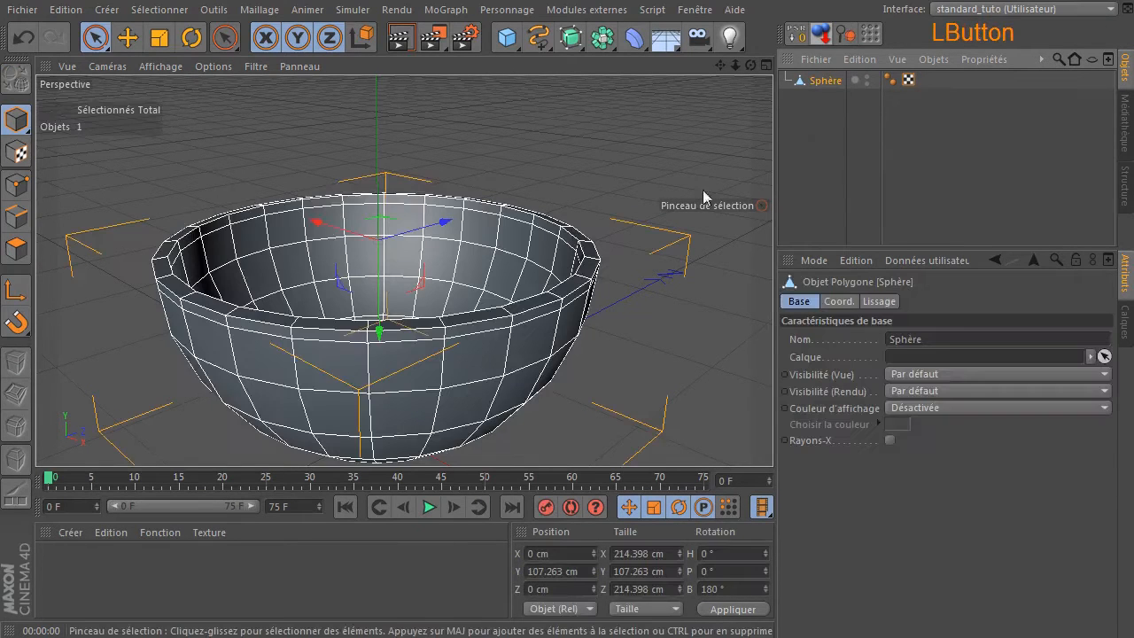
Switch the viewport to shading with visible mesh lines, deselect the bowl, and render the view
{"action": "left_click", "coordinate": [155, 65]}
{"action": "left_click", "coordinate": [166, 111]}
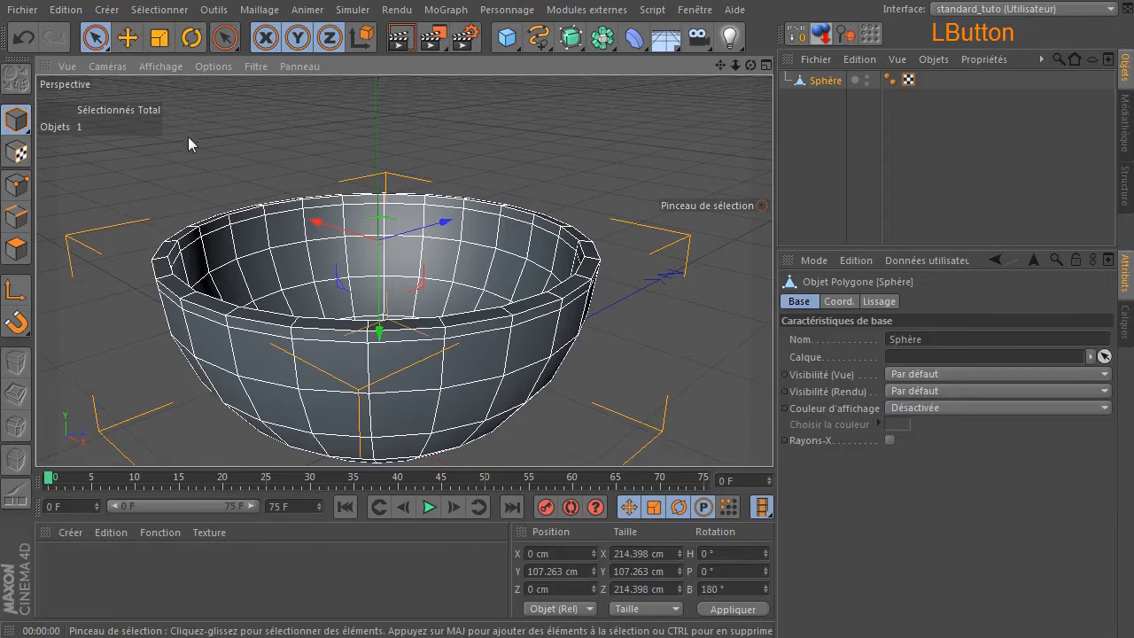
{"action": "left_click", "coordinate": [171, 339]}
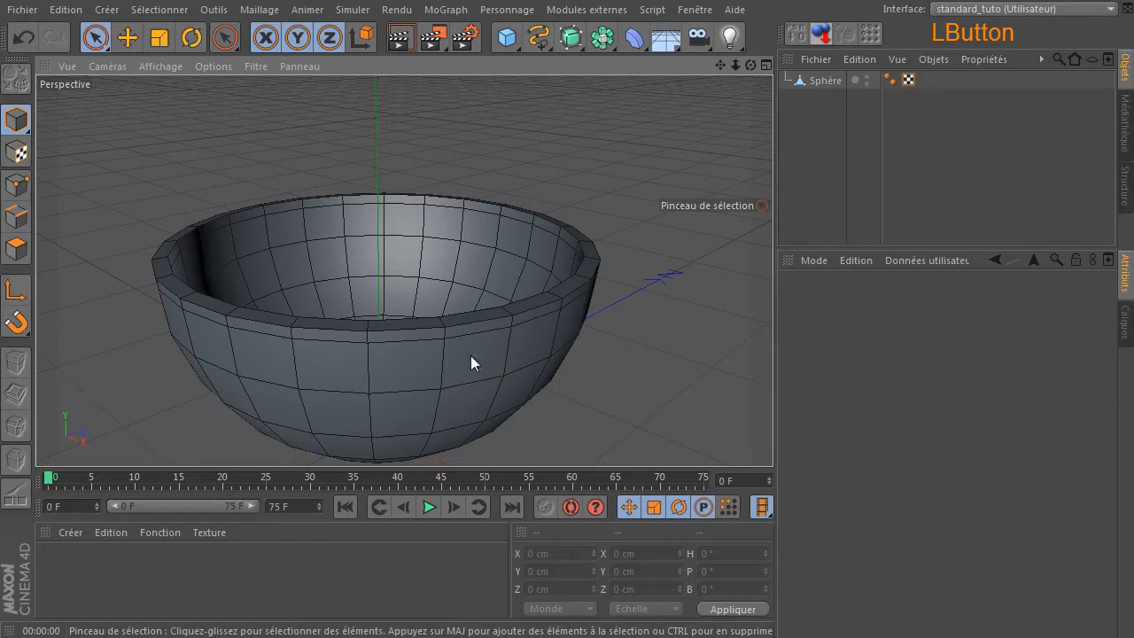
{"action": "left_click", "coordinate": [400, 37]}
{"action": "left_click", "coordinate": [813, 125]}
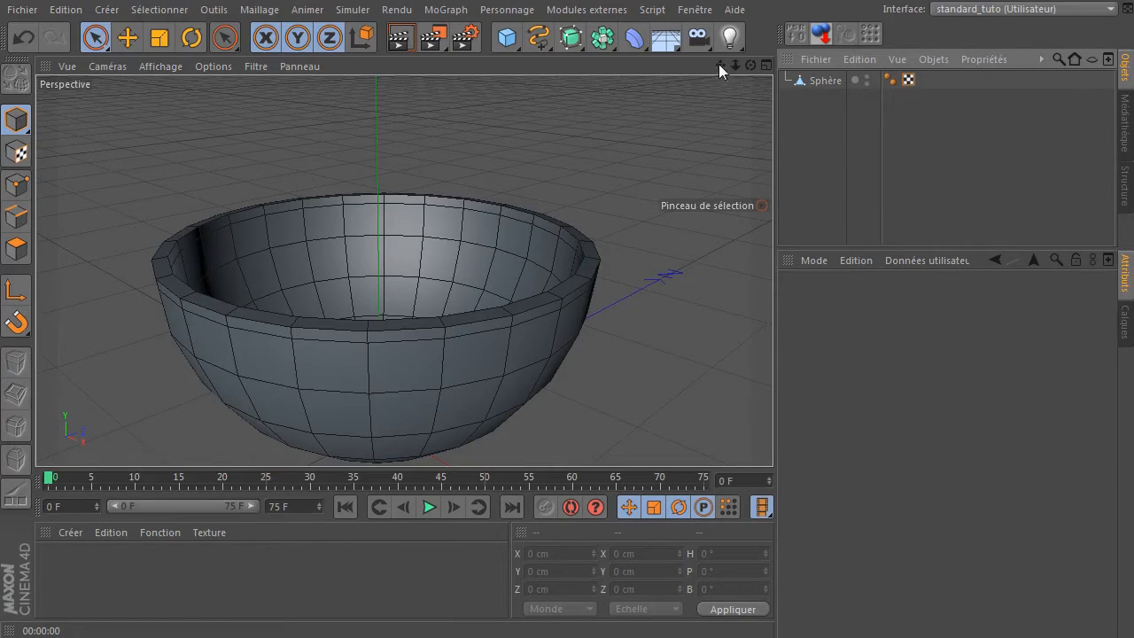
{"action": "mouse_move", "coordinate": [717, 64]}
{"action": "left_mouse_down"}
{"action": "mouse_move", "coordinate": [728, 57]}
{"action": "mouse_move", "coordinate": [716, 68]}
{"action": "left_mouse_up"}
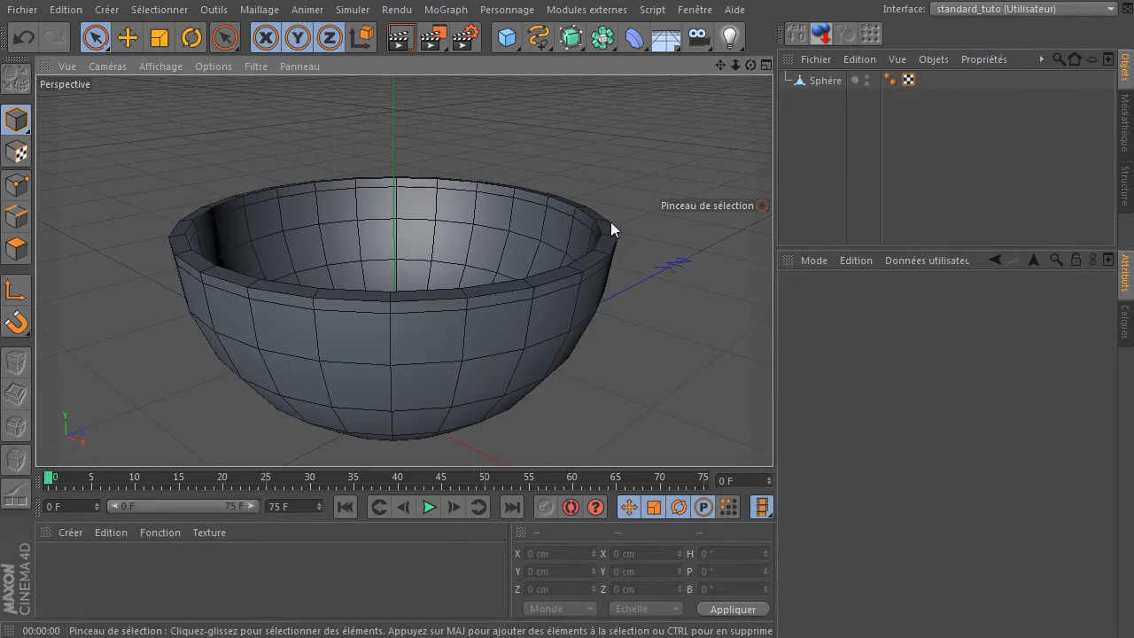
Subdivide the Sphère mesh with a subdivision of 1 and Subdivision Hyper NURBS enabled, then deselect it
{"action": "left_click", "coordinate": [819, 80]}
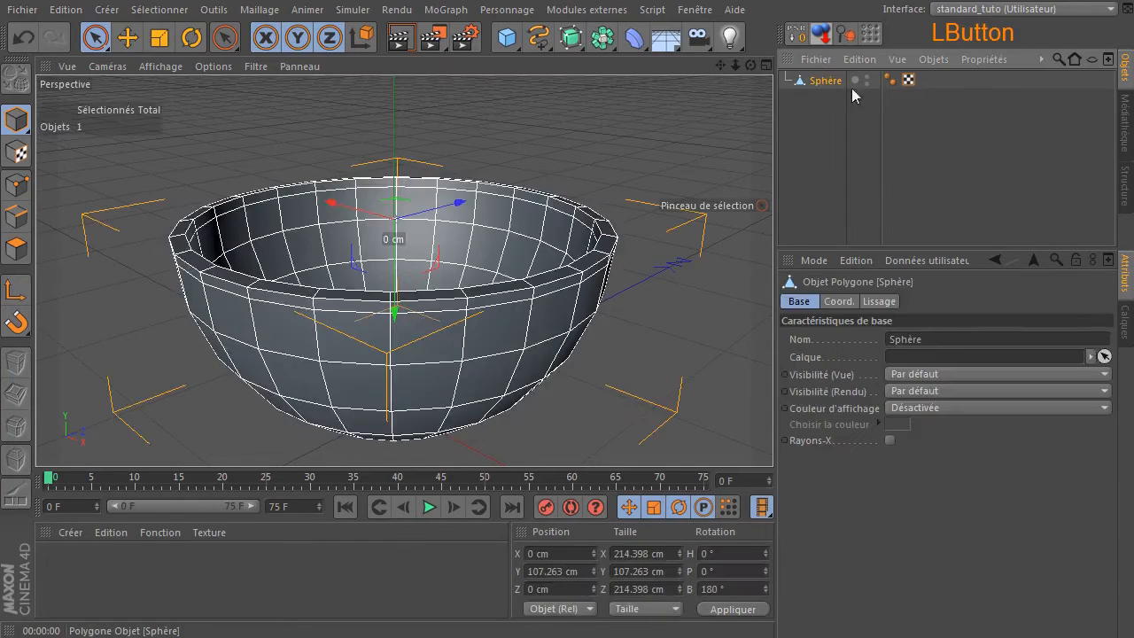
{"action": "left_click", "coordinate": [258, 10]}
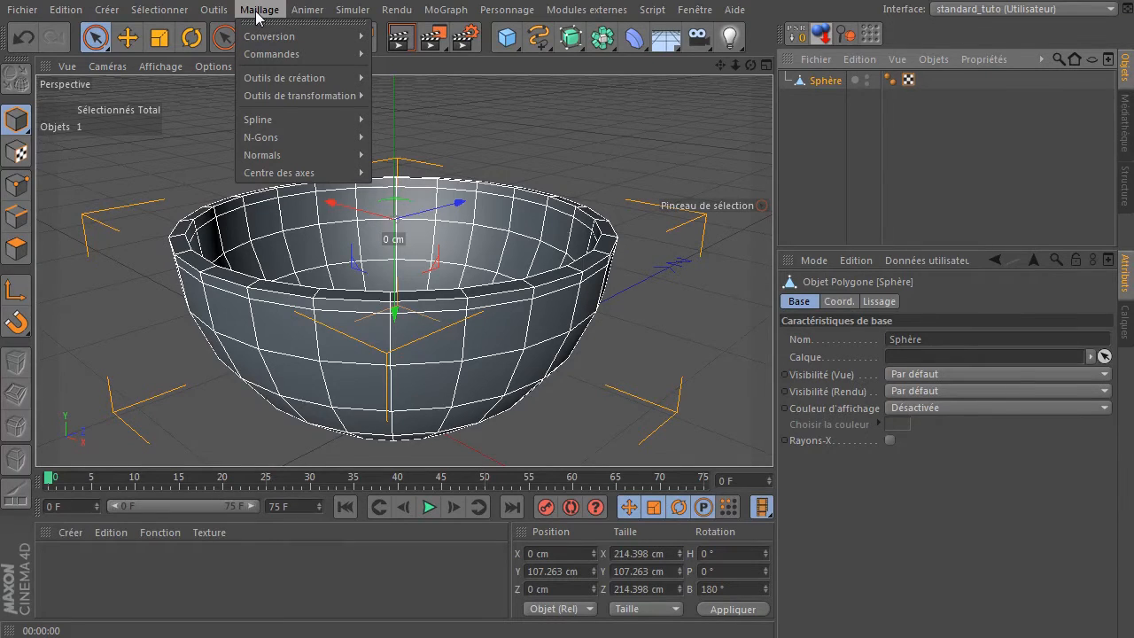
{"action": "mouse_move", "coordinate": [279, 55]}
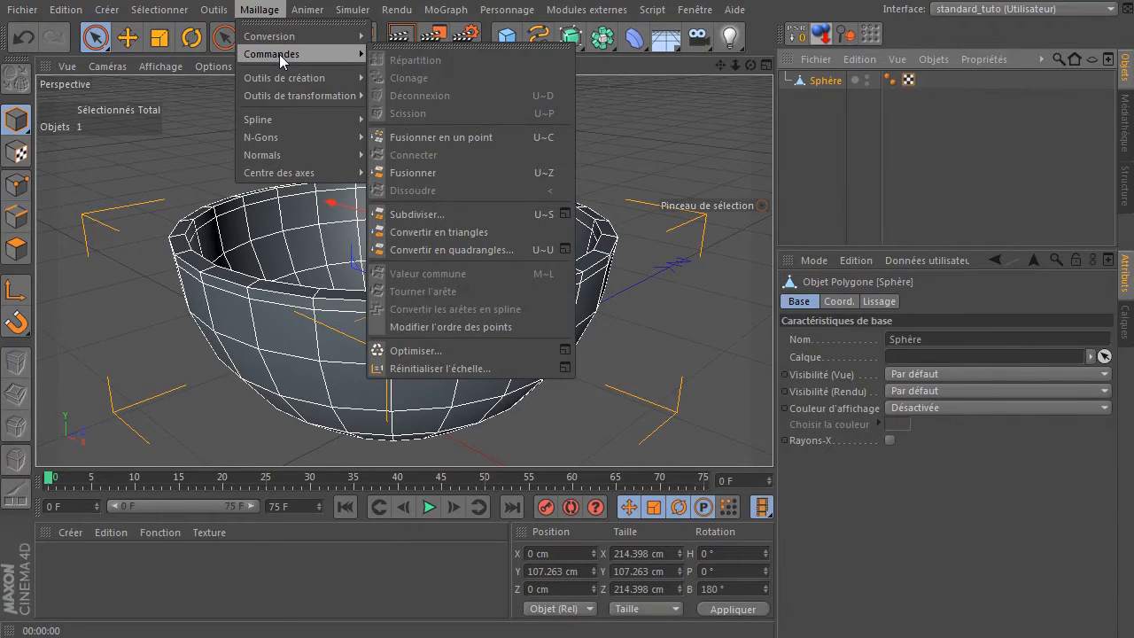
{"action": "left_click", "coordinate": [565, 214]}
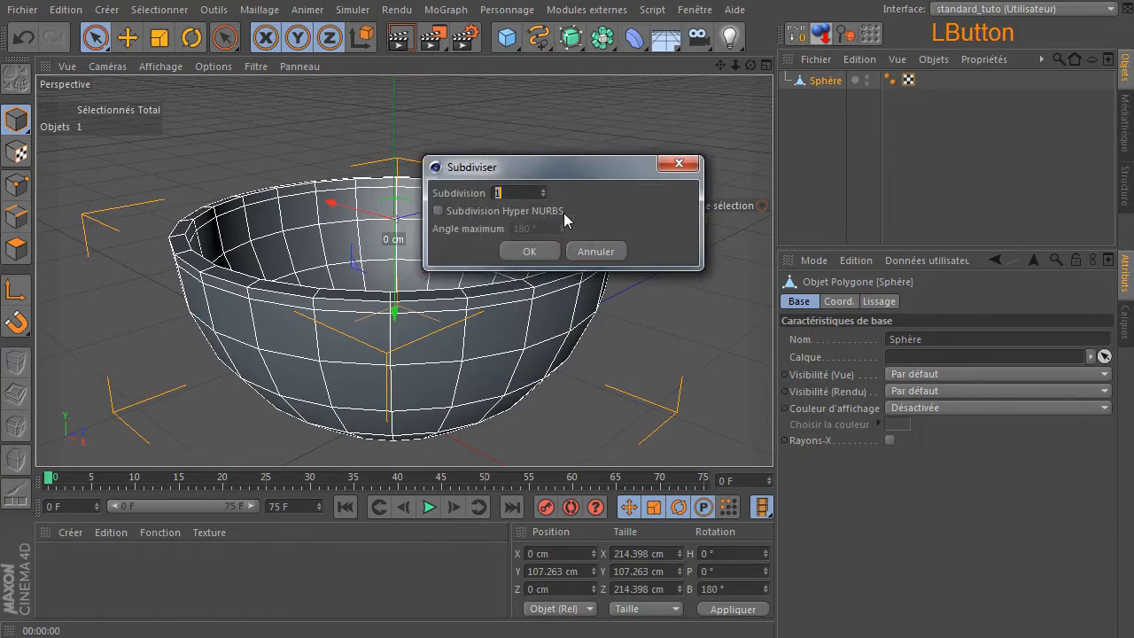
{"action": "left_click_drag", "start_coordinate": [508, 173], "coordinate": [592, 122]}
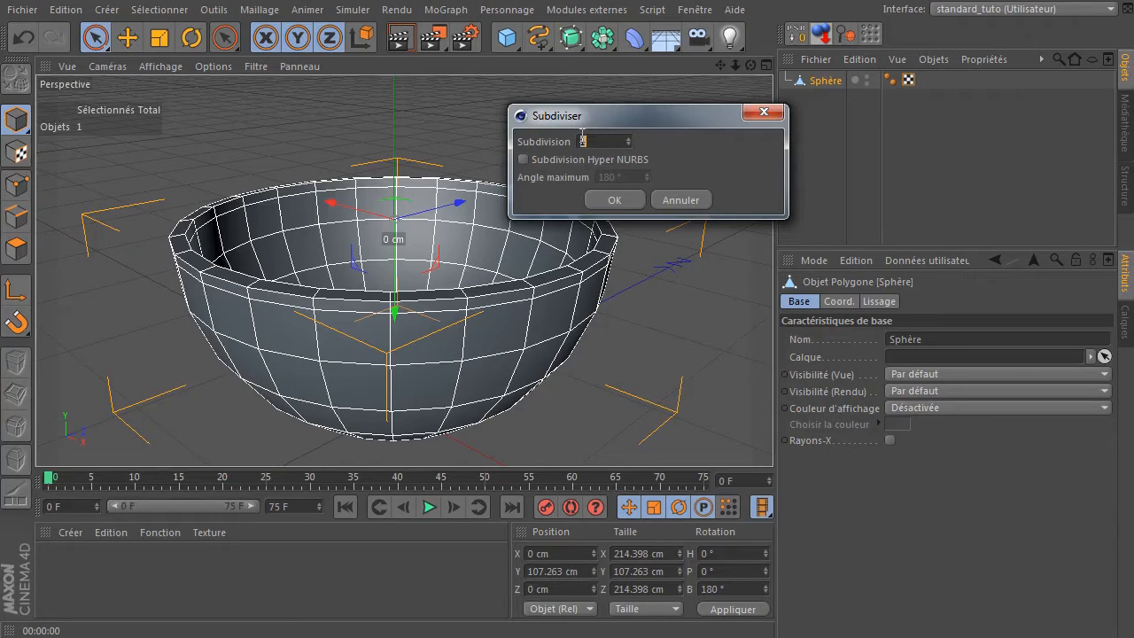
{"action": "key", "text": "BackSpace"}
{"action": "type", "text": "1"}
{"action": "left_click", "coordinate": [523, 161]}
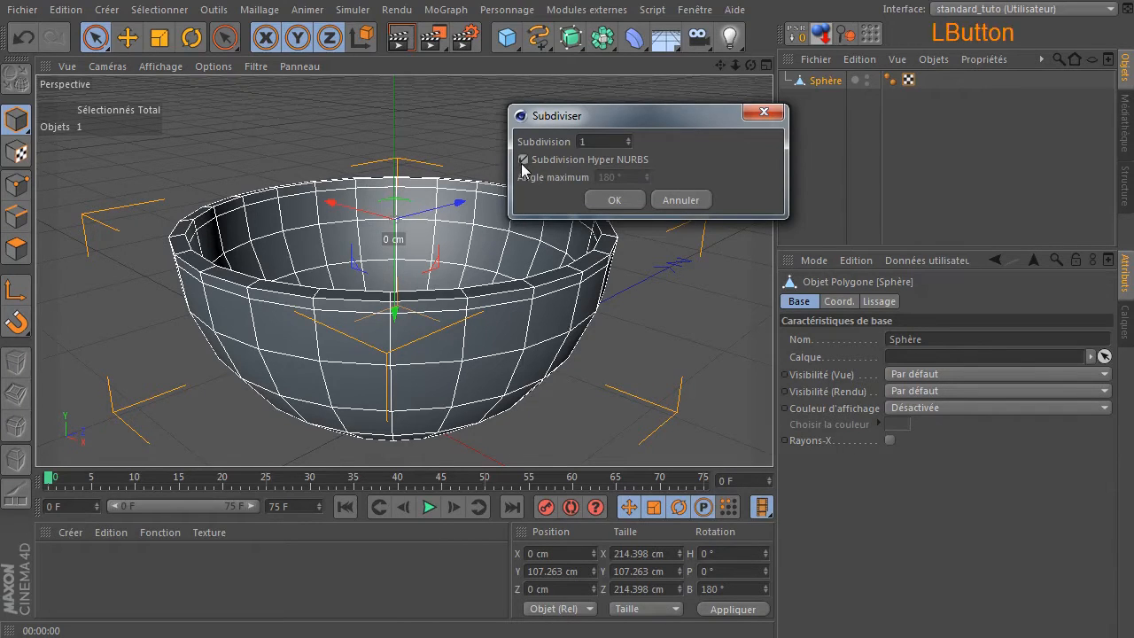
{"action": "left_click", "coordinate": [603, 202]}
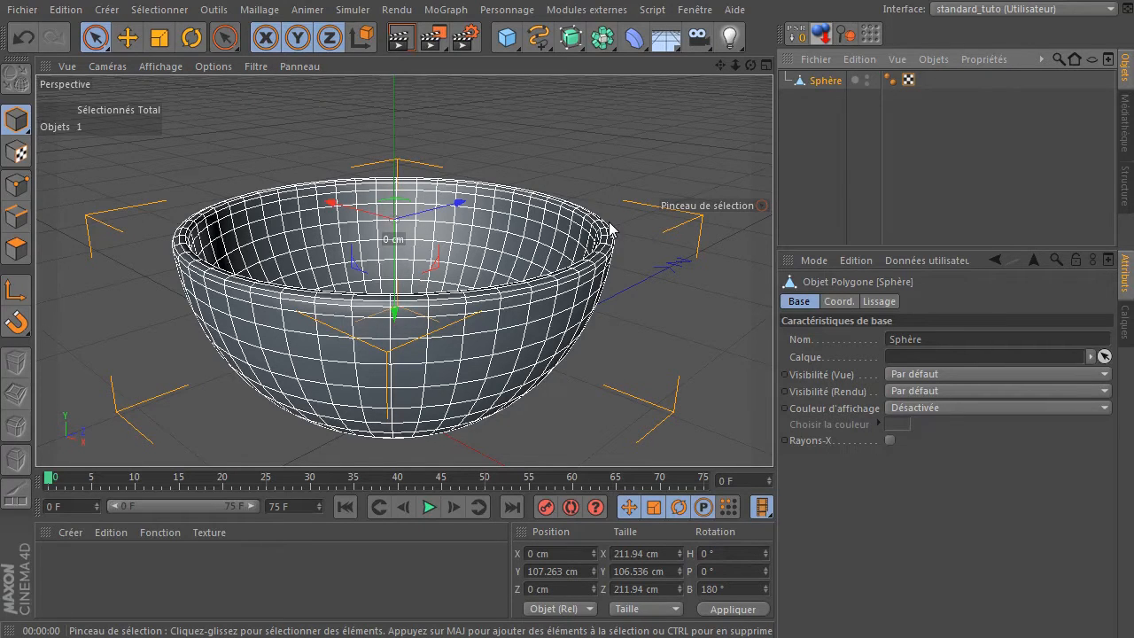
{"action": "left_click", "coordinate": [811, 164]}
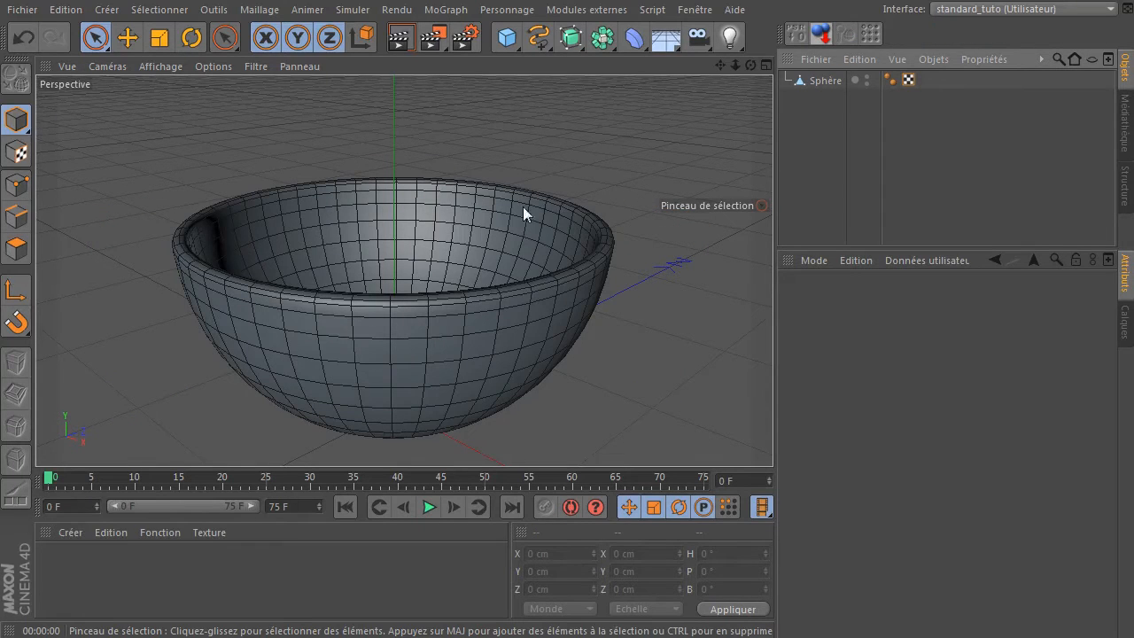
{"action": "left_click", "coordinate": [820, 83]}
{"action": "left_click", "coordinate": [811, 186]}
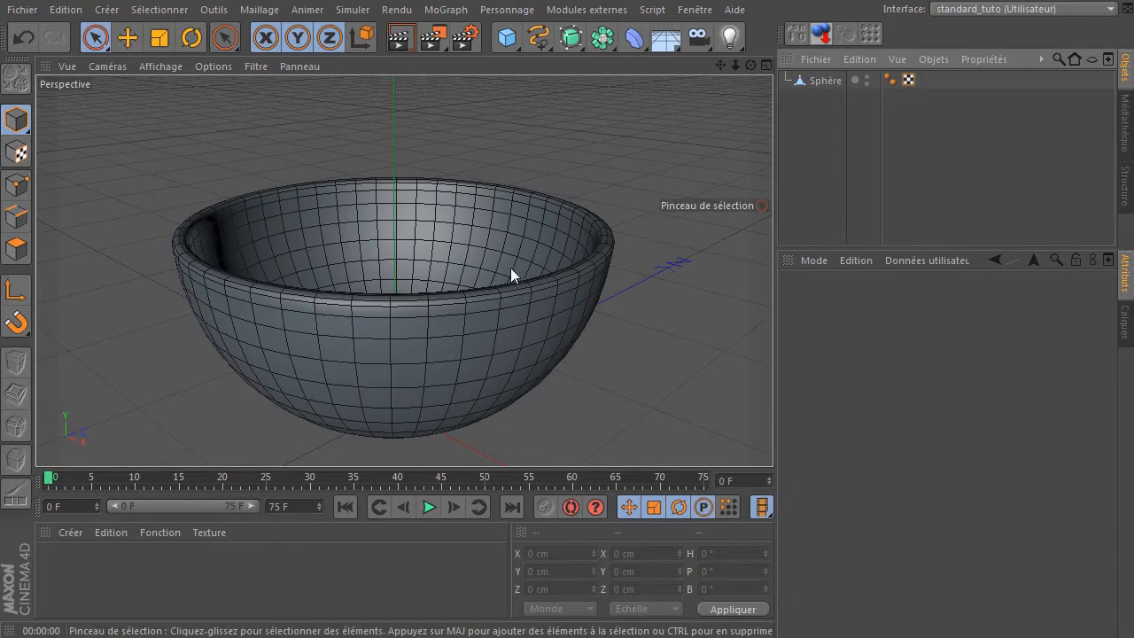
Add a sphere primitive with a 20 cm radius and raise it inside the bowl to a Y position of about 99 cm
{"action": "scroll", "coordinate": [510, 267], "scroll_direction": "down", "scroll_amount": 5}
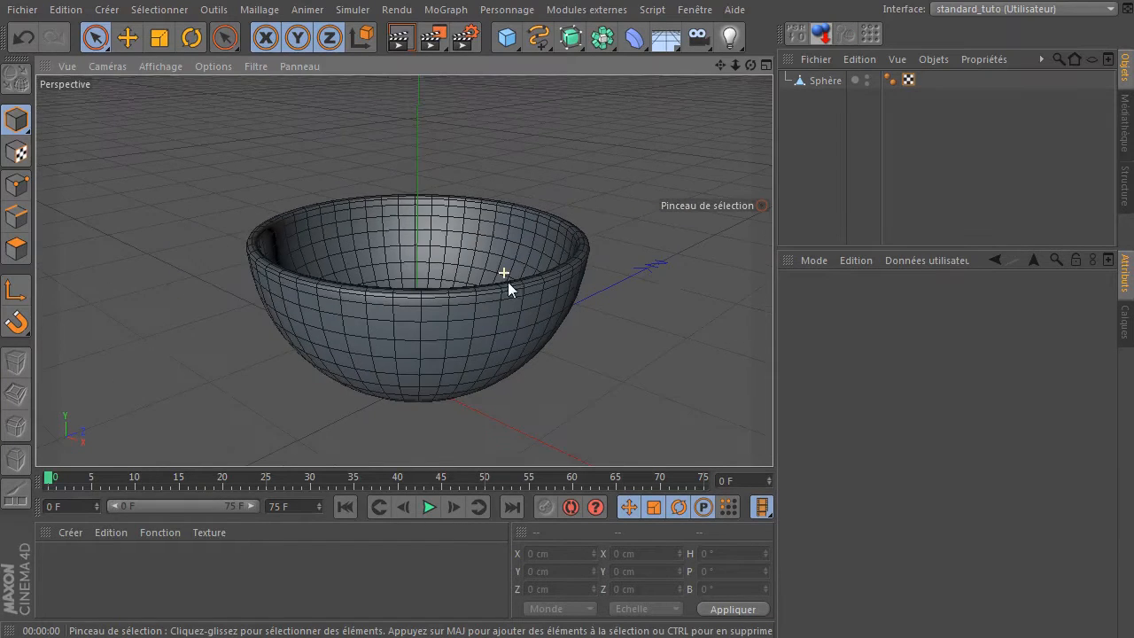
{"action": "left_click", "coordinate": [504, 36]}
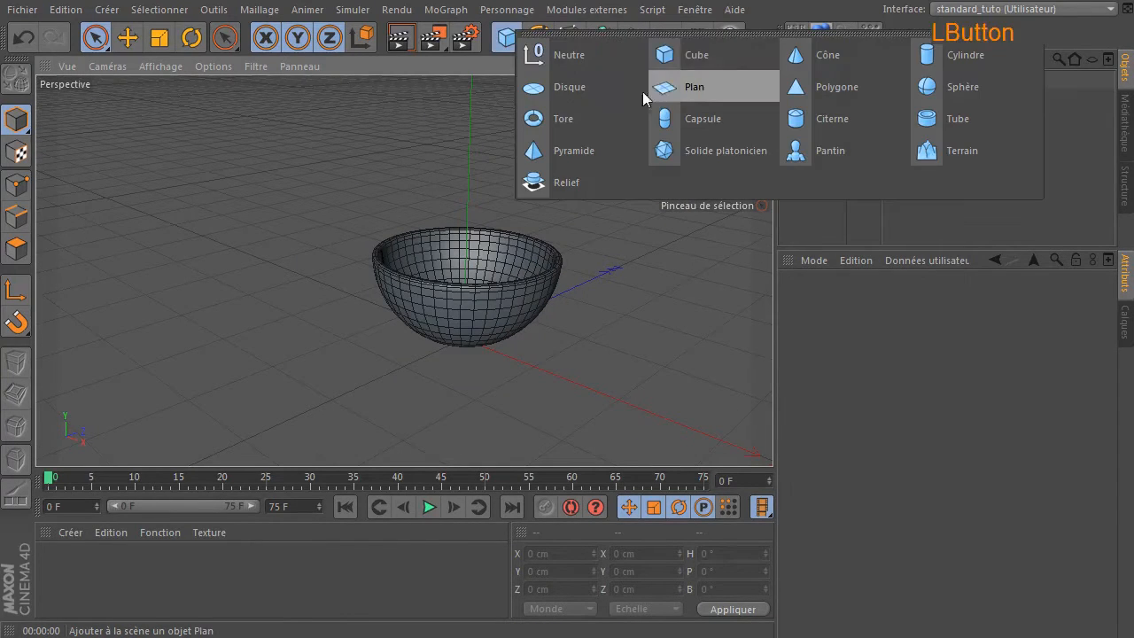
{"action": "left_click", "coordinate": [959, 85]}
{"action": "left_click", "coordinate": [893, 339]}
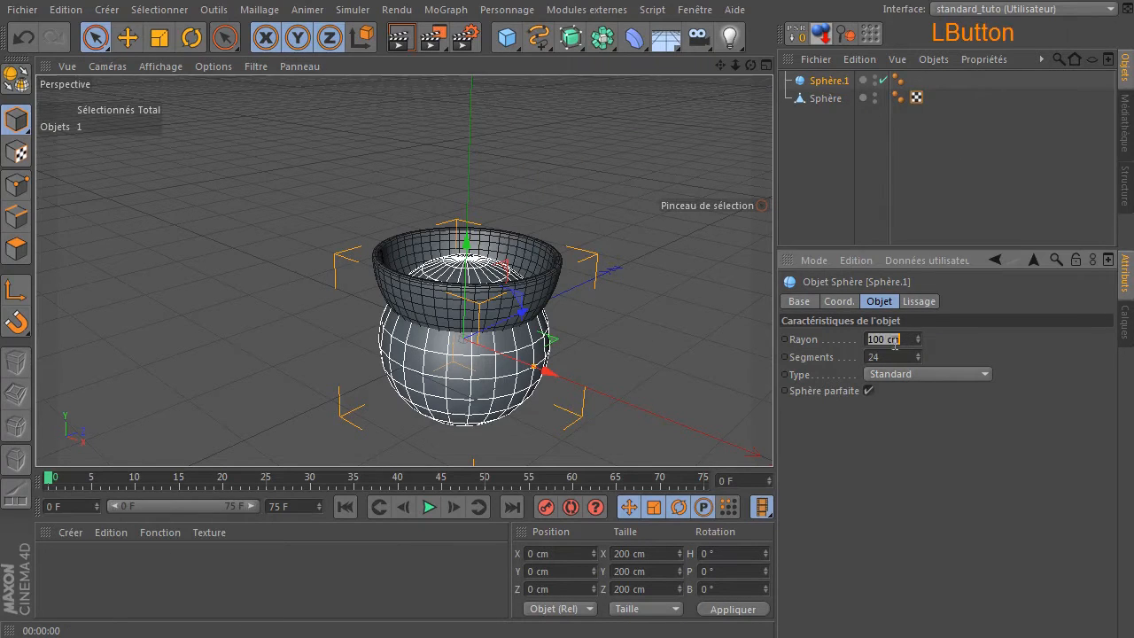
{"action": "type", "text": "20"}
{"action": "key", "text": "Return"}
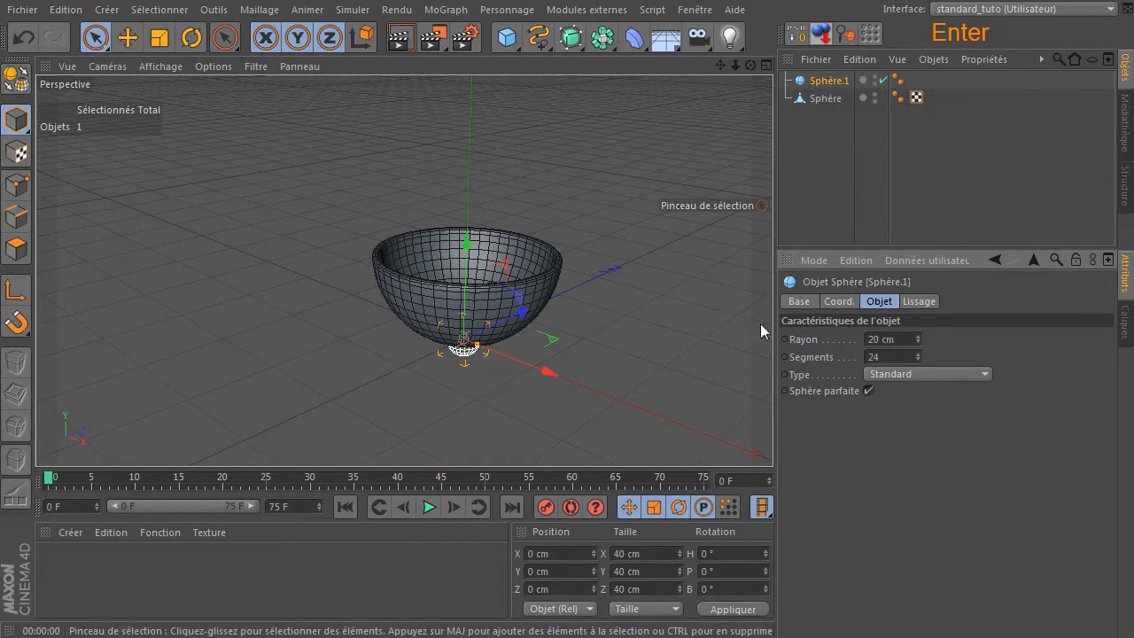
{"action": "left_click_drag", "start_coordinate": [467, 246], "coordinate": [499, 162]}
Try radii of 10, 16 and 14 cm on the small sphere inside the bowl
{"action": "left_click", "coordinate": [905, 338]}
{"action": "type", "text": "10"}
{"action": "key", "text": "Return"}
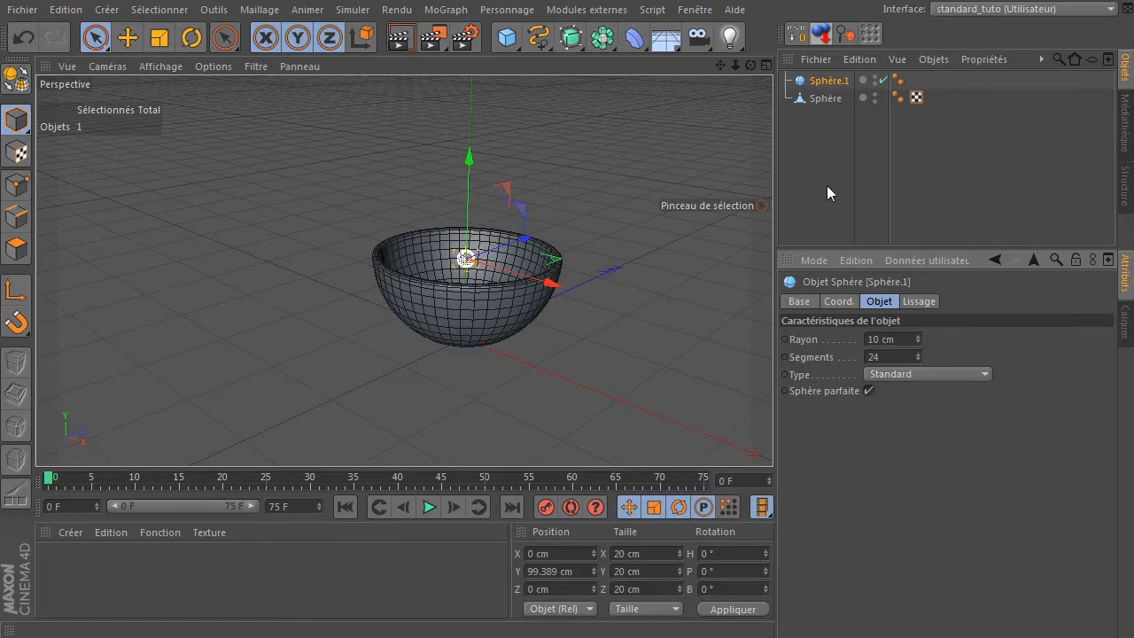
{"action": "left_click", "coordinate": [912, 339]}
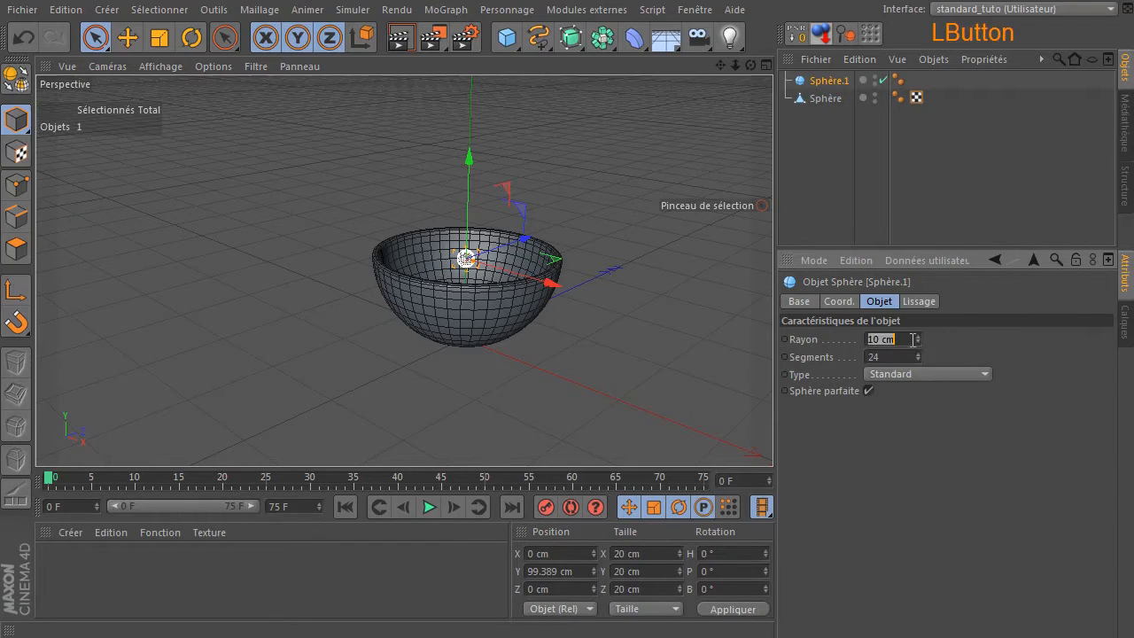
{"action": "type", "text": "16"}
{"action": "key", "text": "Return"}
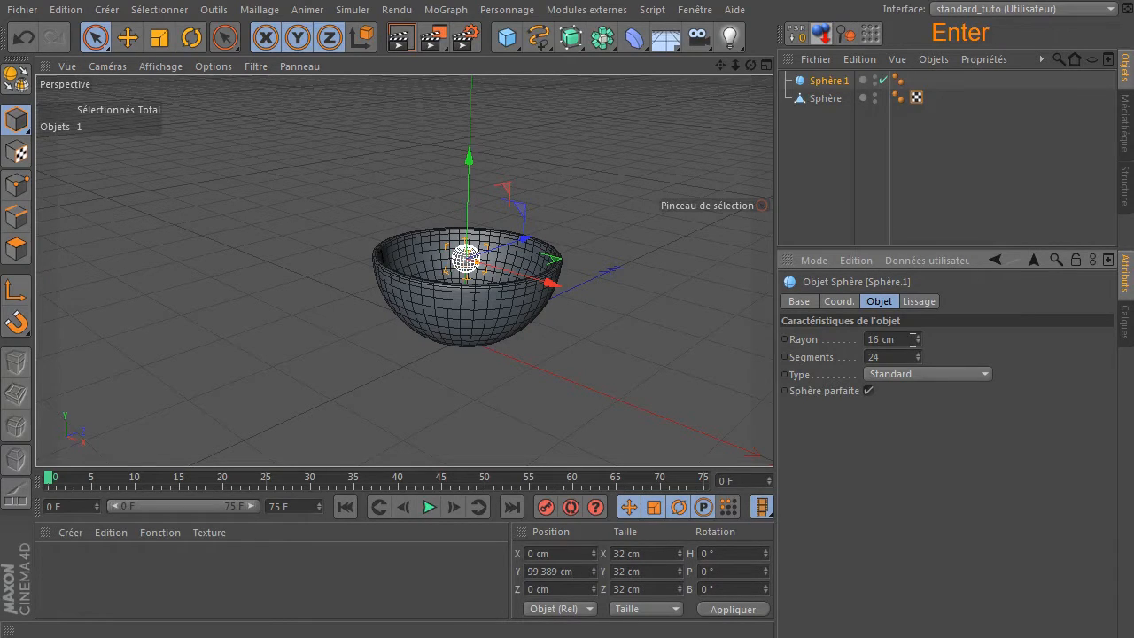
{"action": "left_click", "coordinate": [909, 336]}
{"action": "type", "text": "14"}
{"action": "key", "text": "Return"}
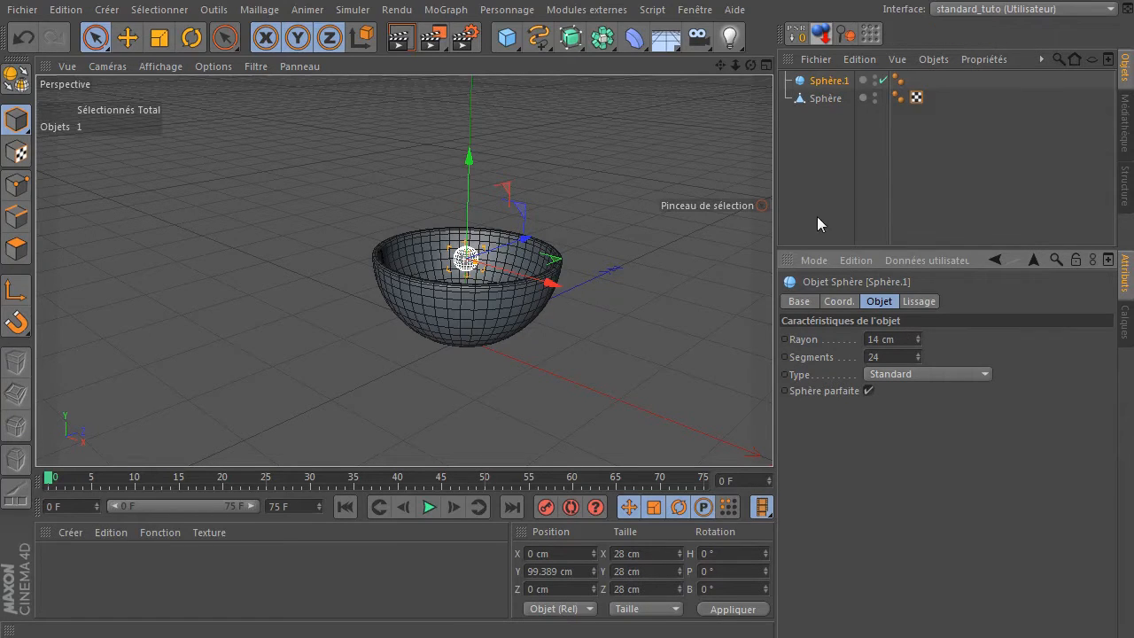
Set the small sphere's radius to 12 cm and deselect it
{"action": "left_click", "coordinate": [891, 338]}
{"action": "type", "text": "12"}
{"action": "key", "text": "Return"}
{"action": "left_click", "coordinate": [834, 215]}
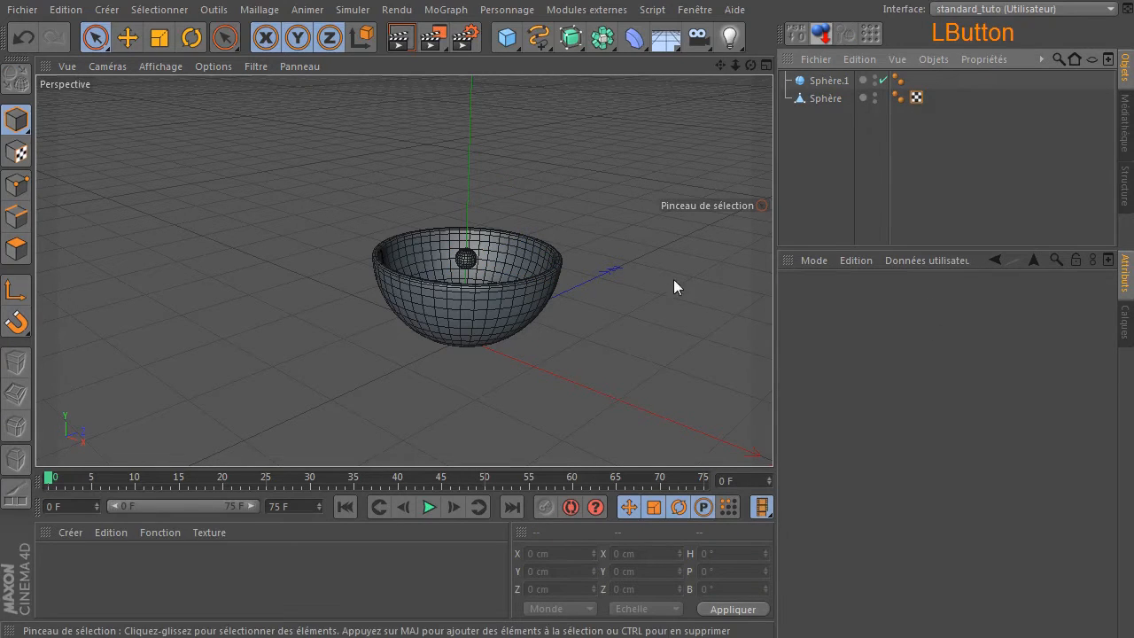
Set the small sphere's segments to 12 and clear the selection
{"action": "left_click", "coordinate": [825, 81]}
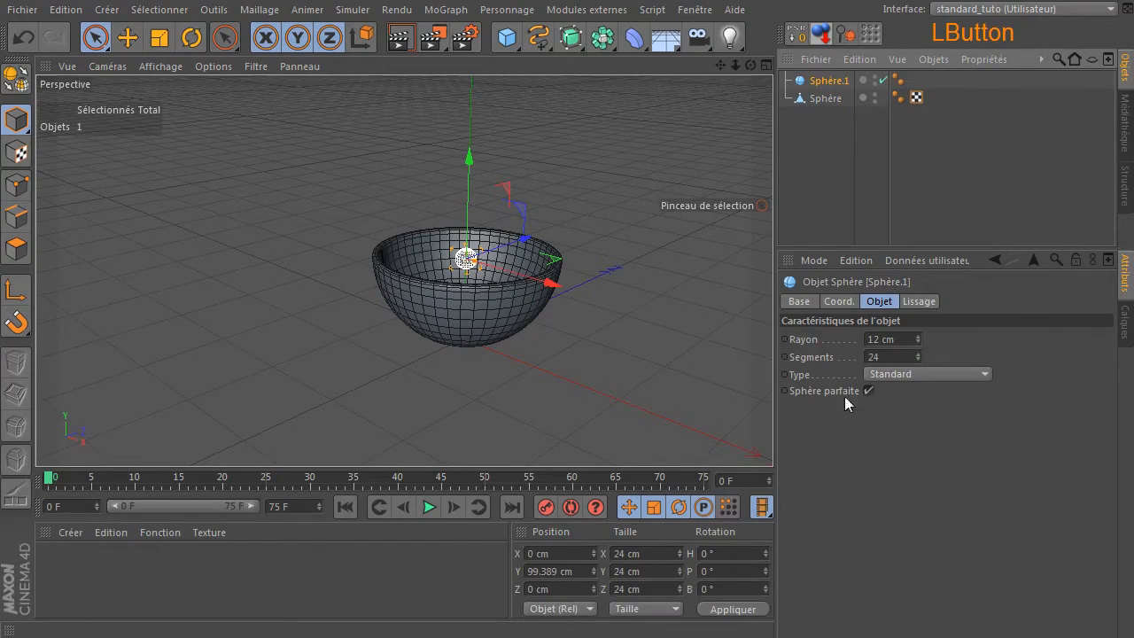
{"action": "left_click", "coordinate": [901, 357]}
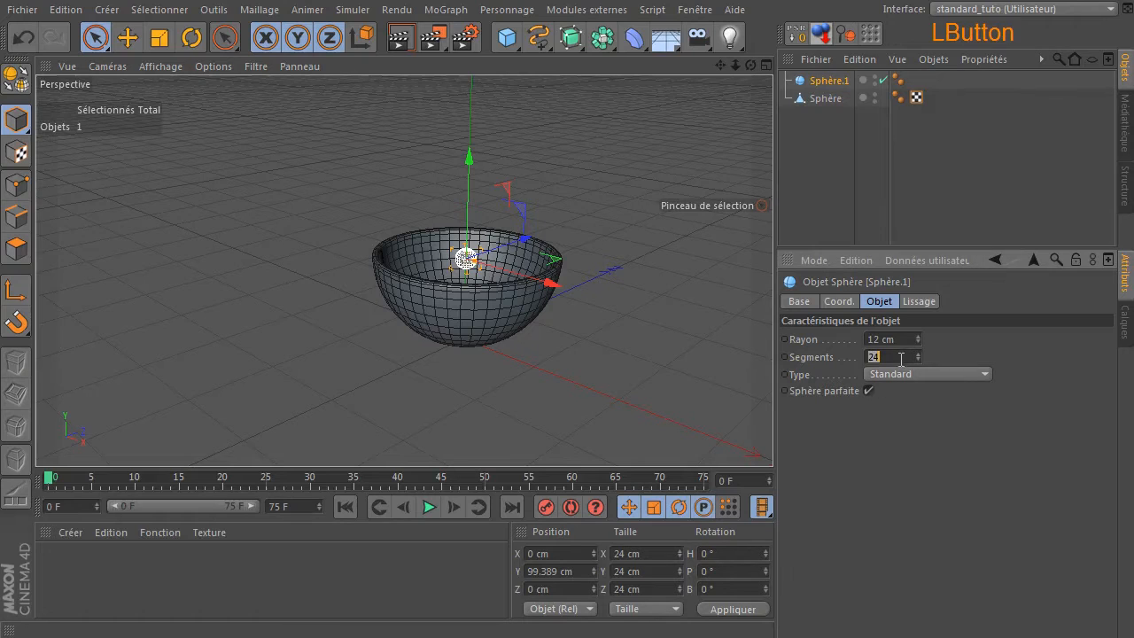
{"action": "type", "text": "12"}
{"action": "key", "text": "Return"}
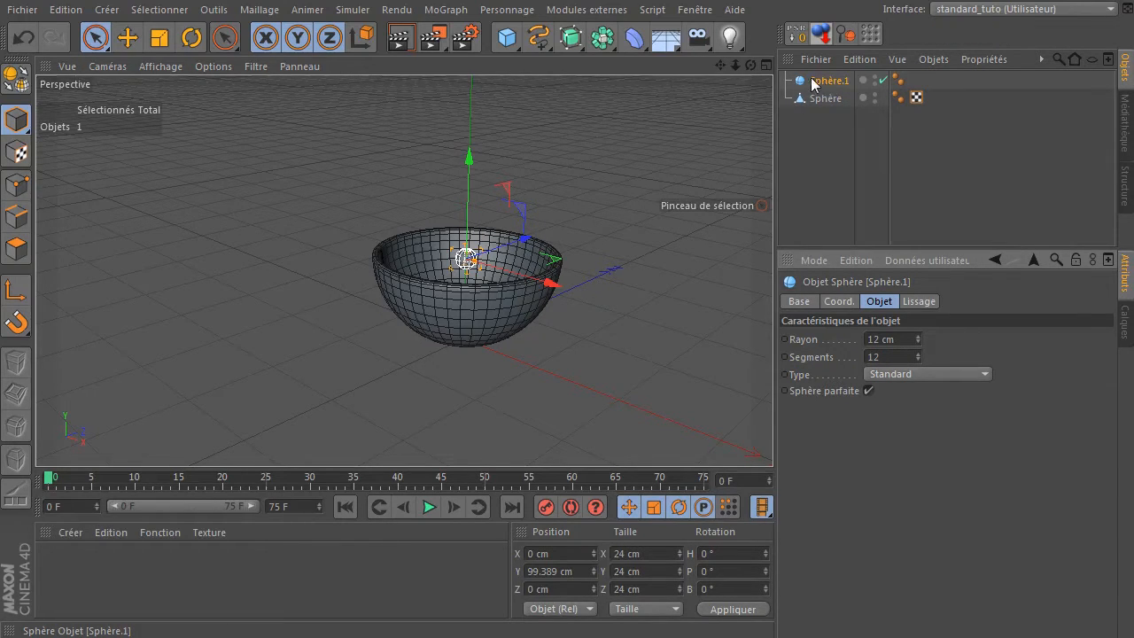
{"action": "left_click", "coordinate": [827, 134]}
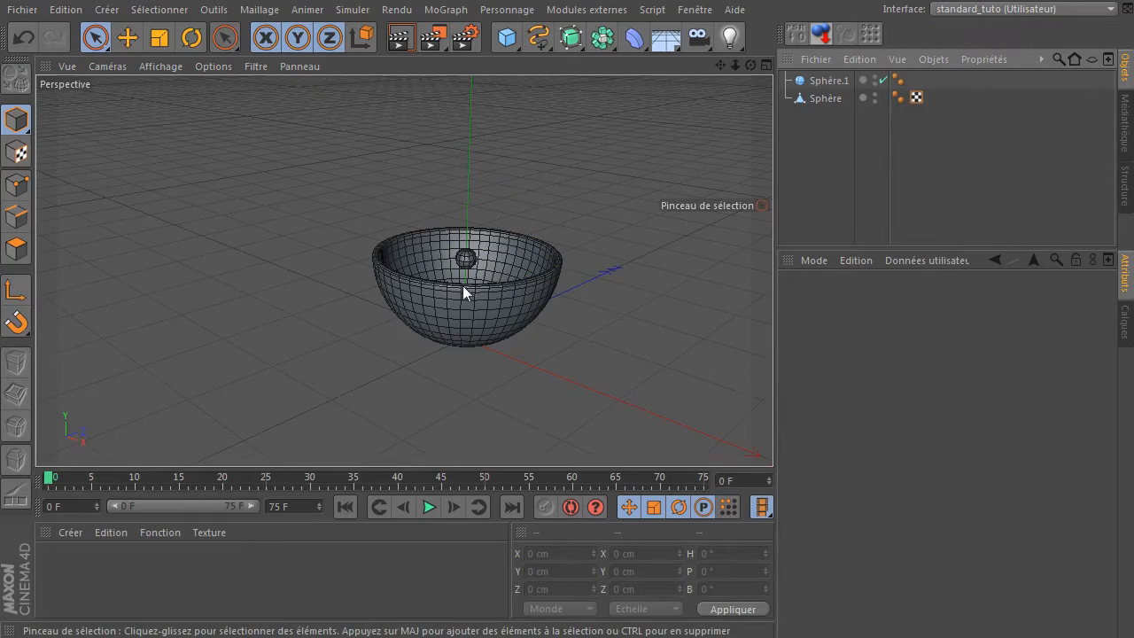
Render the view with the small sphere's current segments, and again with its segments set to 4 for comparison
{"action": "scroll", "coordinate": [463, 285], "scroll_direction": "up", "scroll_amount": 5}
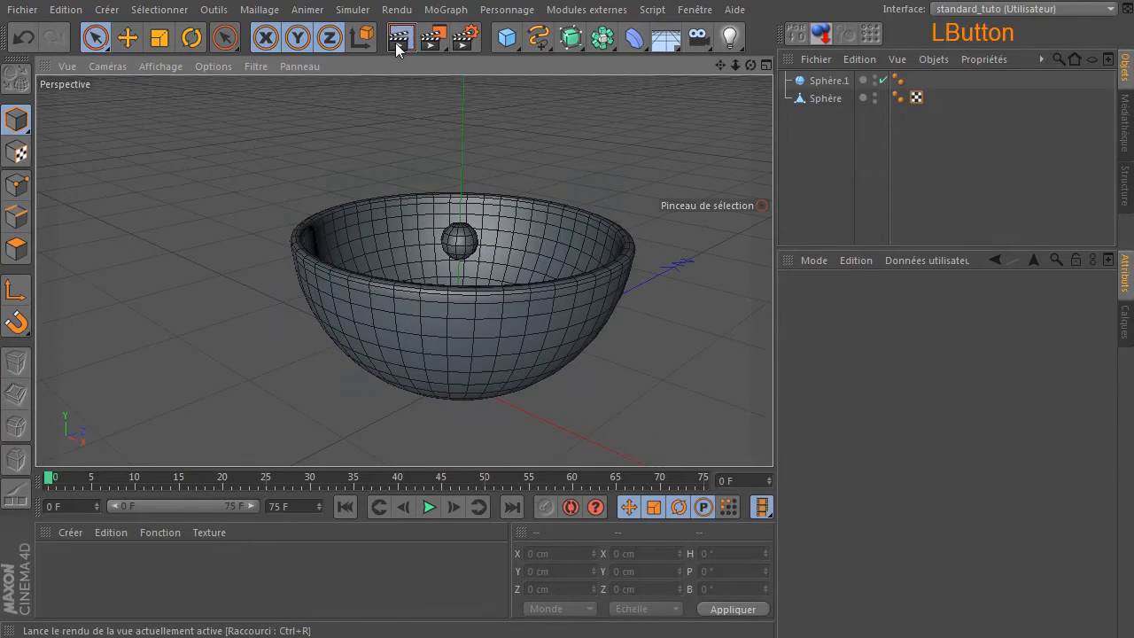
{"action": "left_click", "coordinate": [398, 42]}
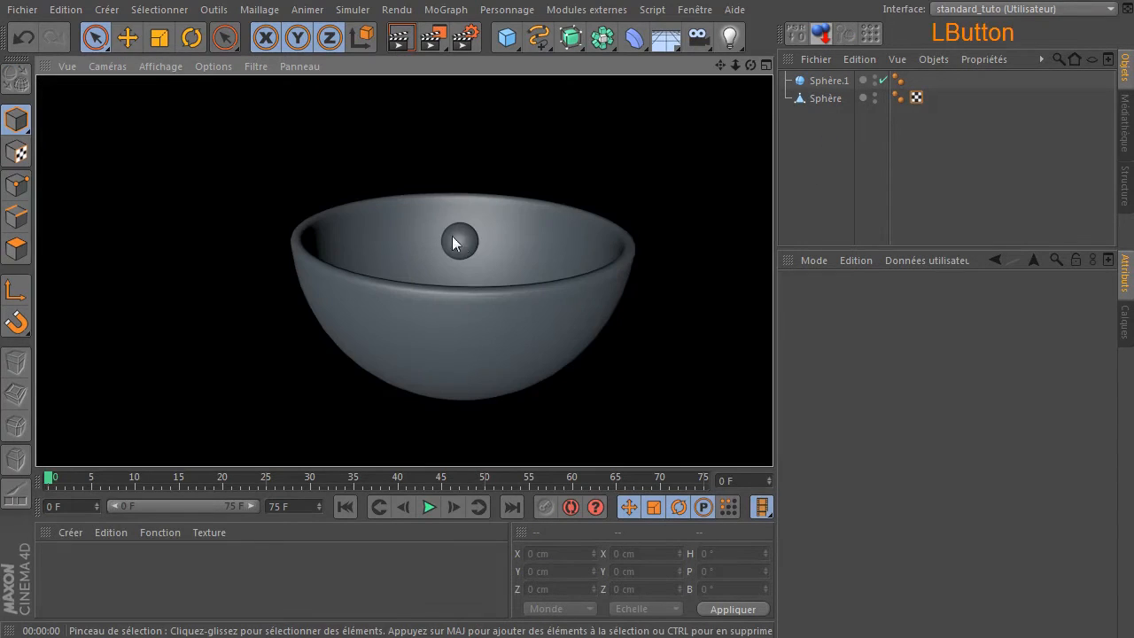
{"action": "left_click", "coordinate": [822, 81]}
{"action": "left_click", "coordinate": [891, 356]}
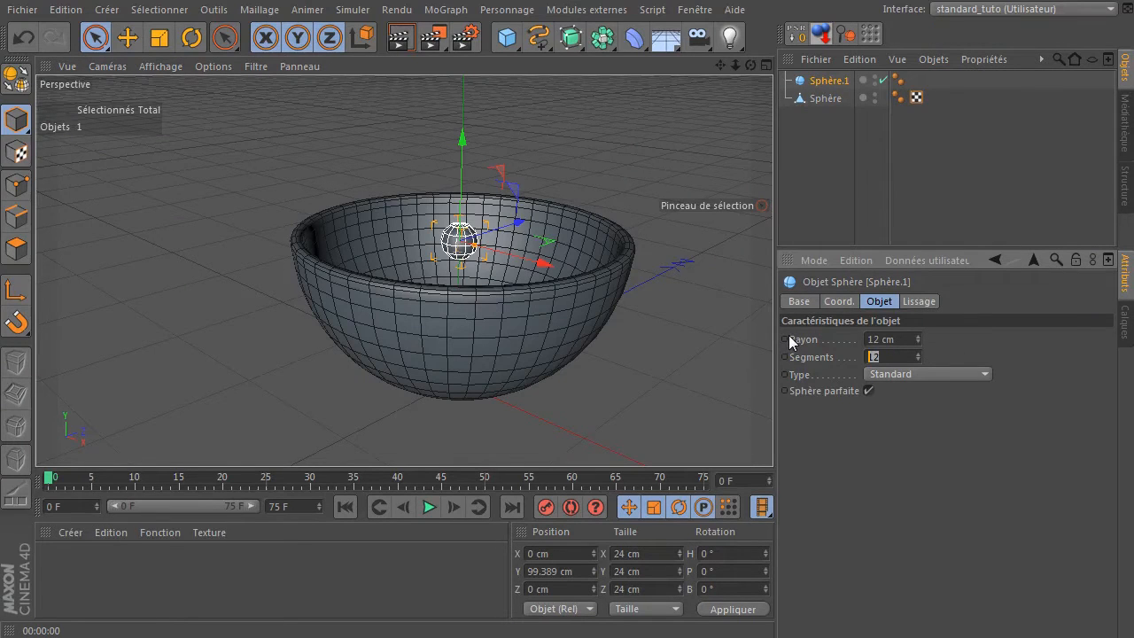
{"action": "type", "text": "4"}
{"action": "key", "text": "Return"}
{"action": "left_click", "coordinate": [794, 217]}
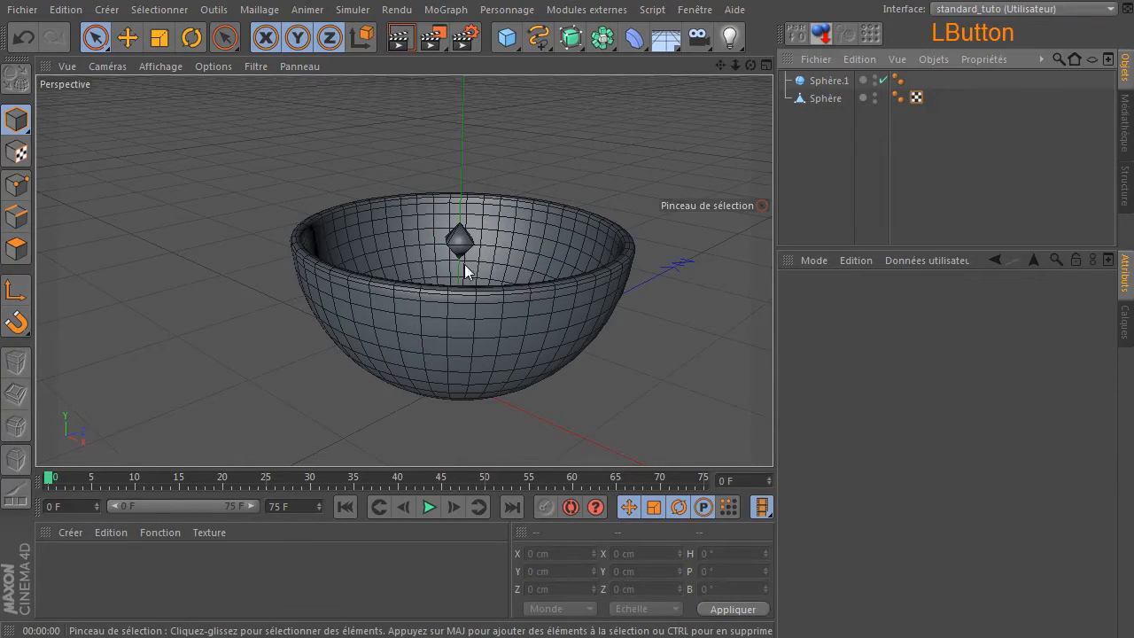
{"action": "left_click", "coordinate": [398, 43]}
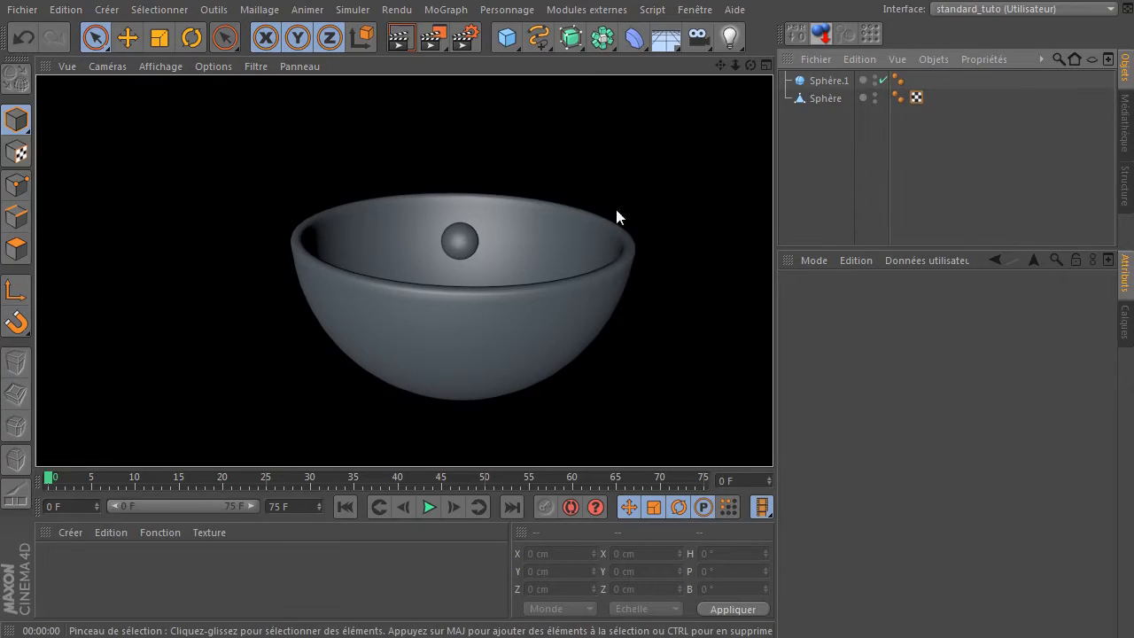
Restore the small sphere's segments to 12 and deselect it
{"action": "left_click", "coordinate": [826, 82]}
{"action": "left_click", "coordinate": [895, 355]}
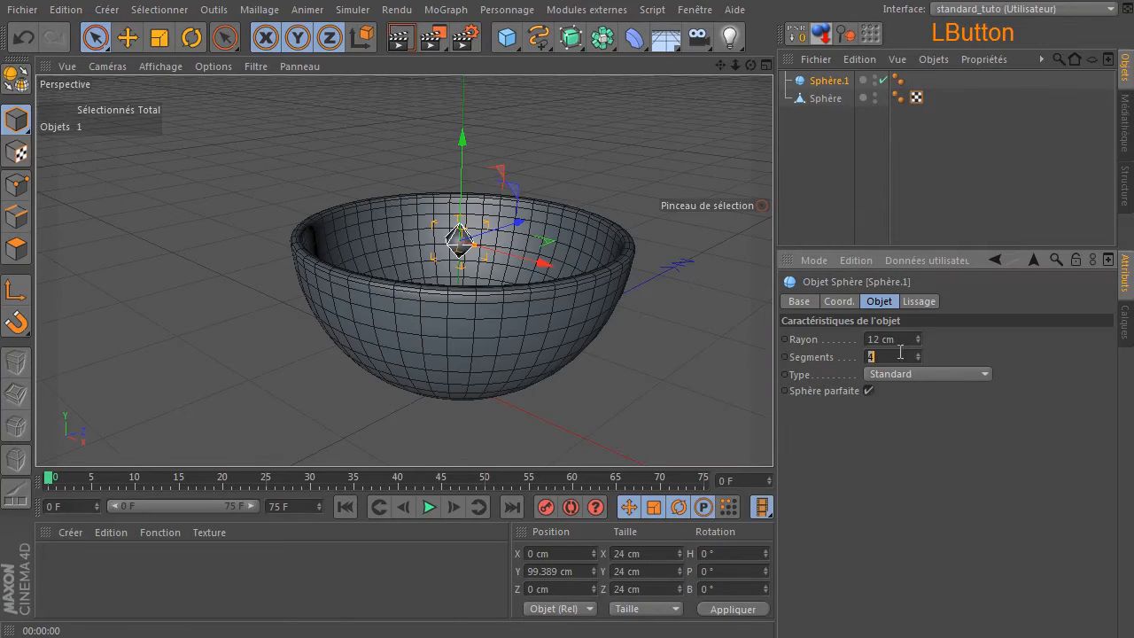
{"action": "type", "text": "12"}
{"action": "key", "text": "Return"}
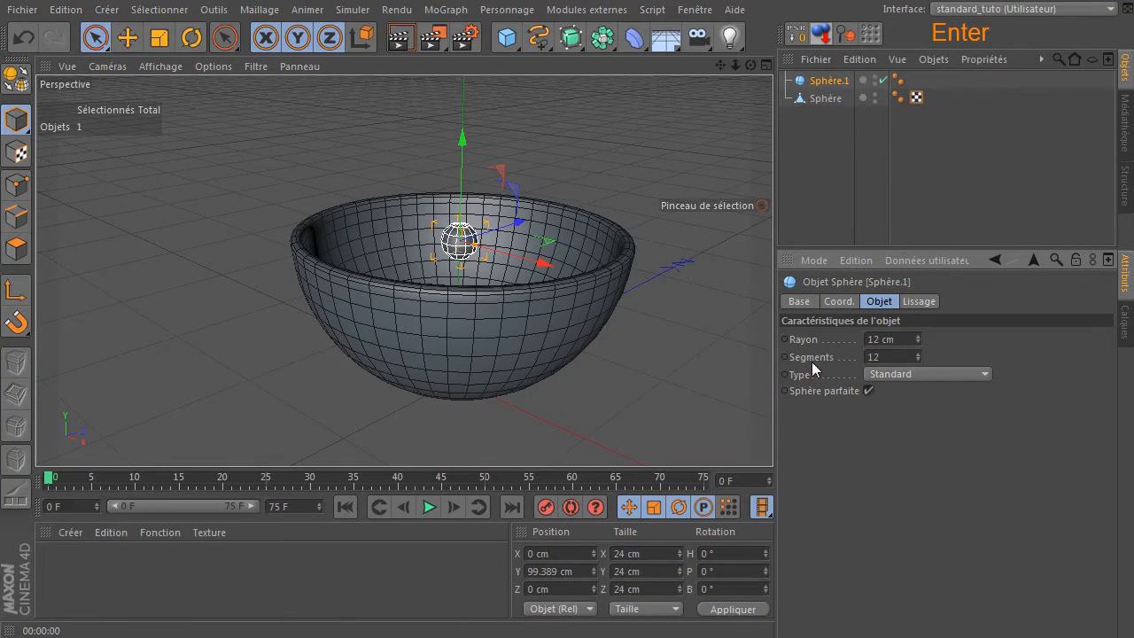
{"action": "left_click", "coordinate": [817, 215]}
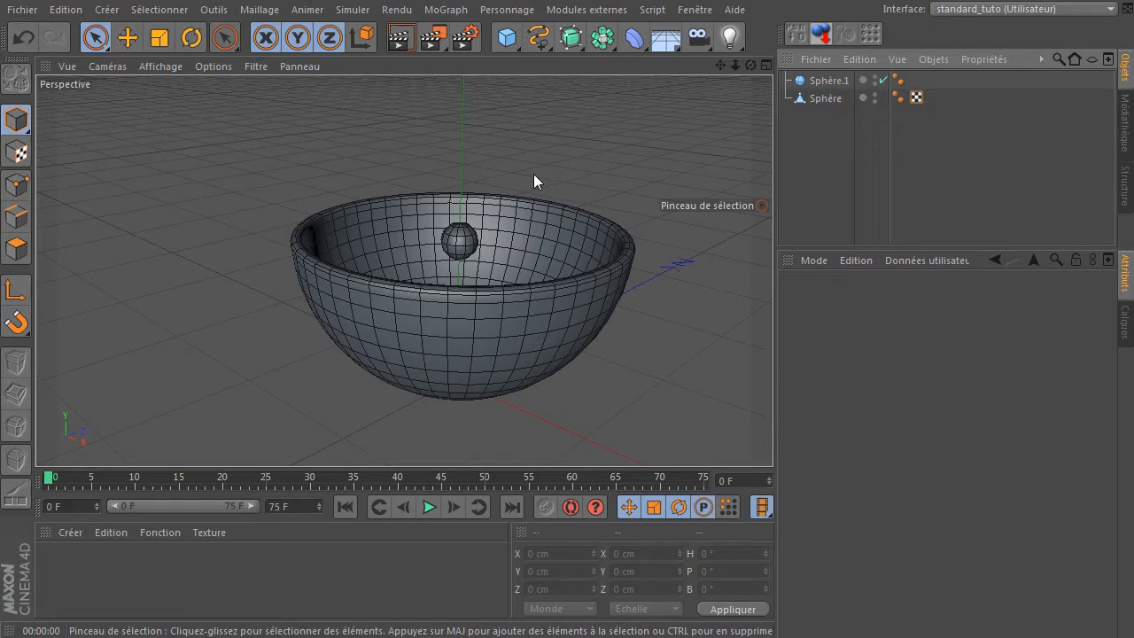
{"action": "left_click", "coordinate": [811, 184]}
Rename the bowl object "bol" and the small sphere "bille"
{"action": "scroll", "coordinate": [492, 269], "scroll_direction": "down", "scroll_amount": 2, "text": "ctrl"}
{"action": "scroll", "coordinate": [516, 263], "scroll_direction": "down", "scroll_amount": 1, "text": "ctrl"}
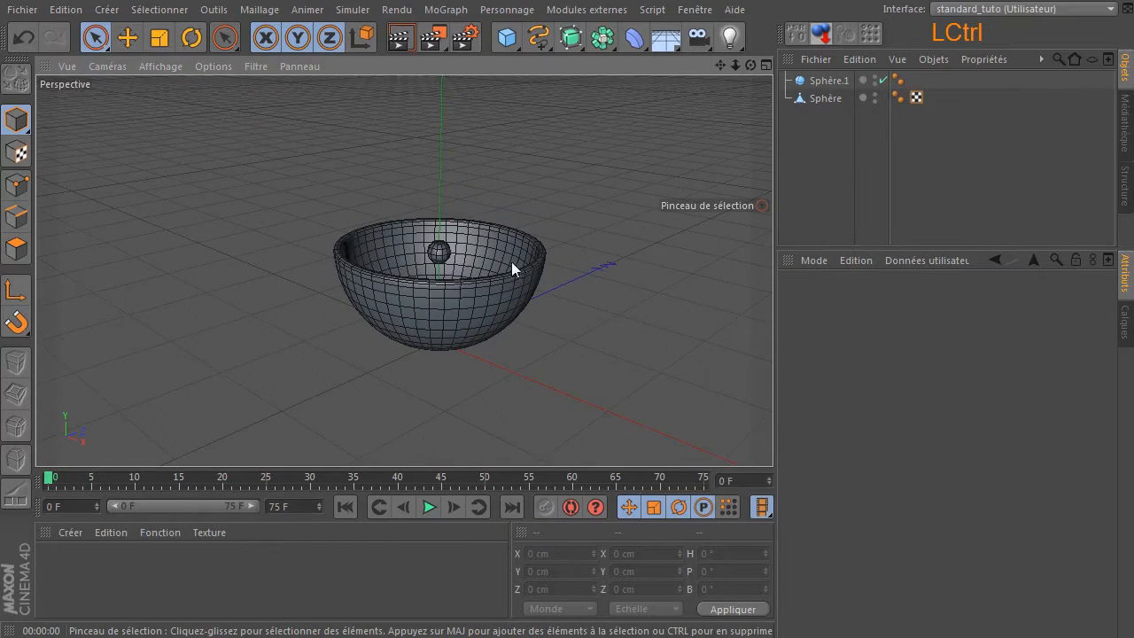
{"action": "double_click", "coordinate": [827, 98]}
{"action": "type", "text": "bol"}
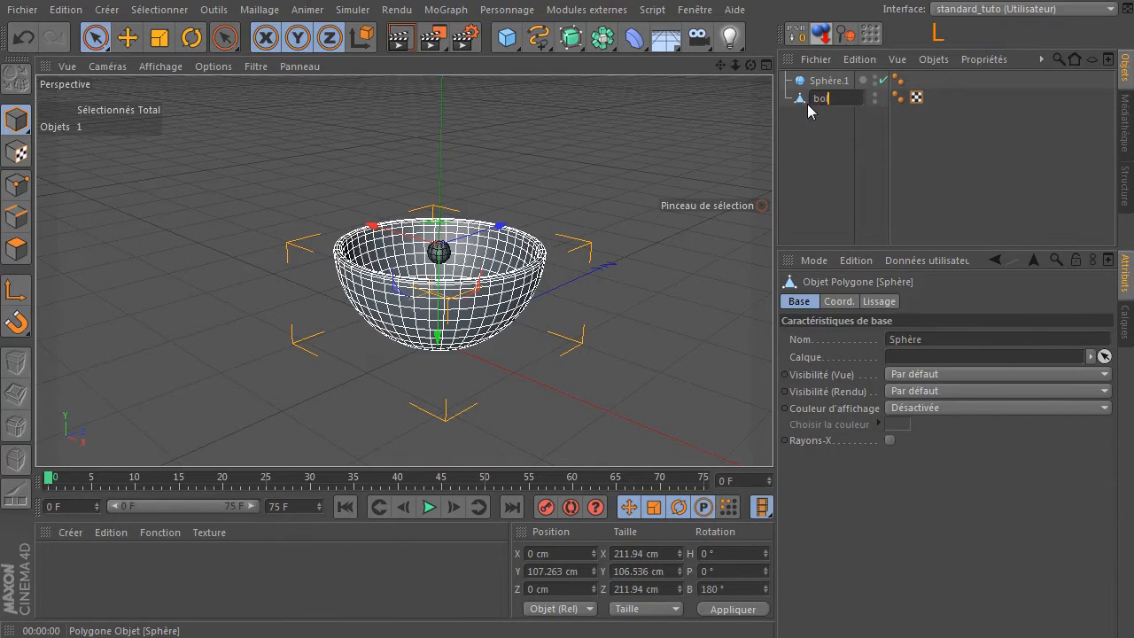
{"action": "key", "text": "Return"}
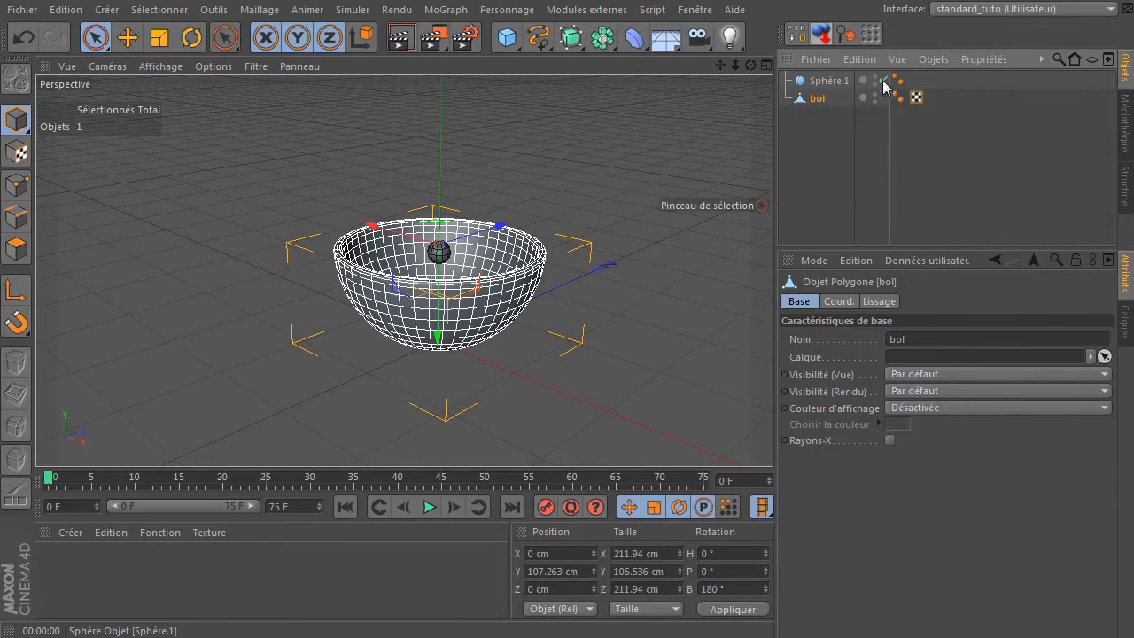
{"action": "double_click", "coordinate": [832, 80]}
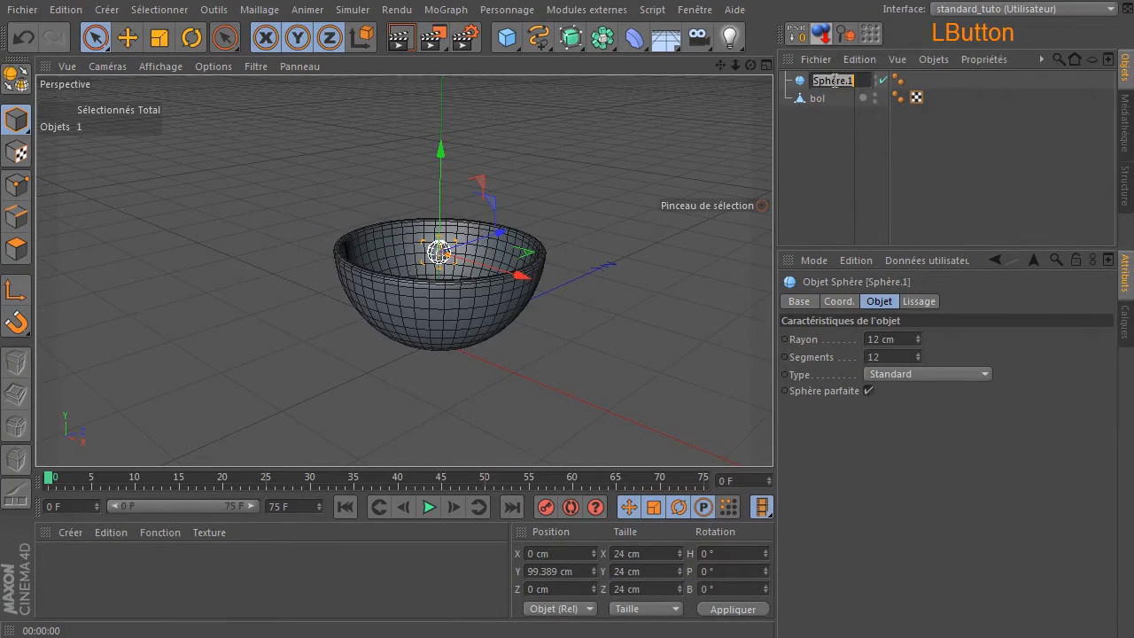
{"action": "type", "text": "bille"}
{"action": "key", "text": "Return"}
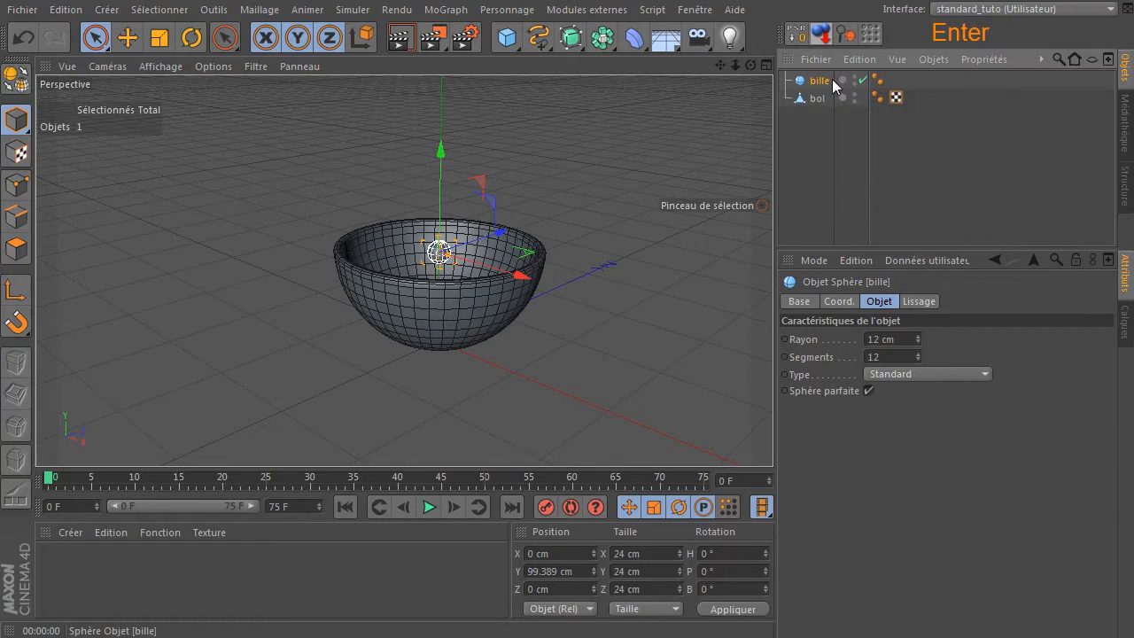
{"action": "left_click", "coordinate": [812, 150]}
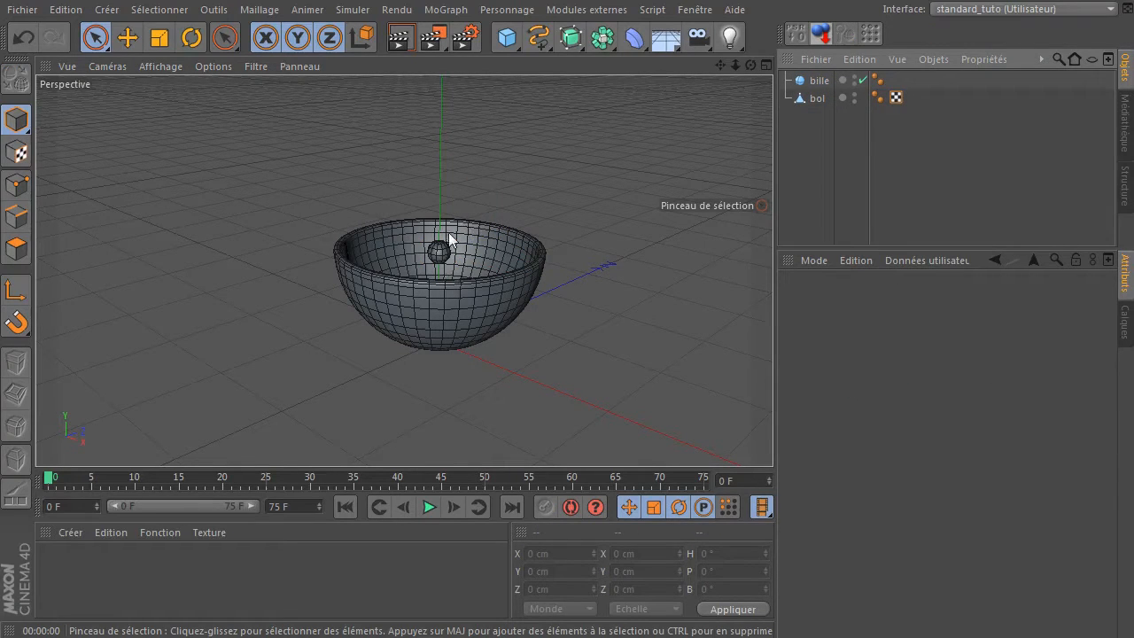
Raise bille above the bowl to a Y position of about 194 cm and deselect it
{"action": "left_click", "coordinate": [808, 82]}
{"action": "left_click_drag", "start_coordinate": [439, 181], "coordinate": [479, 87]}
{"action": "left_click", "coordinate": [584, 162]}
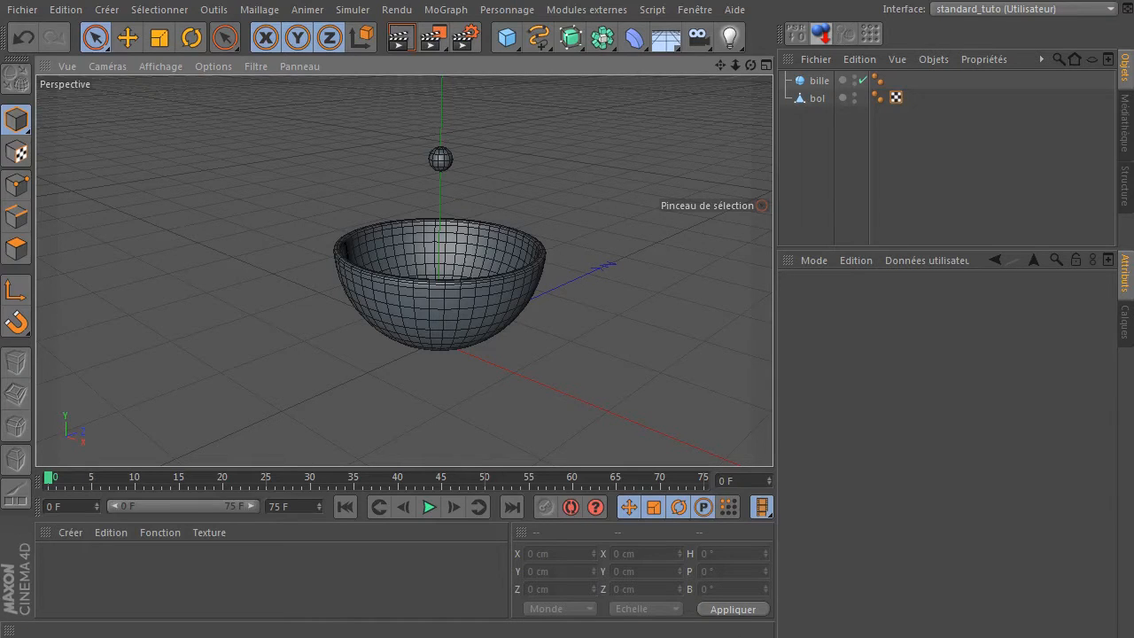
Add a MoGraph Cloner to the scene and make bille its child
{"action": "left_click", "coordinate": [819, 81]}
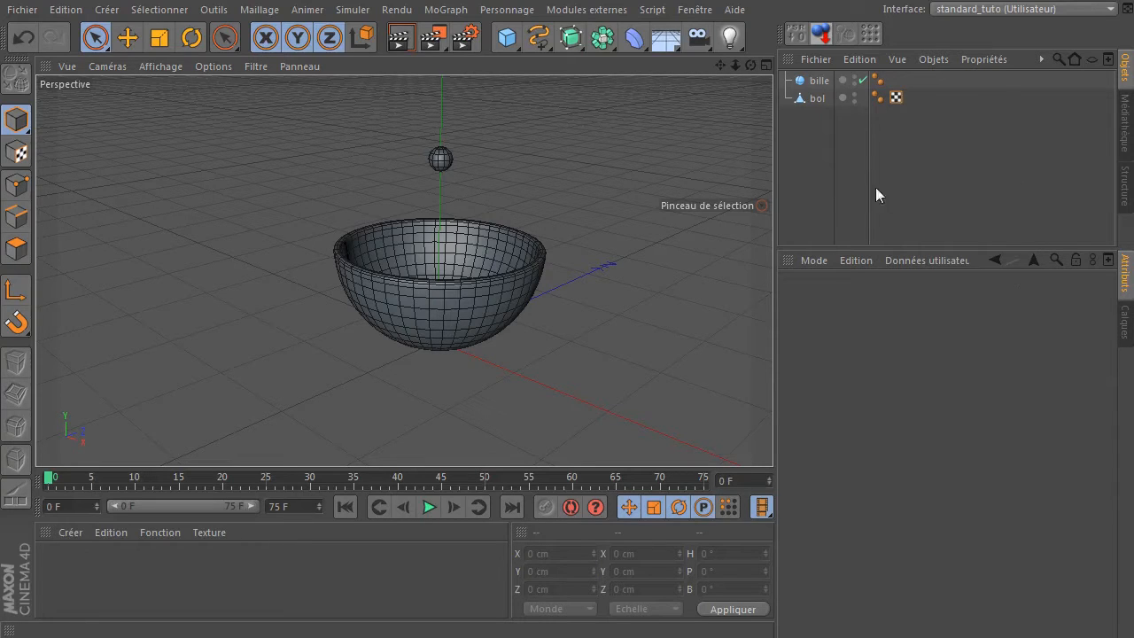
{"action": "left_click", "coordinate": [446, 9]}
{"action": "left_click", "coordinate": [453, 143]}
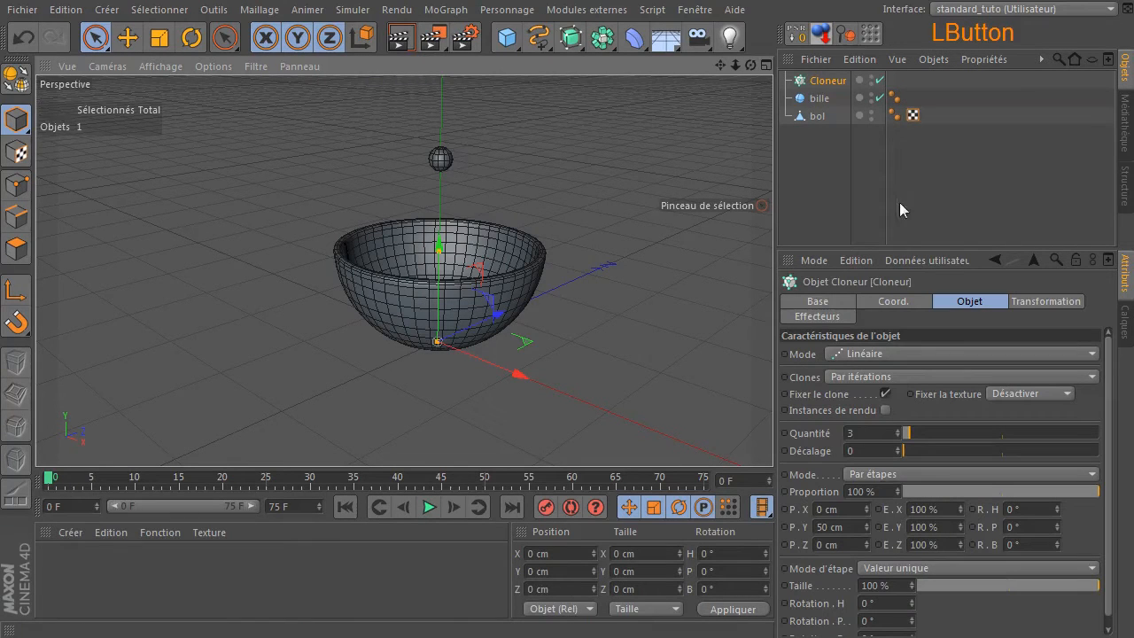
{"action": "left_click_drag", "start_coordinate": [819, 98], "coordinate": [834, 77]}
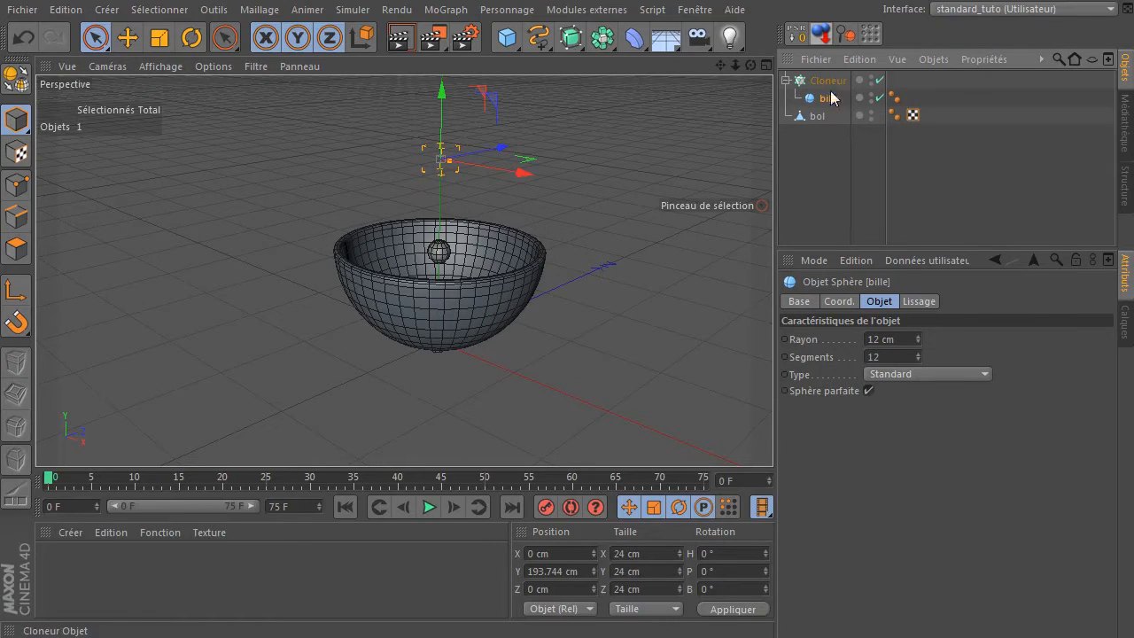
Switch the Cloner to grid distribution (Répartition sur une grille) and raise it above the bowl to a Y position of about 248 cm
{"action": "left_click", "coordinate": [819, 82]}
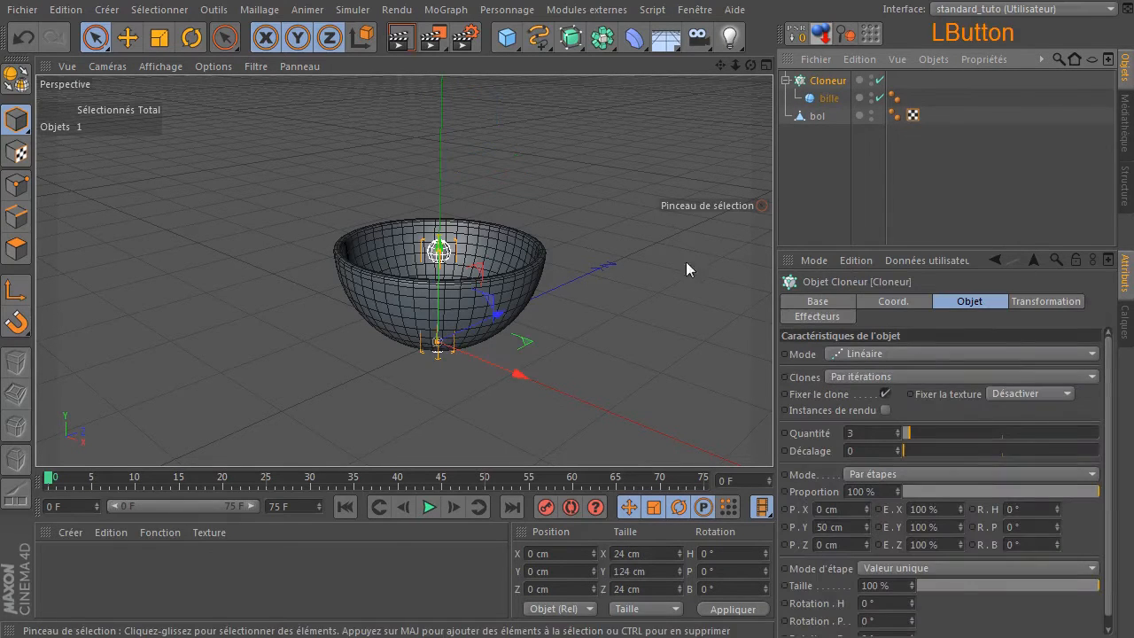
{"action": "left_click_drag", "start_coordinate": [721, 65], "coordinate": [666, 95]}
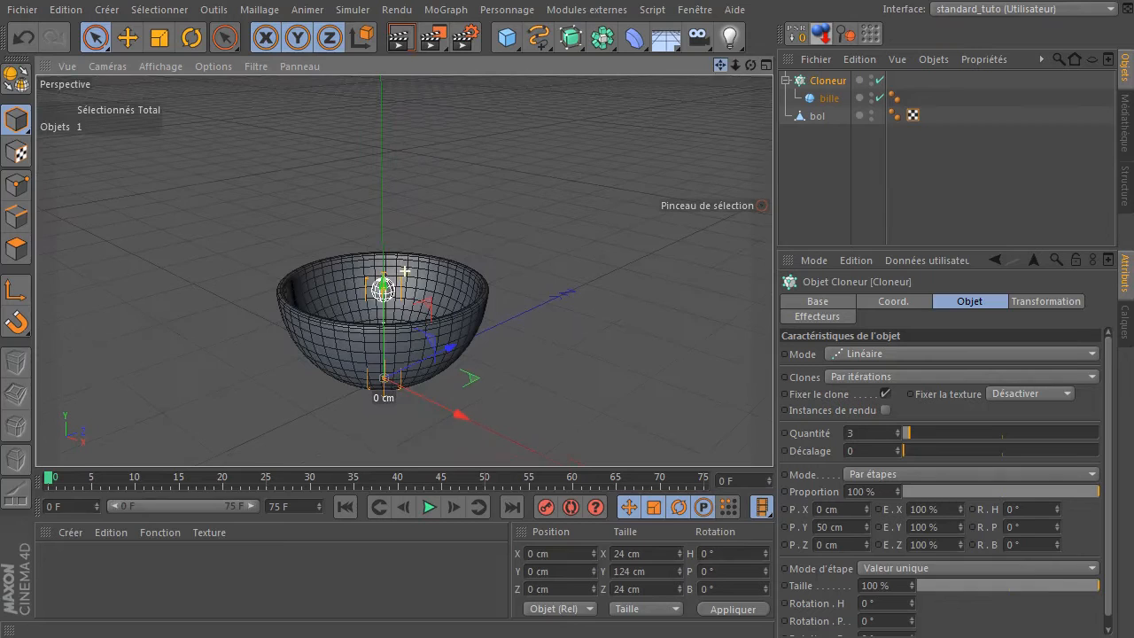
{"action": "left_click_drag", "start_coordinate": [735, 66], "coordinate": [696, 72]}
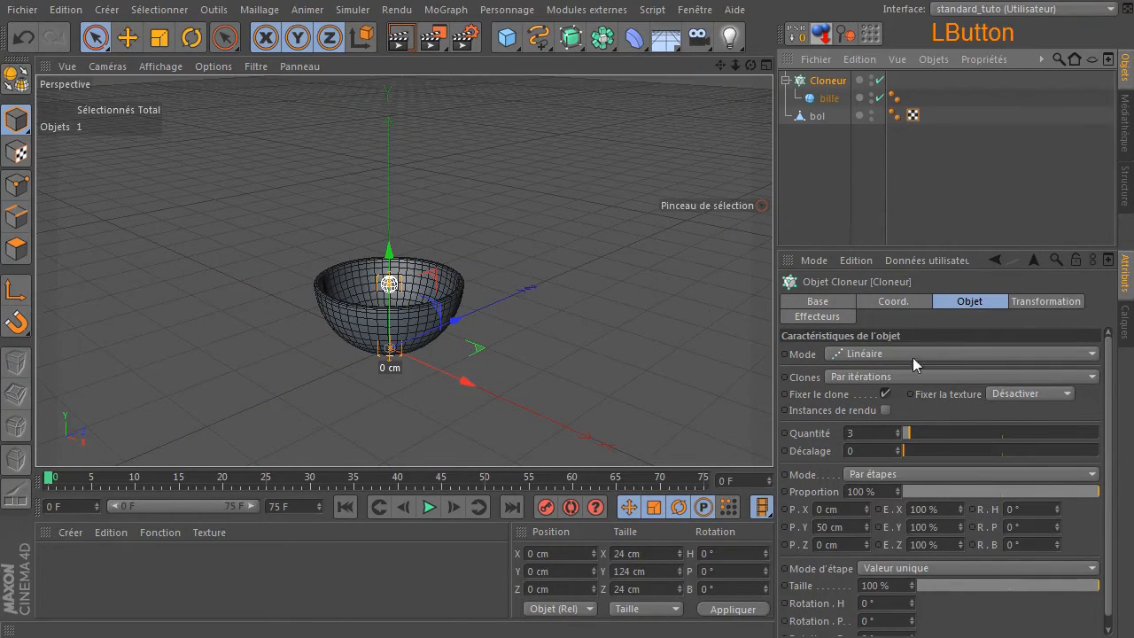
{"action": "left_click", "coordinate": [888, 354]}
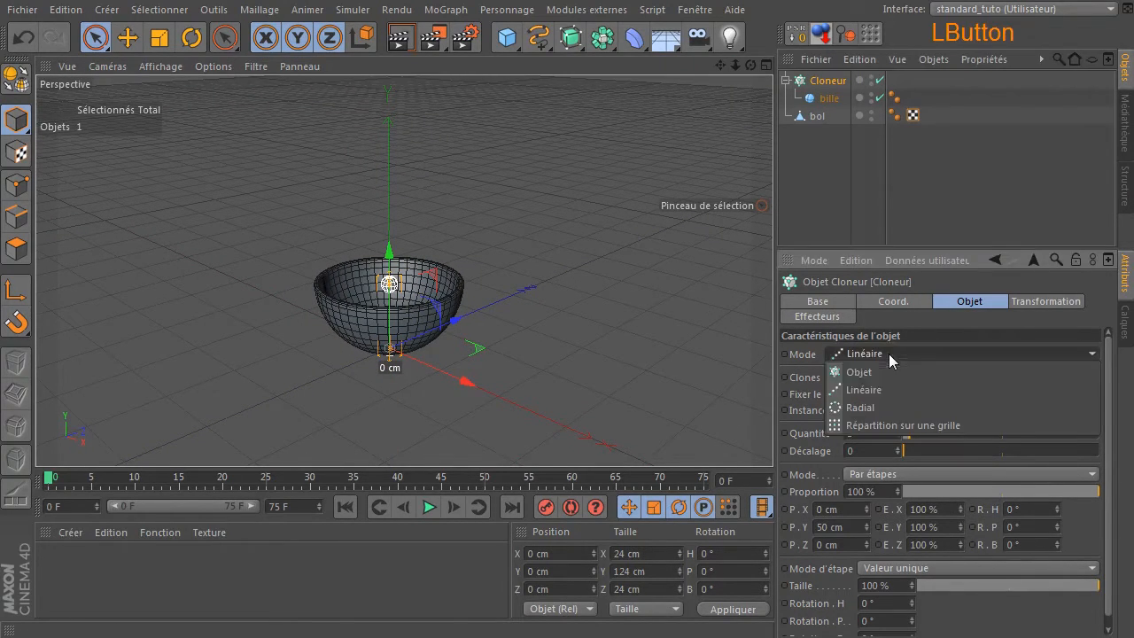
{"action": "left_click", "coordinate": [903, 425]}
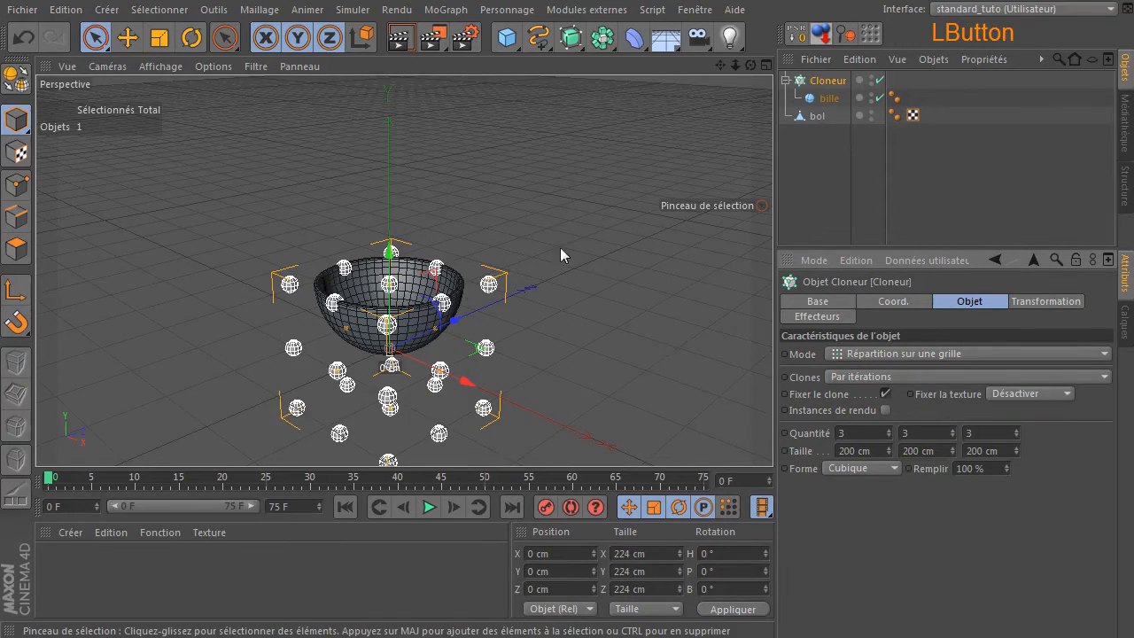
{"action": "left_click_drag", "start_coordinate": [401, 251], "coordinate": [403, 87]}
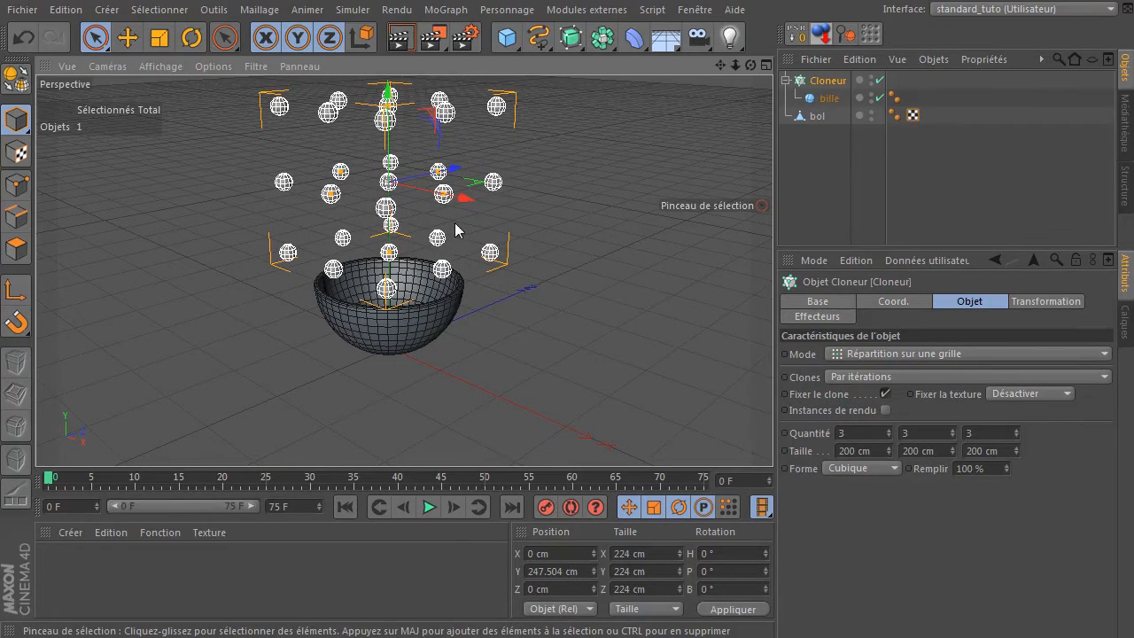
Narrow the clone grid to about 82 cm in X and 83 cm in Z, with quantities of 4, 7 and 4
{"action": "left_click_drag", "start_coordinate": [448, 200], "coordinate": [416, 174]}
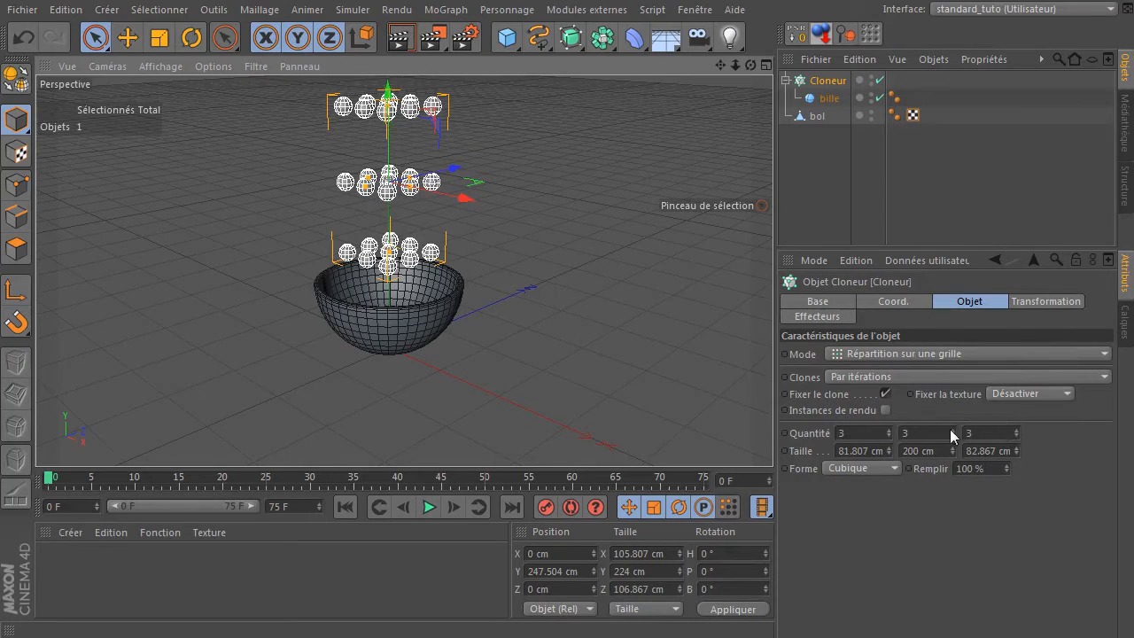
{"action": "left_click_drag", "start_coordinate": [950, 428], "coordinate": [952, 428]}
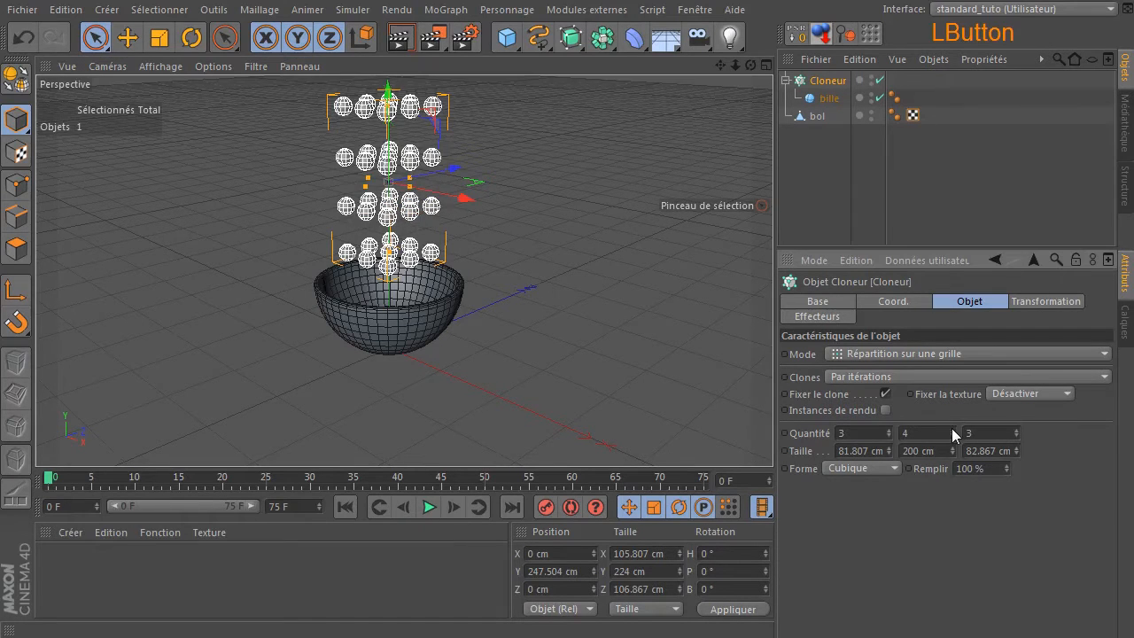
{"action": "left_click", "coordinate": [888, 430]}
{"action": "left_click", "coordinate": [1016, 429]}
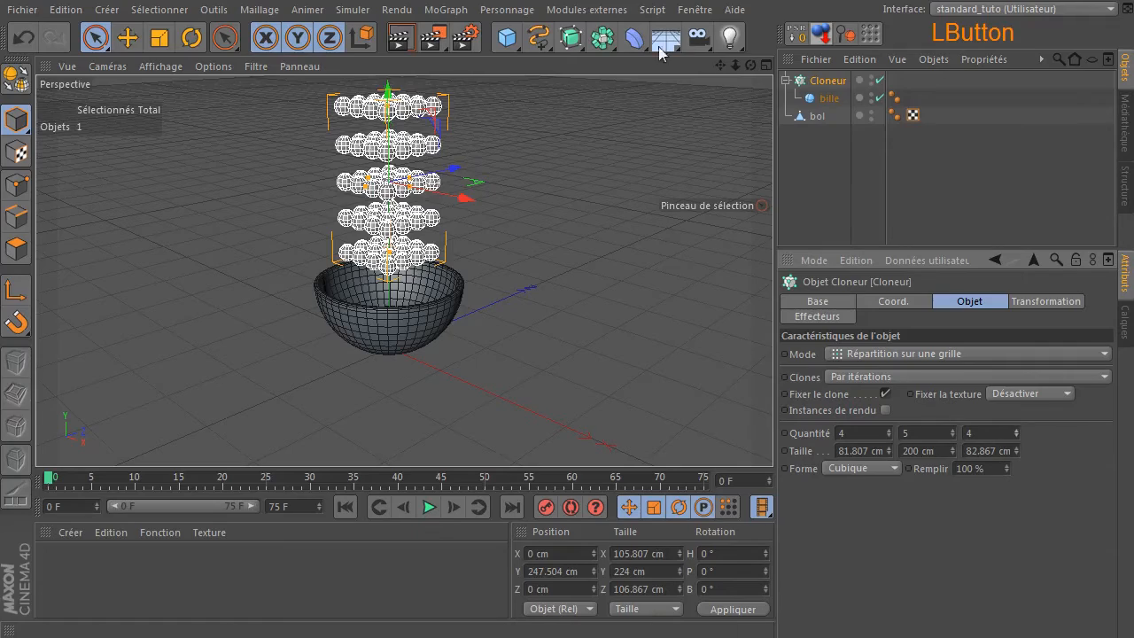
{"action": "mouse_move", "coordinate": [746, 70]}
{"action": "left_mouse_down"}
{"action": "mouse_move", "coordinate": [762, 81]}
{"action": "mouse_move", "coordinate": [785, 36]}
{"action": "mouse_move", "coordinate": [769, 44]}
{"action": "left_mouse_up"}
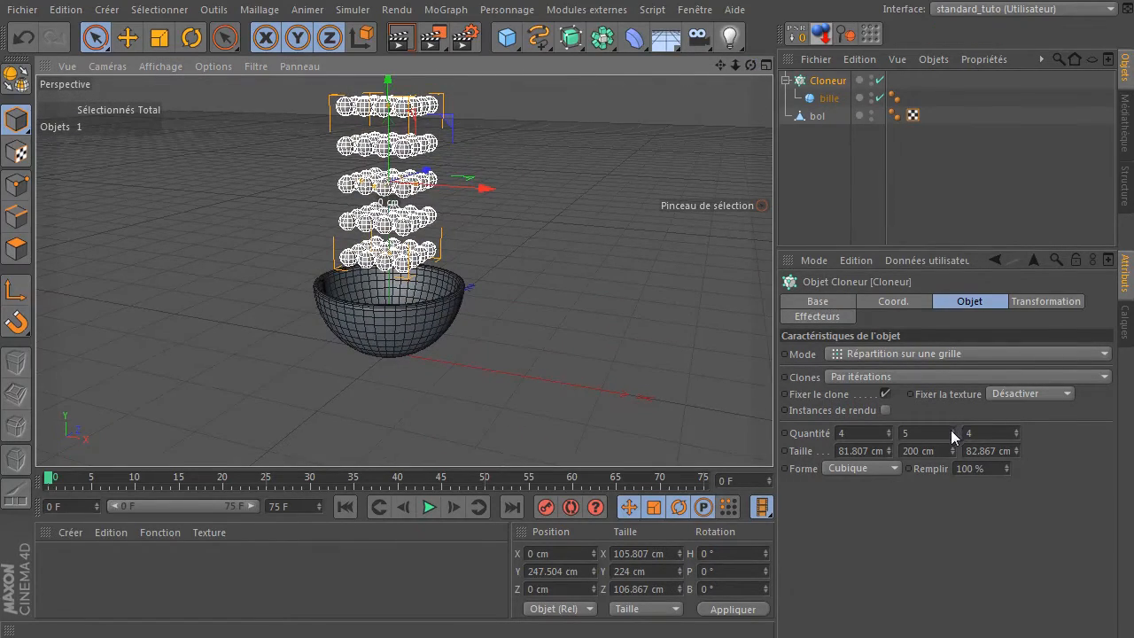
{"action": "left_click", "coordinate": [953, 430]}
{"action": "left_click", "coordinate": [952, 430]}
{"action": "left_click_drag", "start_coordinate": [750, 65], "coordinate": [765, 69]}
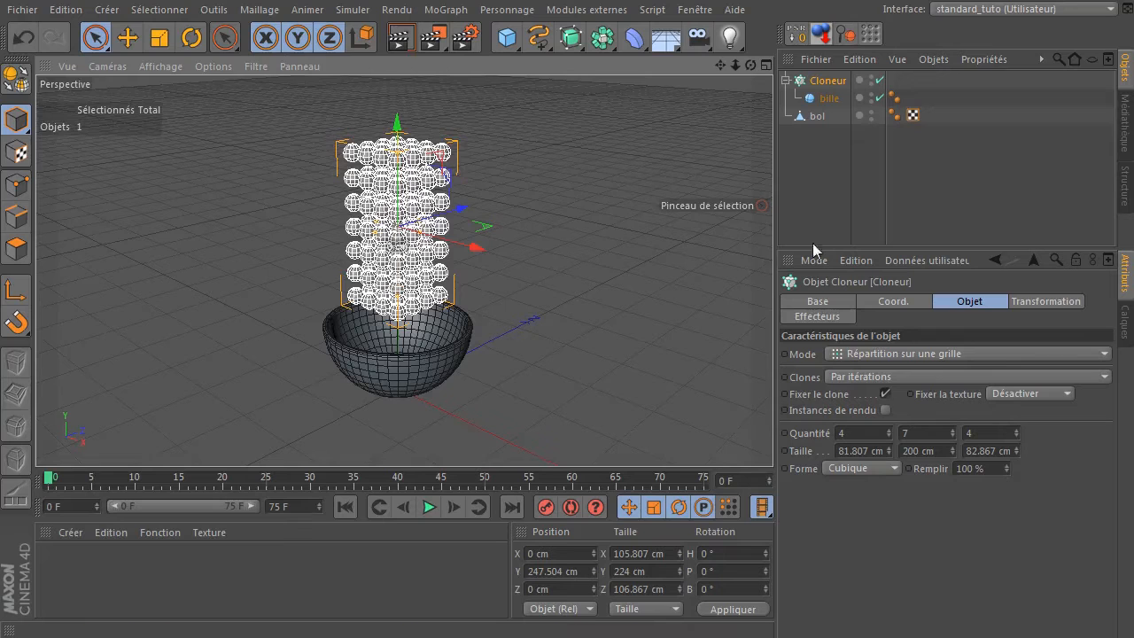
Add a floor object (Sol) and place it below bol in the object hierarchy
{"action": "left_click", "coordinate": [817, 116]}
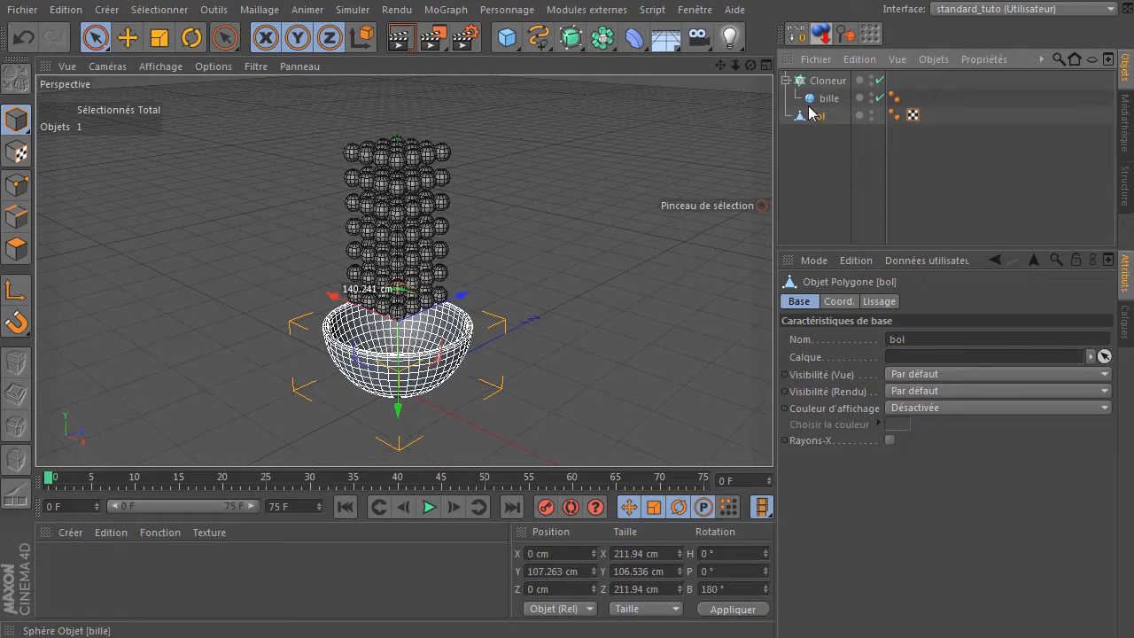
{"action": "left_click", "coordinate": [666, 38]}
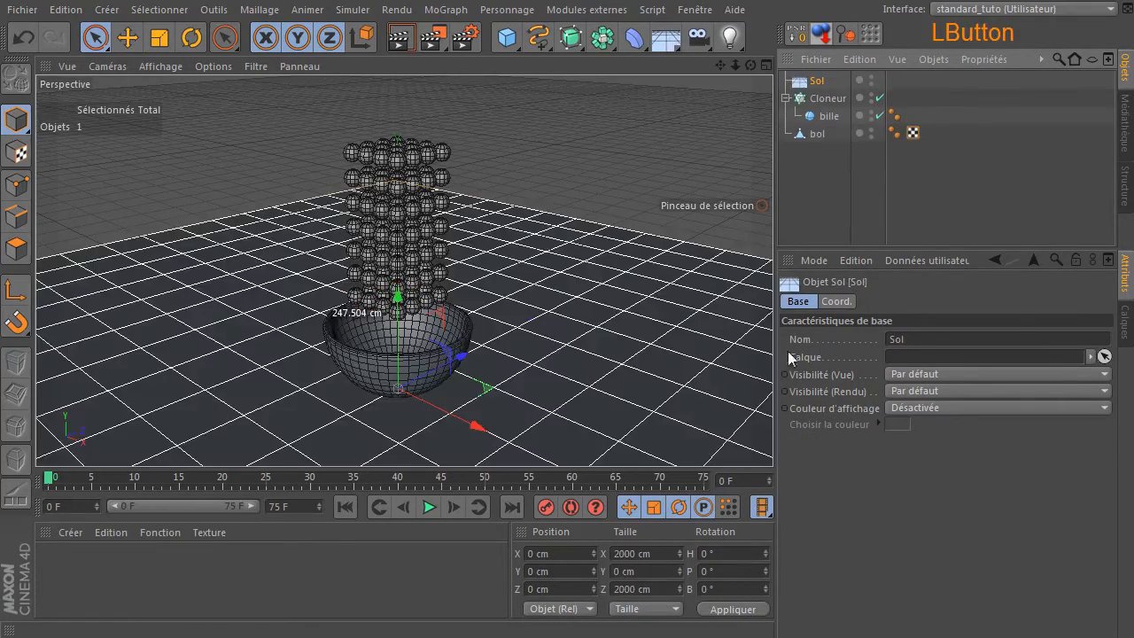
{"action": "left_click_drag", "start_coordinate": [820, 80], "coordinate": [815, 143]}
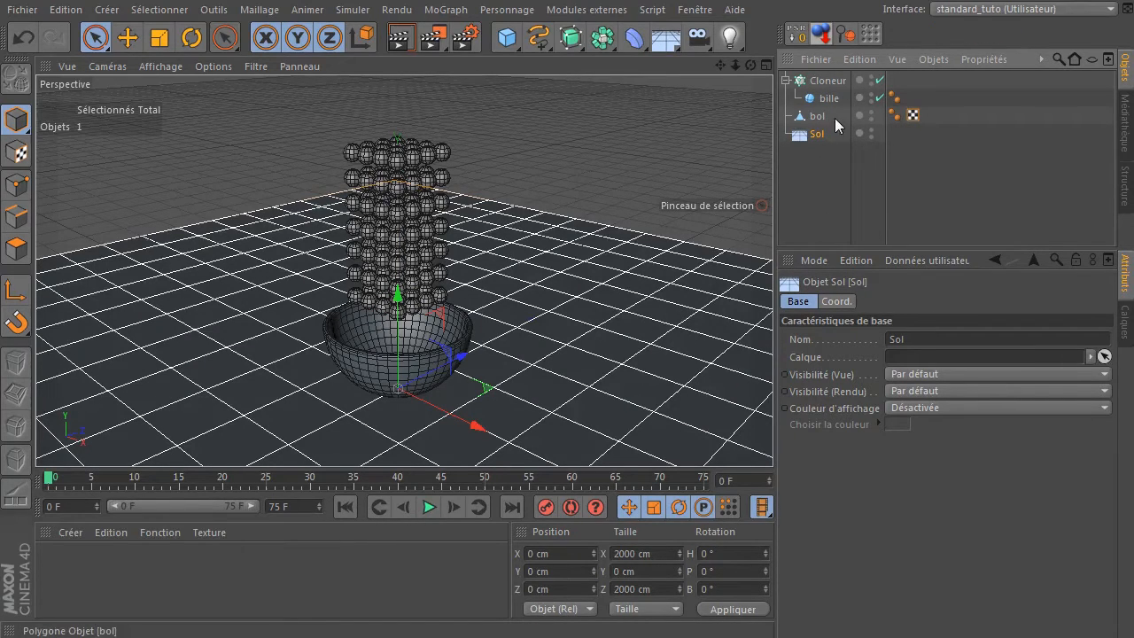
Add a collider body simulation tag to bol
{"action": "left_click", "coordinate": [817, 116]}
{"action": "right_click", "coordinate": [821, 119]}
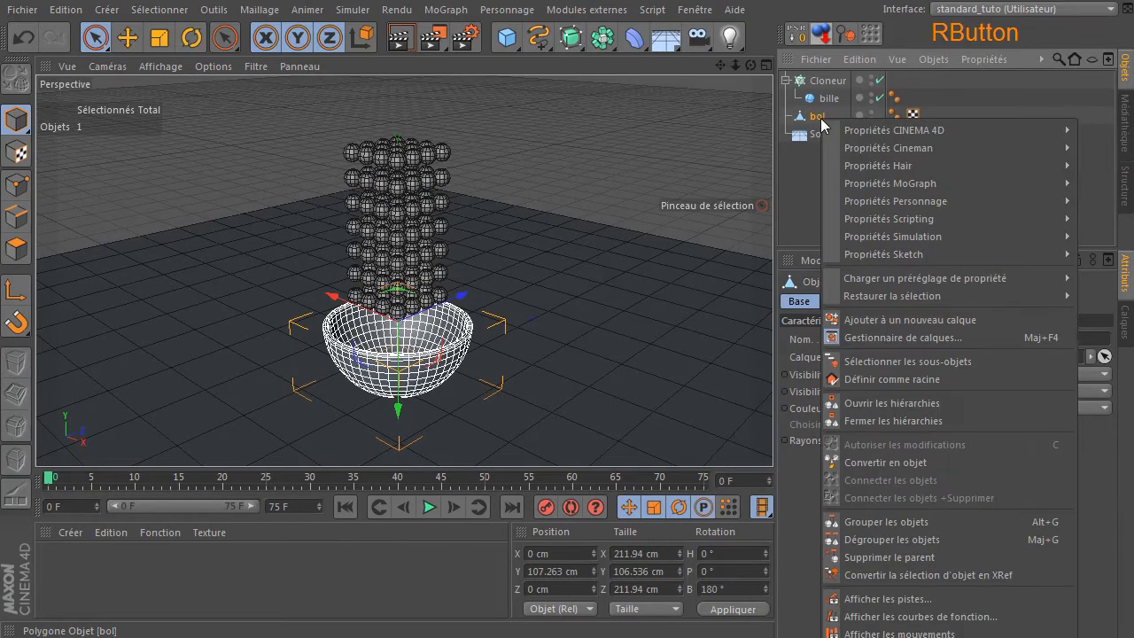
{"action": "mouse_move", "coordinate": [869, 236]}
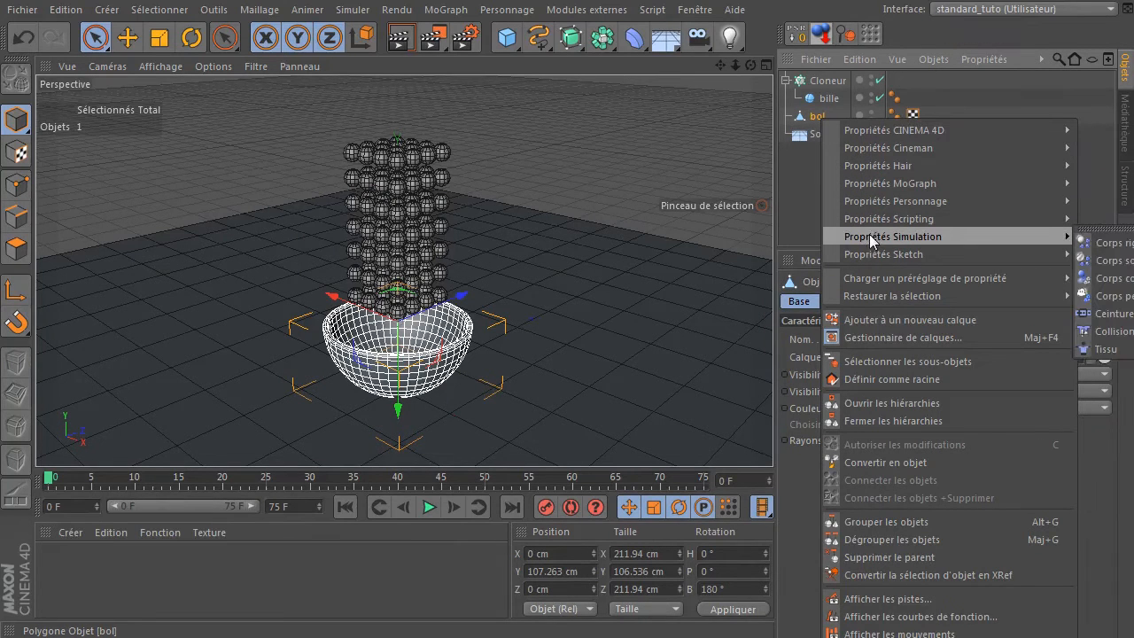
{"action": "left_click", "coordinate": [1112, 278]}
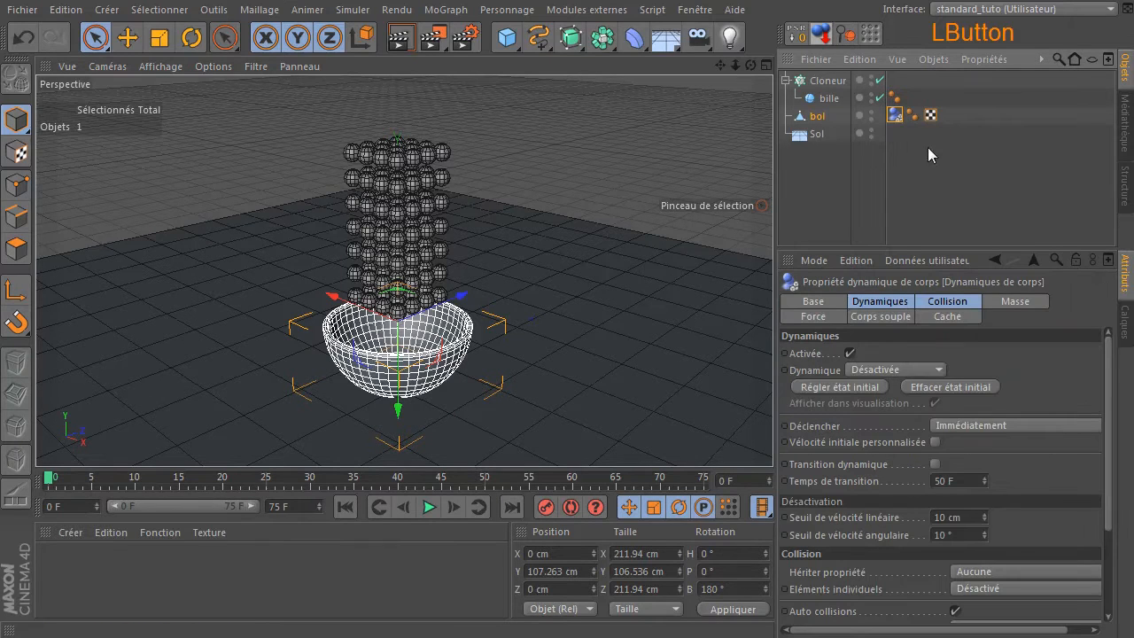
Add a collider body simulation tag to the floor object Sol
{"action": "left_click", "coordinate": [815, 135]}
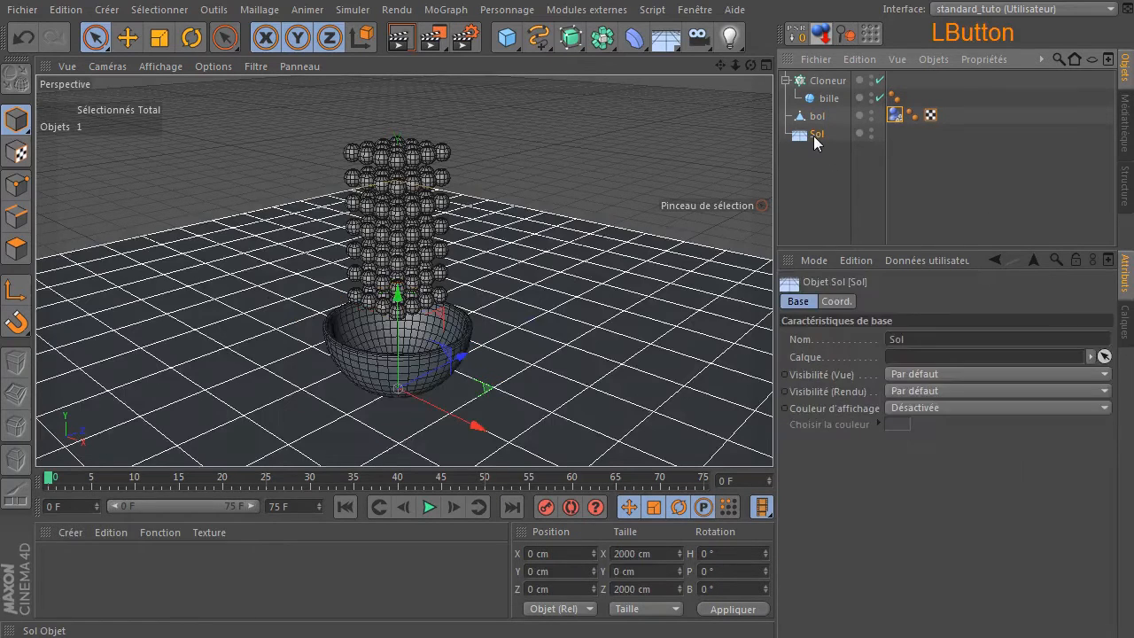
{"action": "right_click", "coordinate": [816, 138]}
{"action": "mouse_move", "coordinate": [856, 254]}
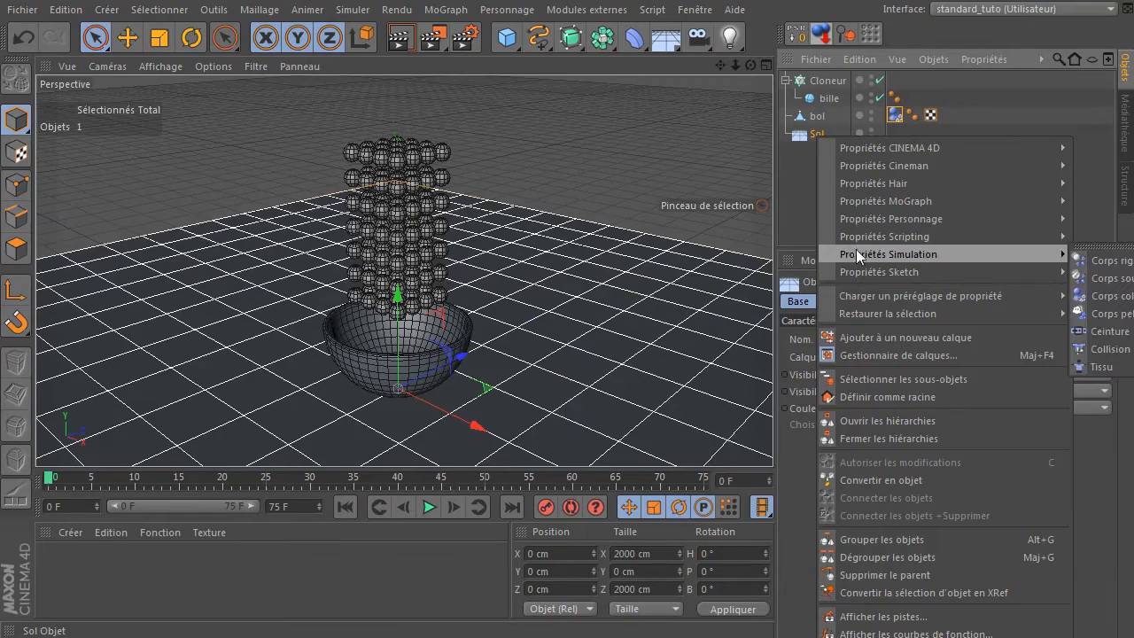
{"action": "left_click", "coordinate": [1107, 296]}
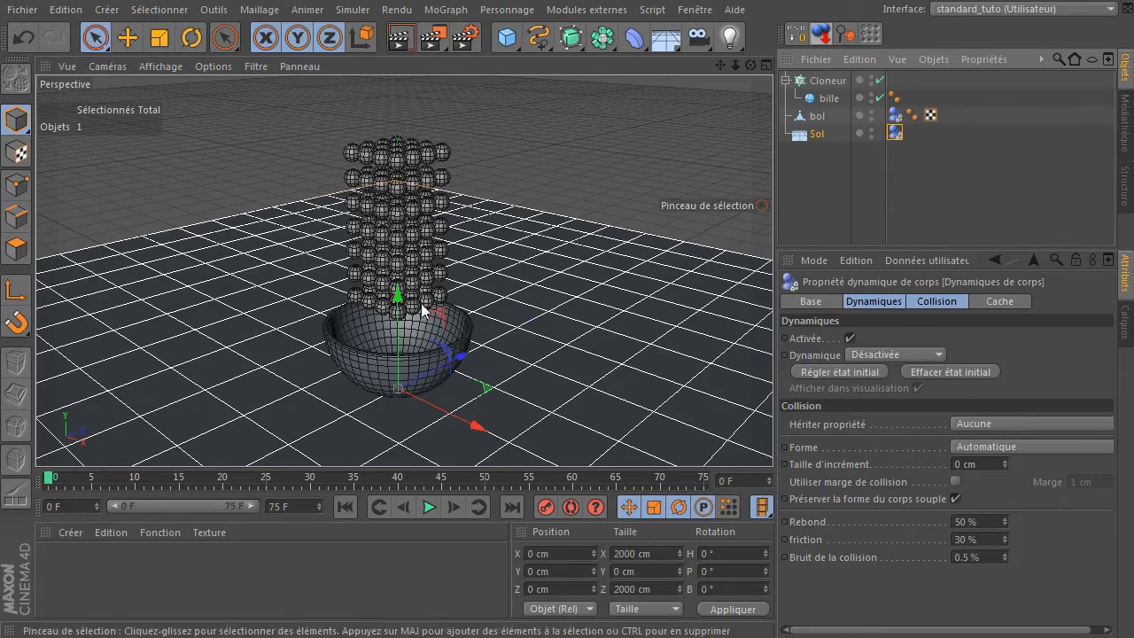
{"action": "left_click", "coordinate": [817, 116]}
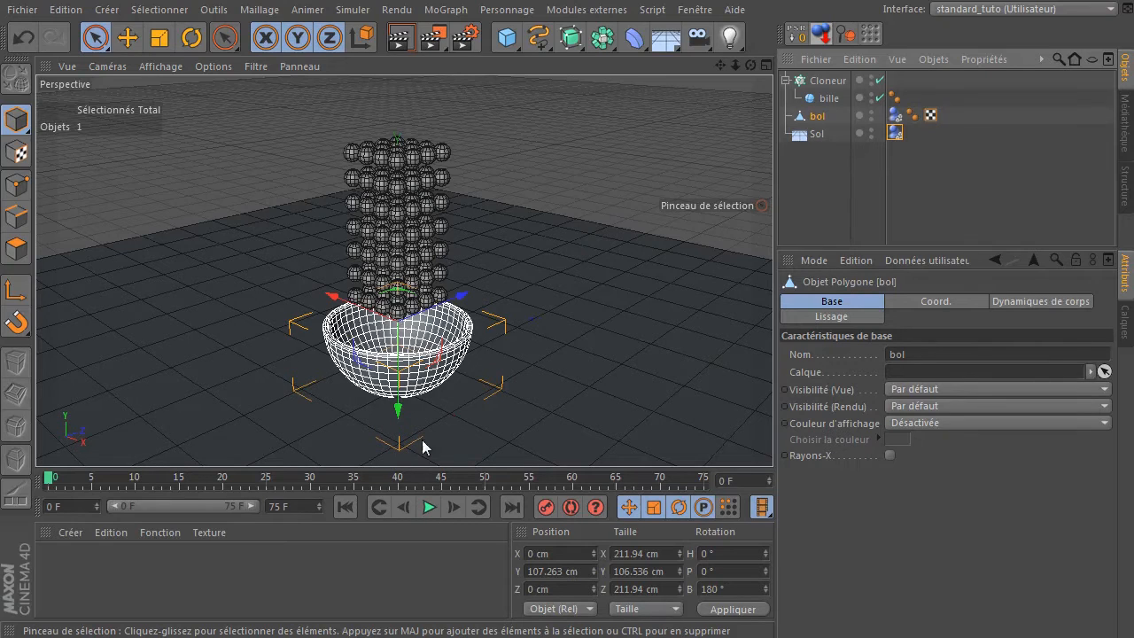
{"action": "left_click", "coordinate": [256, 67]}
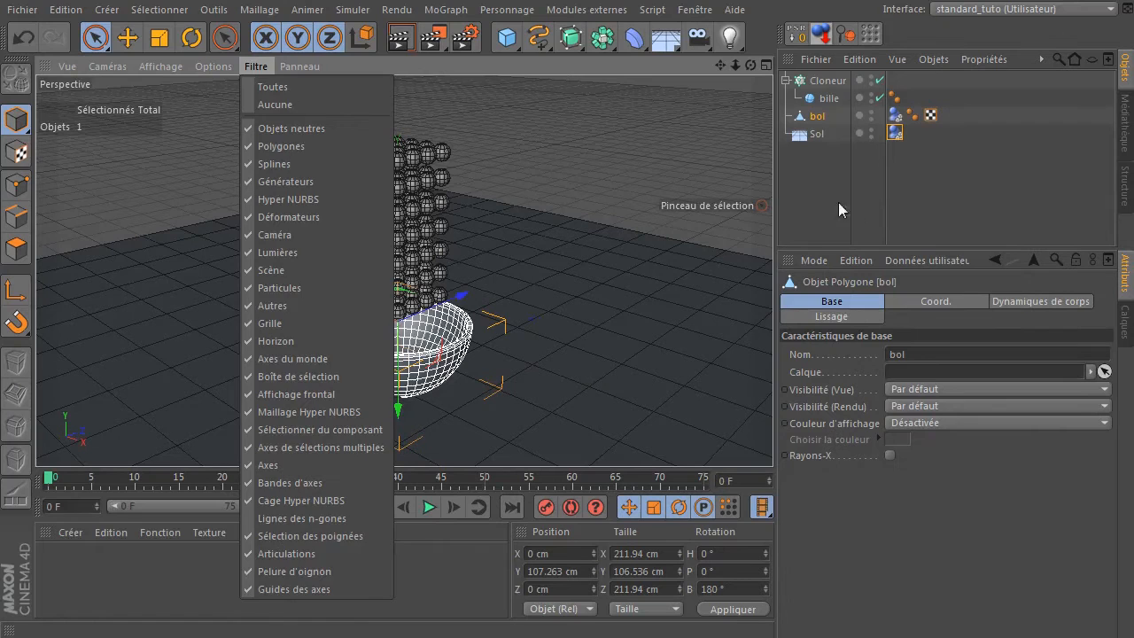
{"action": "left_click", "coordinate": [818, 185]}
{"action": "left_click", "coordinate": [253, 66]}
{"action": "left_click", "coordinate": [819, 187]}
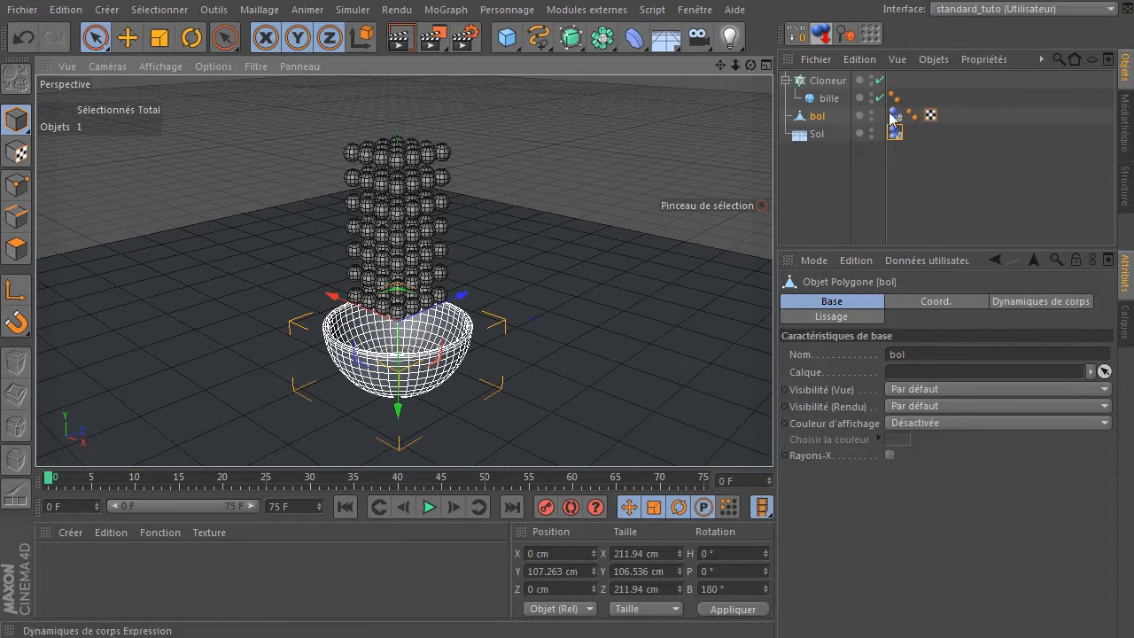
Add a rigid body simulation tag to the Cloneur object
{"action": "left_click", "coordinate": [824, 82]}
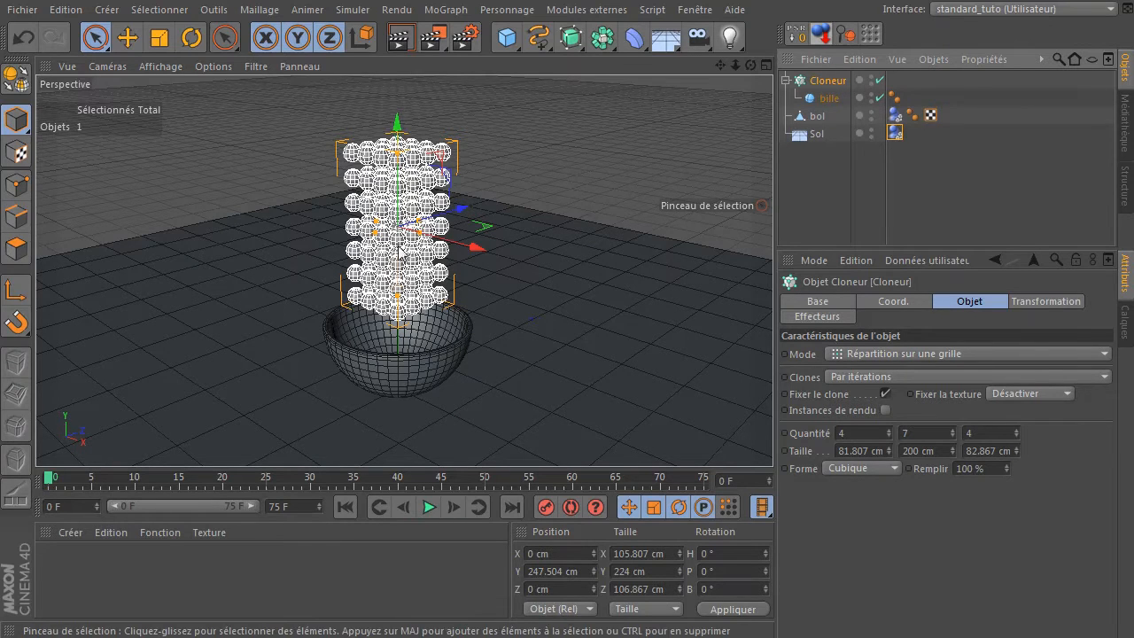
{"action": "right_click", "coordinate": [809, 81]}
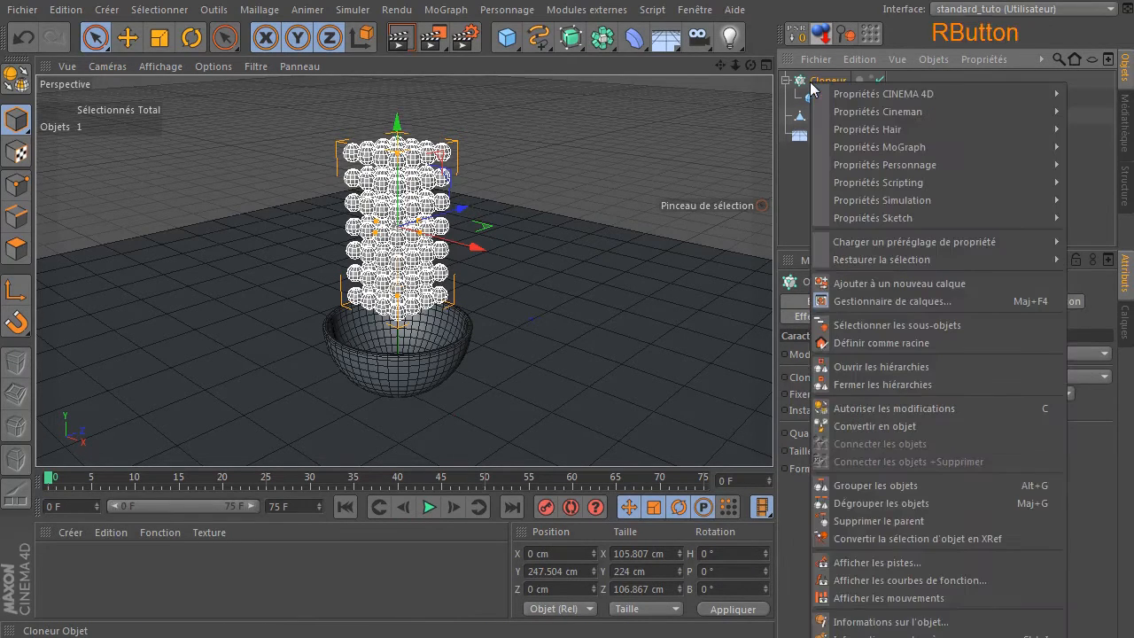
{"action": "mouse_move", "coordinate": [878, 200]}
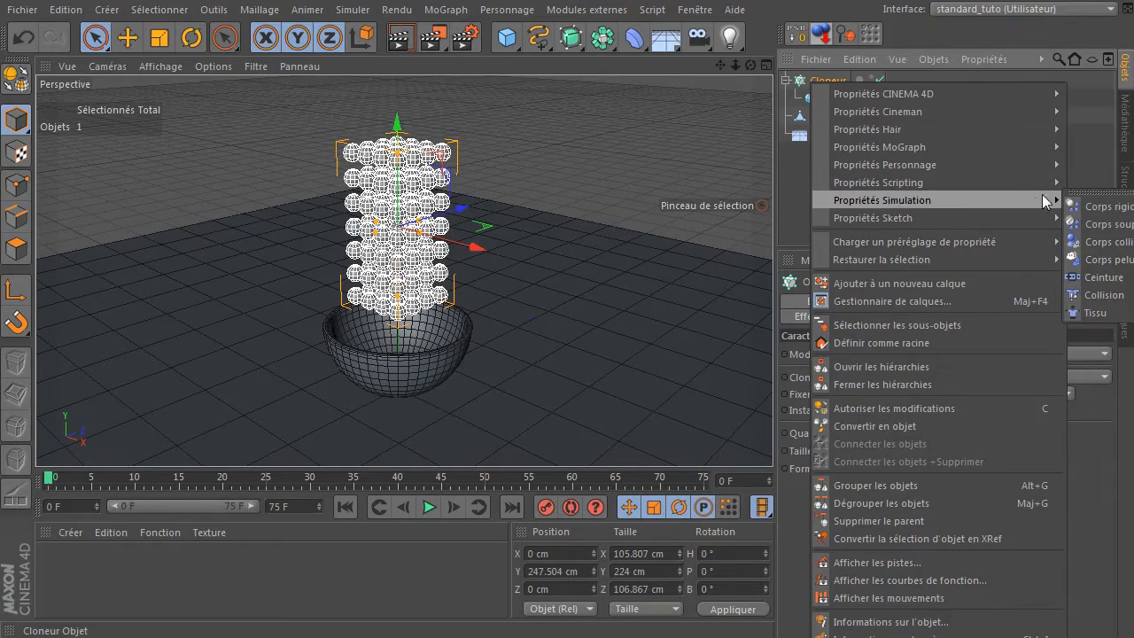
{"action": "left_click", "coordinate": [1091, 208]}
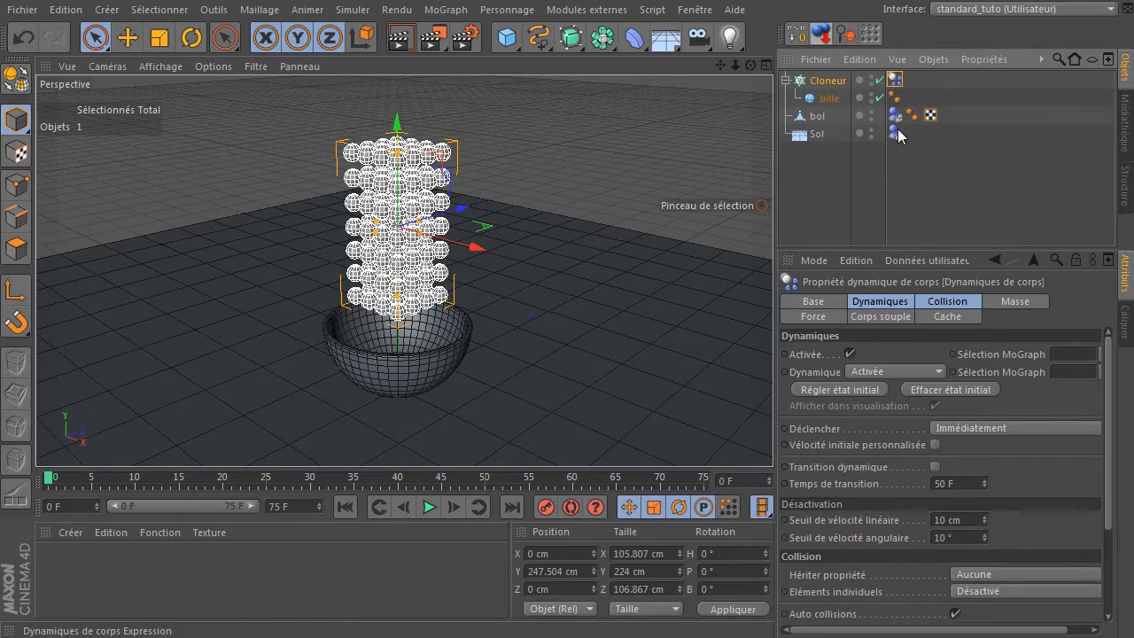
Set the animation's end frame to 250 F and extend the preview range to 250 F
{"action": "left_click", "coordinate": [285, 507]}
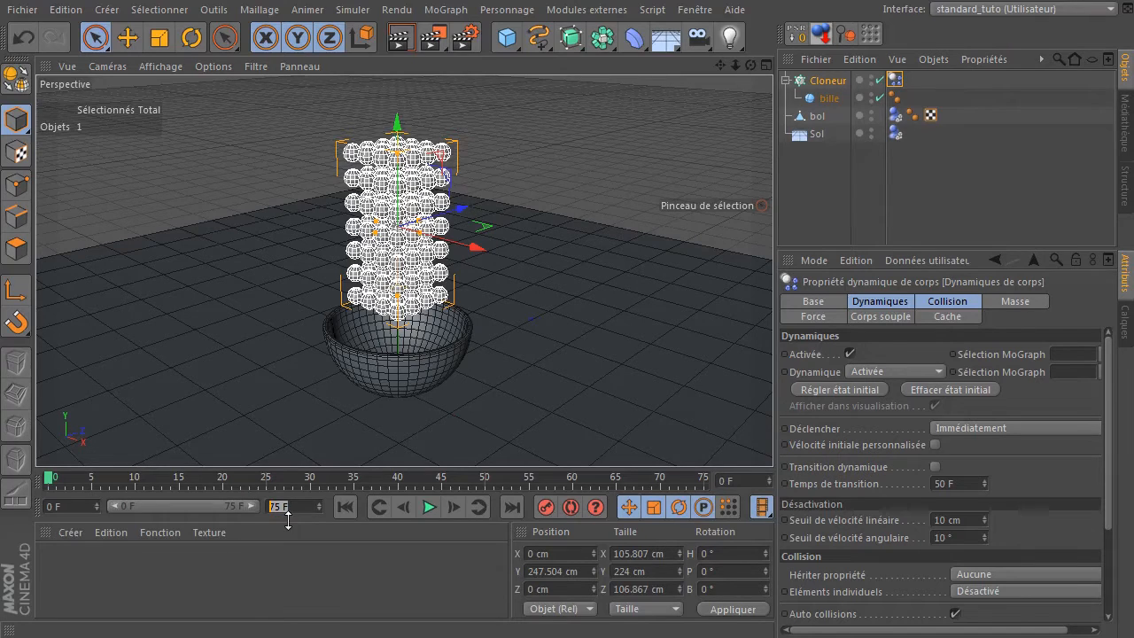
{"action": "type", "text": "250"}
{"action": "key", "text": "Return"}
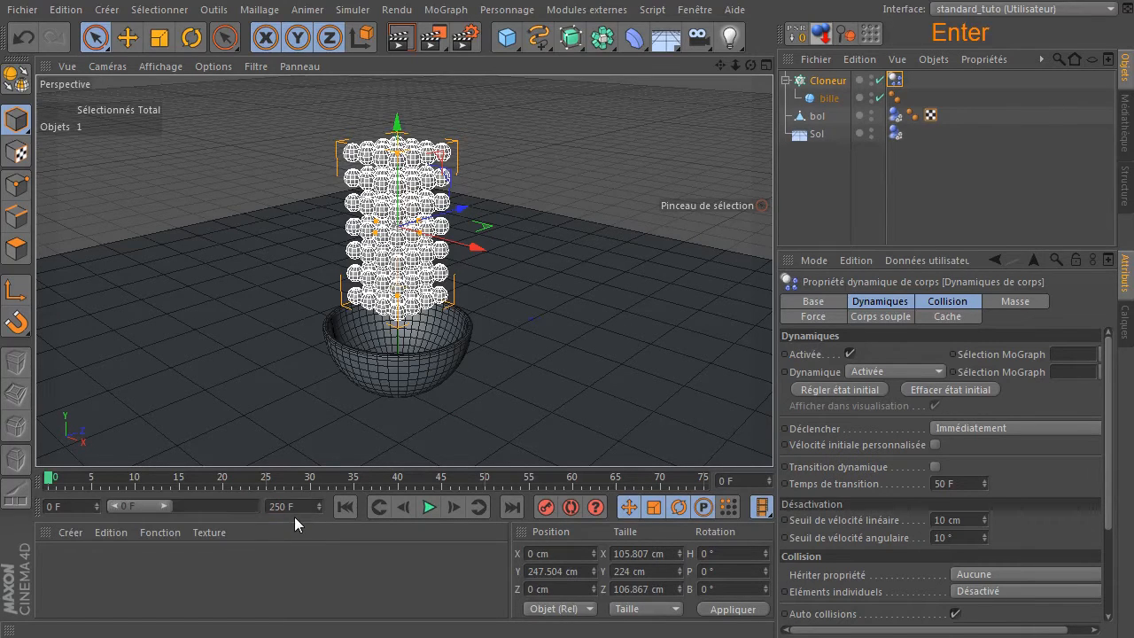
{"action": "left_click_drag", "start_coordinate": [166, 505], "coordinate": [303, 510]}
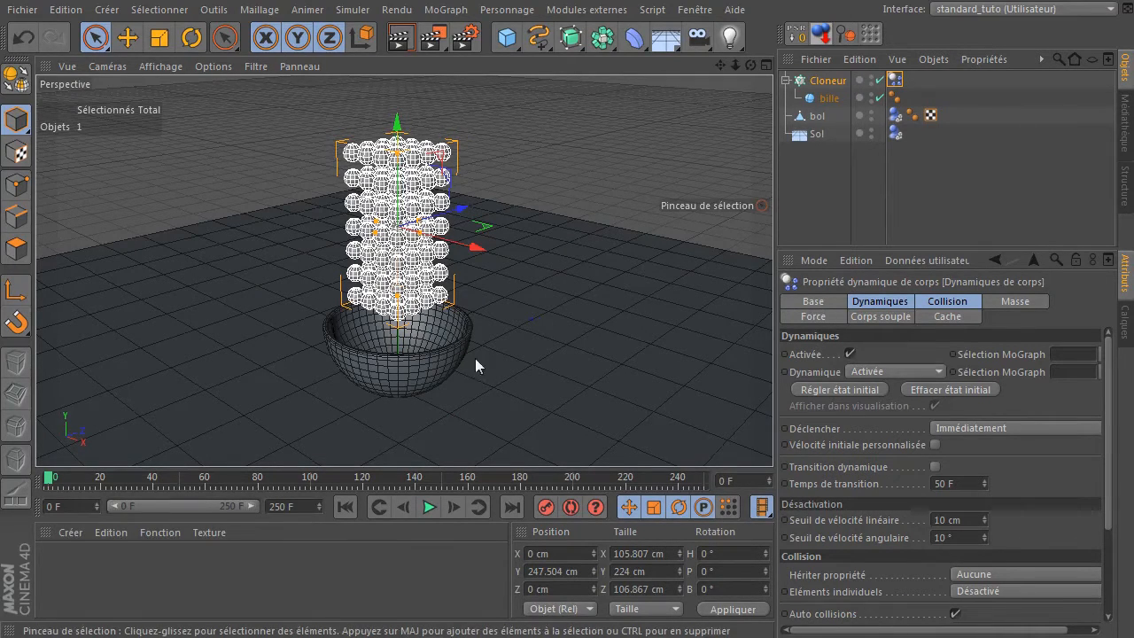
Play the simulation briefly, stop it, and examine how the cloned balls behave above the bowl
{"action": "left_click", "coordinate": [433, 509]}
{"action": "left_click", "coordinate": [427, 508]}
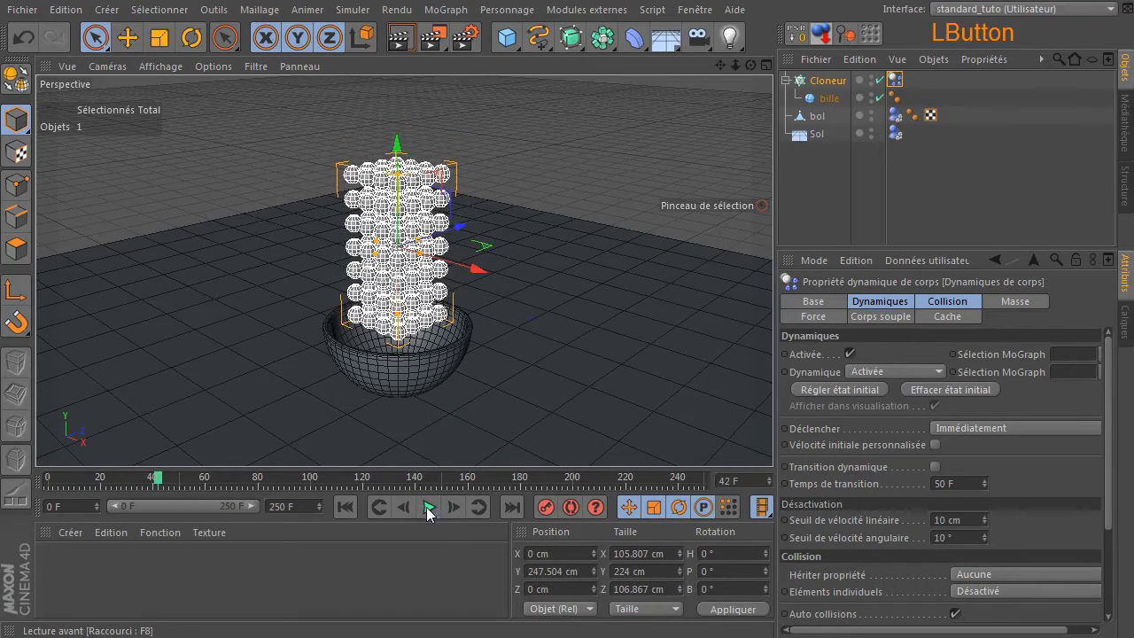
{"action": "scroll", "coordinate": [407, 347], "scroll_direction": "up", "scroll_amount": 4}
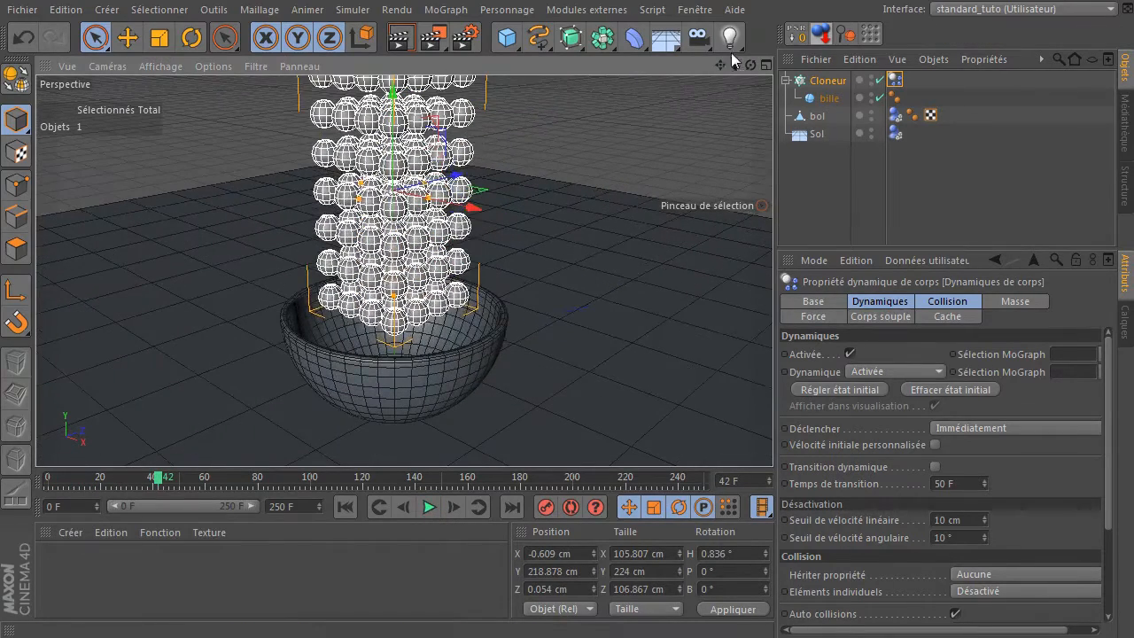
{"action": "left_click_drag", "start_coordinate": [750, 68], "coordinate": [753, 101]}
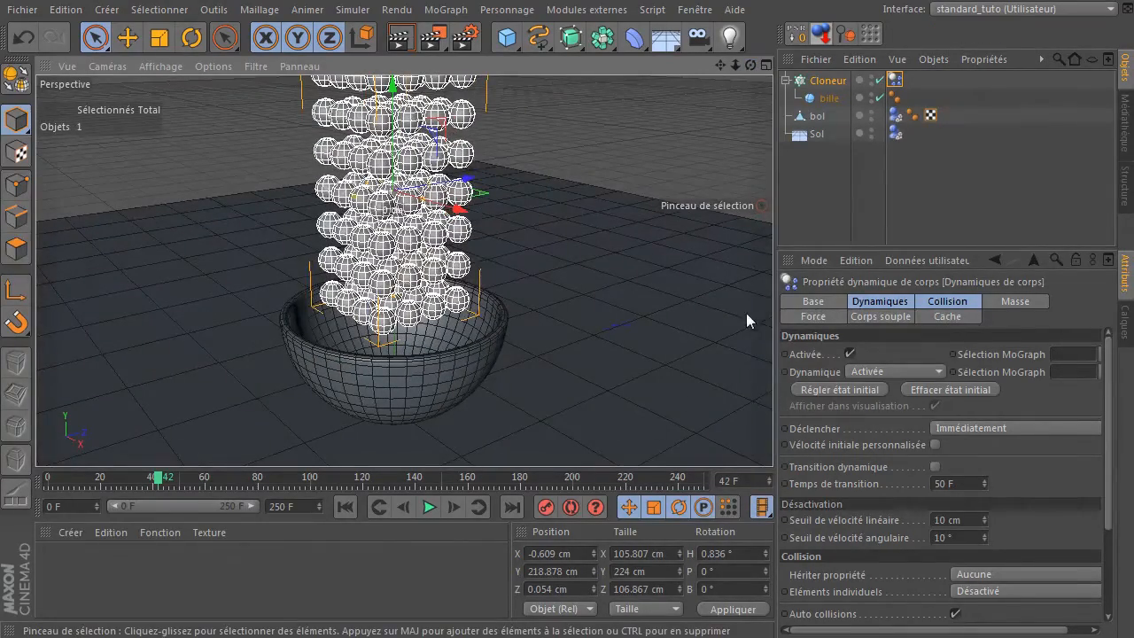
{"action": "key", "text": "o"}
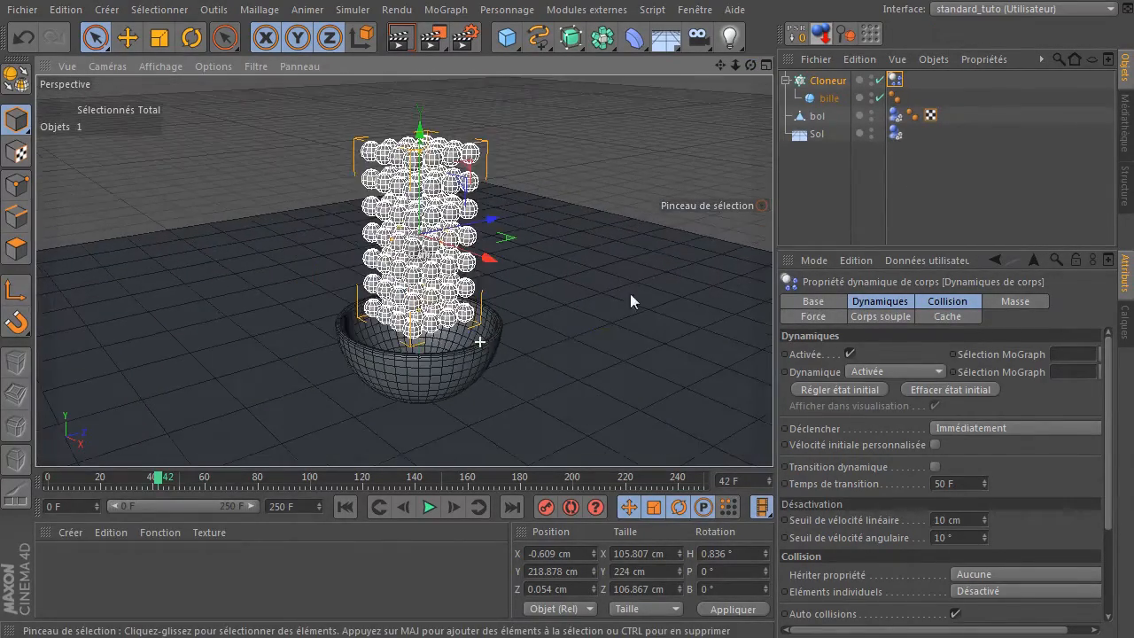
Set individual elements (Eléments individuels) to Tout in the collision settings of the Cloneur's dynamics tag
{"action": "left_click", "coordinate": [896, 80]}
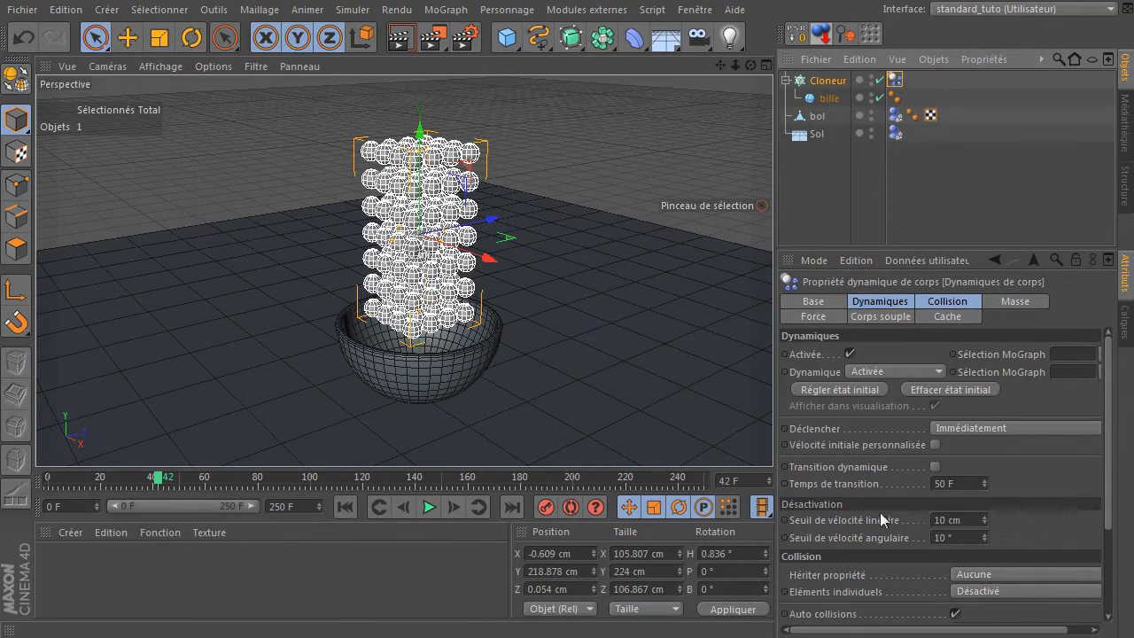
{"action": "left_click_drag", "start_coordinate": [792, 246], "coordinate": [784, 218]}
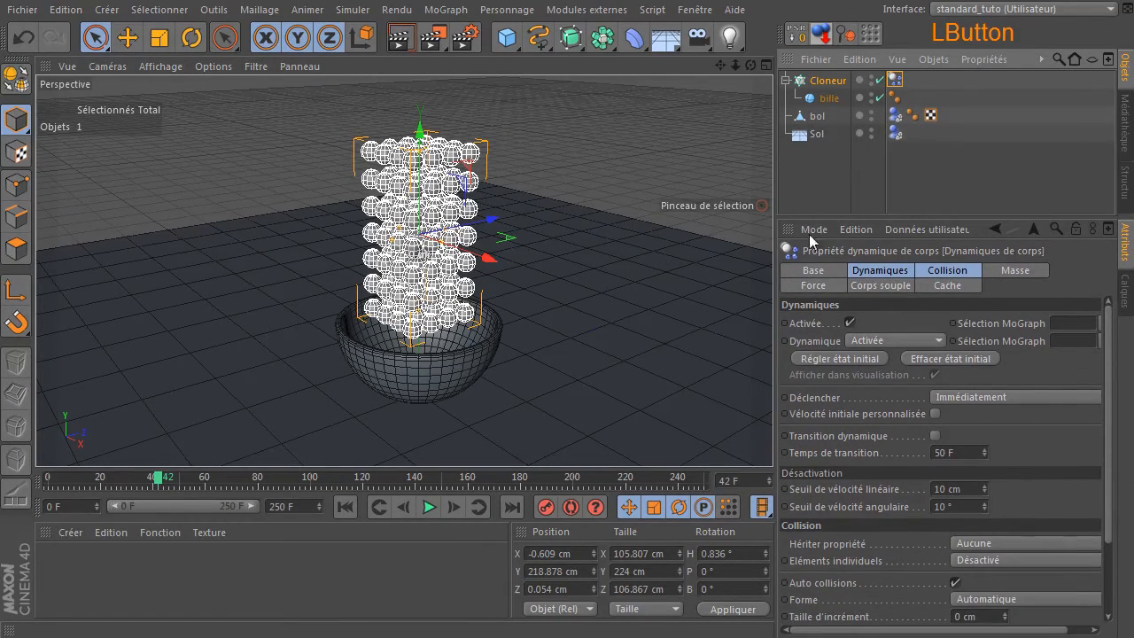
{"action": "left_click", "coordinate": [938, 273]}
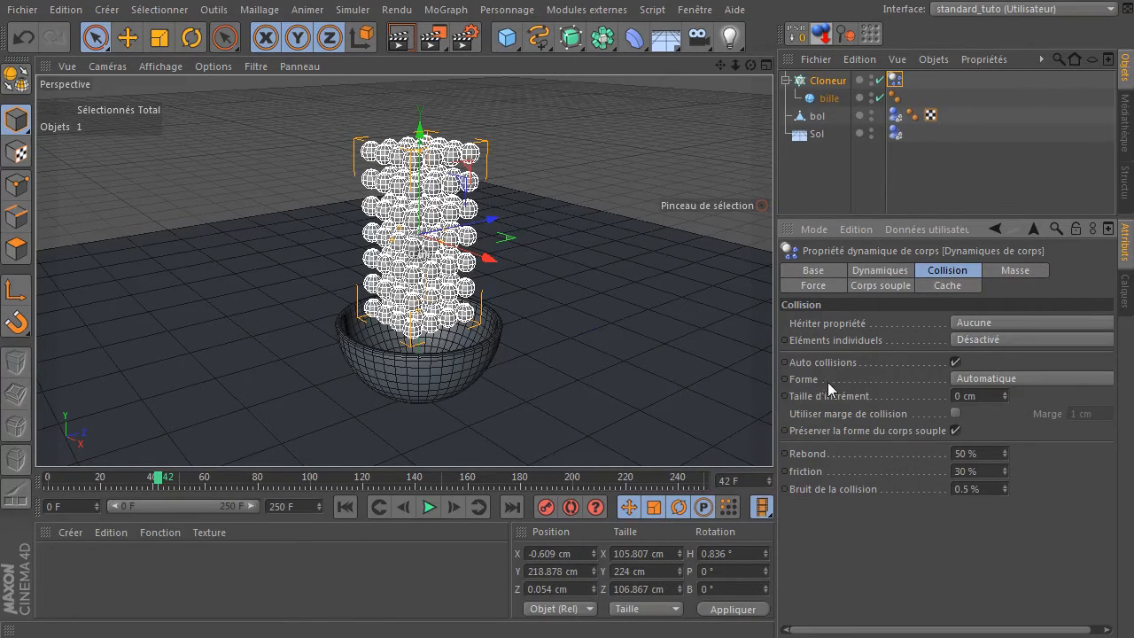
{"action": "left_click", "coordinate": [876, 272]}
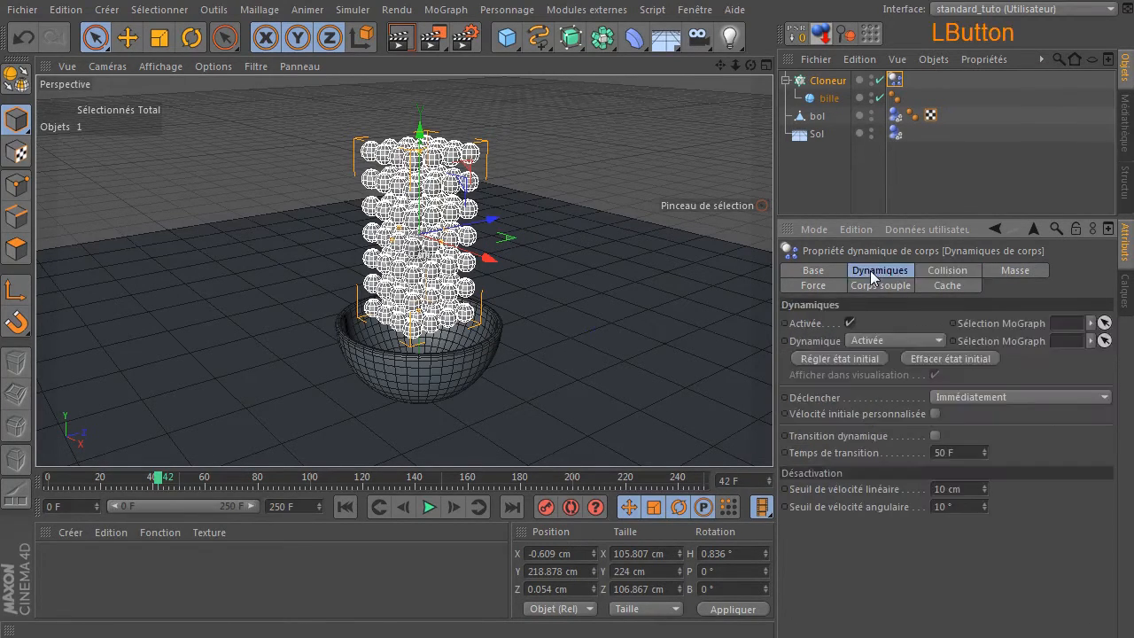
{"action": "left_click", "coordinate": [926, 271]}
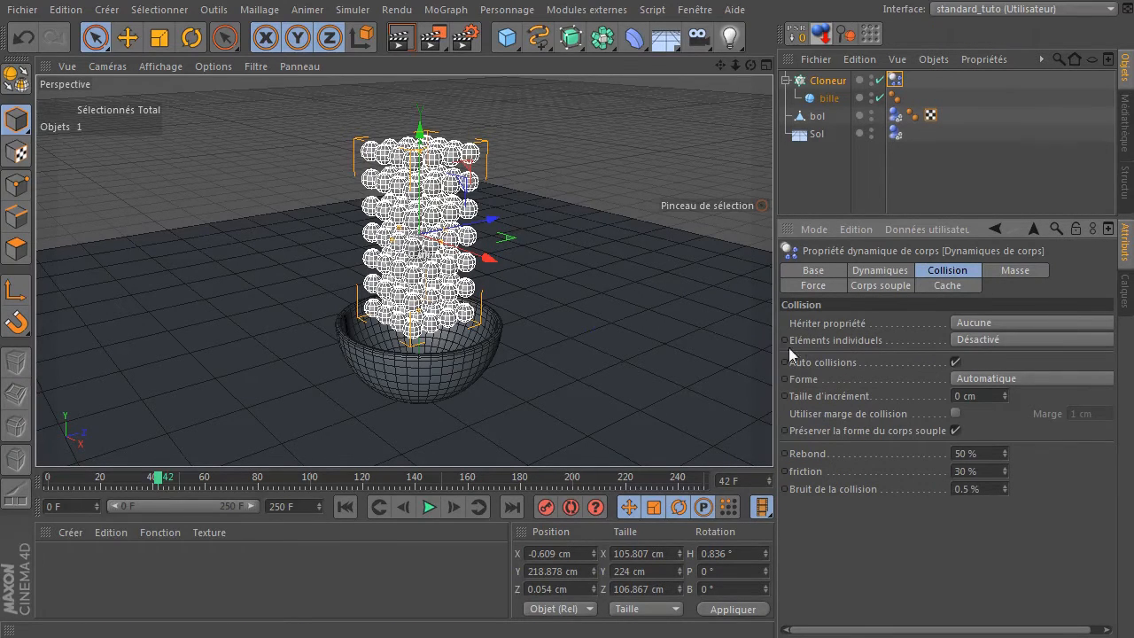
{"action": "left_click", "coordinate": [977, 342]}
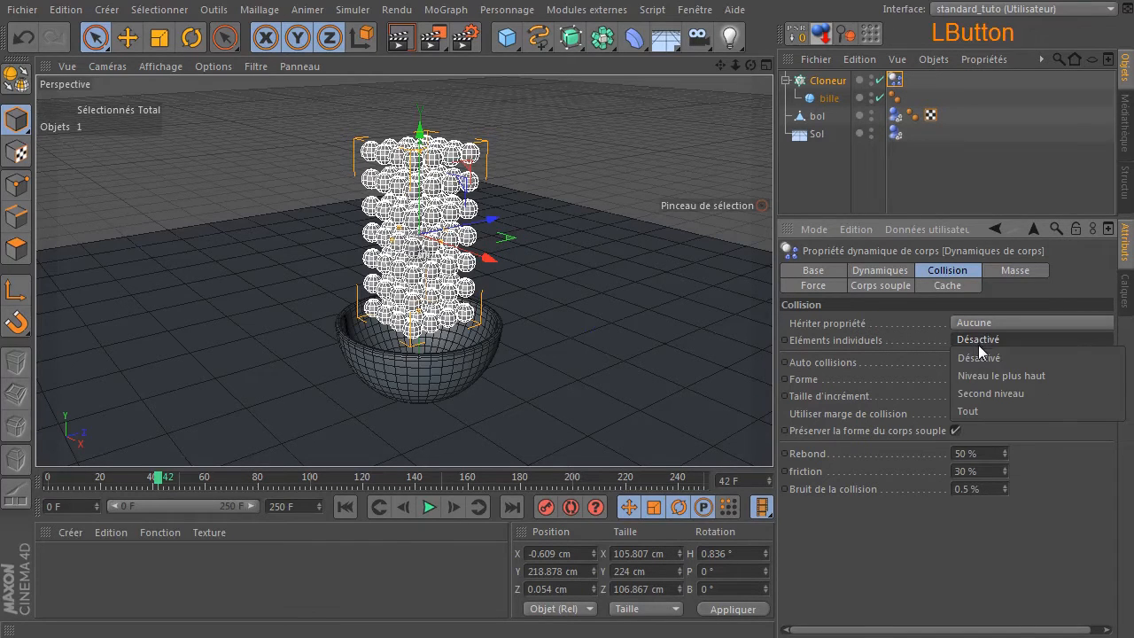
{"action": "left_click", "coordinate": [984, 413]}
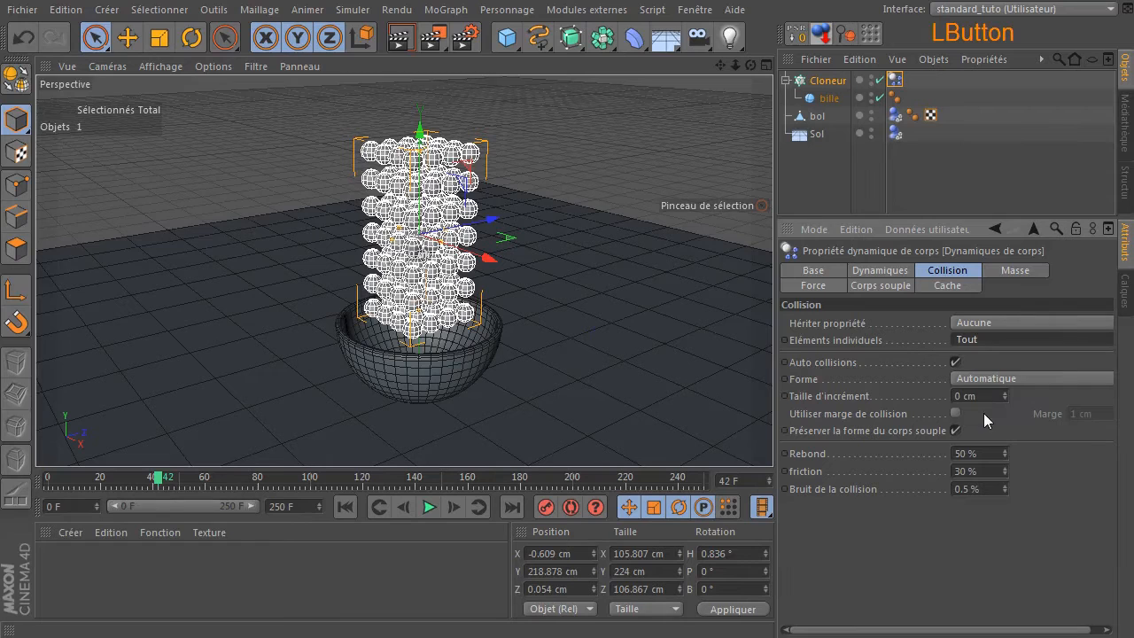
{"action": "left_click", "coordinate": [896, 80]}
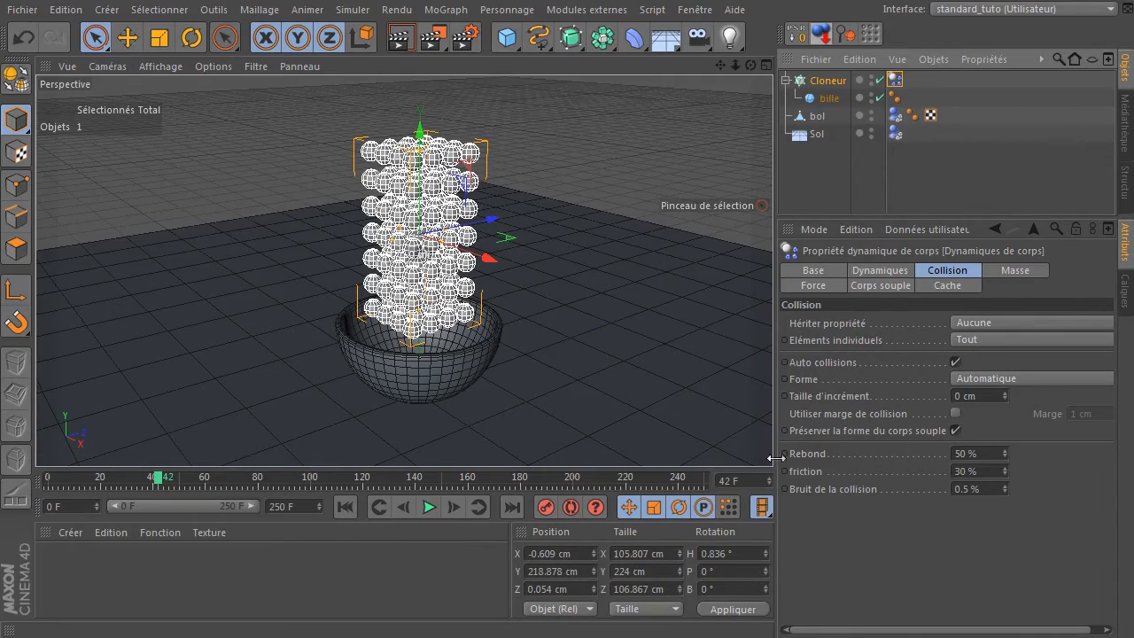
Play the simulation from the first frame to check how the individual balls collide with the bowl, then stop it
{"action": "left_click", "coordinate": [346, 507]}
{"action": "left_click", "coordinate": [426, 507]}
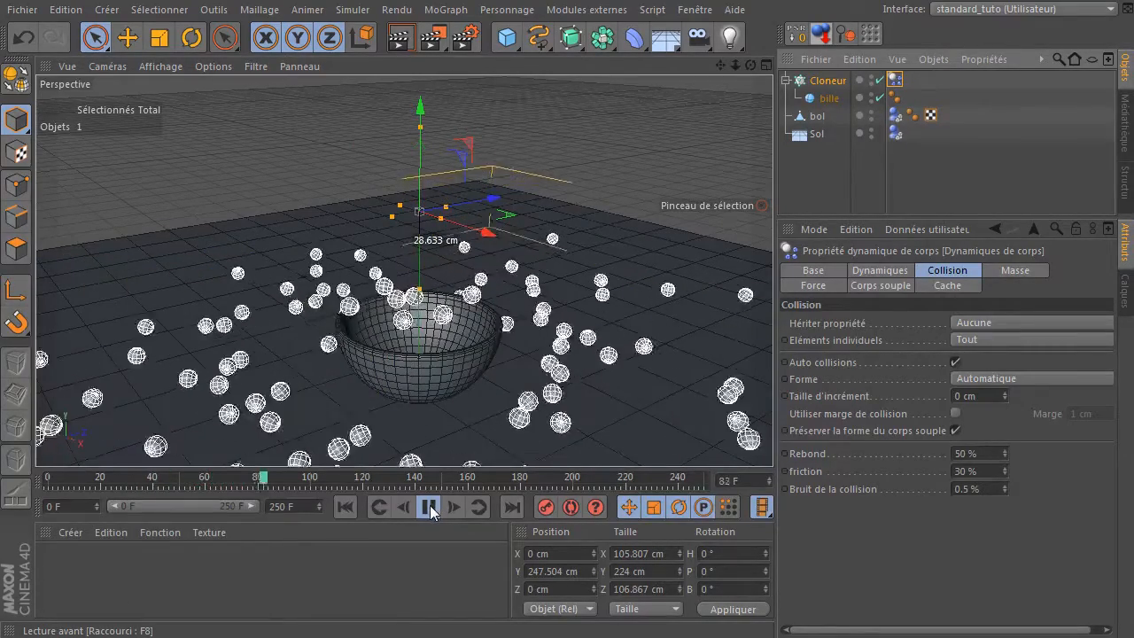
{"action": "left_click", "coordinate": [430, 507]}
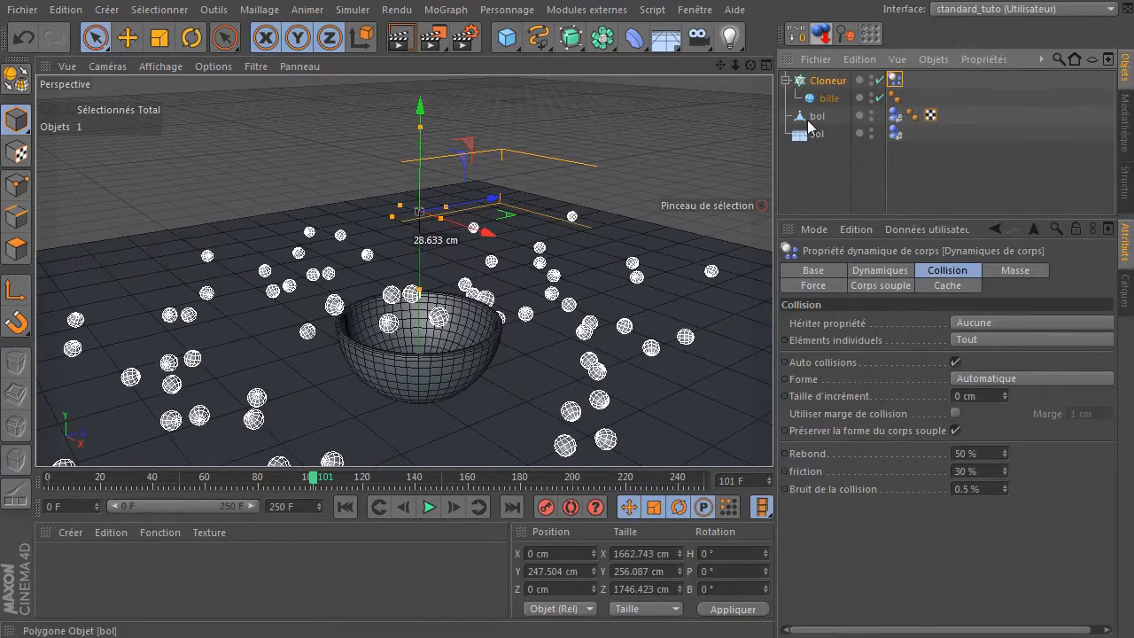
Rewind to the first frame and set the collision shape (Forme) of bol's dynamics tag to Maillage statique
{"action": "left_click", "coordinate": [425, 257]}
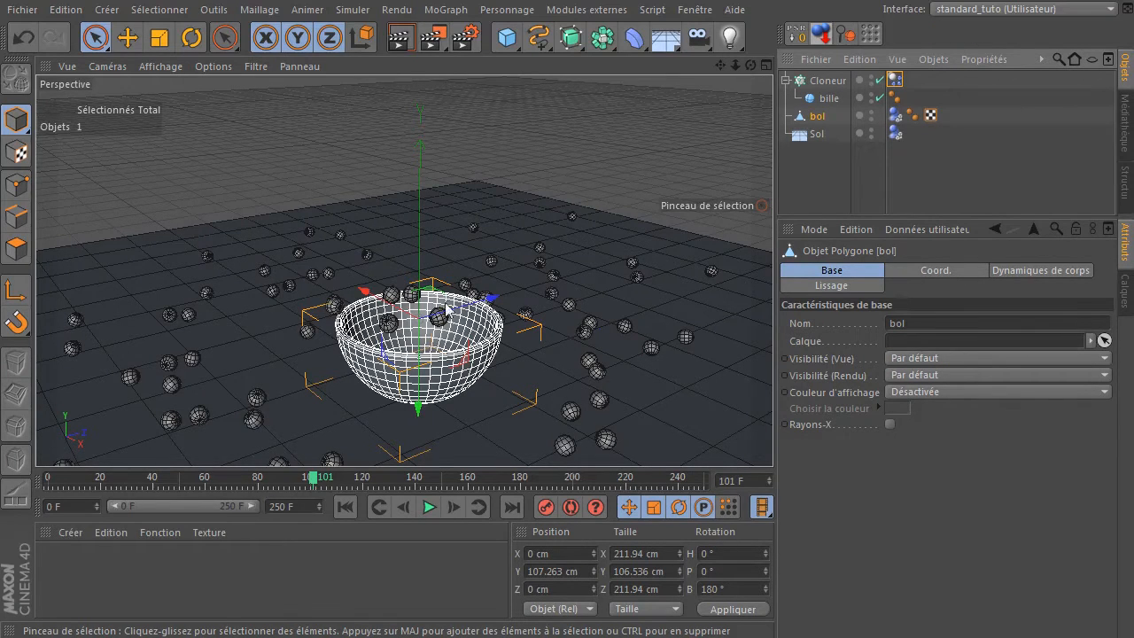
{"action": "left_click", "coordinate": [345, 507]}
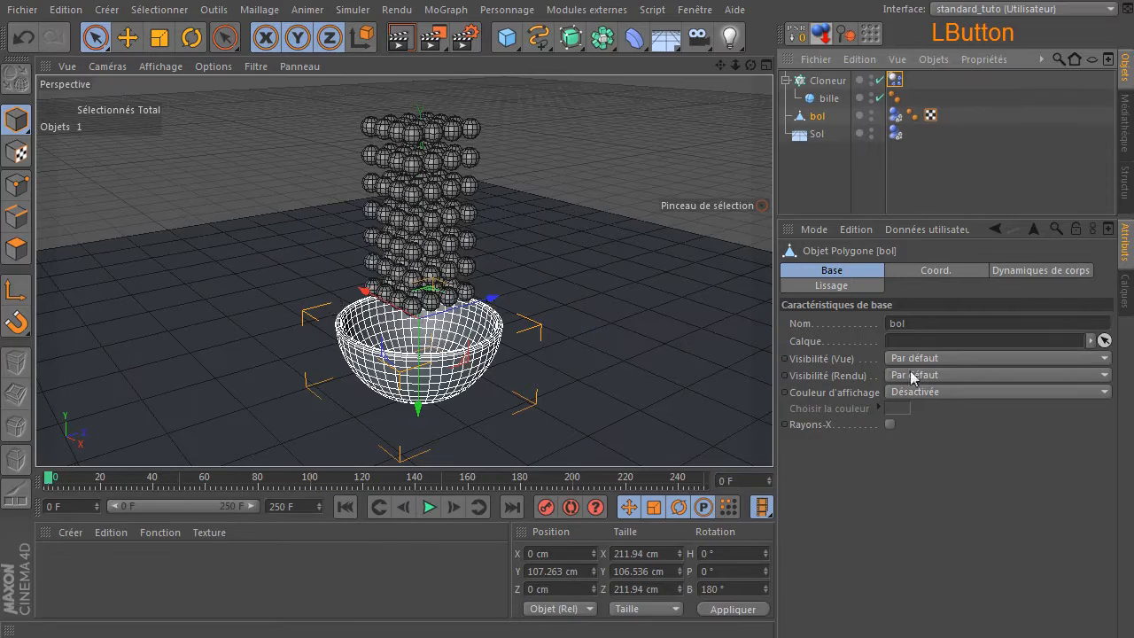
{"action": "left_click", "coordinate": [894, 117]}
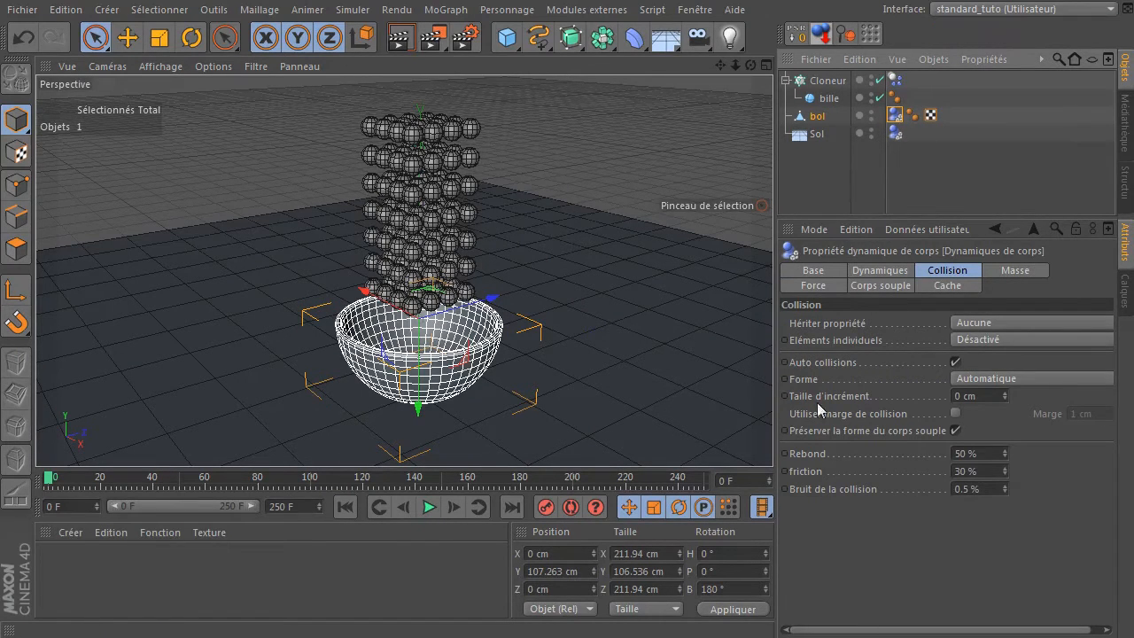
{"action": "left_click", "coordinate": [943, 271]}
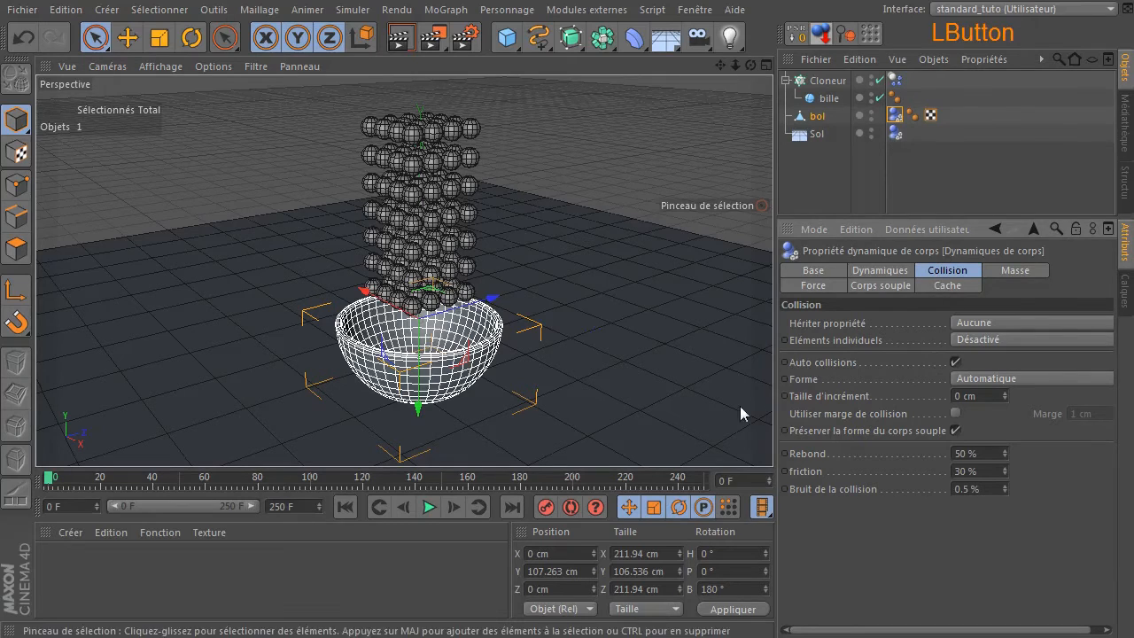
{"action": "left_click", "coordinate": [1031, 376]}
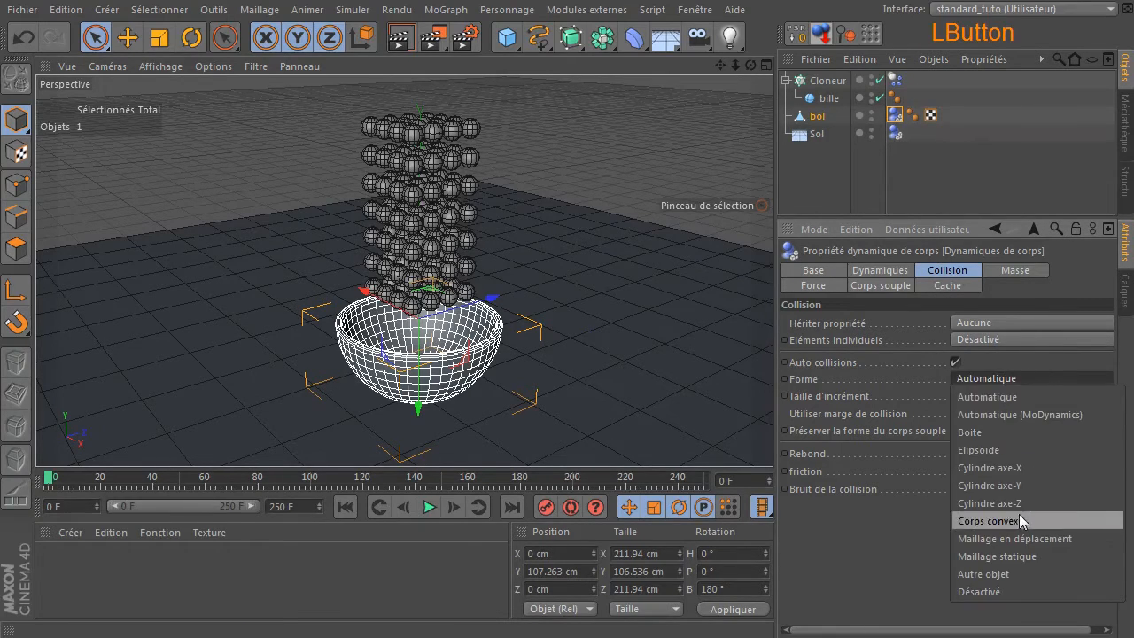
{"action": "left_click", "coordinate": [1008, 558]}
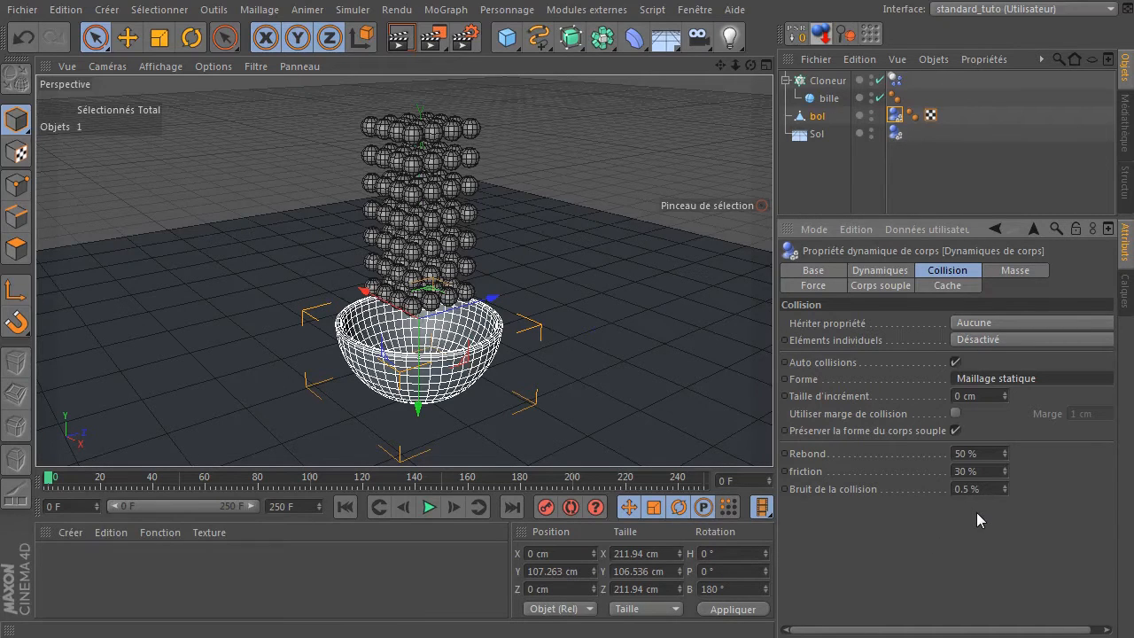
Replay the simulation from the first frame and inspect the balls inside the bowl from a closer, higher viewpoint
{"action": "left_click", "coordinate": [344, 507]}
{"action": "left_click", "coordinate": [429, 507]}
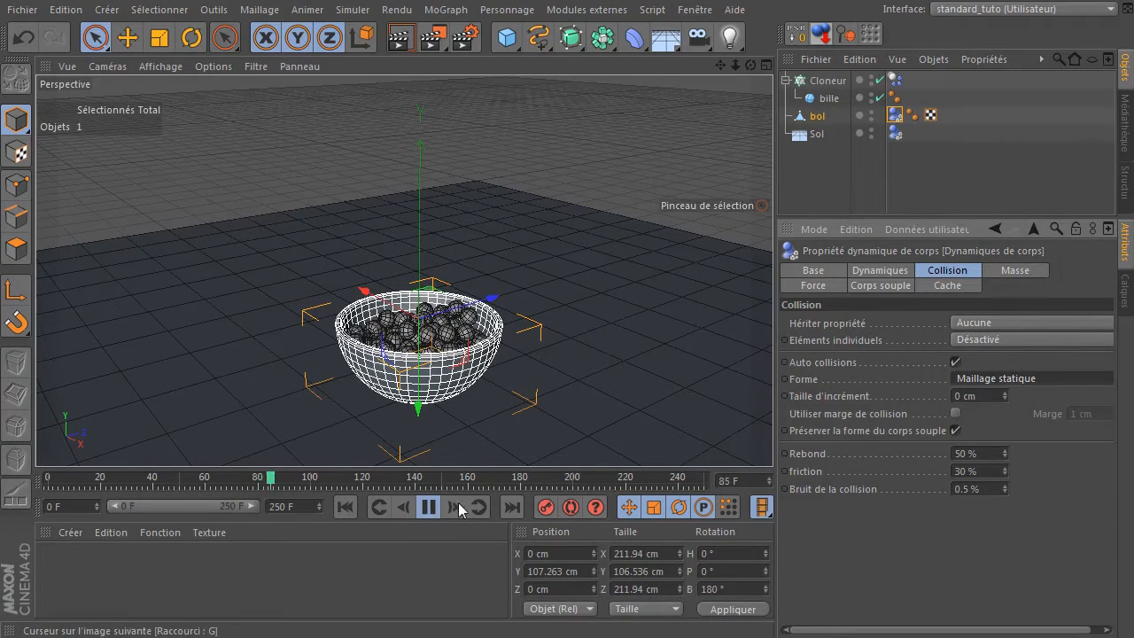
{"action": "scroll", "coordinate": [471, 381], "scroll_direction": "up", "scroll_amount": 4}
{"action": "left_click_drag", "start_coordinate": [720, 65], "coordinate": [750, 111]}
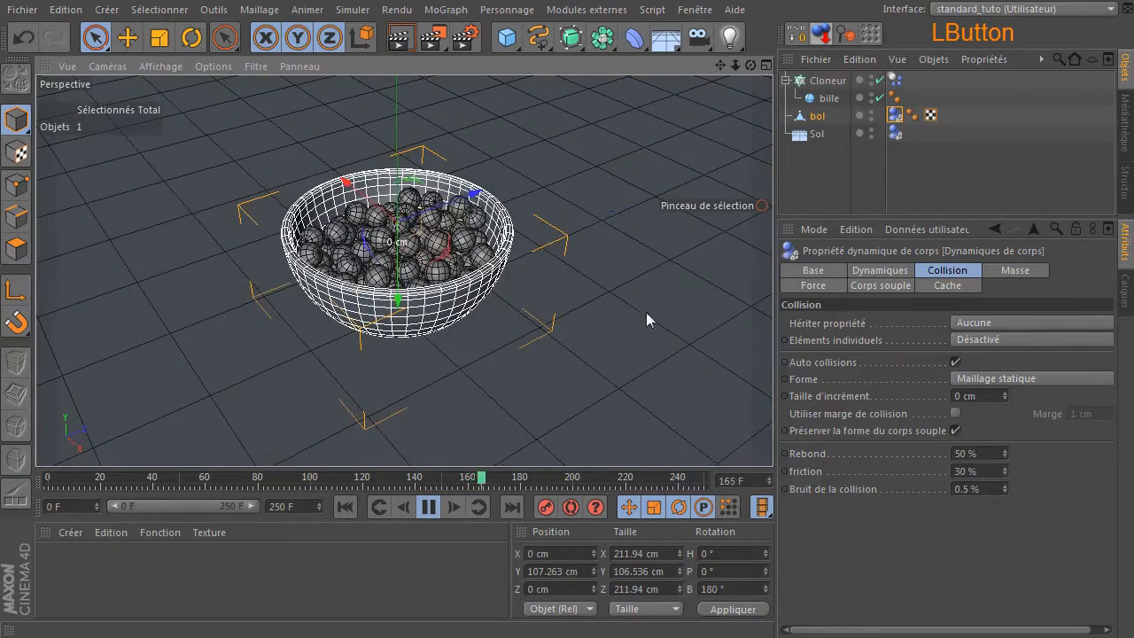
Stop playback, return to the first frame, and make a duplicate of the Cloneur hidden from the viewport and render
{"action": "left_click", "coordinate": [429, 507]}
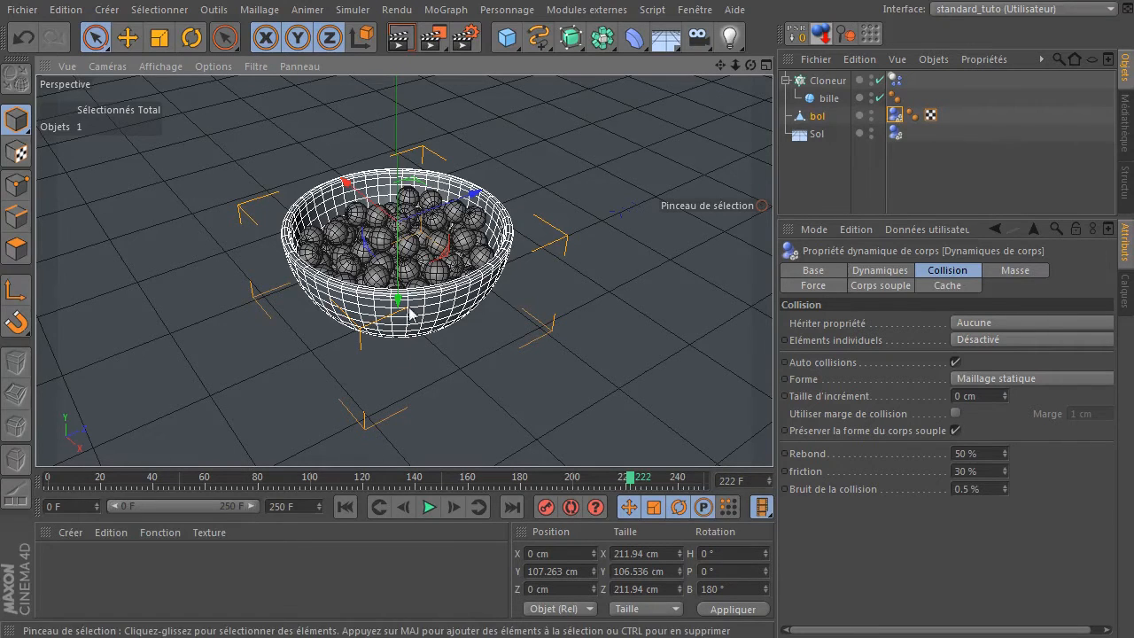
{"action": "left_click", "coordinate": [345, 507]}
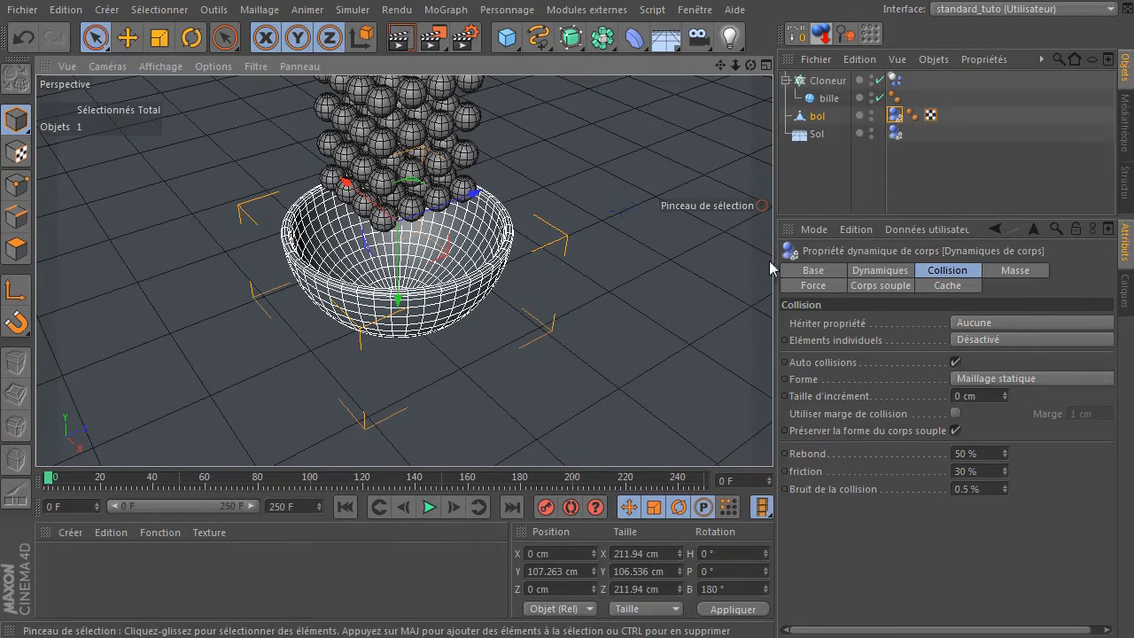
{"action": "left_click", "coordinate": [830, 84]}
{"action": "left_click_drag", "start_coordinate": [835, 80], "coordinate": [838, 79], "text": "ctrl"}
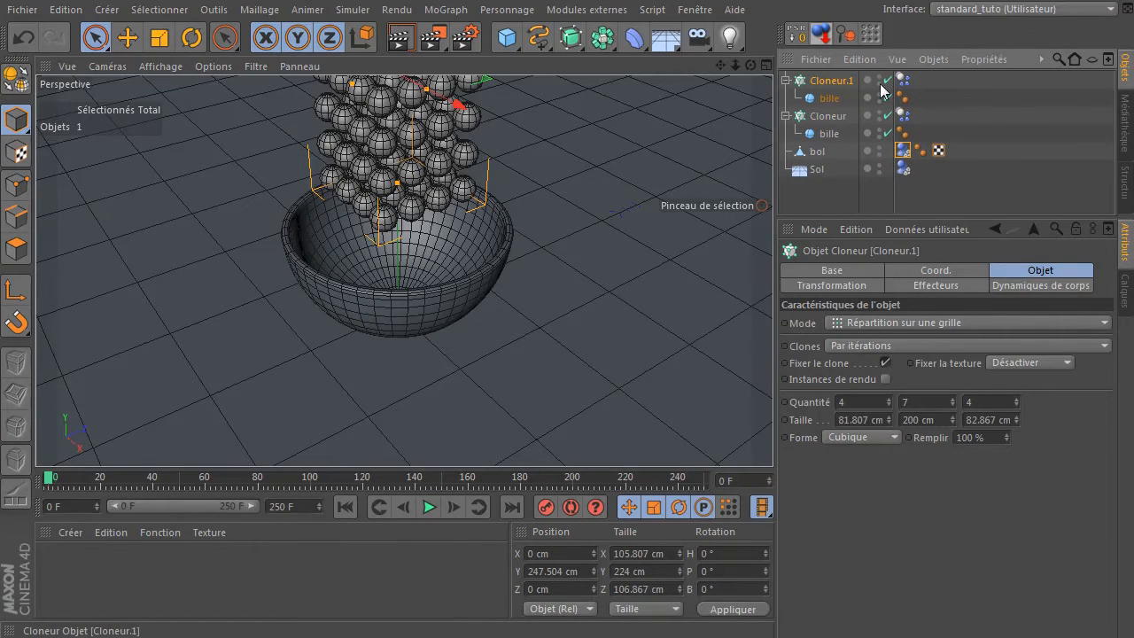
{"action": "left_click", "coordinate": [879, 79]}
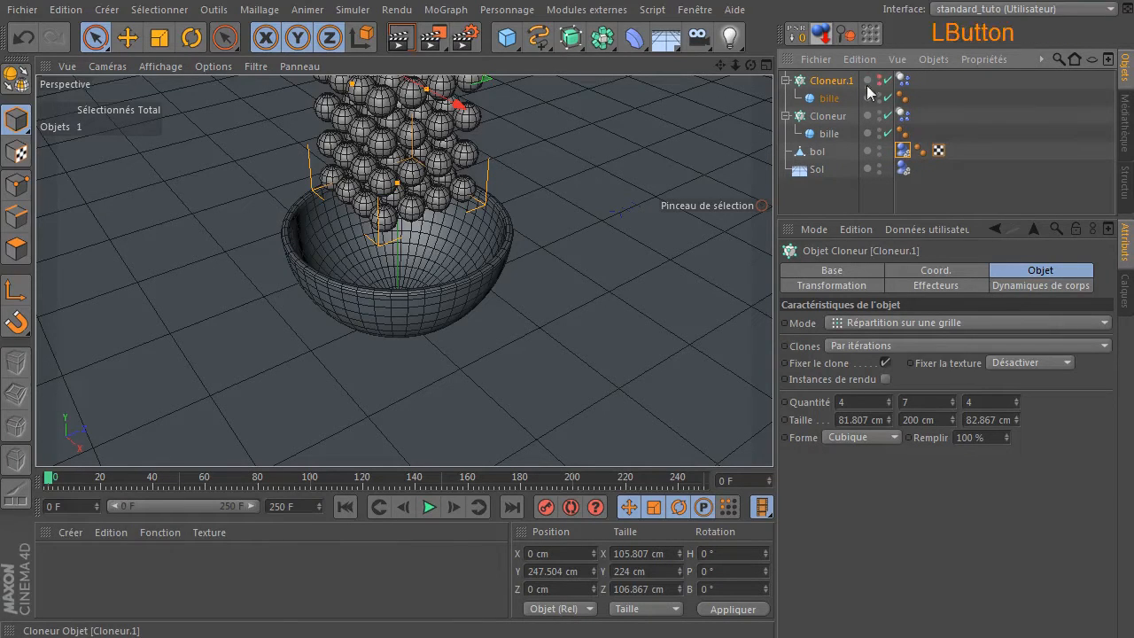
Collapse the duplicated cloner's hierarchy and rename the copy as "Cloneur backup"
{"action": "left_click", "coordinate": [786, 81]}
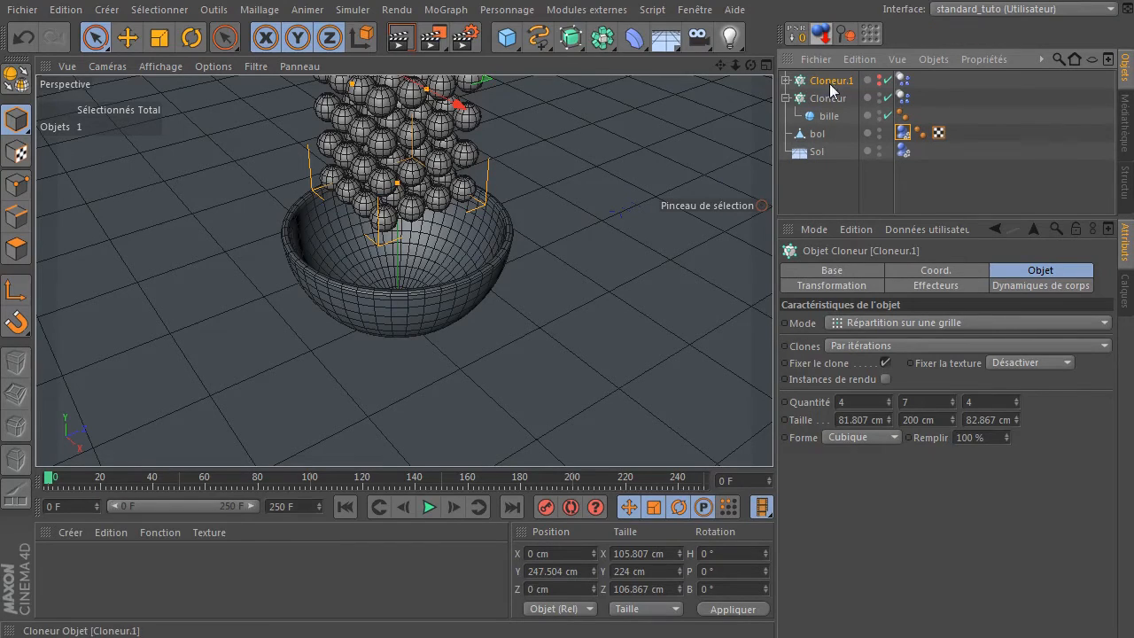
{"action": "double_click", "coordinate": [845, 83]}
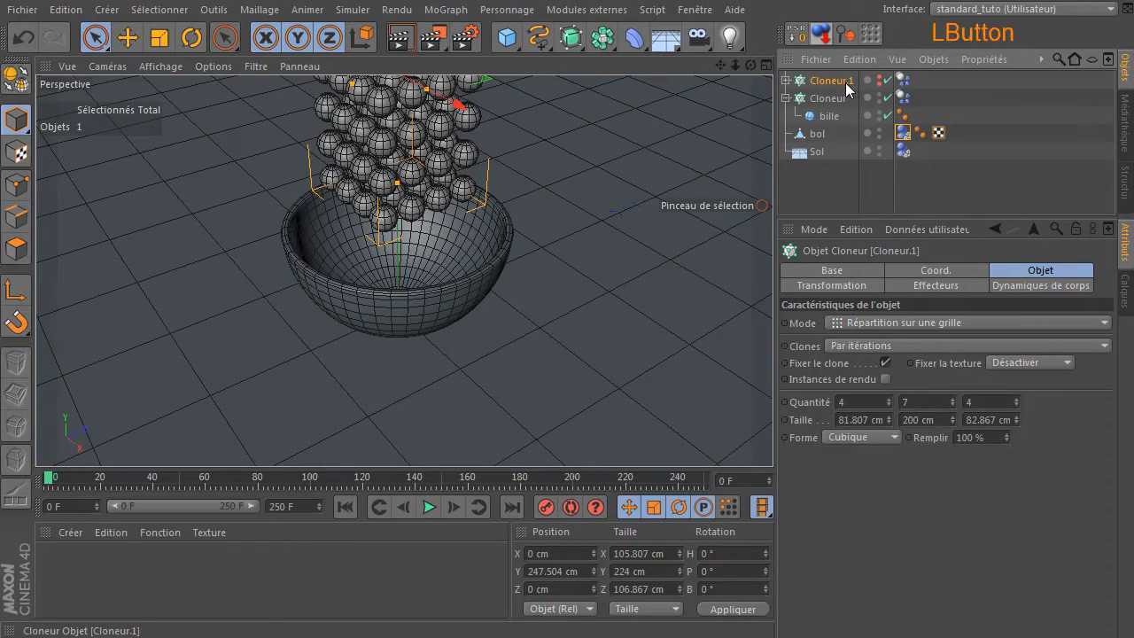
{"action": "key", "text": "BackSpace"}
{"action": "key", "text": "BackSpace"}
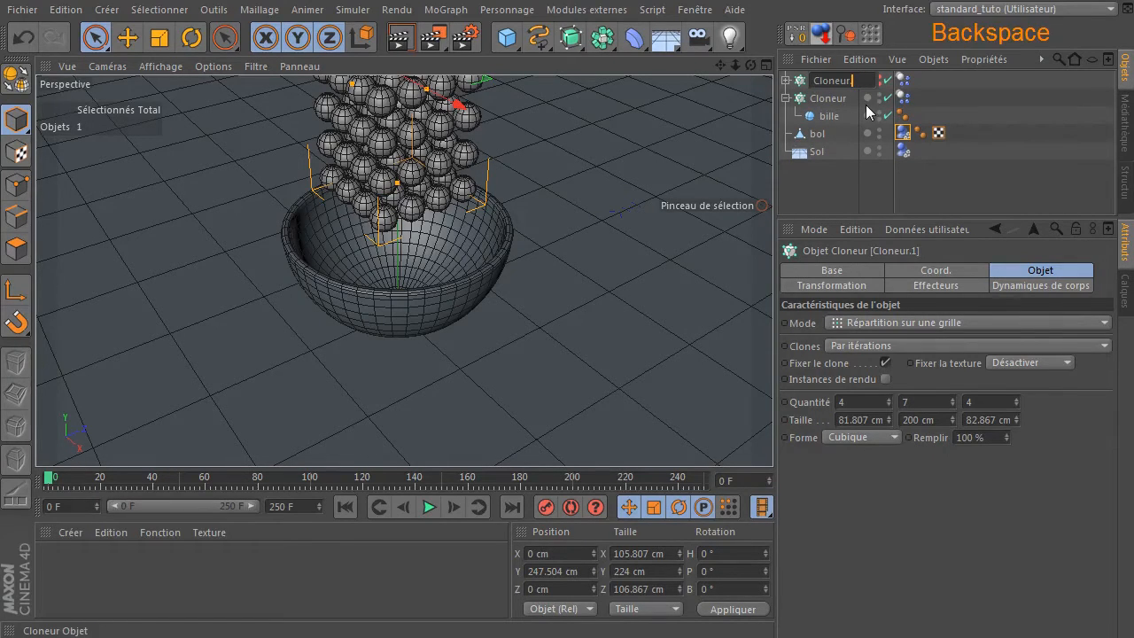
{"action": "type", "text": "backup"}
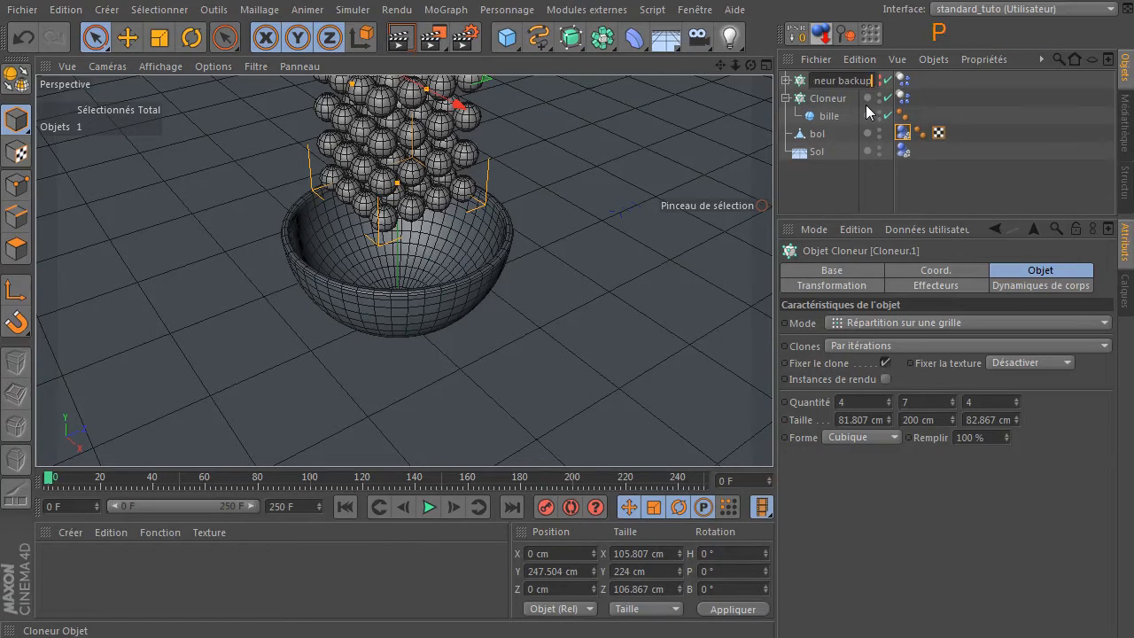
{"action": "key", "text": "Return"}
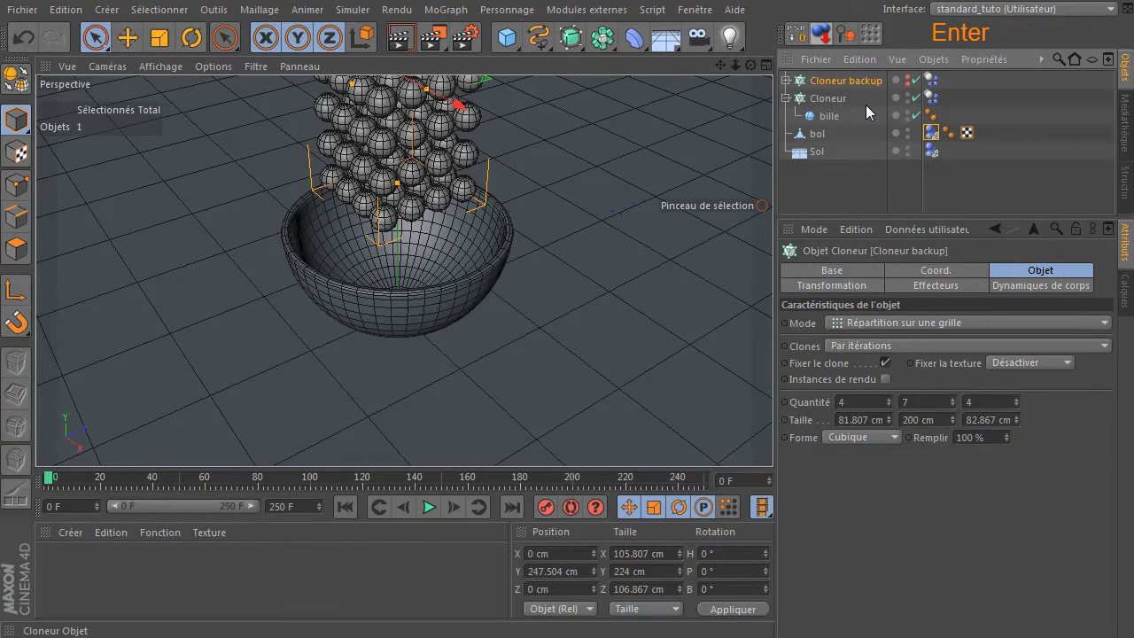
Play the simulation briefly with the hidden backup in the scene, then stop it and return to the first frame
{"action": "left_click", "coordinate": [821, 192]}
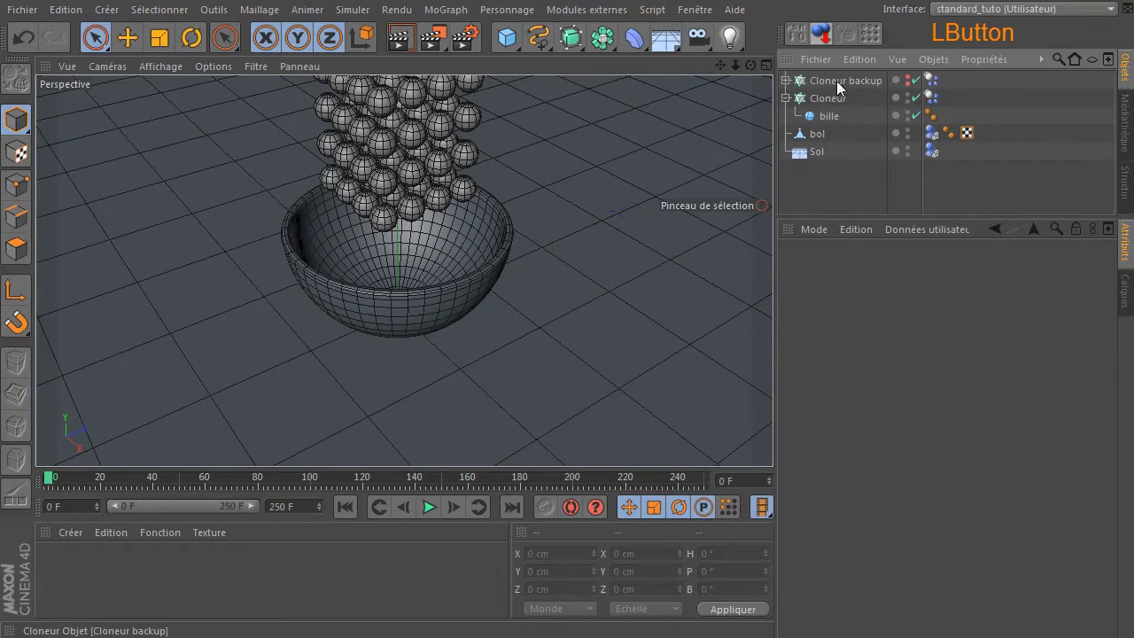
{"action": "left_click", "coordinate": [829, 101]}
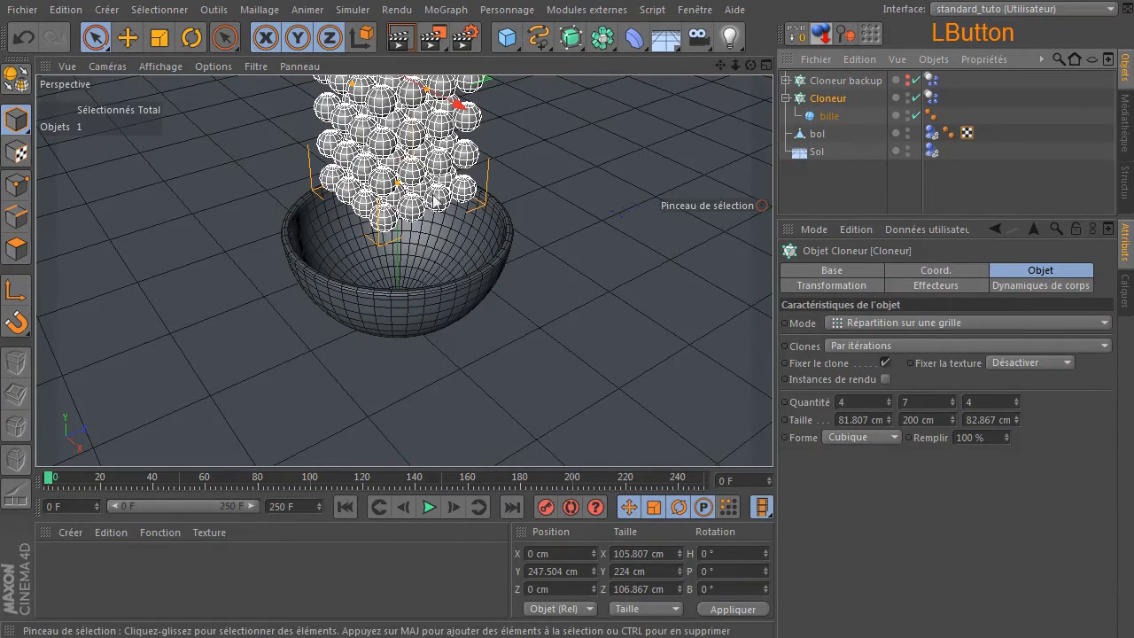
{"action": "left_click", "coordinate": [428, 507]}
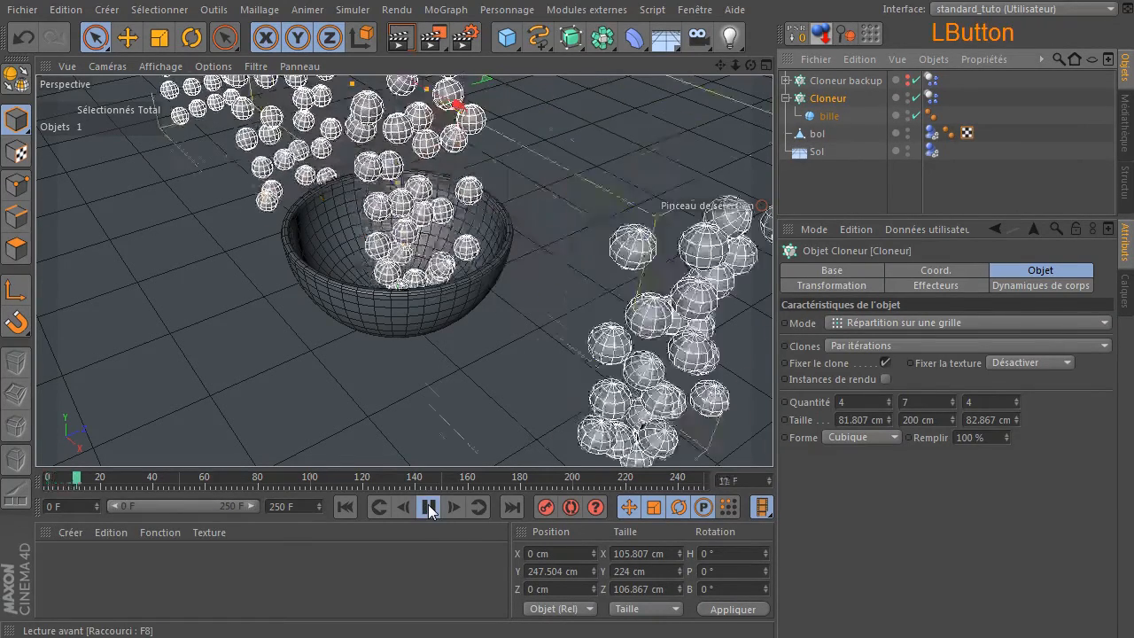
{"action": "left_click", "coordinate": [429, 507]}
{"action": "left_click", "coordinate": [345, 507]}
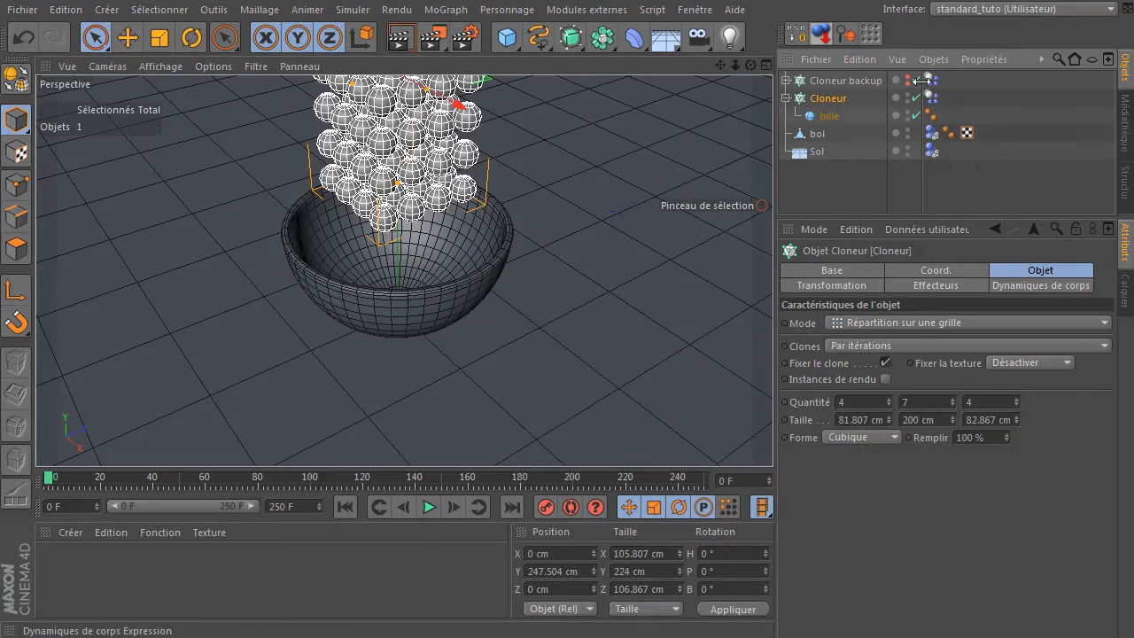
Delete the Cloneur backup object from the scene
{"action": "left_click", "coordinate": [841, 81]}
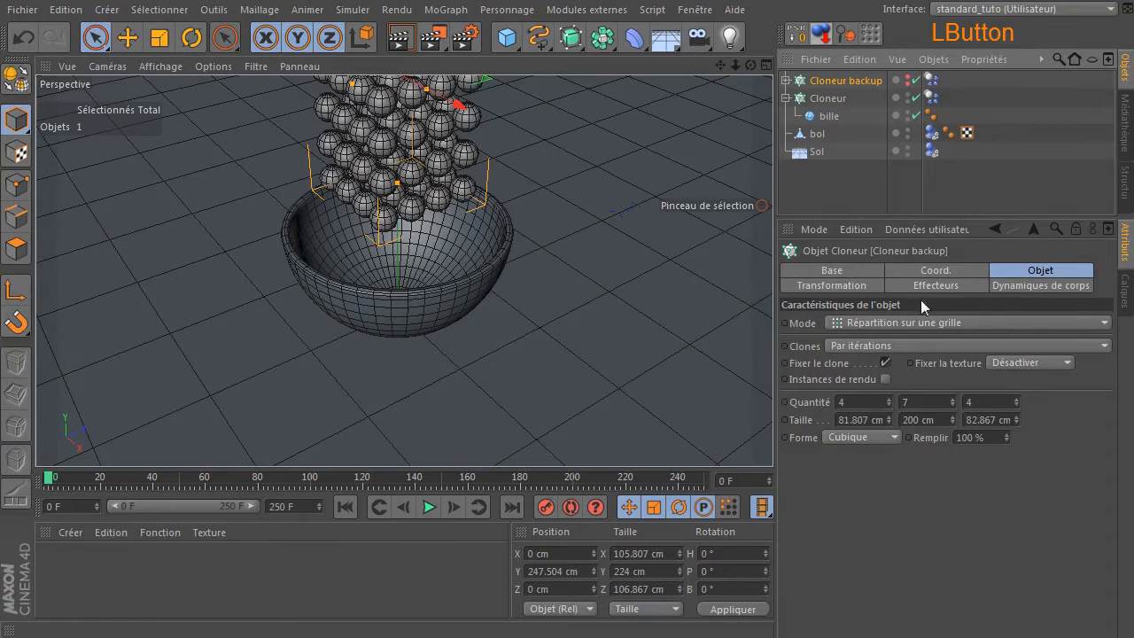
{"action": "key", "text": "Delete"}
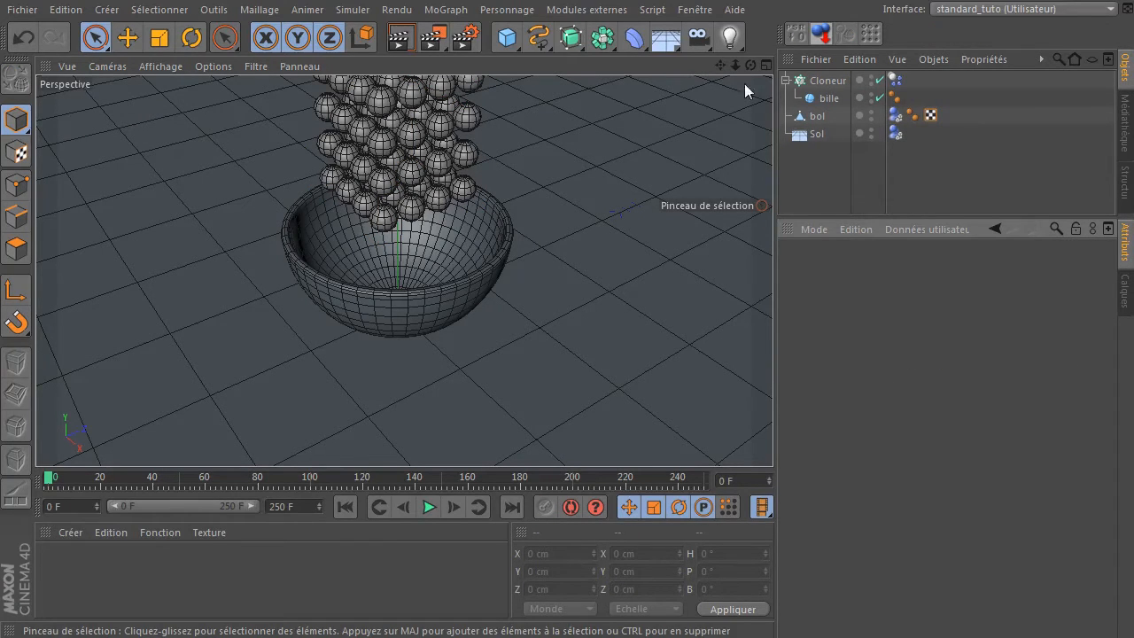
Play the simulation from a lower viewpoint until the balls settle in the bowl, then pause it at frame 73
{"action": "left_click_drag", "start_coordinate": [752, 64], "coordinate": [744, 106]}
{"action": "left_click_drag", "start_coordinate": [736, 64], "coordinate": [709, 97]}
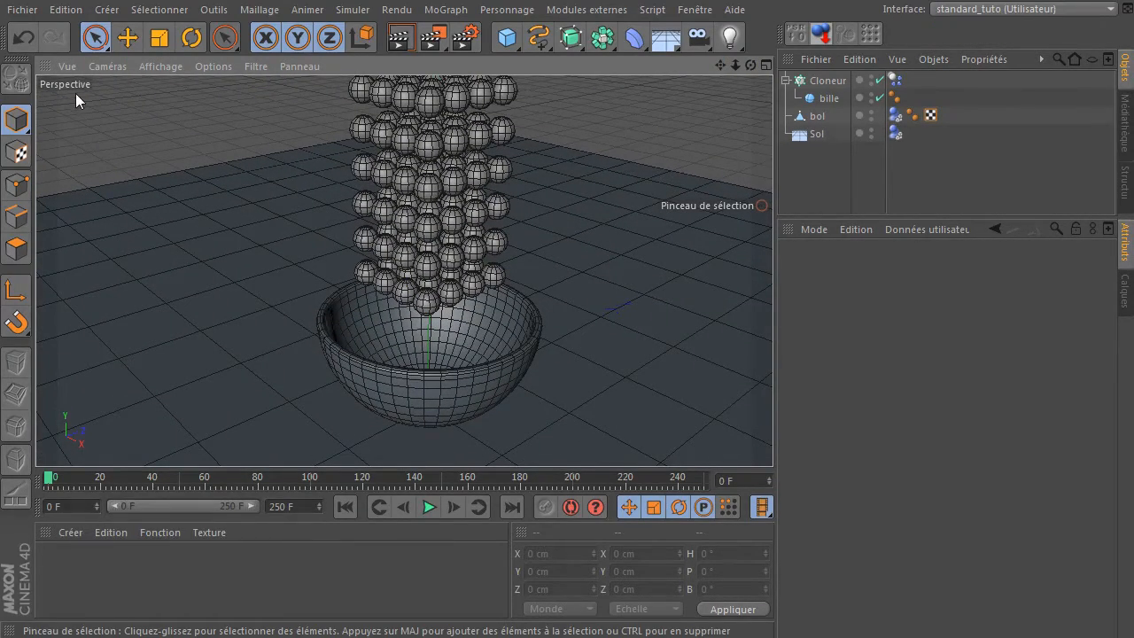
{"action": "left_click", "coordinate": [812, 188]}
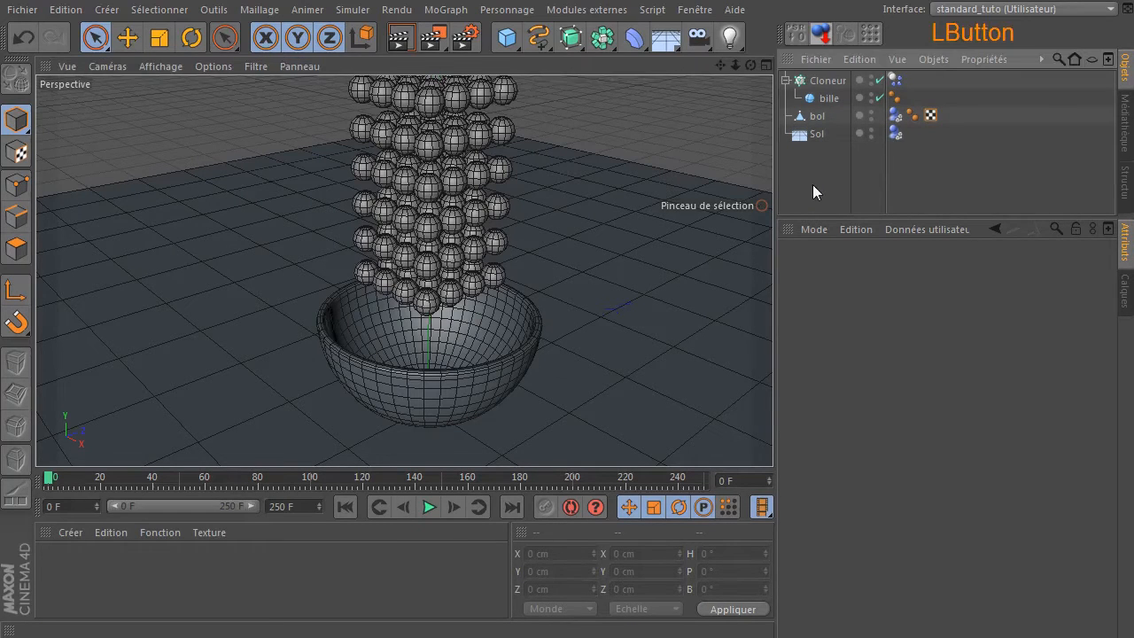
{"action": "left_click", "coordinate": [429, 506]}
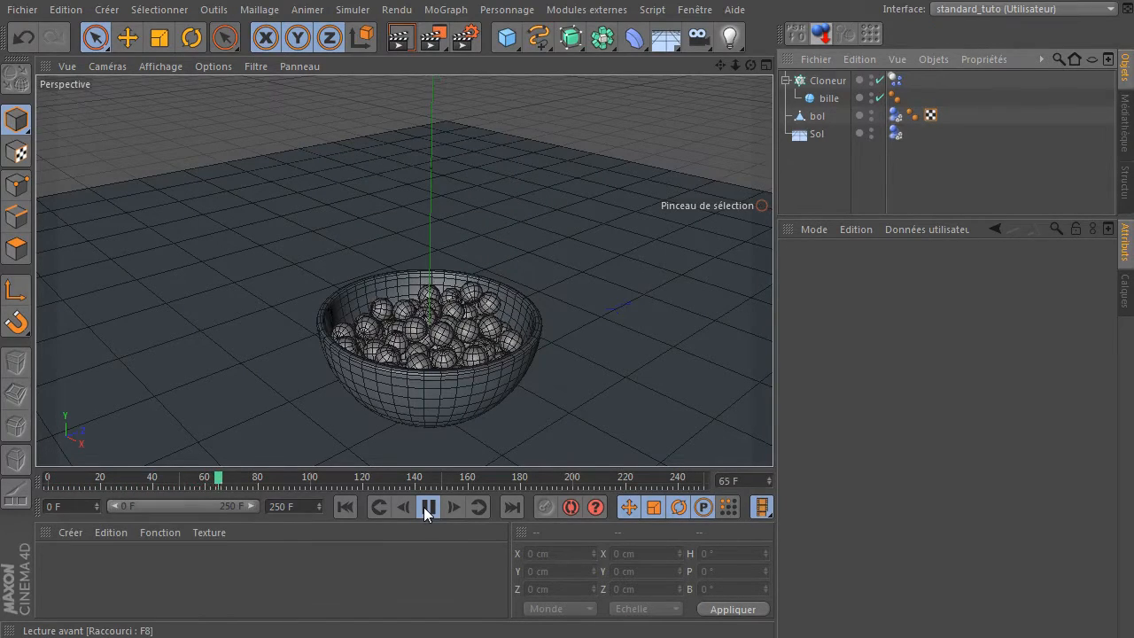
{"action": "left_click", "coordinate": [427, 506]}
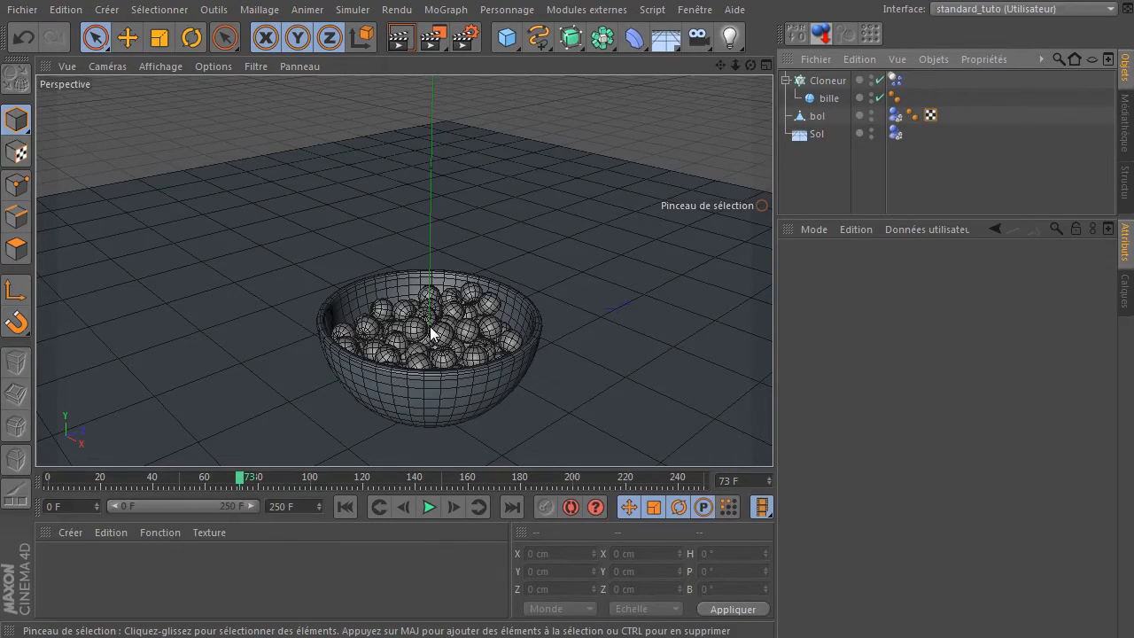
Try to make the Cloneur editable with the balls settled in the bowl, then undo the conversion
{"action": "left_click", "coordinate": [828, 81]}
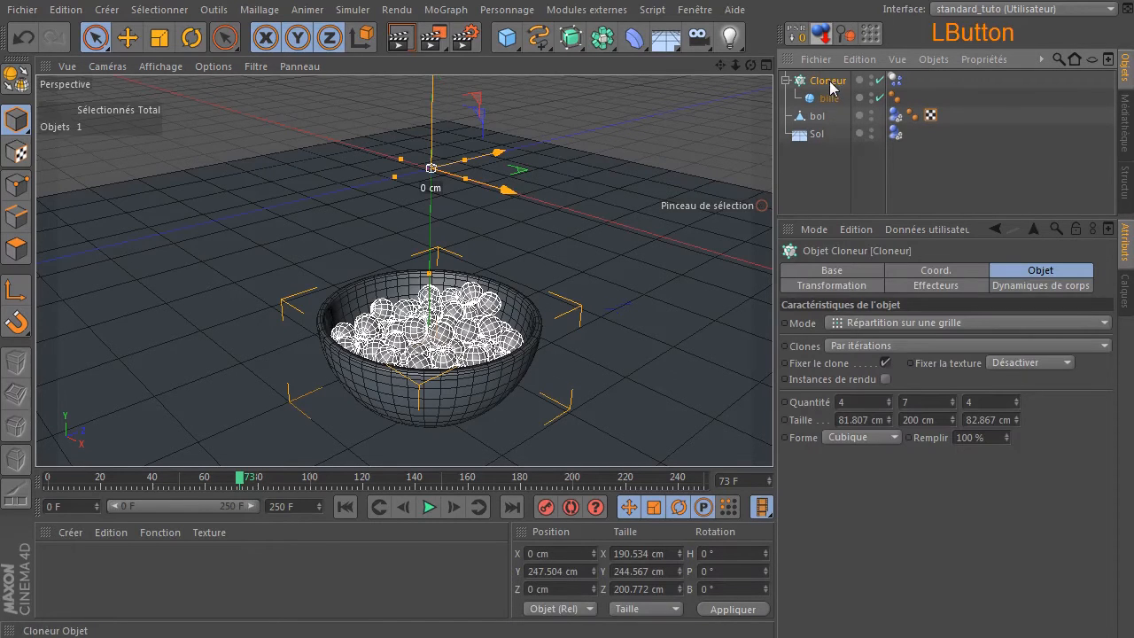
{"action": "left_click", "coordinate": [16, 86]}
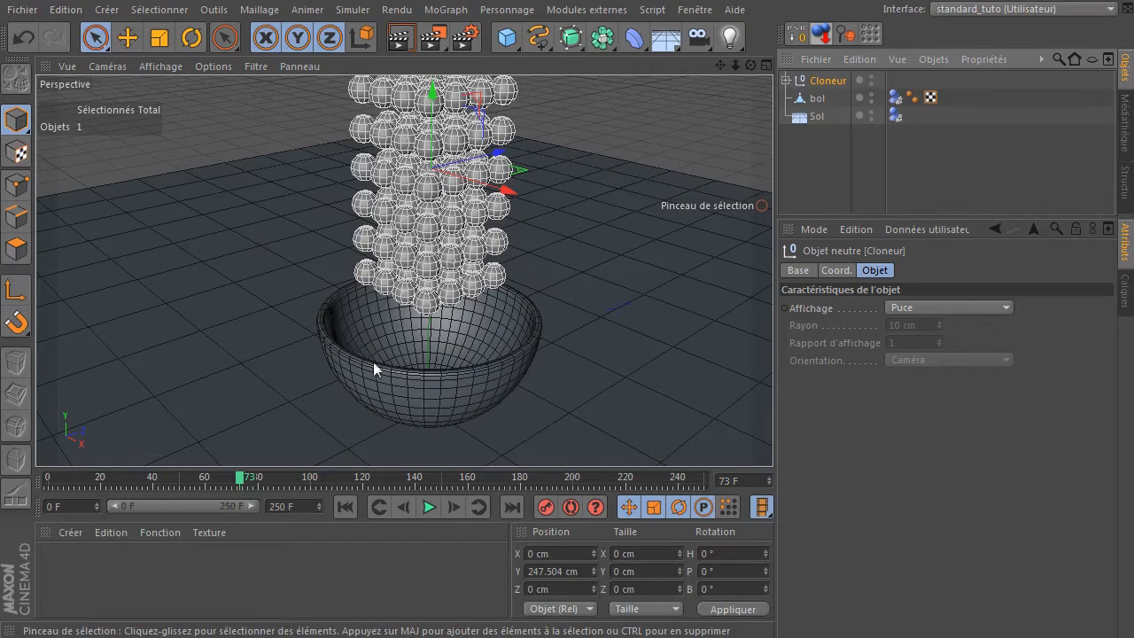
{"action": "left_click", "coordinate": [14, 41]}
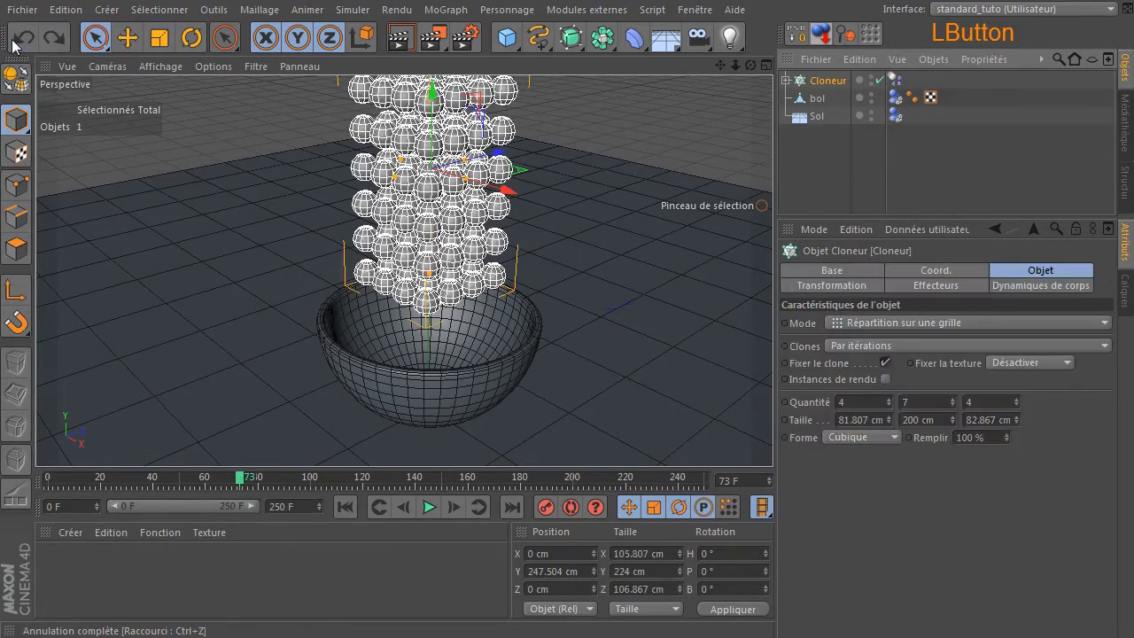
Replay the simulation from the first frame and pause it at frame 80 with the balls in the bowl
{"action": "left_click", "coordinate": [344, 507]}
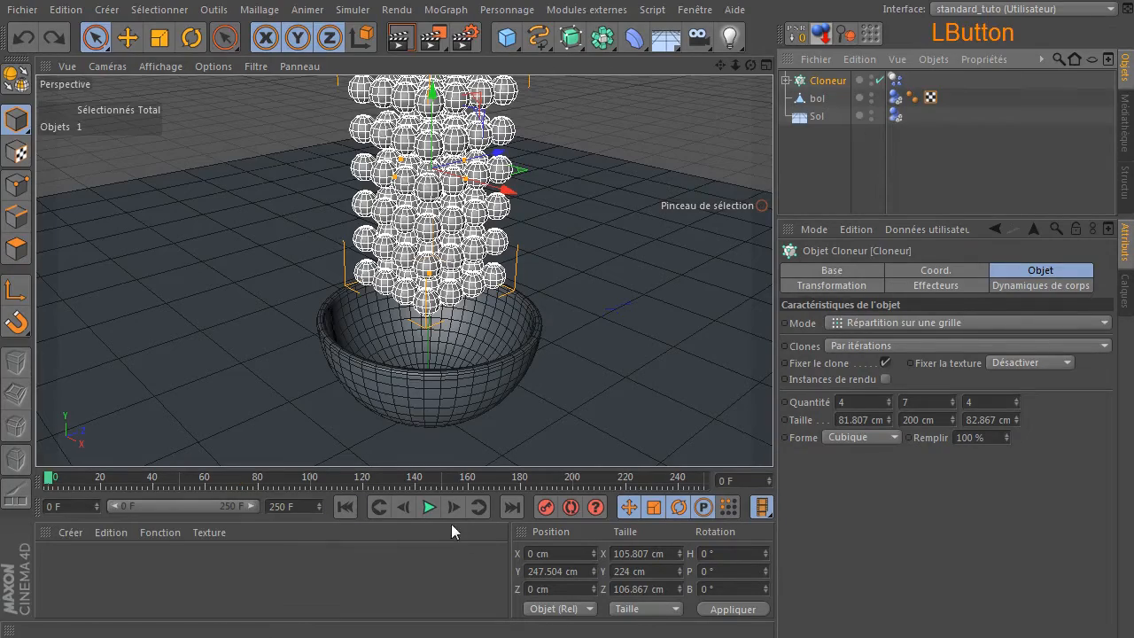
{"action": "left_click", "coordinate": [428, 507]}
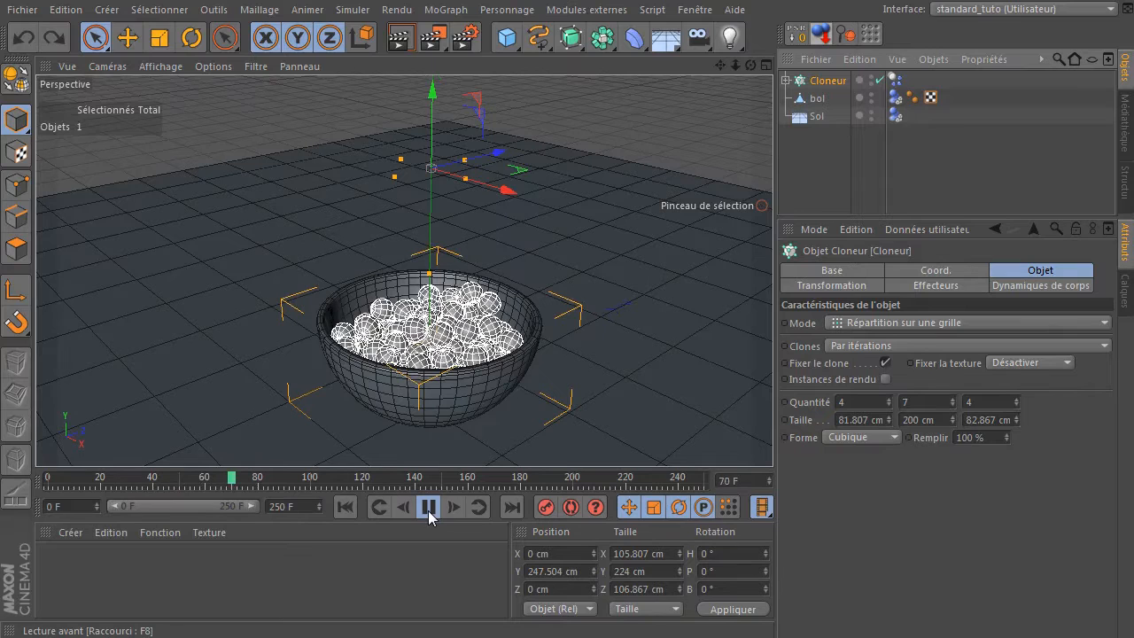
{"action": "left_click", "coordinate": [428, 508]}
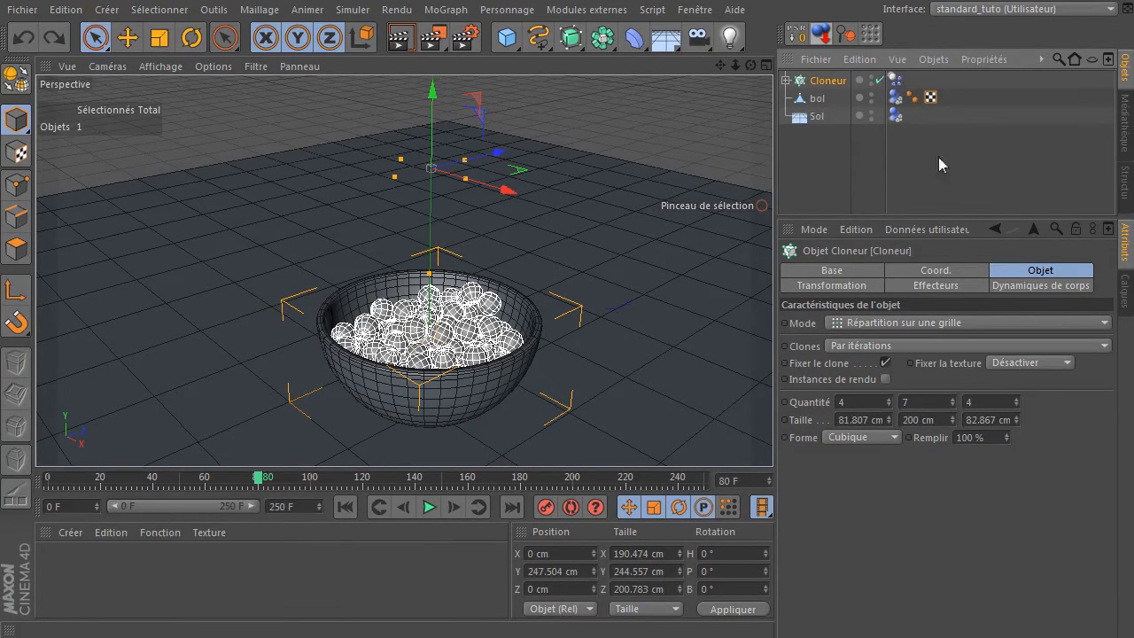
Replay to frame 58, store the settled balls as the initial state (Régler état initial) in the Cloneur's dynamics tag, and rewind
{"action": "left_click", "coordinate": [896, 81]}
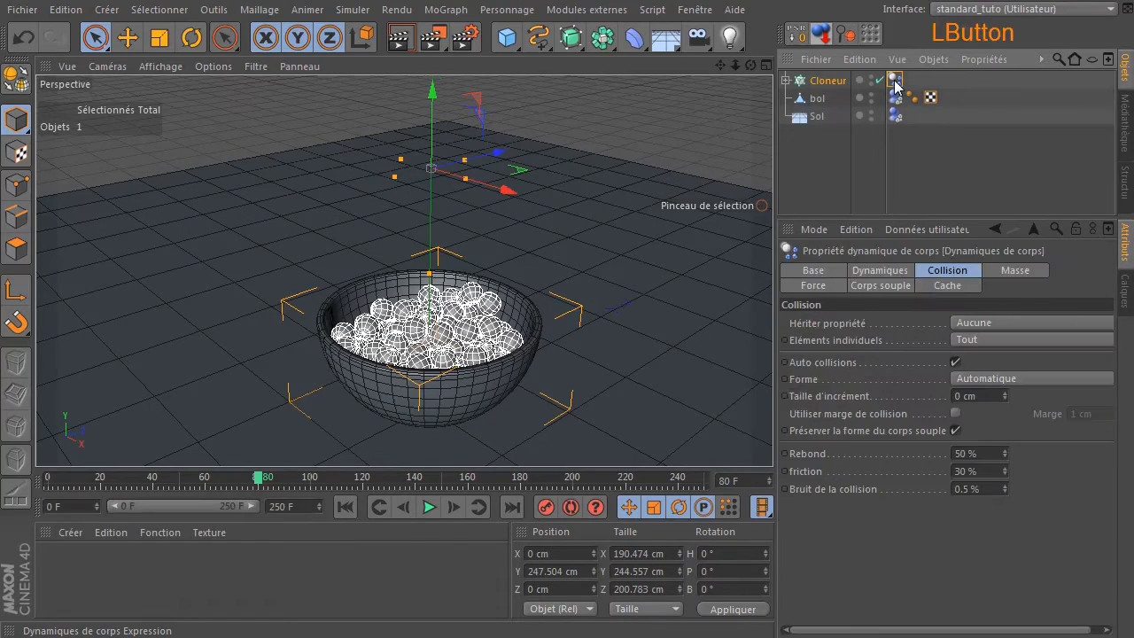
{"action": "left_click", "coordinate": [881, 271]}
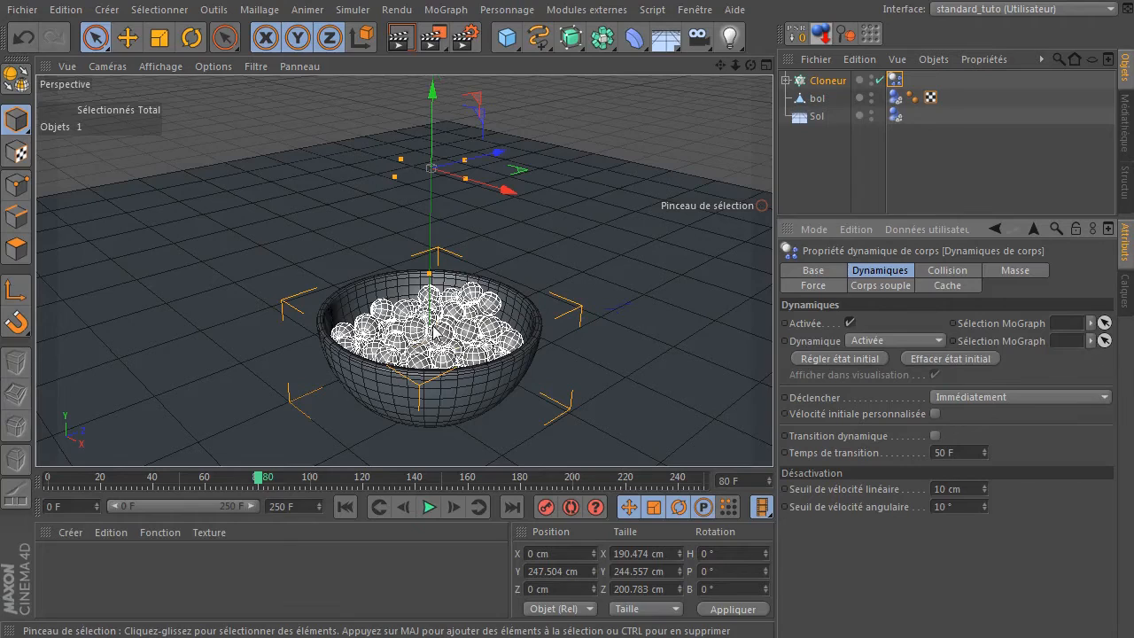
{"action": "left_click", "coordinate": [346, 507]}
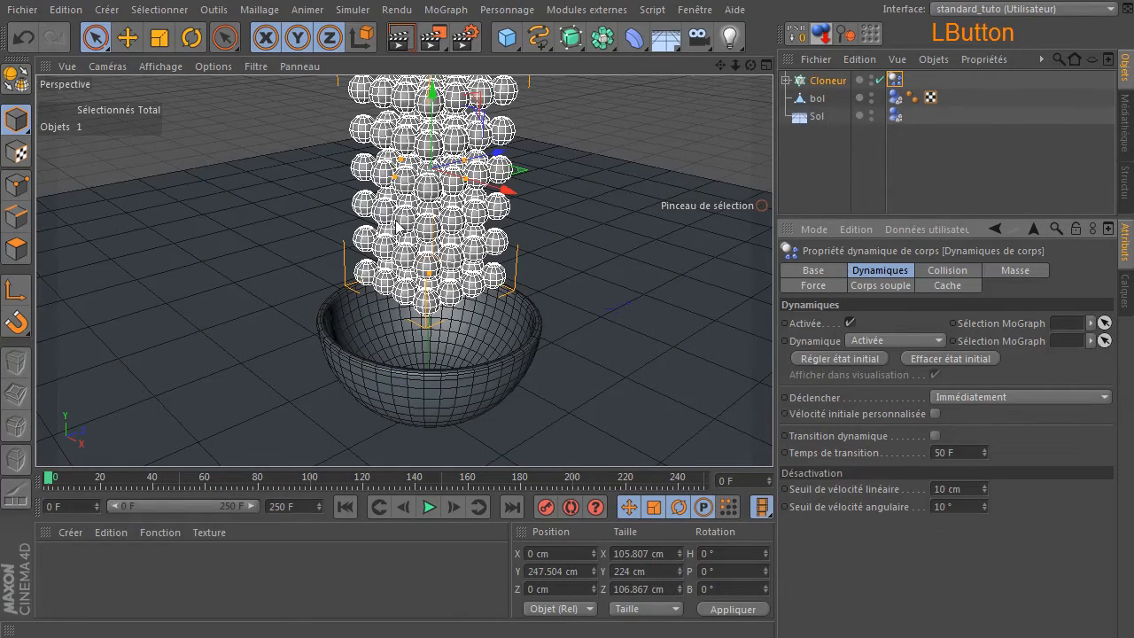
{"action": "left_click", "coordinate": [431, 508]}
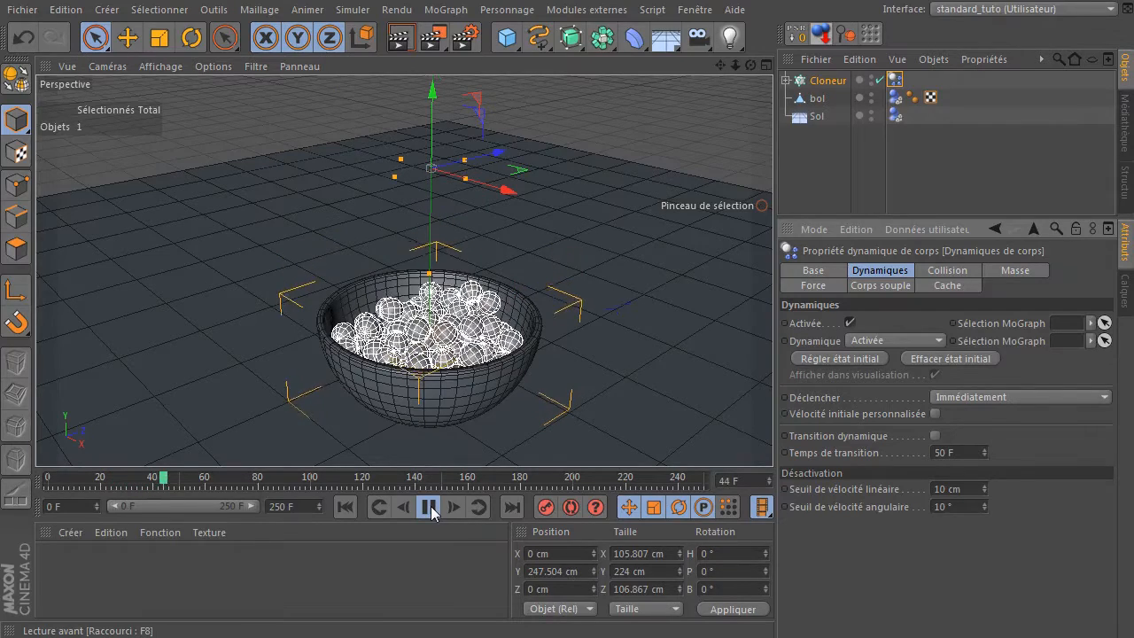
{"action": "left_click", "coordinate": [430, 508]}
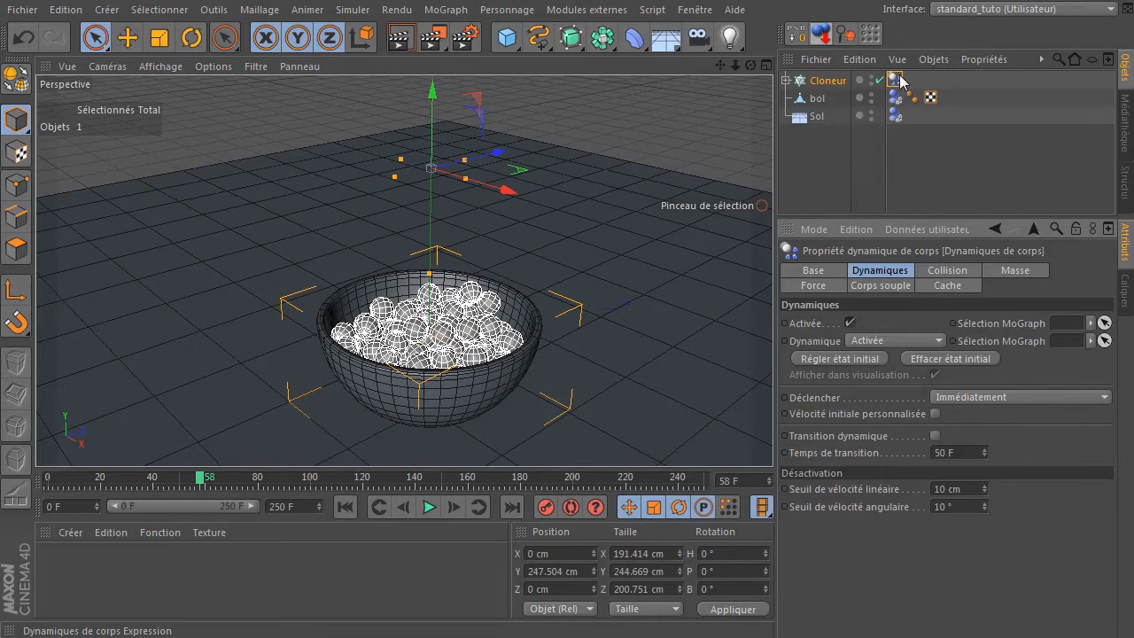
{"action": "left_click", "coordinate": [809, 361]}
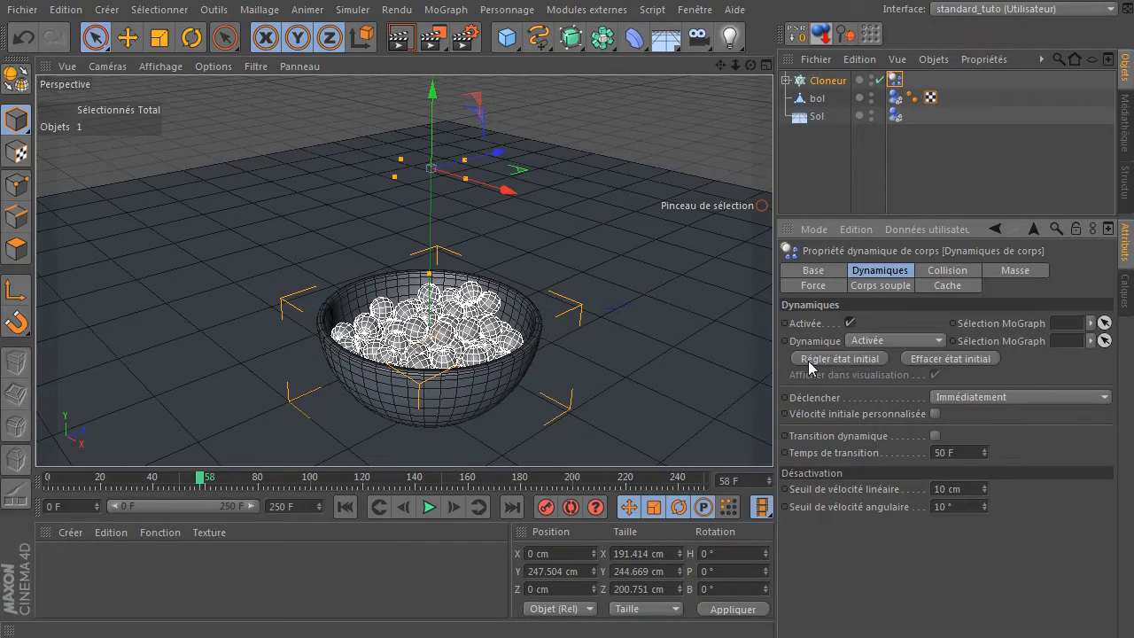
{"action": "left_click", "coordinate": [345, 506]}
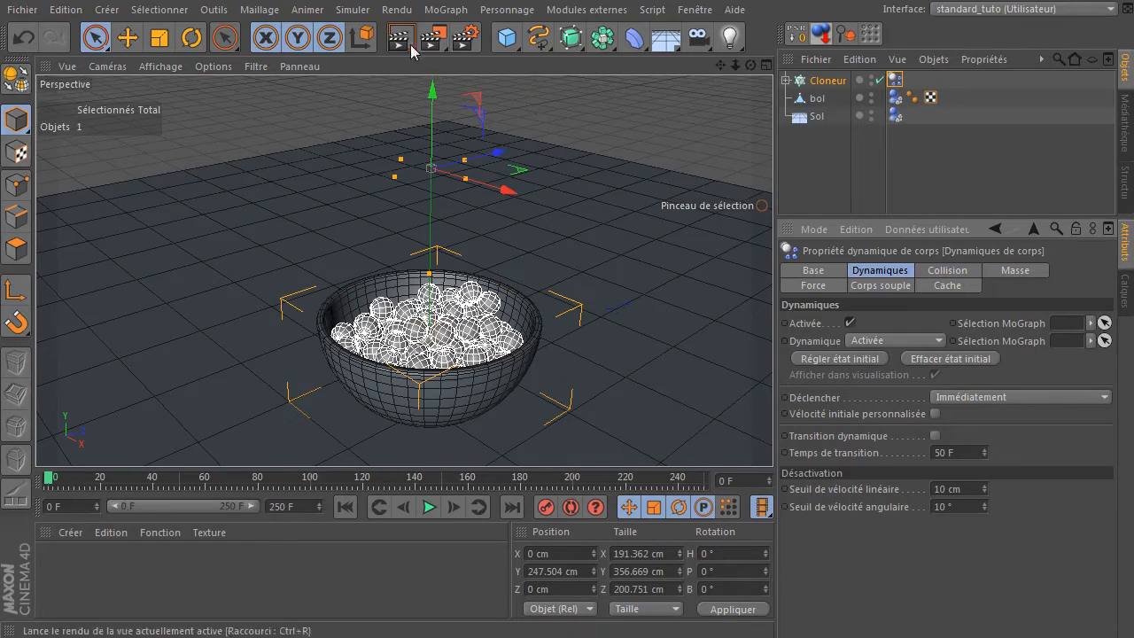
Select the Cloneur and play the simulation from its stored initial state, watching how the balls behave inside the bowl
{"action": "left_click", "coordinate": [830, 85]}
{"action": "scroll", "coordinate": [378, 304], "scroll_direction": "down", "scroll_amount": 2}
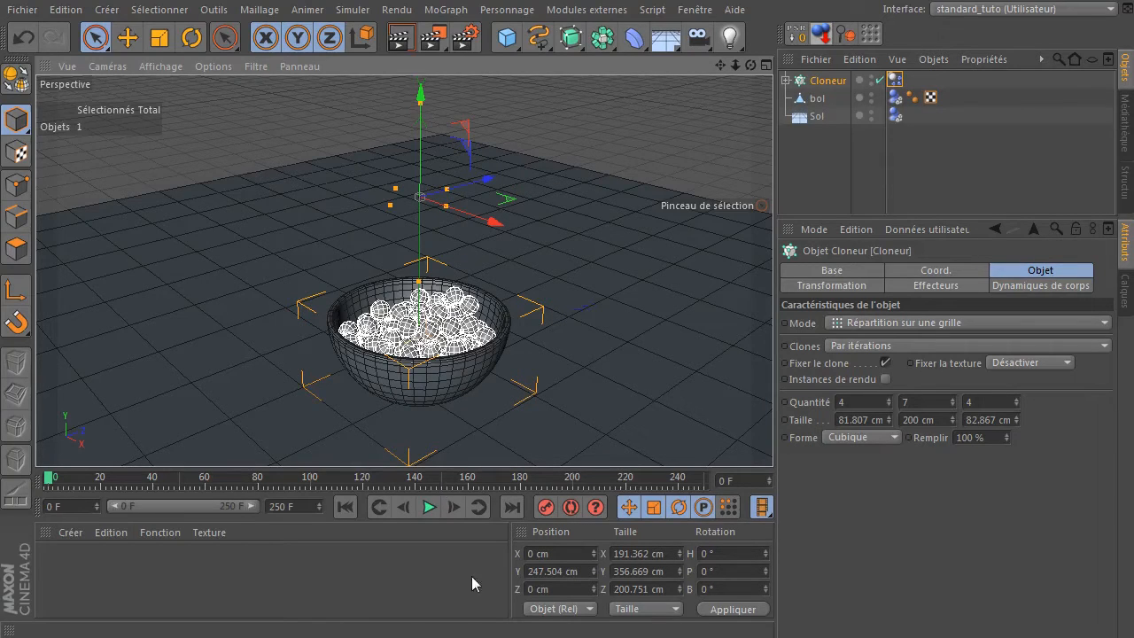
{"action": "left_click", "coordinate": [428, 506]}
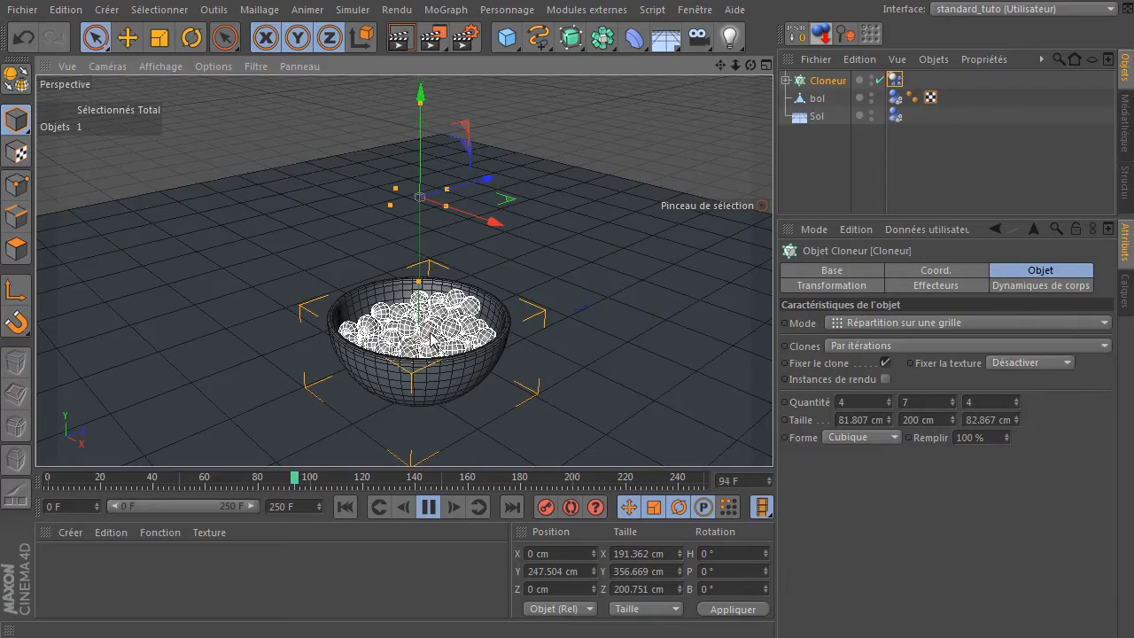
{"action": "scroll", "coordinate": [457, 326], "scroll_direction": "up", "scroll_amount": 2, "text": "ctrl"}
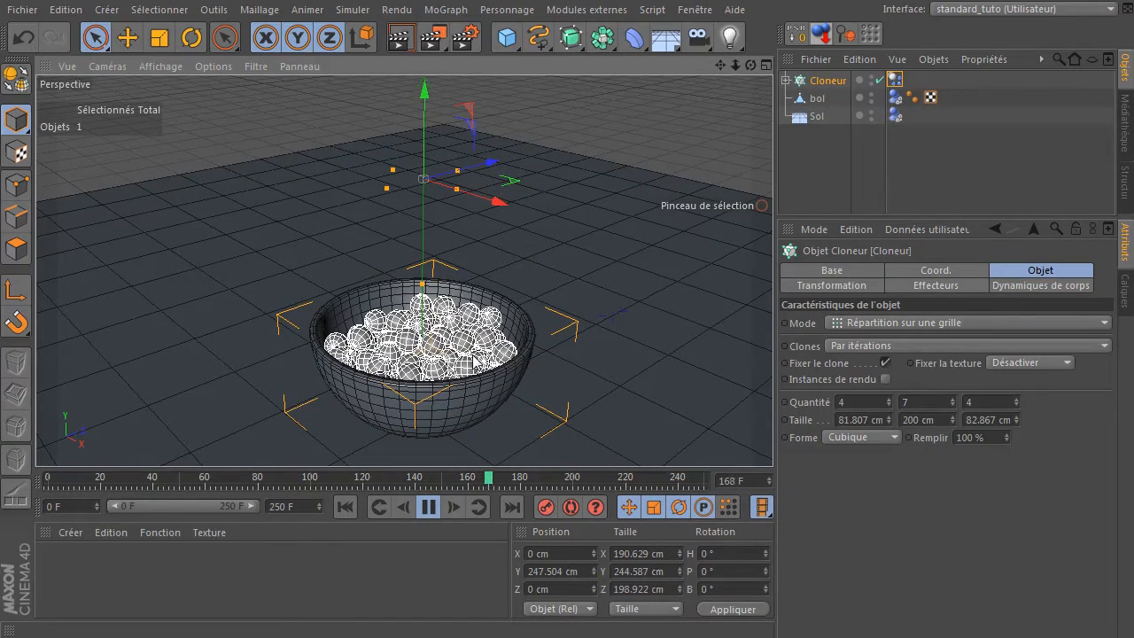
Stop the playback, rewind to the first frame and turn off Activée in the Cloneur's dynamics tag
{"action": "left_click", "coordinate": [431, 508]}
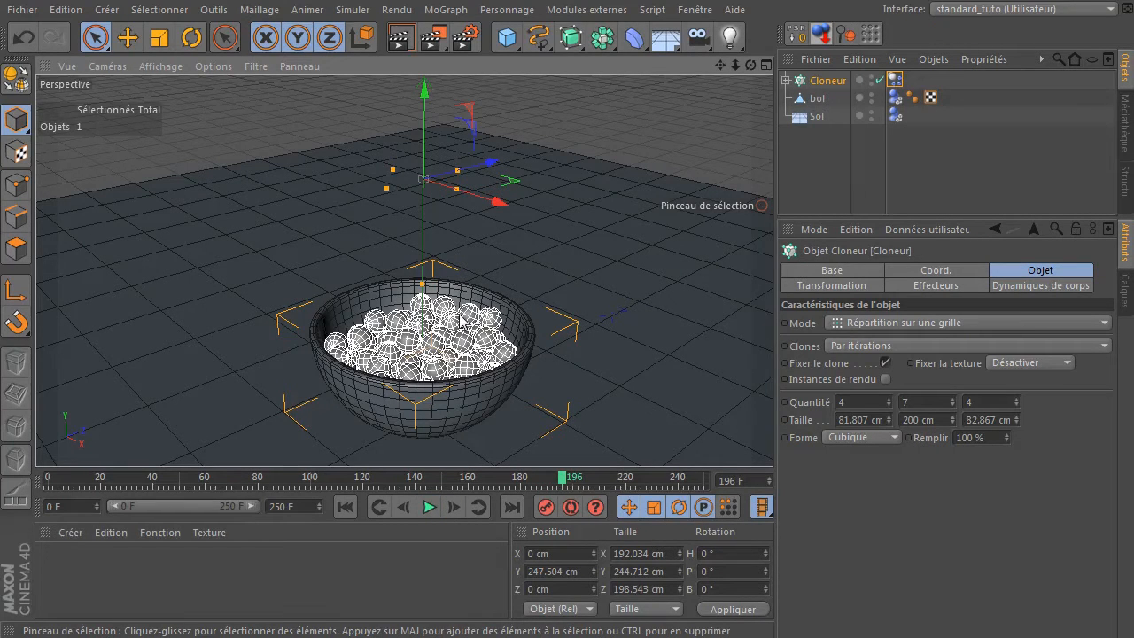
{"action": "left_click", "coordinate": [346, 511]}
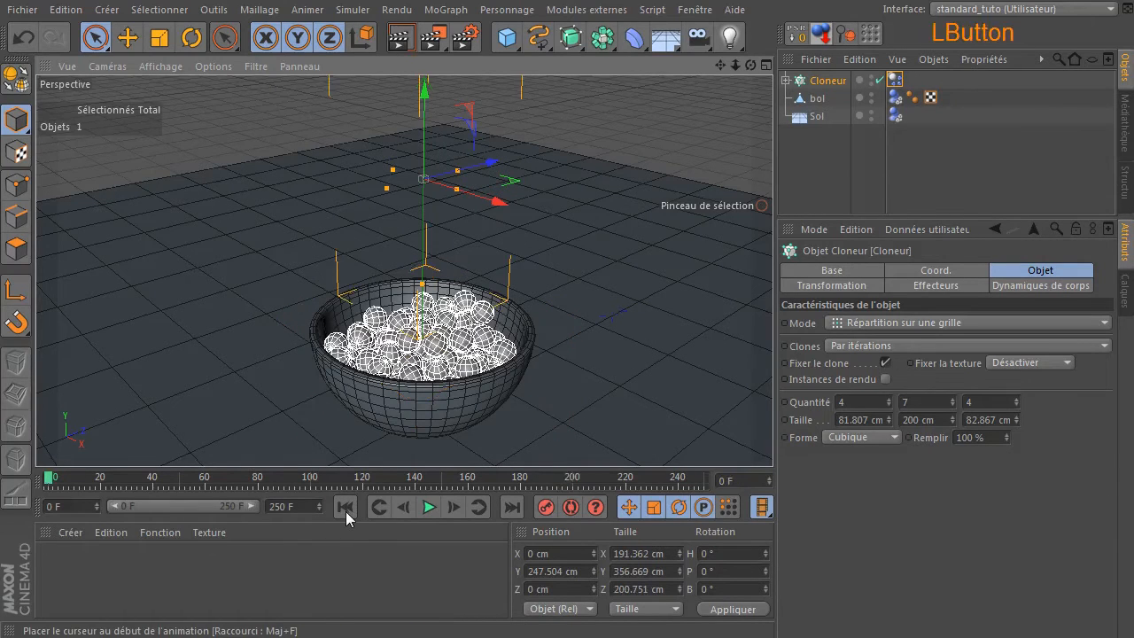
{"action": "left_click", "coordinate": [895, 81]}
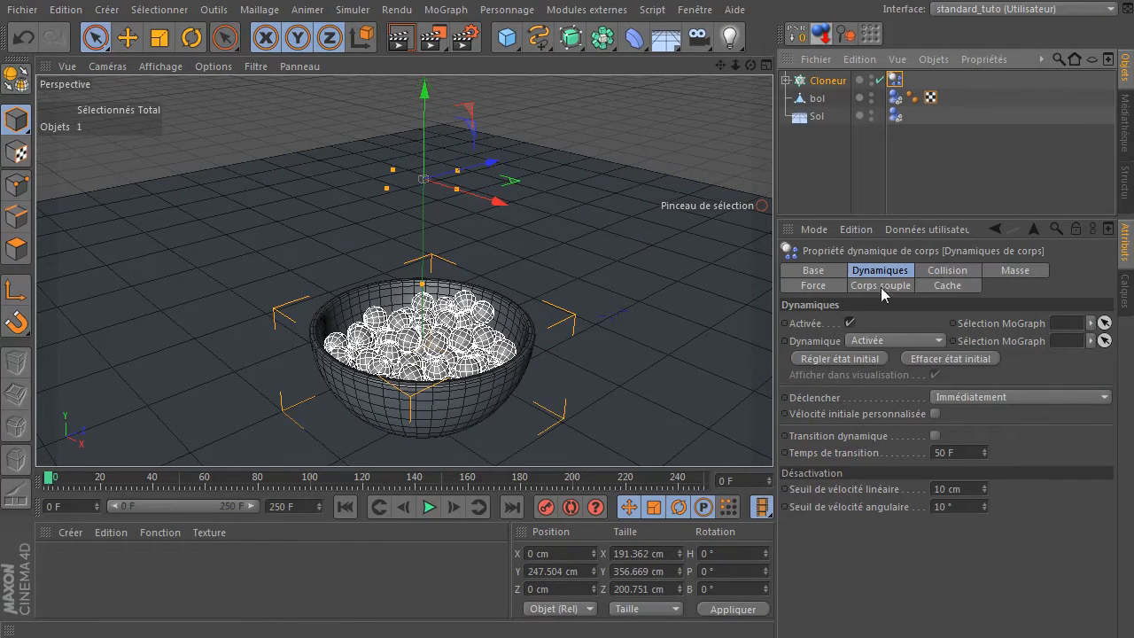
{"action": "left_click", "coordinate": [851, 323]}
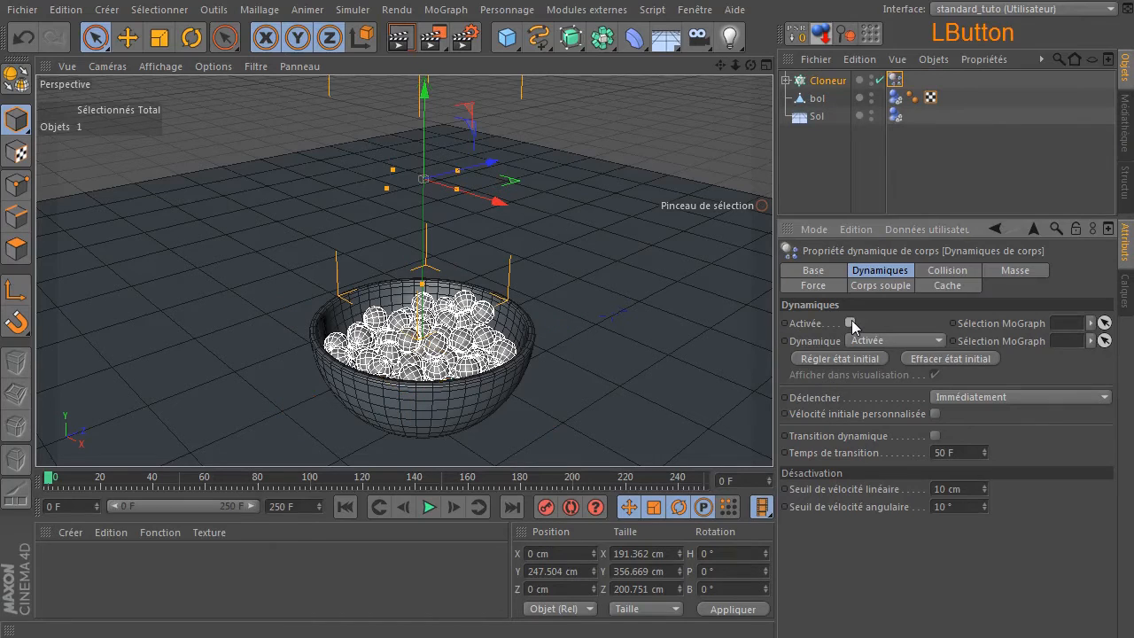
Play the simulation with the Cloneur's dynamics turned off, view the bowl from another angle and pause at frame 232
{"action": "left_click", "coordinate": [345, 507]}
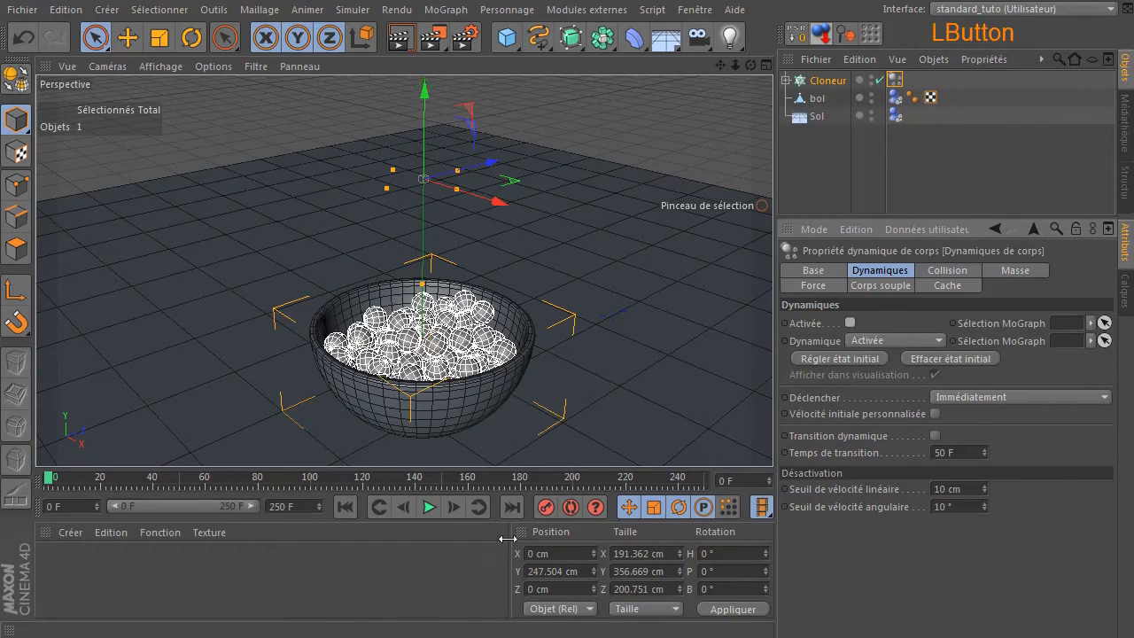
{"action": "left_click", "coordinate": [429, 507]}
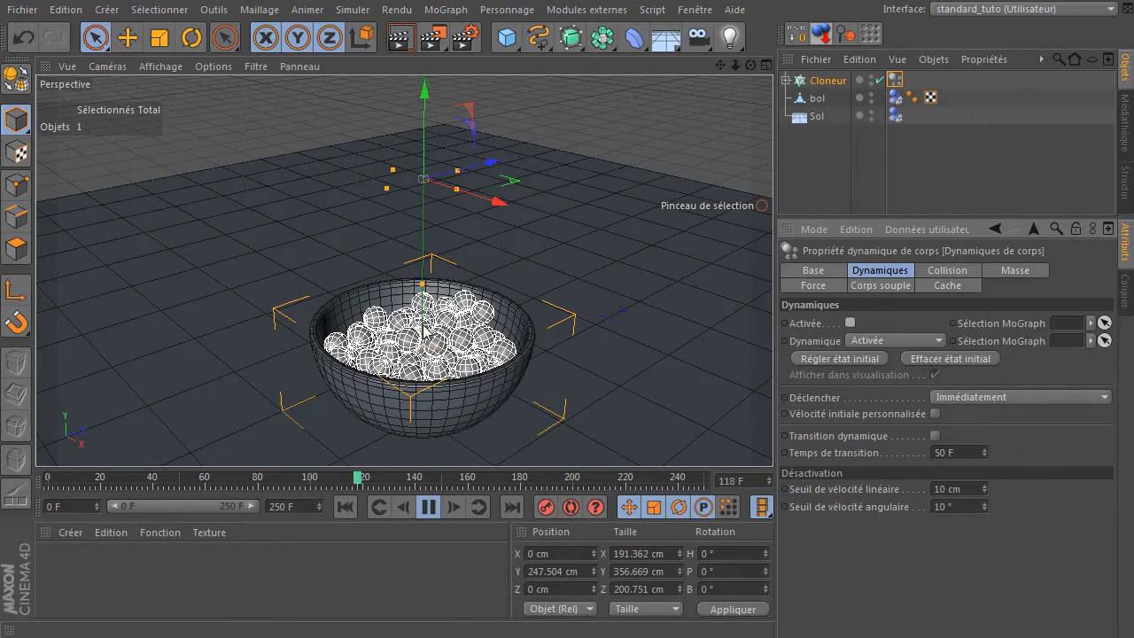
{"action": "left_click_drag", "start_coordinate": [750, 65], "coordinate": [824, 37]}
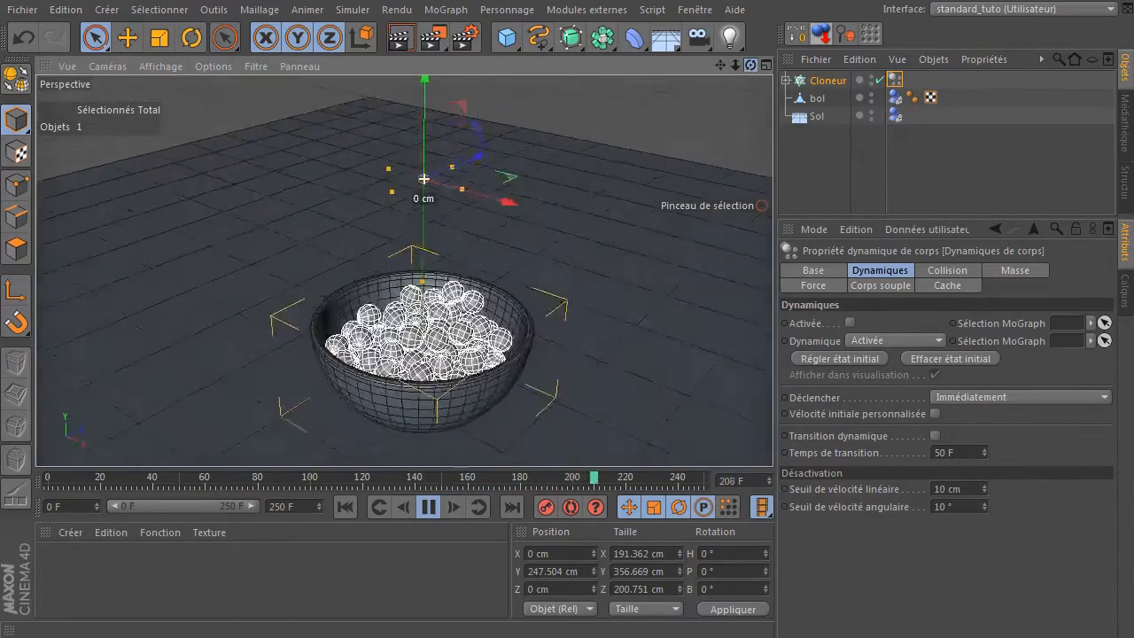
{"action": "left_click", "coordinate": [429, 507]}
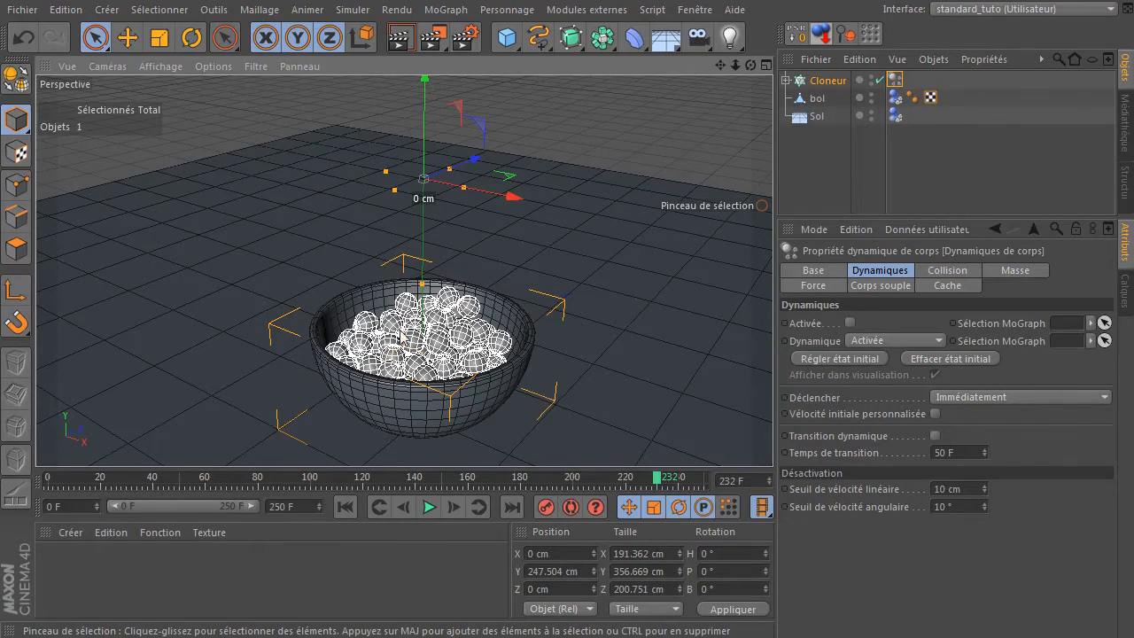
Turn Activée back on in the Cloneur's dynamics tag and replay the simulation, toggling Activée during playback
{"action": "left_click", "coordinate": [850, 323]}
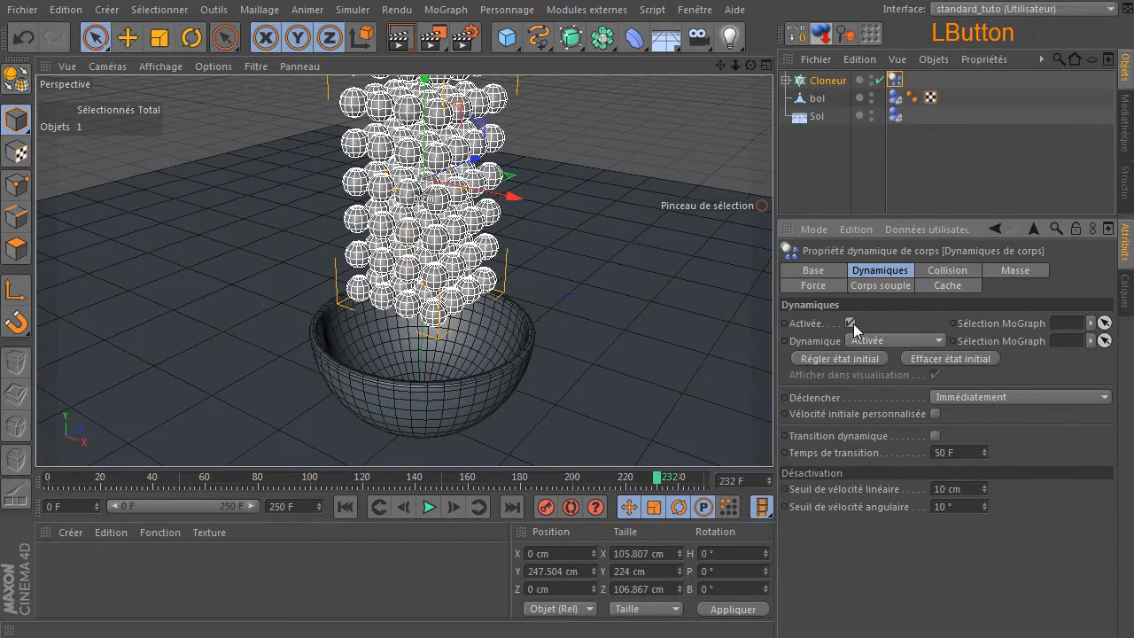
{"action": "left_click", "coordinate": [377, 507]}
{"action": "left_click", "coordinate": [428, 507]}
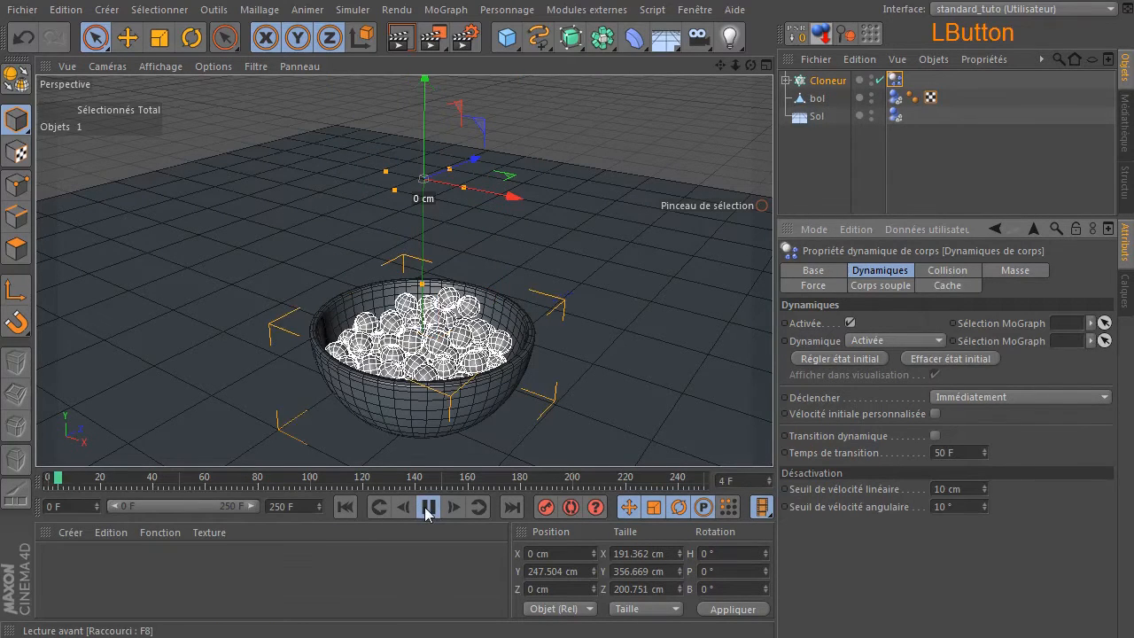
{"action": "left_click", "coordinate": [850, 324]}
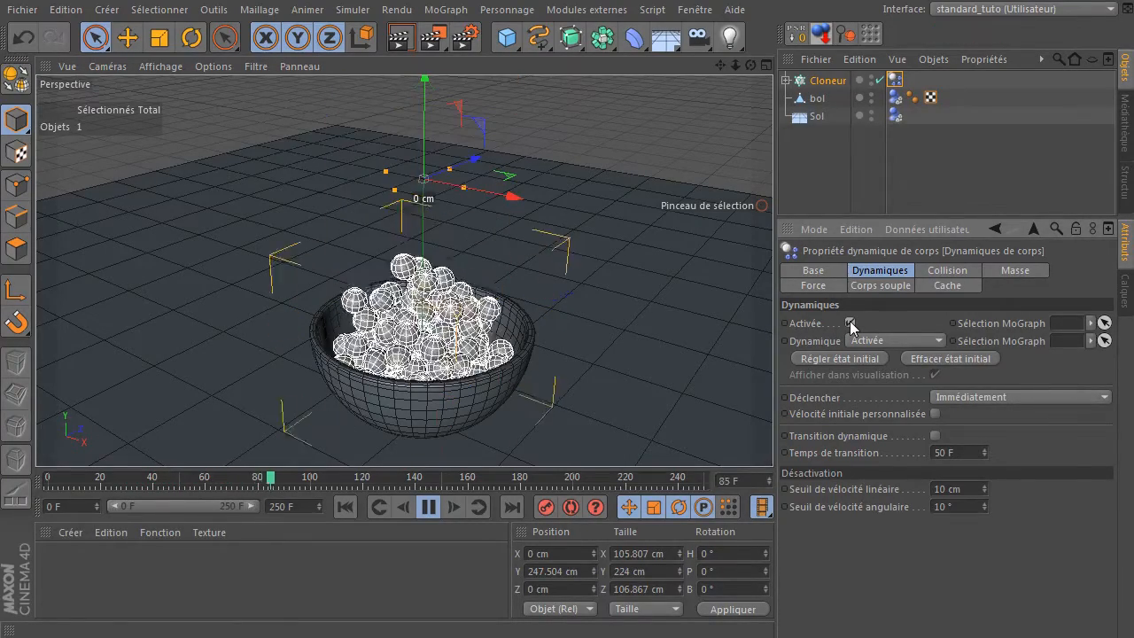
Try Dynamique set to Désactivée during playback, restore it to Activée, then stop and rewind to the first frame
{"action": "left_click", "coordinate": [873, 340]}
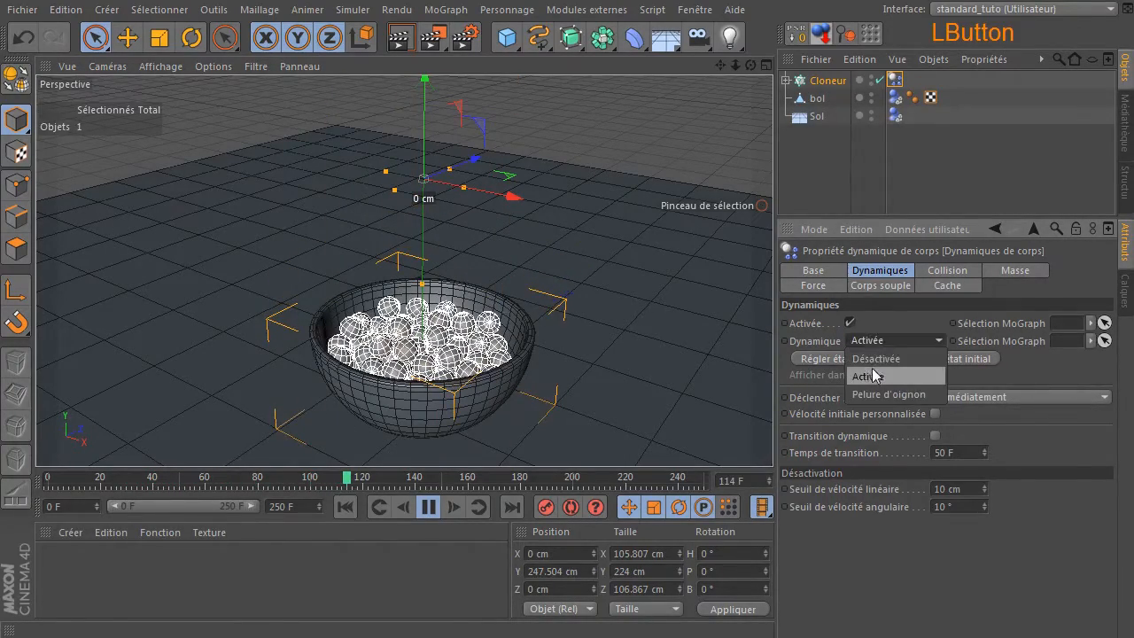
{"action": "left_click", "coordinate": [880, 362]}
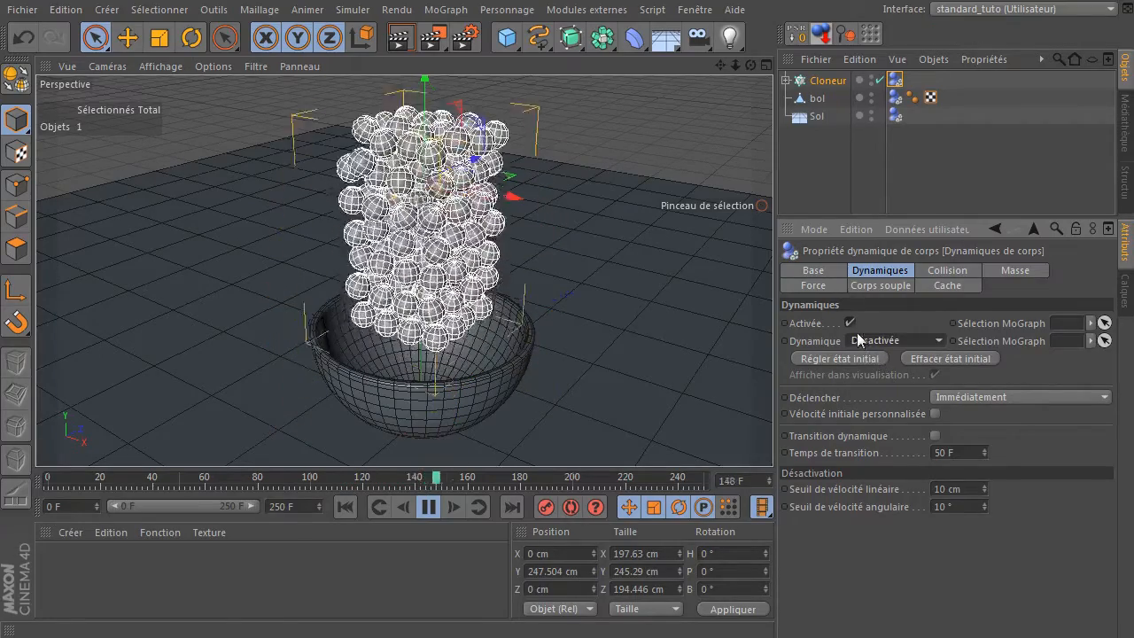
{"action": "left_click", "coordinate": [872, 340]}
{"action": "left_click", "coordinate": [871, 376]}
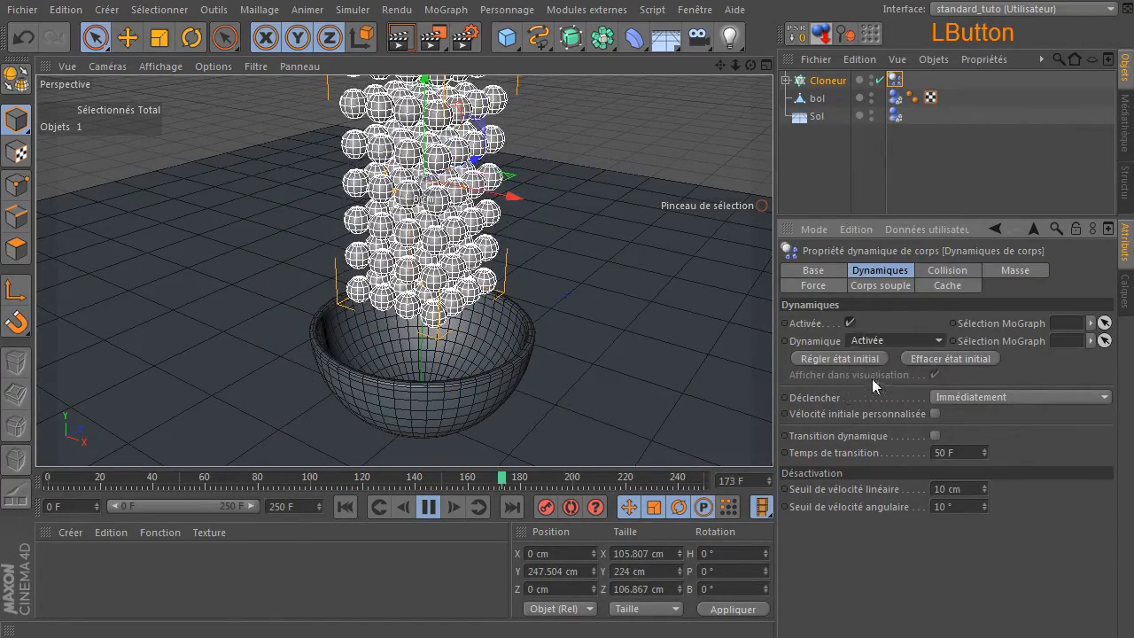
{"action": "left_click", "coordinate": [428, 511]}
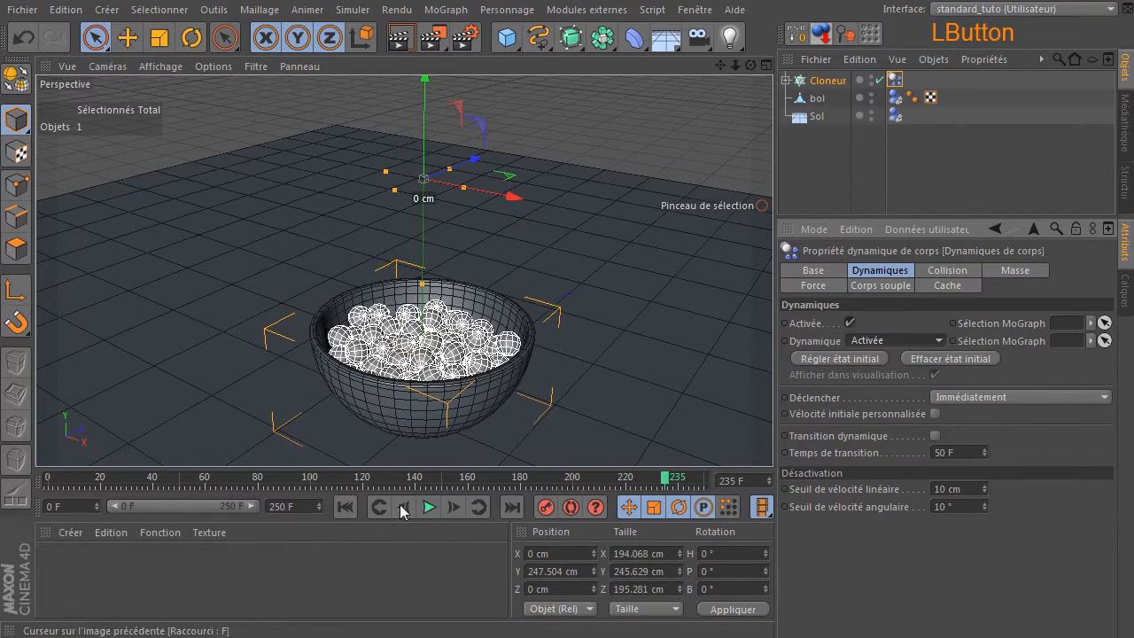
{"action": "left_click", "coordinate": [345, 505]}
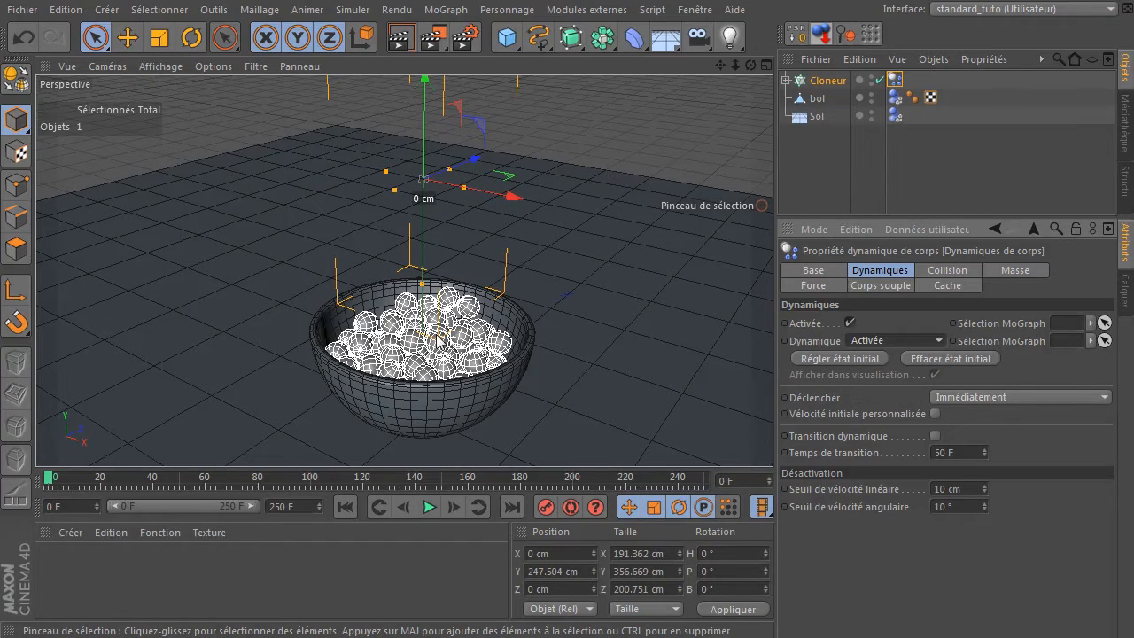
Hide the Cloneur in both the viewport and the render
{"action": "left_click", "coordinate": [566, 233]}
{"action": "scroll", "coordinate": [578, 235], "scroll_direction": "down", "scroll_amount": 4}
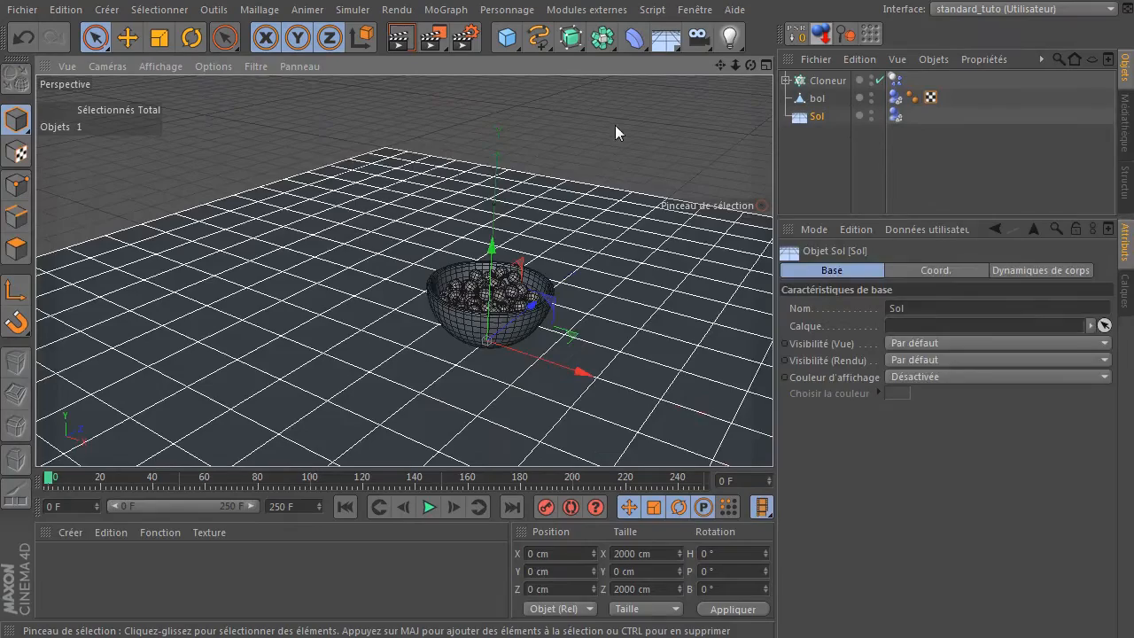
{"action": "left_click", "coordinate": [710, 130]}
{"action": "left_click_drag", "start_coordinate": [751, 64], "coordinate": [704, 78]}
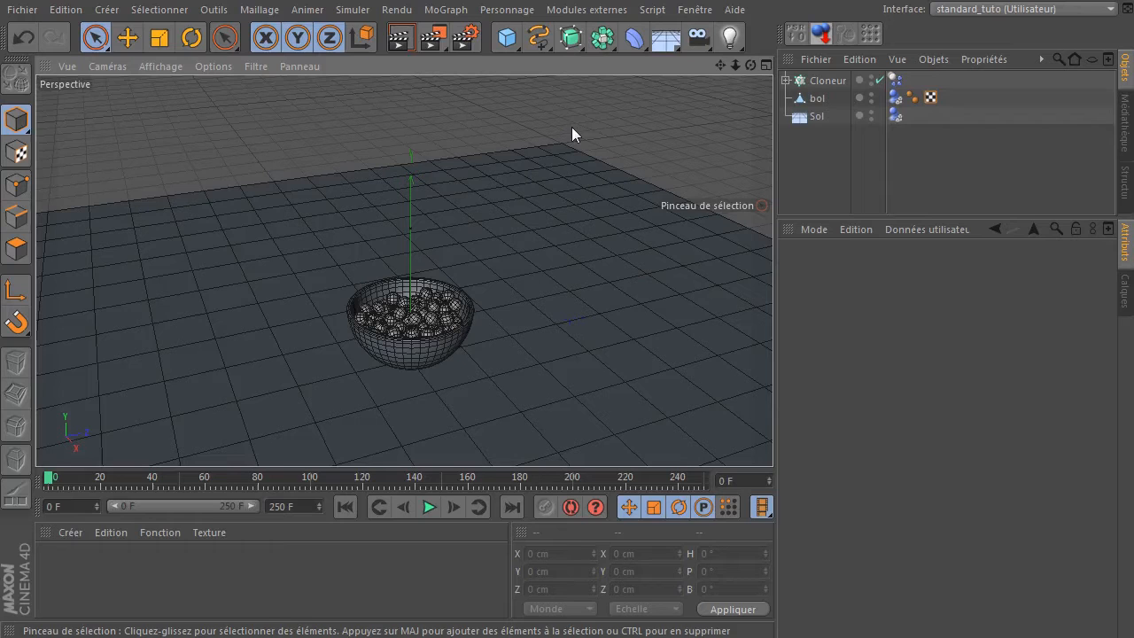
{"action": "left_click", "coordinate": [874, 76]}
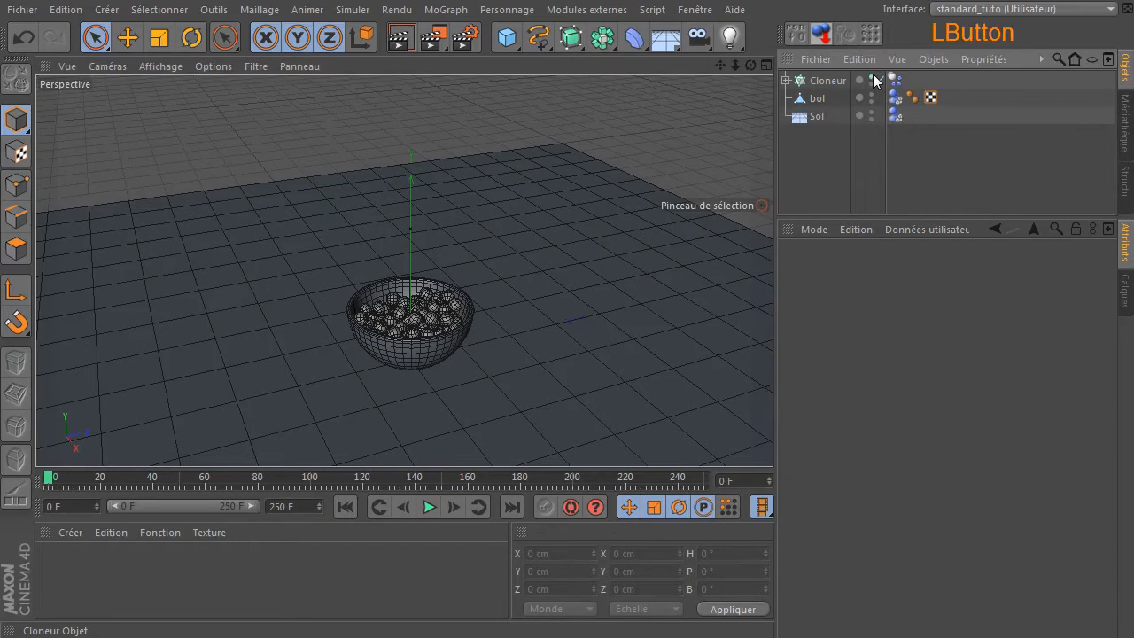
{"action": "left_click", "coordinate": [874, 78]}
{"action": "left_click", "coordinate": [869, 86]}
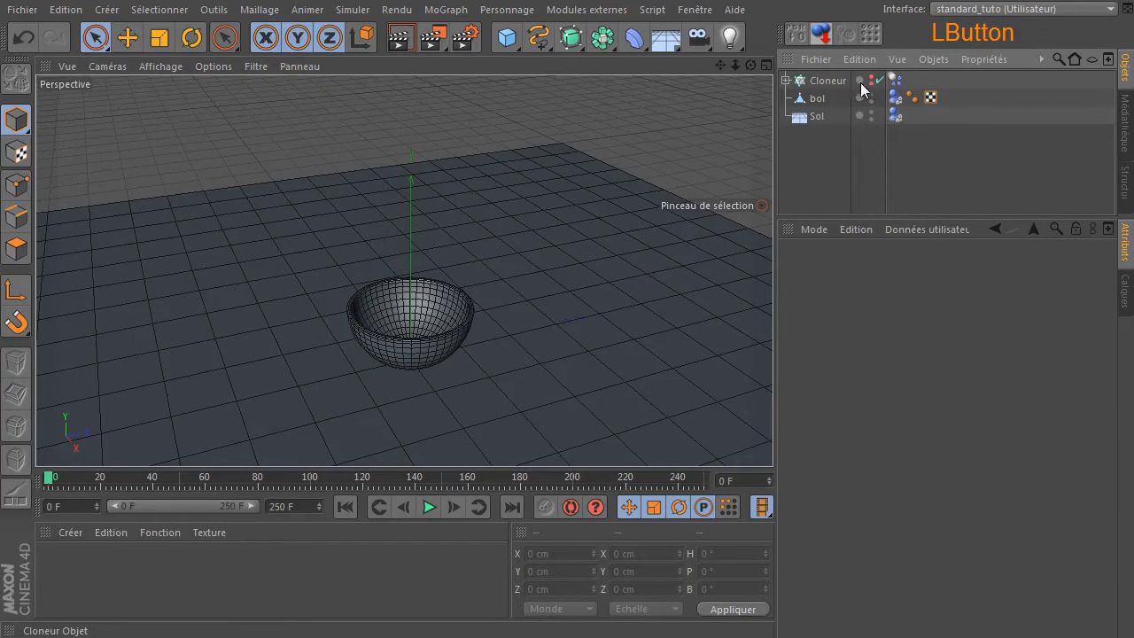
Take the bille sphere out of the Cloneur and place it on its own below Sol in the object hierarchy
{"action": "left_click", "coordinate": [786, 81]}
{"action": "left_click", "coordinate": [825, 99]}
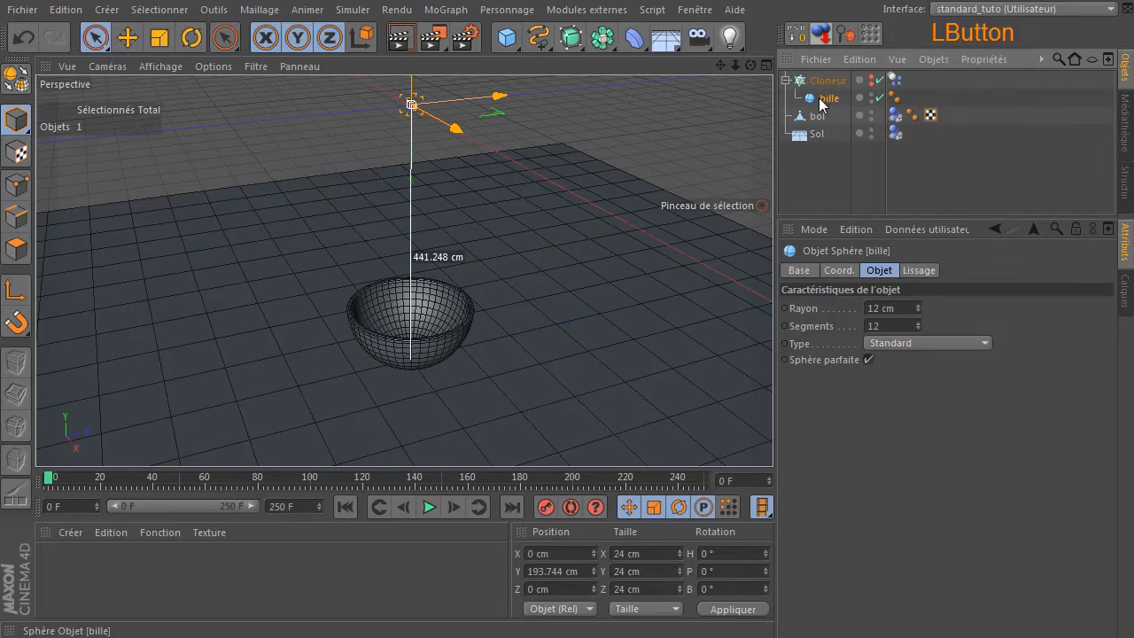
{"action": "left_click_drag", "start_coordinate": [823, 204], "coordinate": [823, 179]}
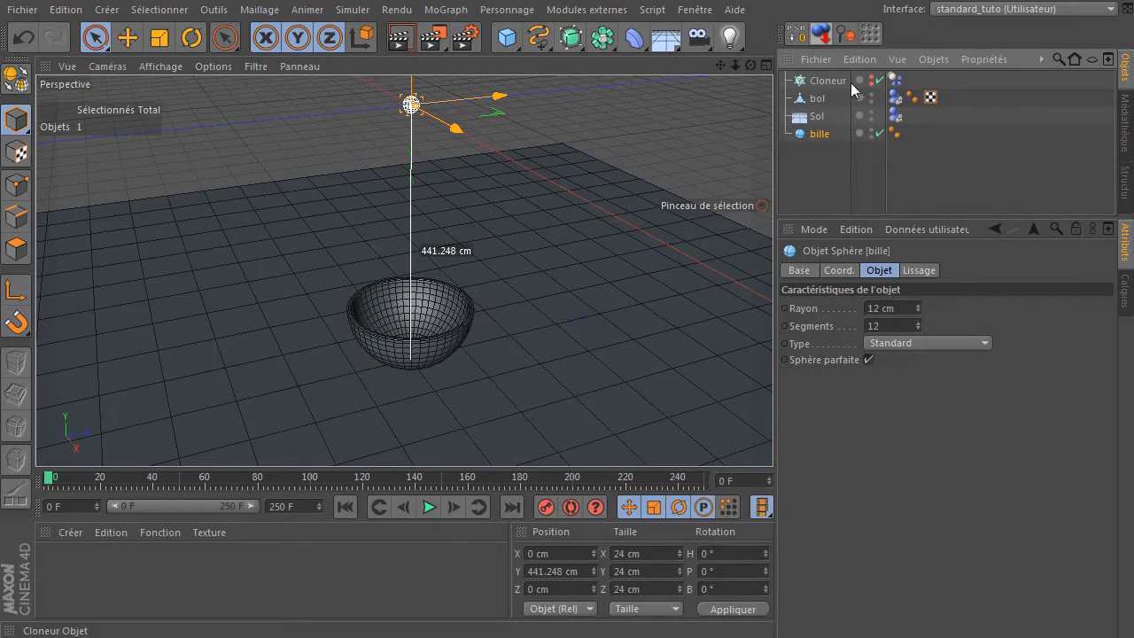
{"action": "left_click", "coordinate": [825, 178]}
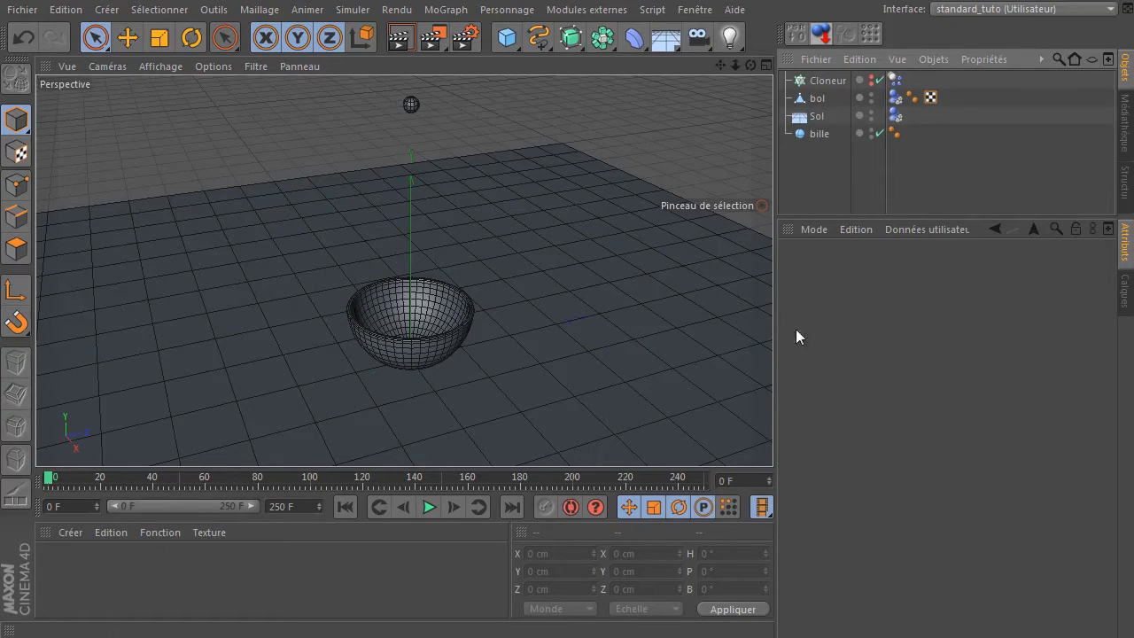
Clear the stored initial state (Effacer état initial) in the Cloneur's dynamics tag
{"action": "left_click", "coordinate": [895, 79]}
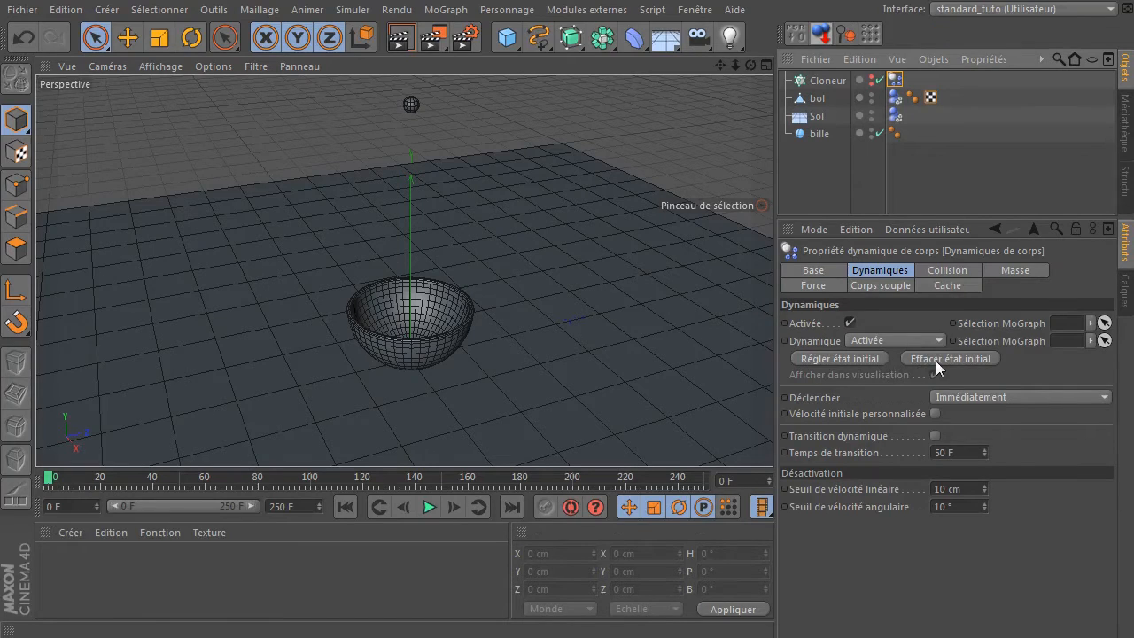
{"action": "left_click", "coordinate": [939, 360]}
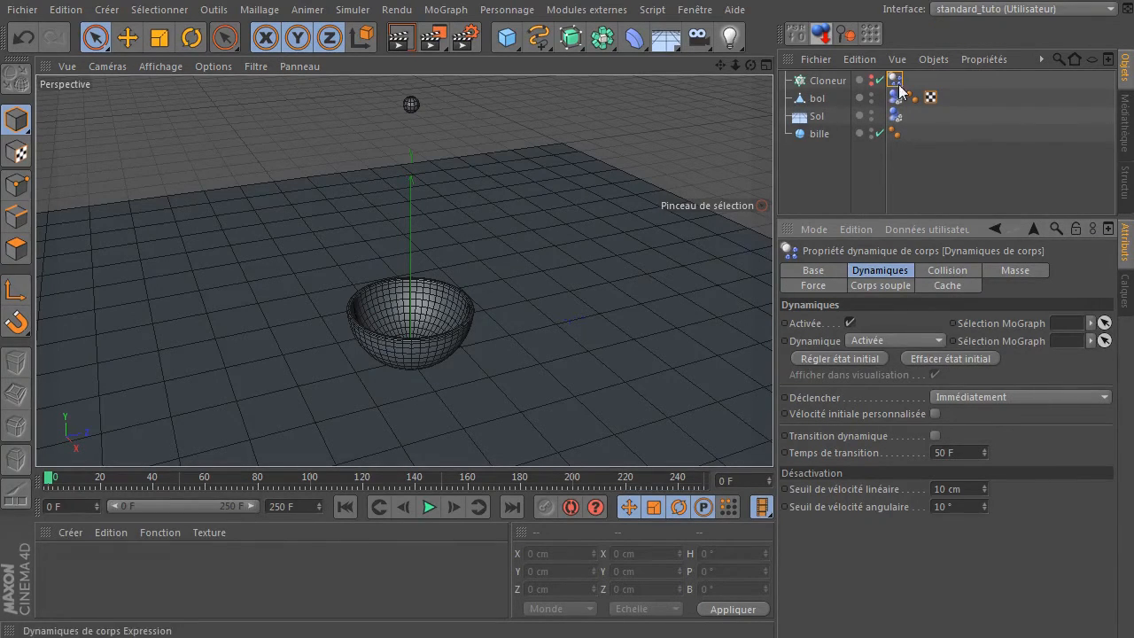
{"action": "left_click", "coordinate": [833, 182]}
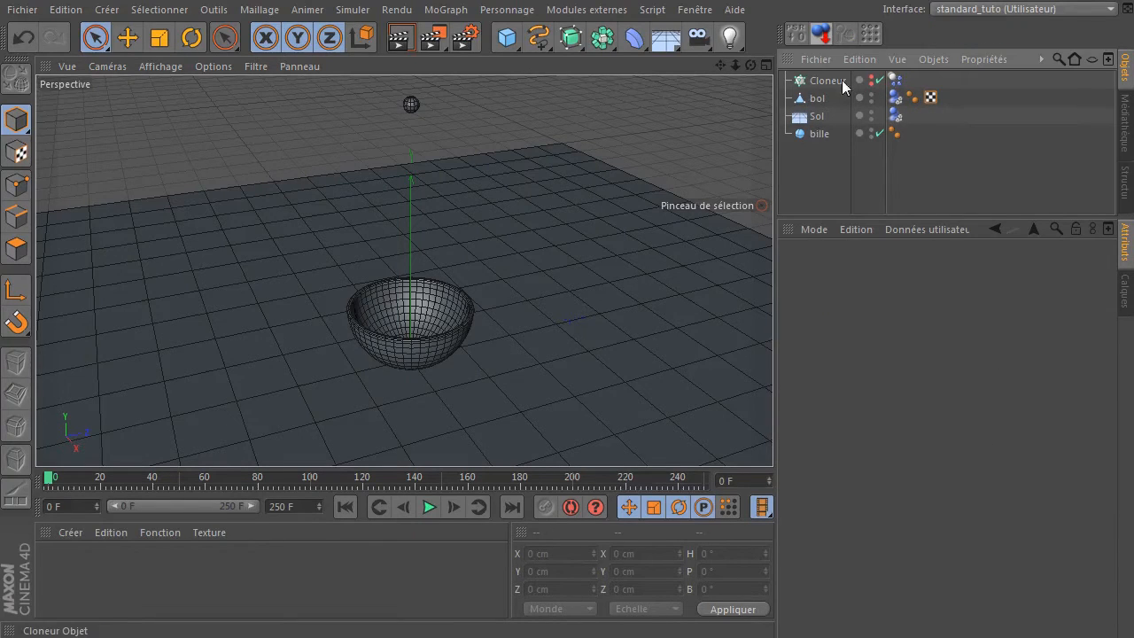
Select the bille sphere, play a few frames to check how it behaves alone, and rewind to the start
{"action": "left_click", "coordinate": [819, 138]}
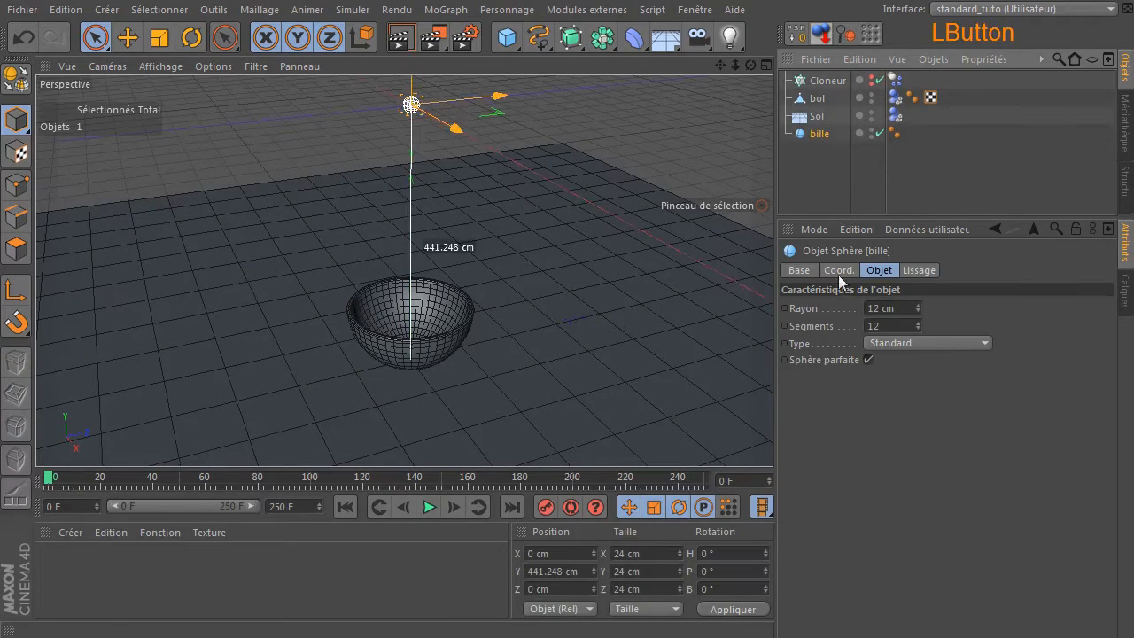
{"action": "left_click", "coordinate": [430, 509]}
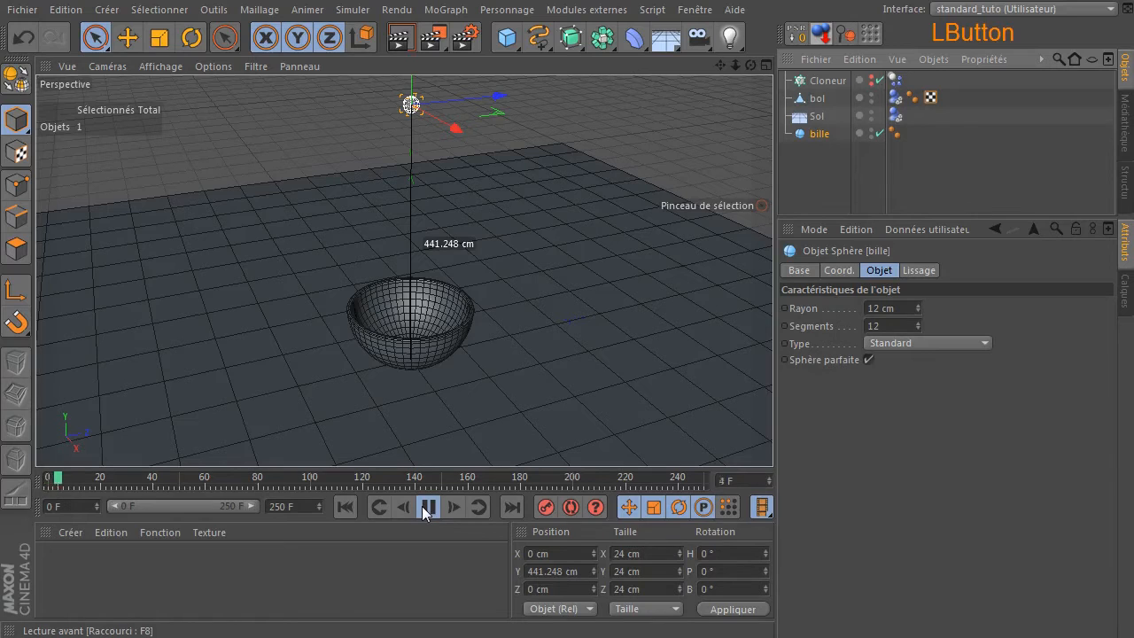
{"action": "left_click", "coordinate": [427, 507]}
{"action": "left_click", "coordinate": [345, 506]}
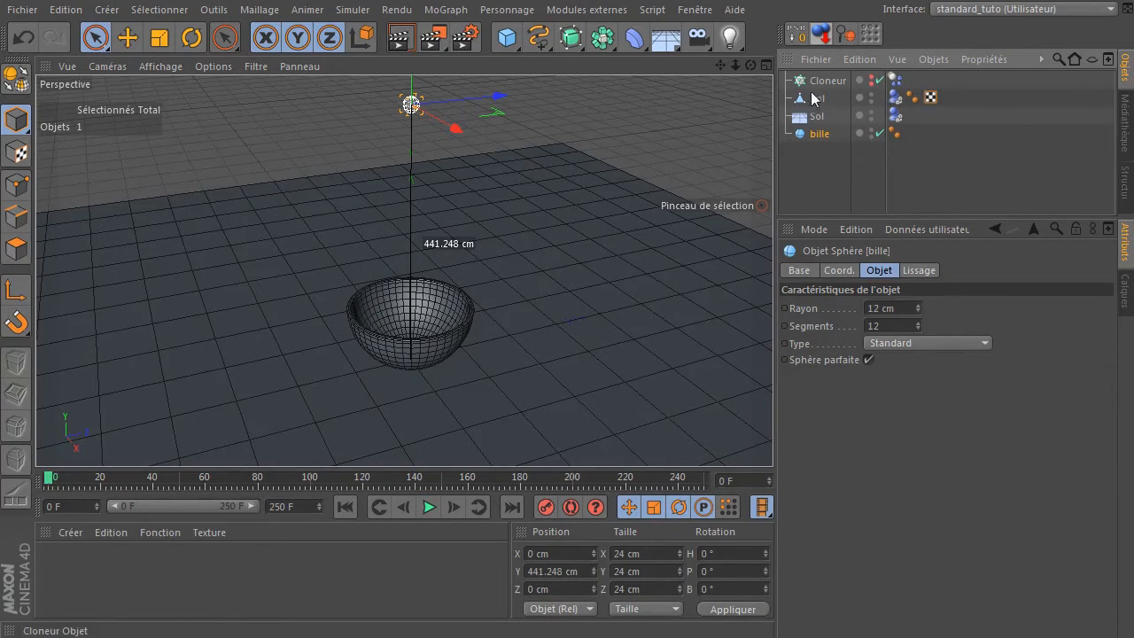
Add a particle emitter and move it beside and above the bowl, to about Y 190 cm and Z -151 cm
{"action": "left_click", "coordinate": [818, 152]}
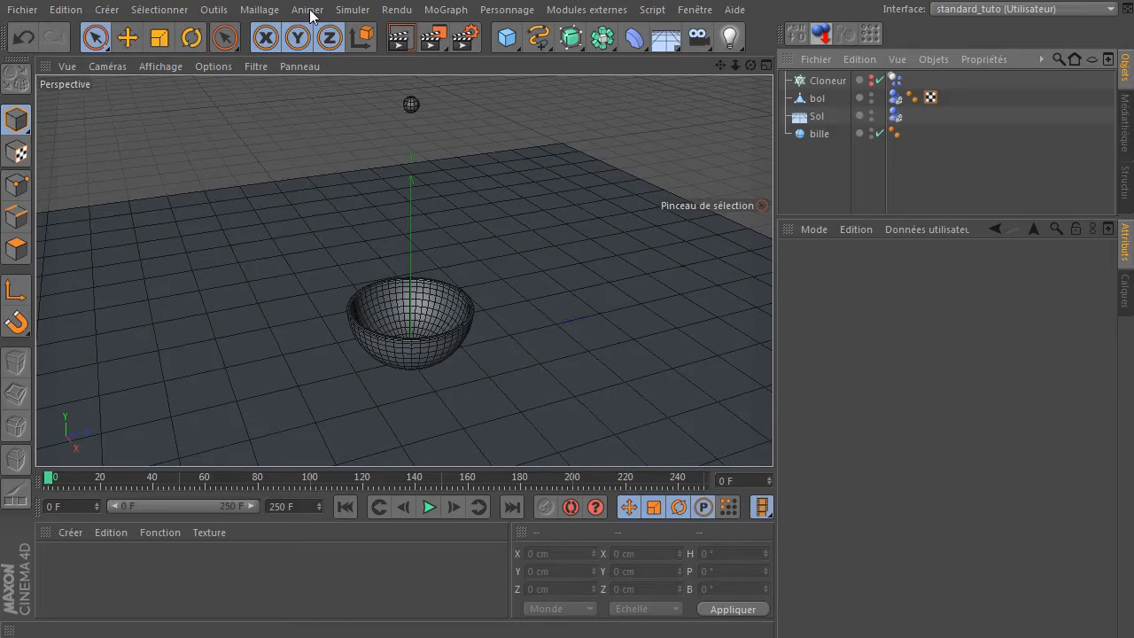
{"action": "left_click", "coordinate": [352, 10]}
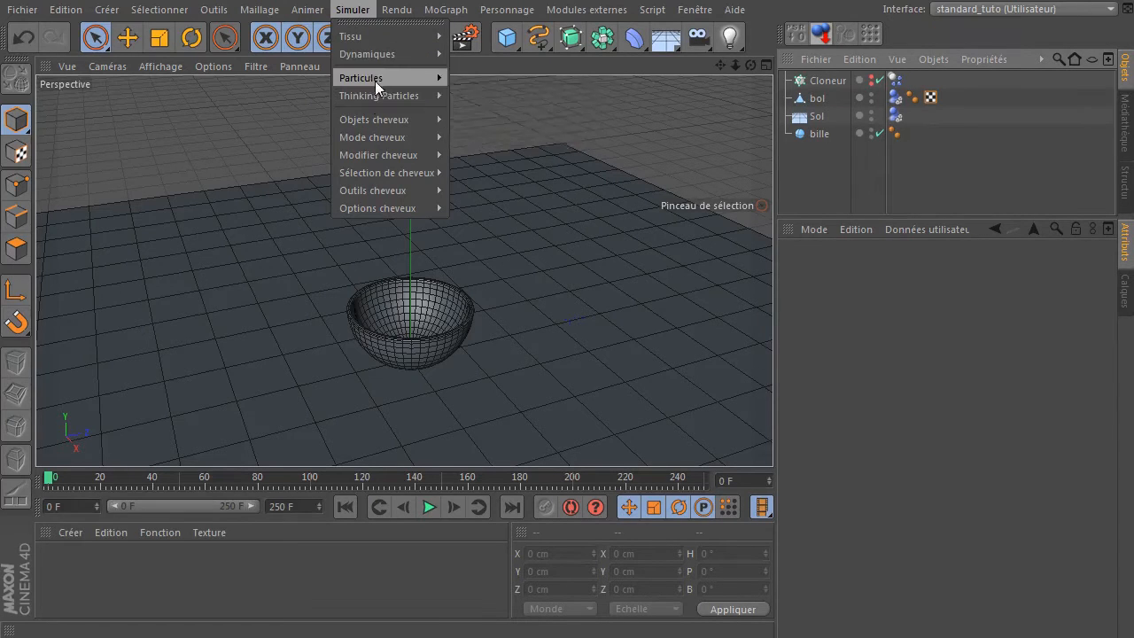
{"action": "mouse_move", "coordinate": [379, 78]}
{"action": "left_click", "coordinate": [472, 83]}
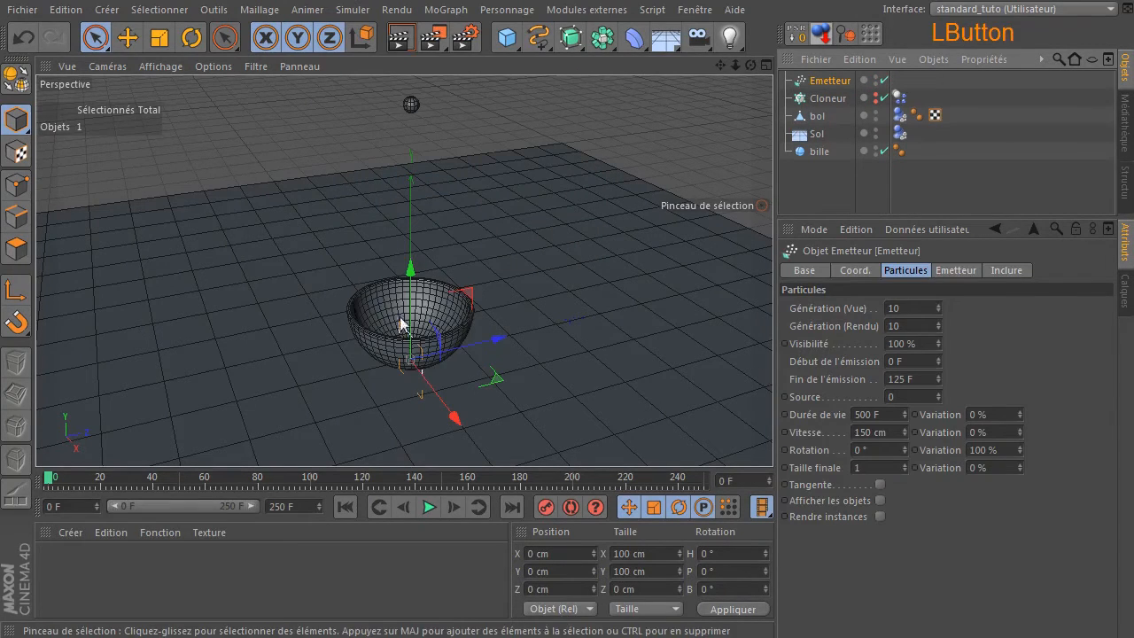
{"action": "left_click_drag", "start_coordinate": [409, 273], "coordinate": [405, 168]}
{"action": "left_click_drag", "start_coordinate": [496, 245], "coordinate": [409, 257]}
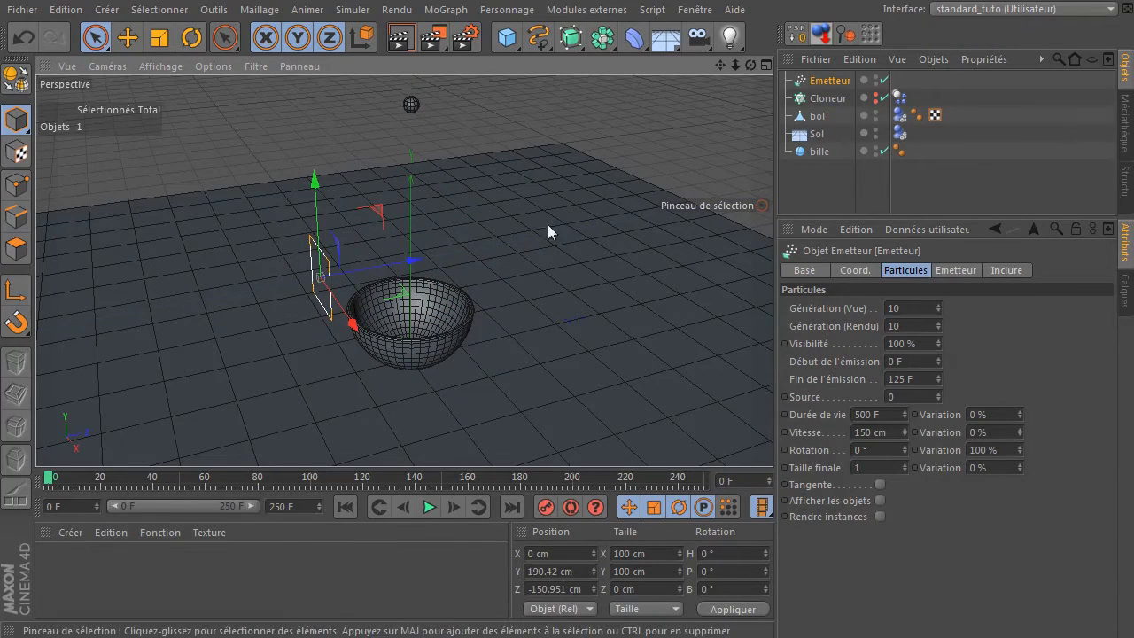
Make the bille sphere a child of the Emetteur and select the Emetteur
{"action": "left_click_drag", "start_coordinate": [832, 81], "coordinate": [834, 151]}
{"action": "left_click", "coordinate": [818, 133]}
{"action": "left_click", "coordinate": [824, 137]}
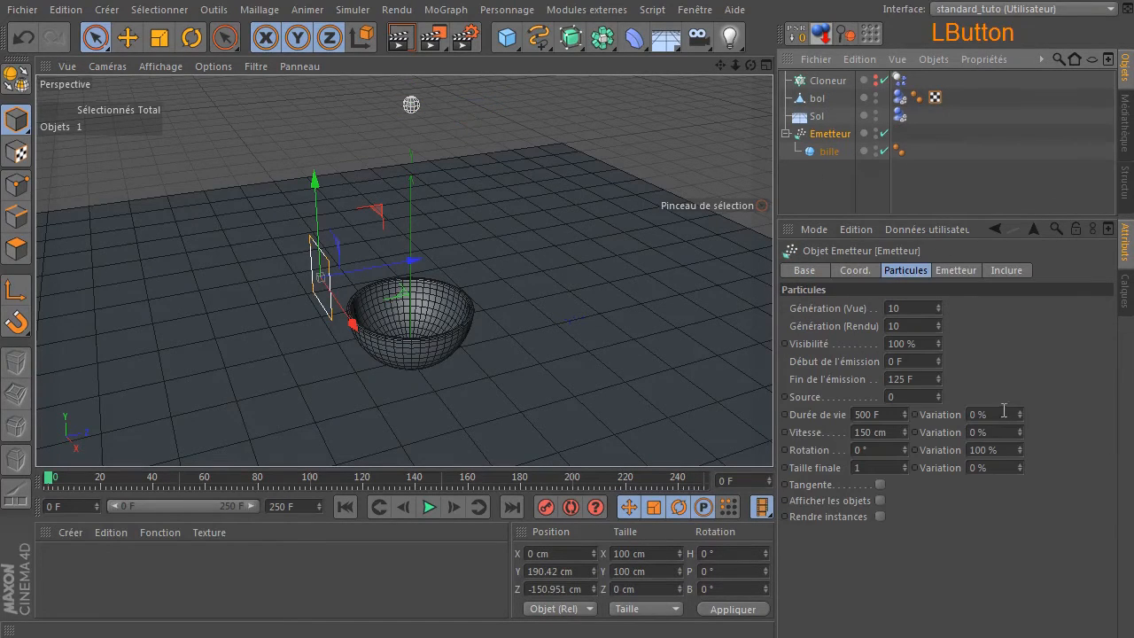
Enable Afficher les objets for the Emetteur, play the emission to check the balls' path, and rewind to the start
{"action": "left_click", "coordinate": [879, 500]}
{"action": "left_click", "coordinate": [428, 509]}
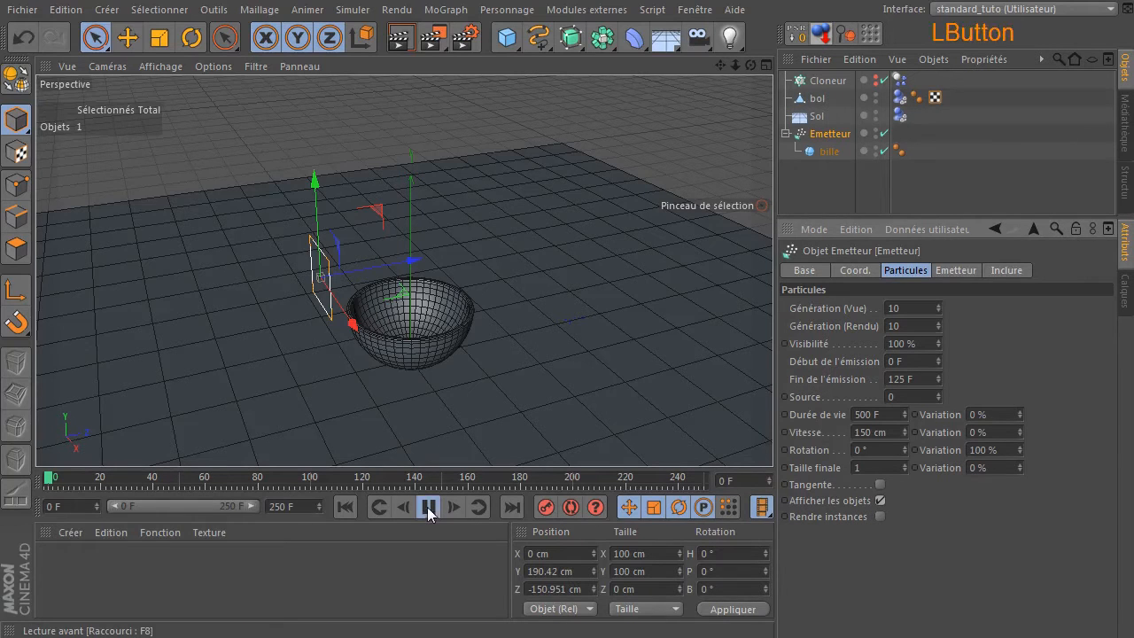
{"action": "left_click", "coordinate": [428, 511]}
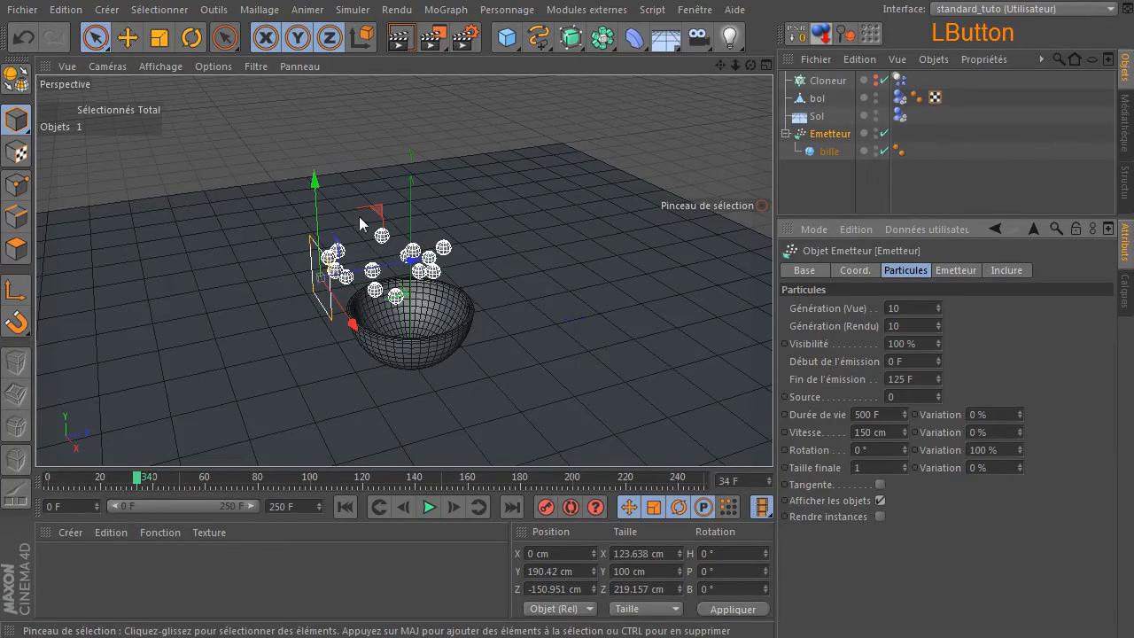
{"action": "scroll", "coordinate": [368, 301], "scroll_direction": "up", "scroll_amount": 2}
{"action": "scroll", "coordinate": [369, 311], "scroll_direction": "up", "scroll_amount": 1}
{"action": "scroll", "coordinate": [371, 315], "scroll_direction": "down", "scroll_amount": 1}
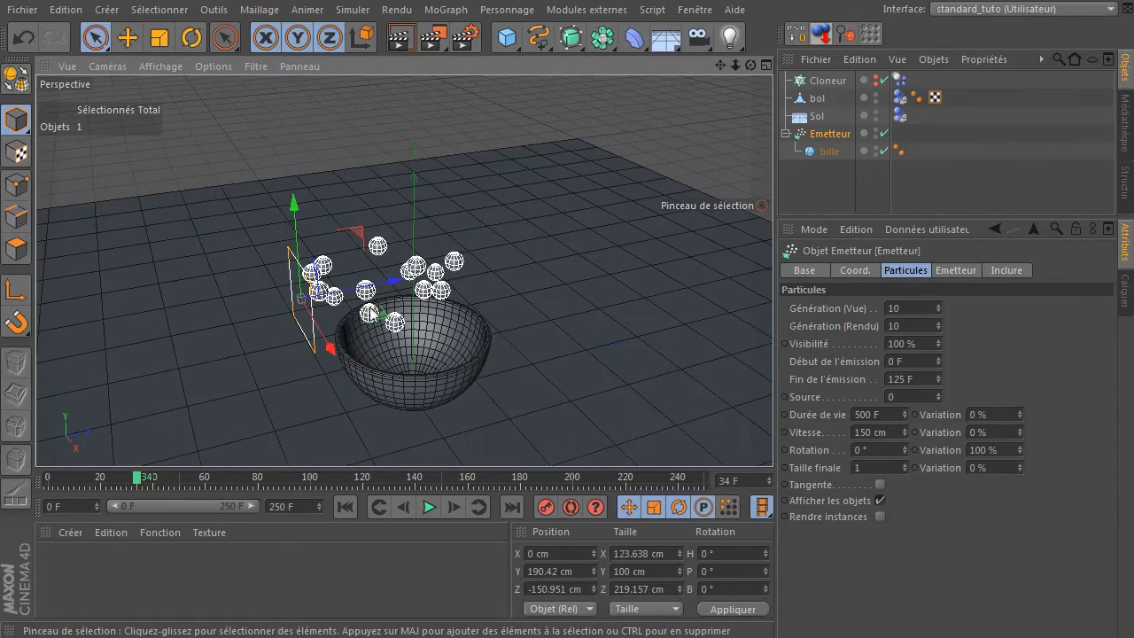
{"action": "left_click", "coordinate": [428, 510]}
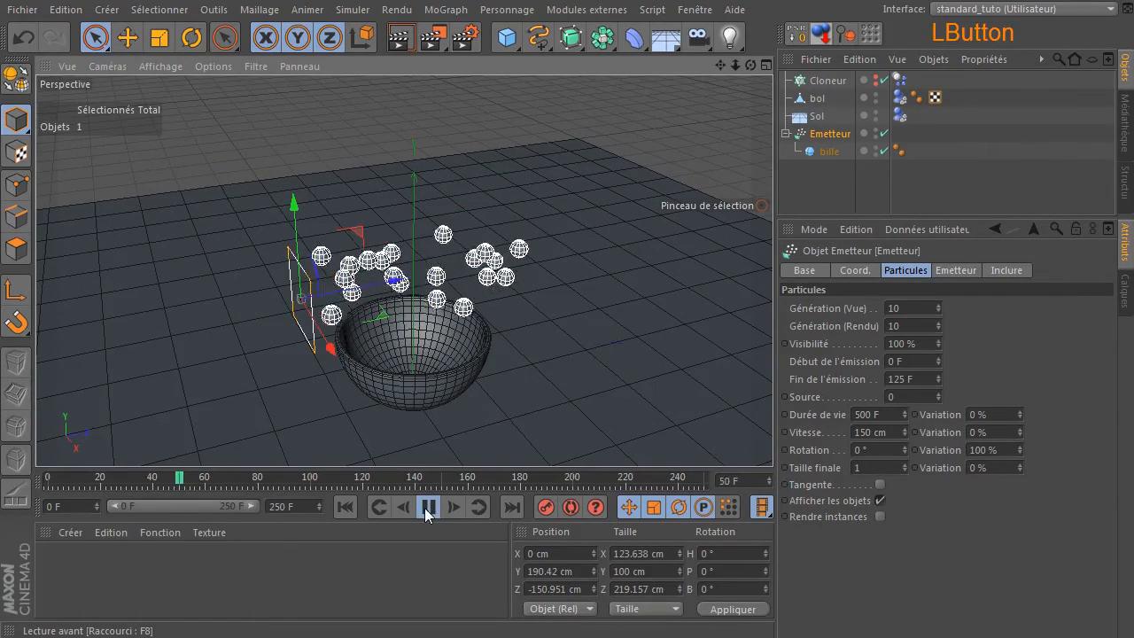
{"action": "left_click", "coordinate": [426, 511]}
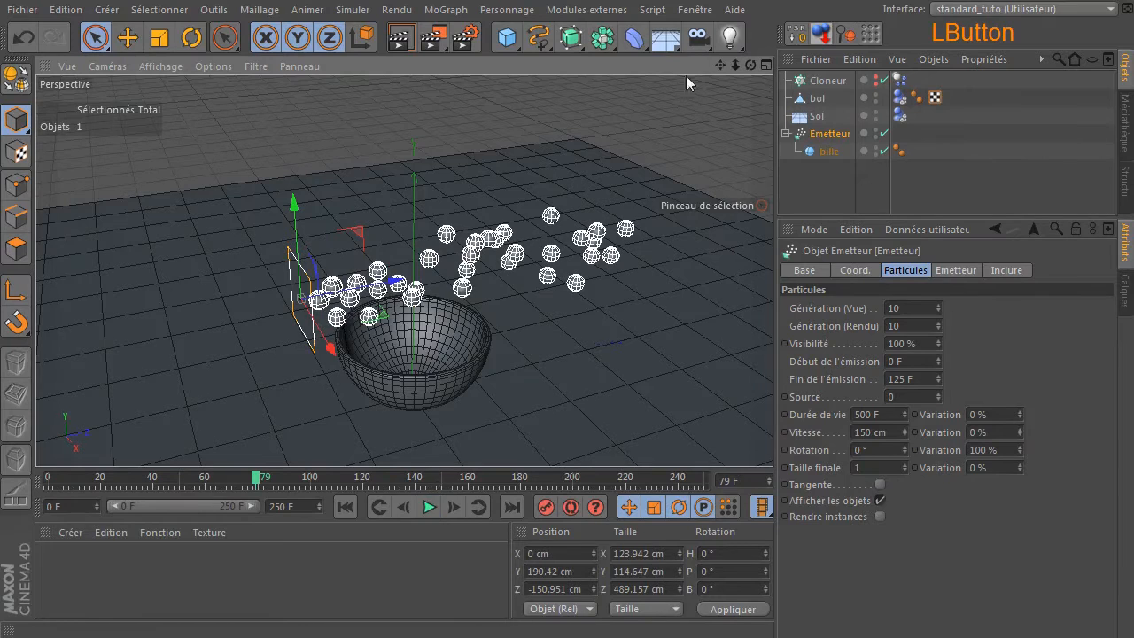
{"action": "left_click", "coordinate": [345, 507]}
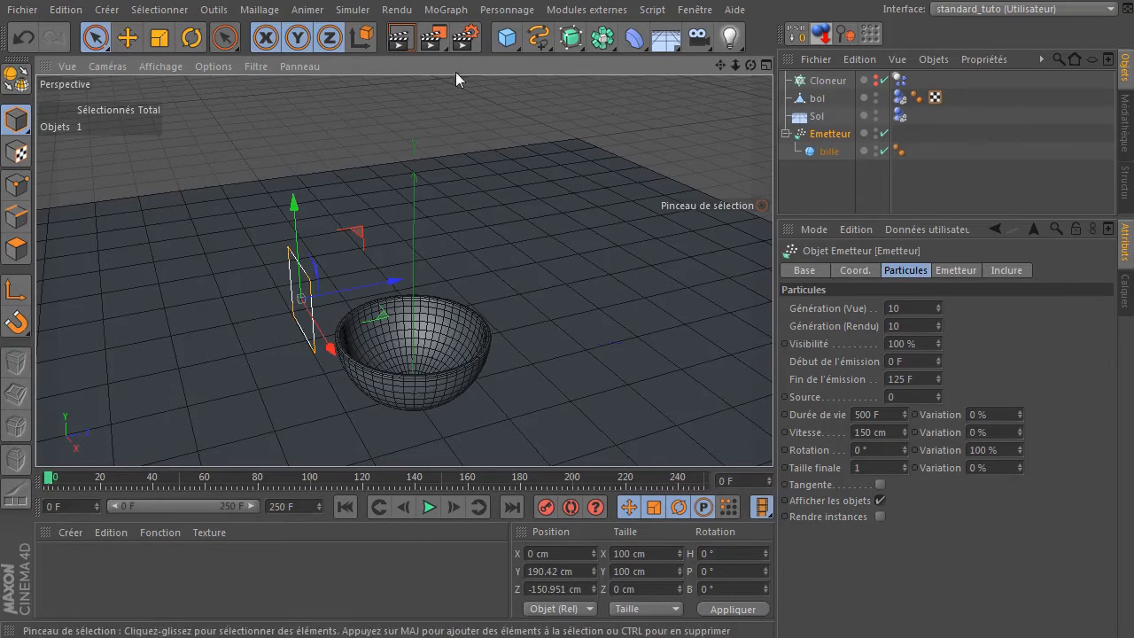
Add a Gravité particle modifier, raise it above the bowl to about Y 169 cm, and play the emission to check the fall
{"action": "left_click", "coordinate": [352, 10]}
{"action": "mouse_move", "coordinate": [377, 80]}
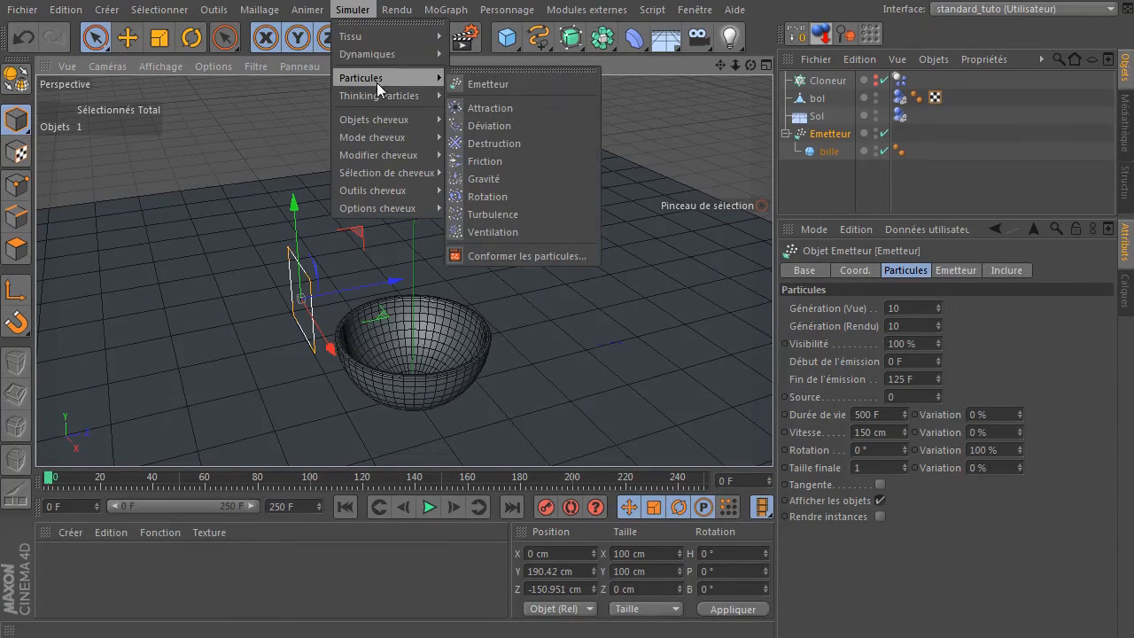
{"action": "left_click", "coordinate": [509, 178]}
{"action": "left_click_drag", "start_coordinate": [414, 310], "coordinate": [446, 202]}
{"action": "left_click", "coordinate": [429, 507]}
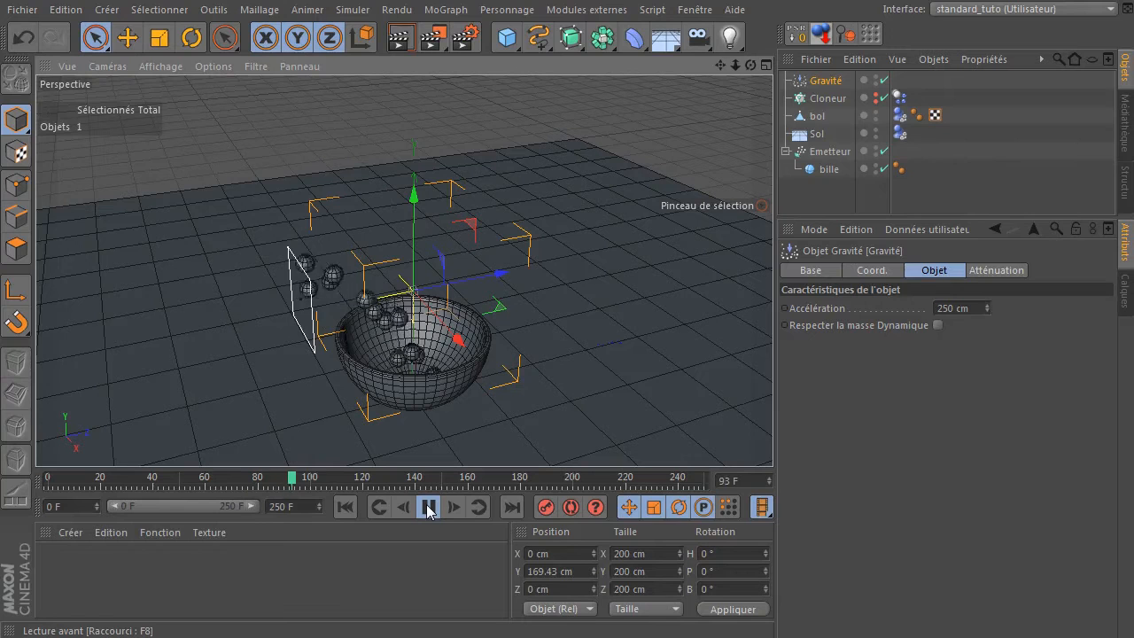
{"action": "left_click", "coordinate": [429, 507]}
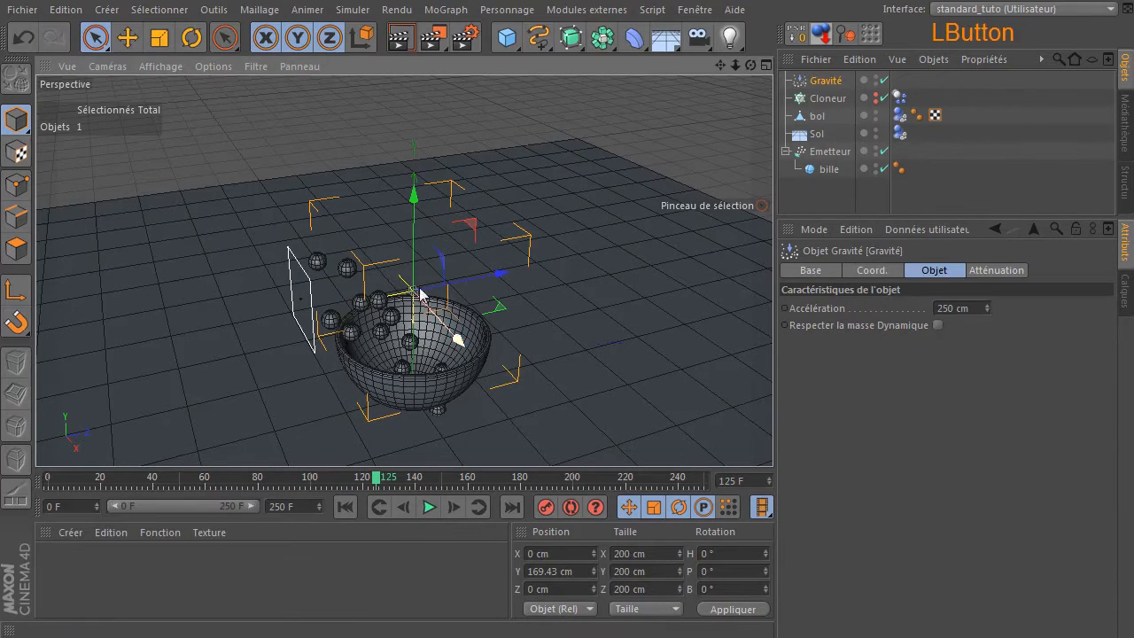
{"action": "left_click", "coordinate": [306, 10]}
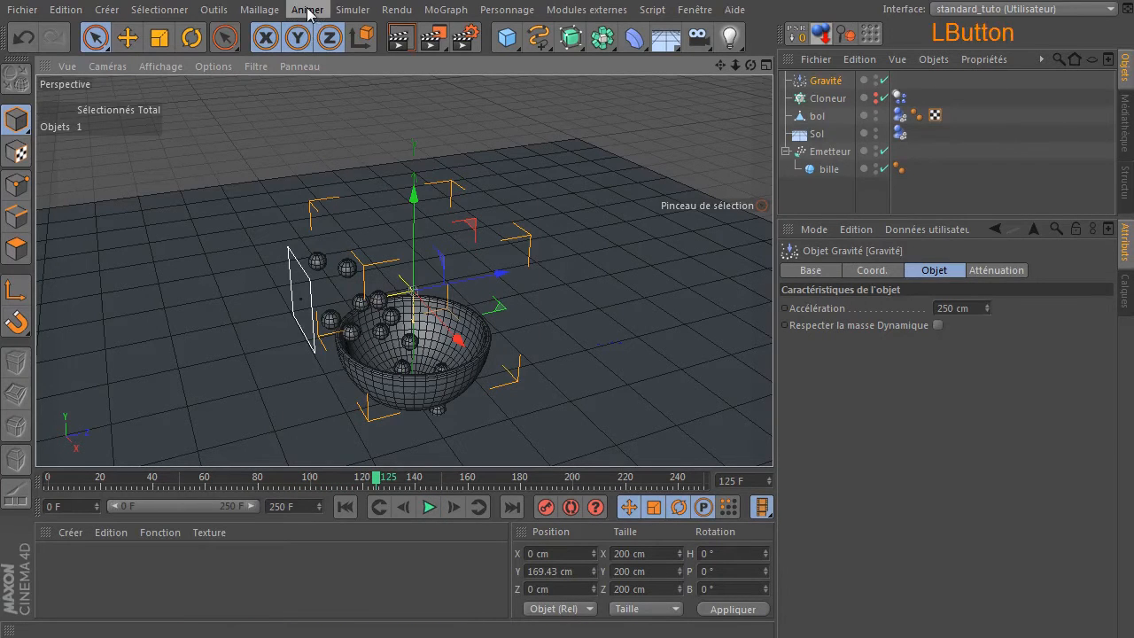
{"action": "mouse_move", "coordinate": [352, 11]}
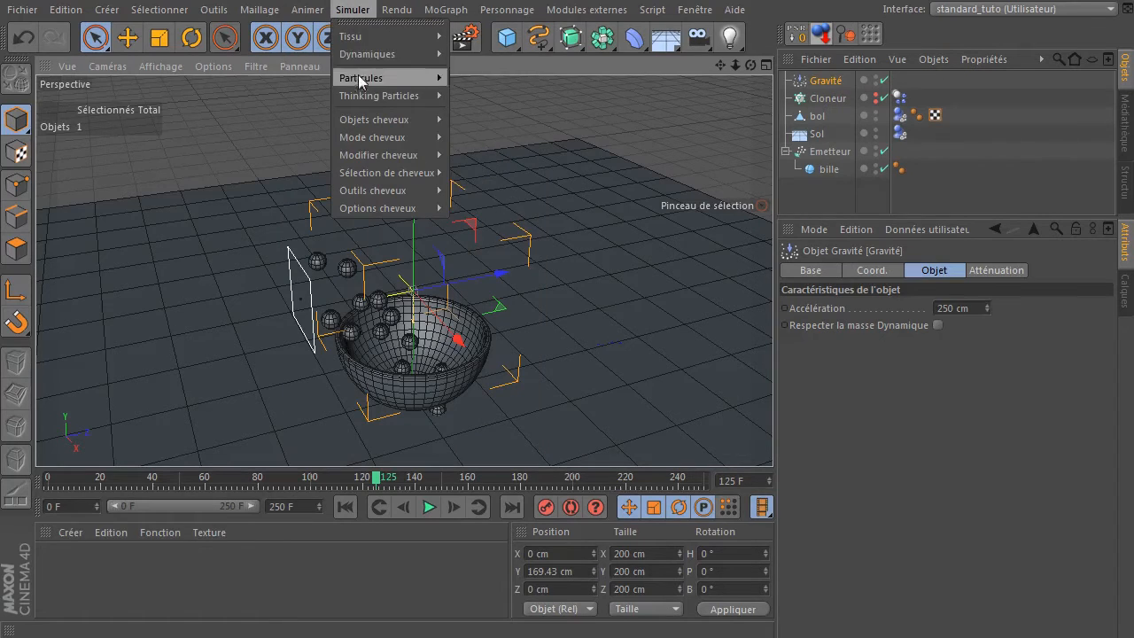
{"action": "mouse_move", "coordinate": [376, 77]}
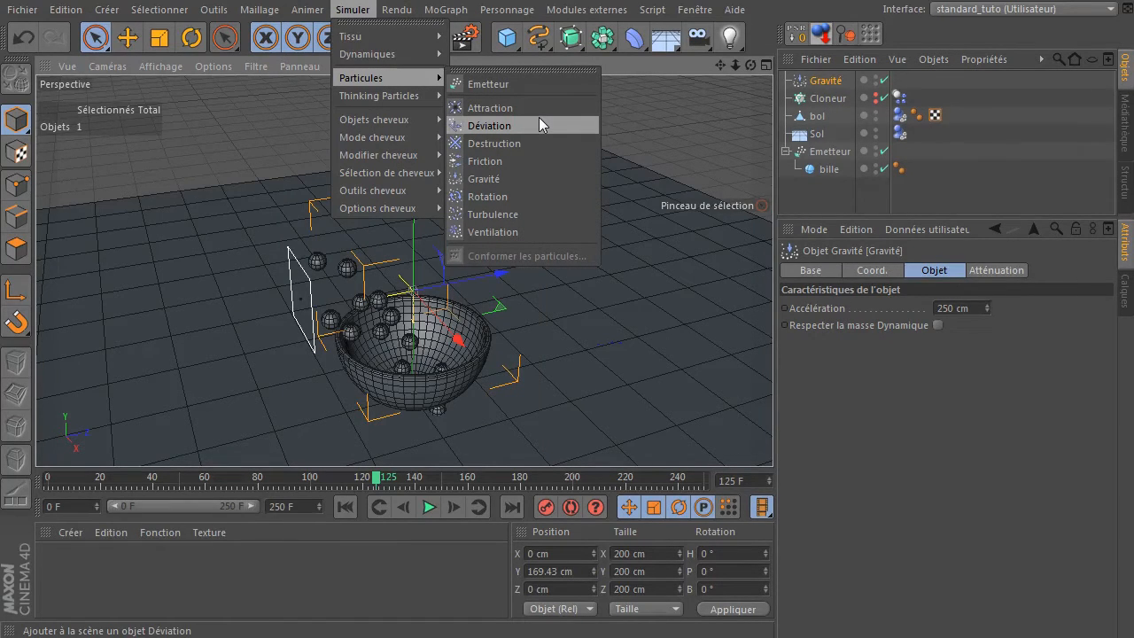
{"action": "left_click", "coordinate": [689, 104]}
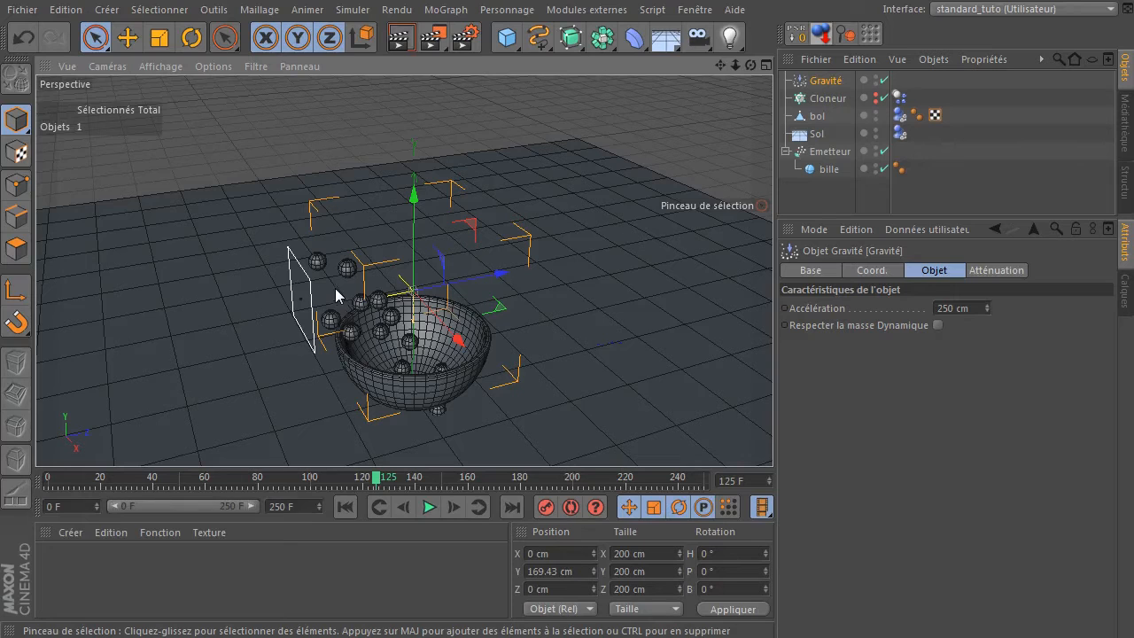
Convert the Emetteur to an editable object and expand its child objects
{"action": "left_click", "coordinate": [819, 158]}
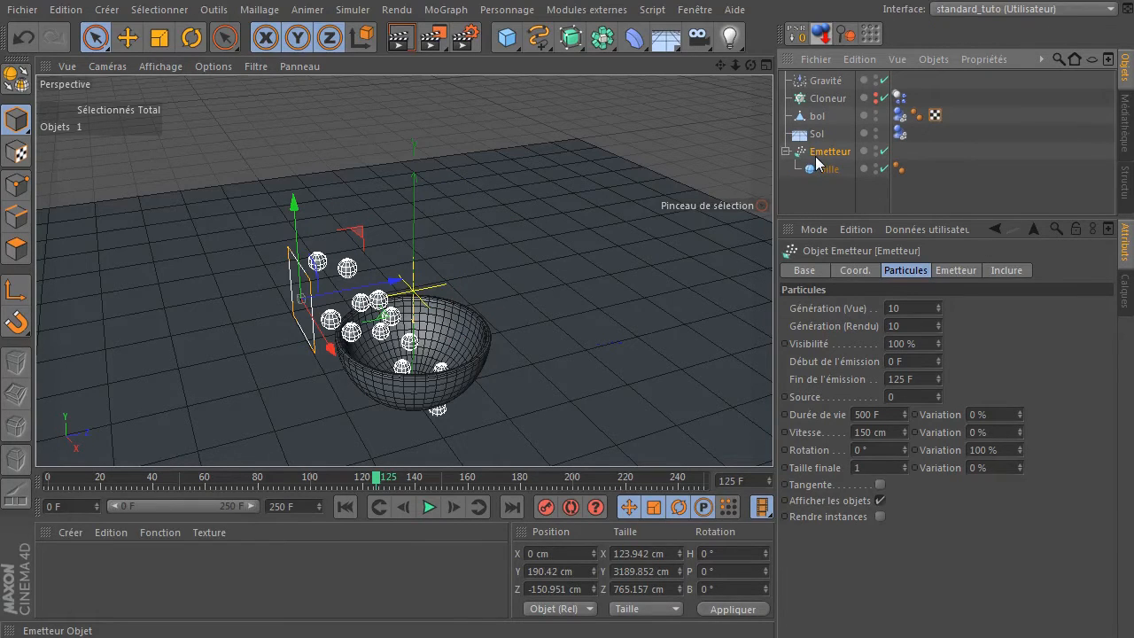
{"action": "key", "text": "c"}
{"action": "left_click", "coordinate": [785, 151]}
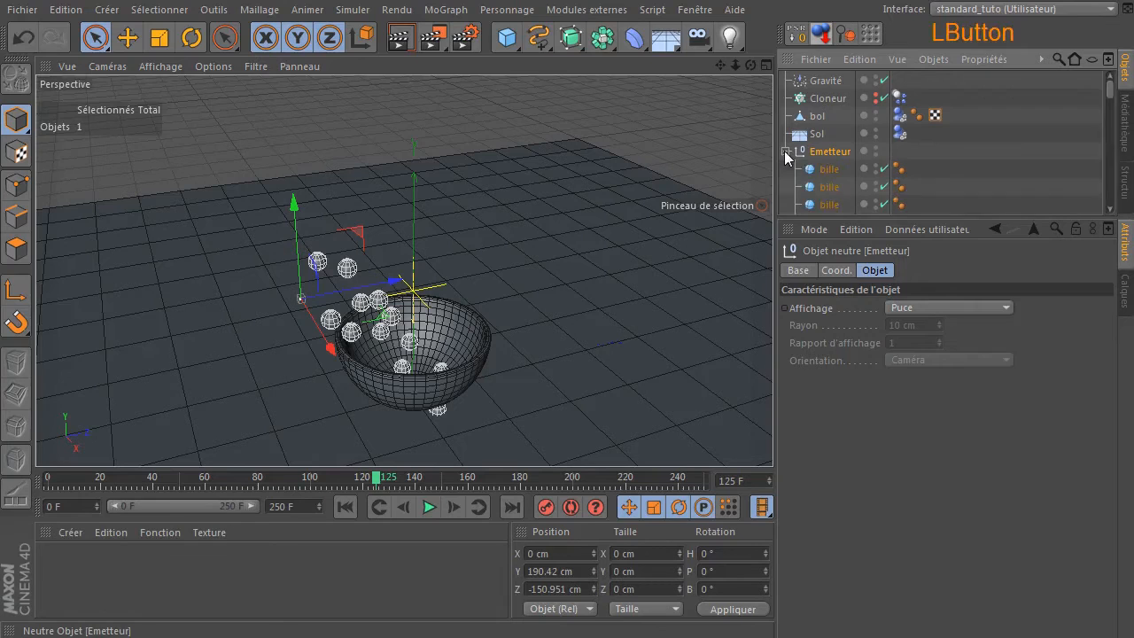
Examine the individual bille spheres under the Emetteur and where each one sits in the scene
{"action": "left_click", "coordinate": [829, 170]}
{"action": "left_click", "coordinate": [830, 188]}
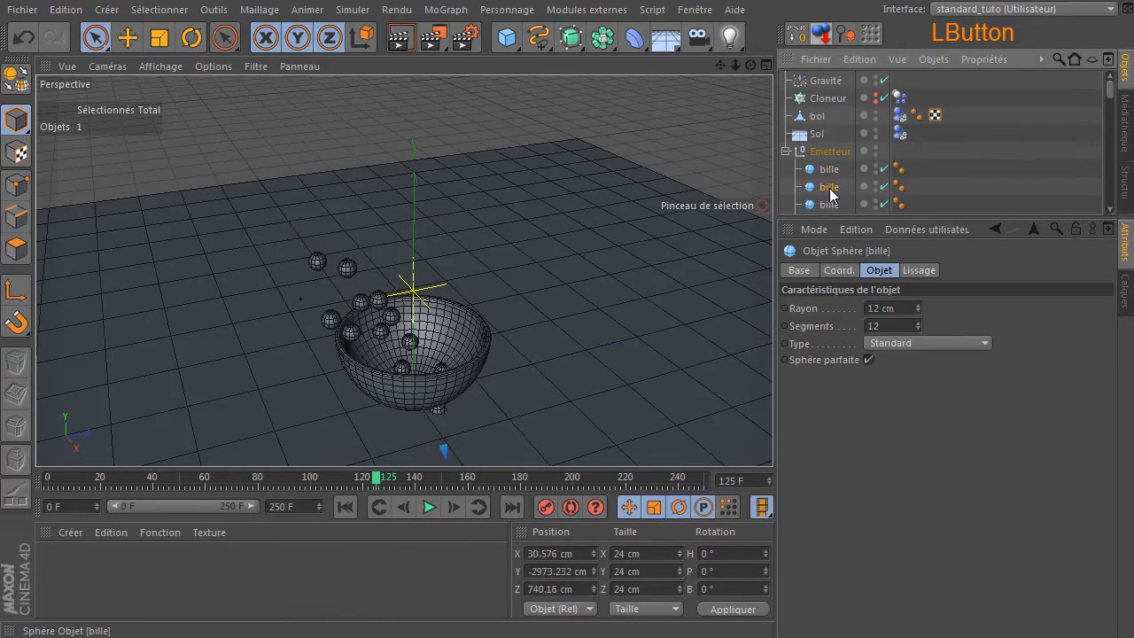
{"action": "scroll", "coordinate": [830, 193], "scroll_direction": "down", "scroll_amount": 4}
{"action": "left_click", "coordinate": [819, 175]}
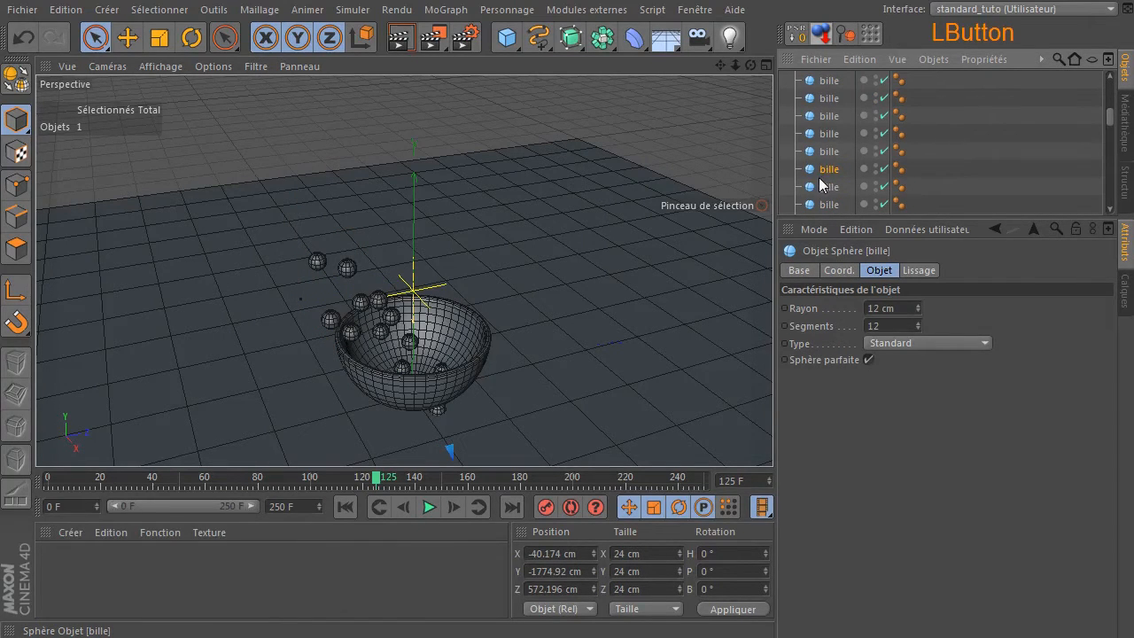
{"action": "key", "text": "Down"}
{"action": "key", "text": "Down"}
{"action": "key", "text": "Down"}
{"action": "key", "text": "Down"}
{"action": "key", "text": "Down"}
{"action": "key", "text": "Down"}
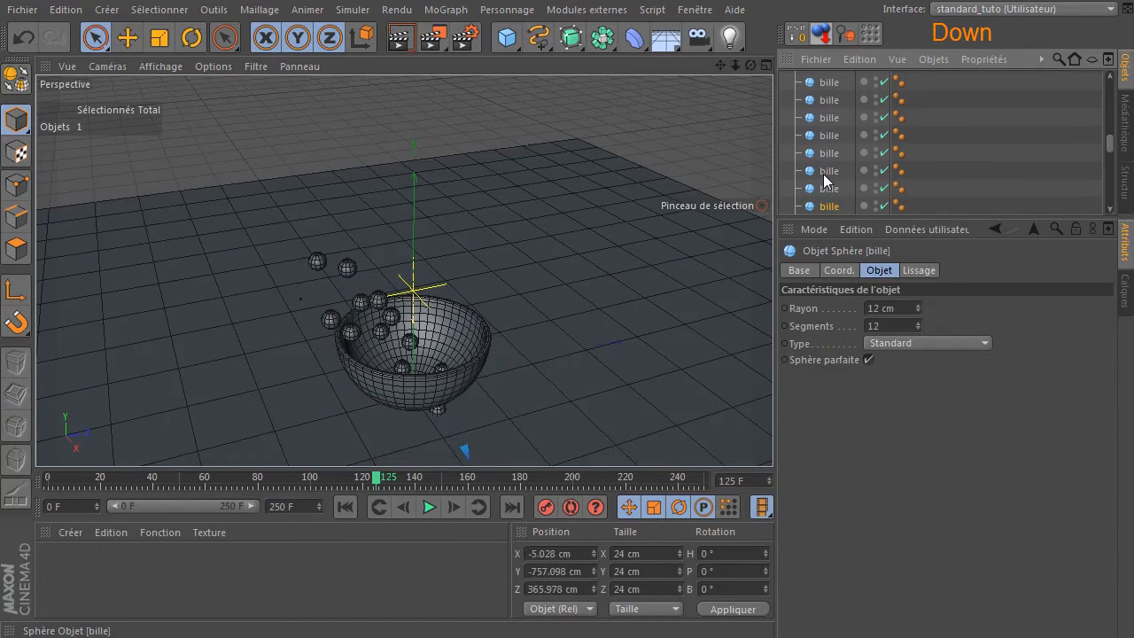
{"action": "key", "text": "Down"}
{"action": "key", "text": "Down"}
{"action": "key", "text": "Down"}
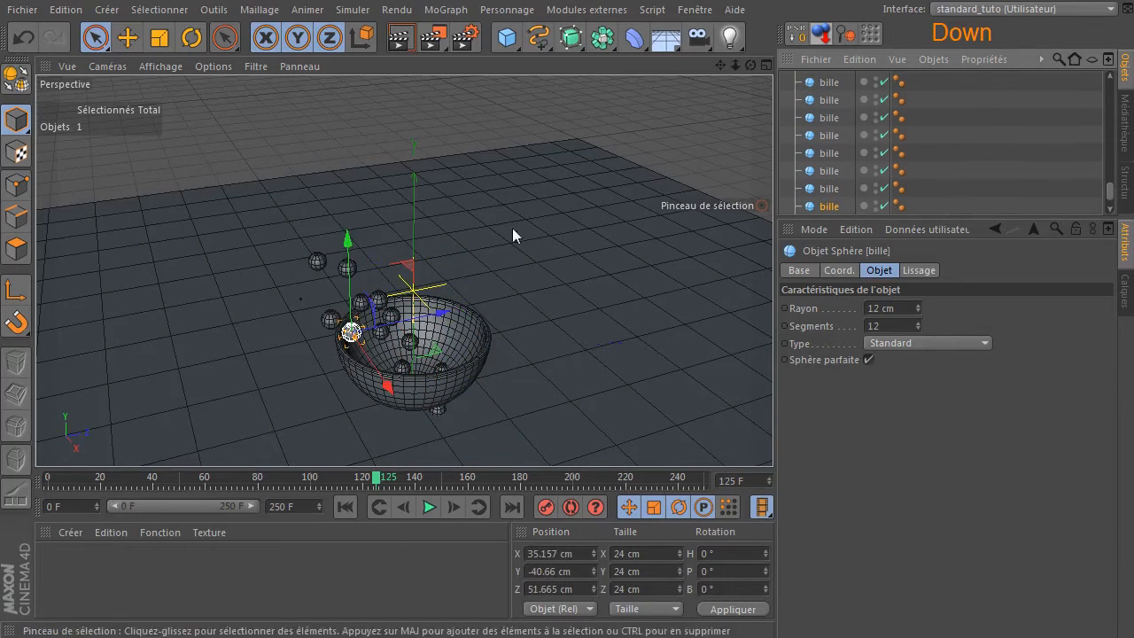
{"action": "key", "text": "Up"}
{"action": "key", "text": "Up"}
{"action": "key", "text": "Up"}
{"action": "key", "text": "Up"}
{"action": "key", "text": "Up"}
{"action": "key", "text": "Up"}
{"action": "key", "text": "Up"}
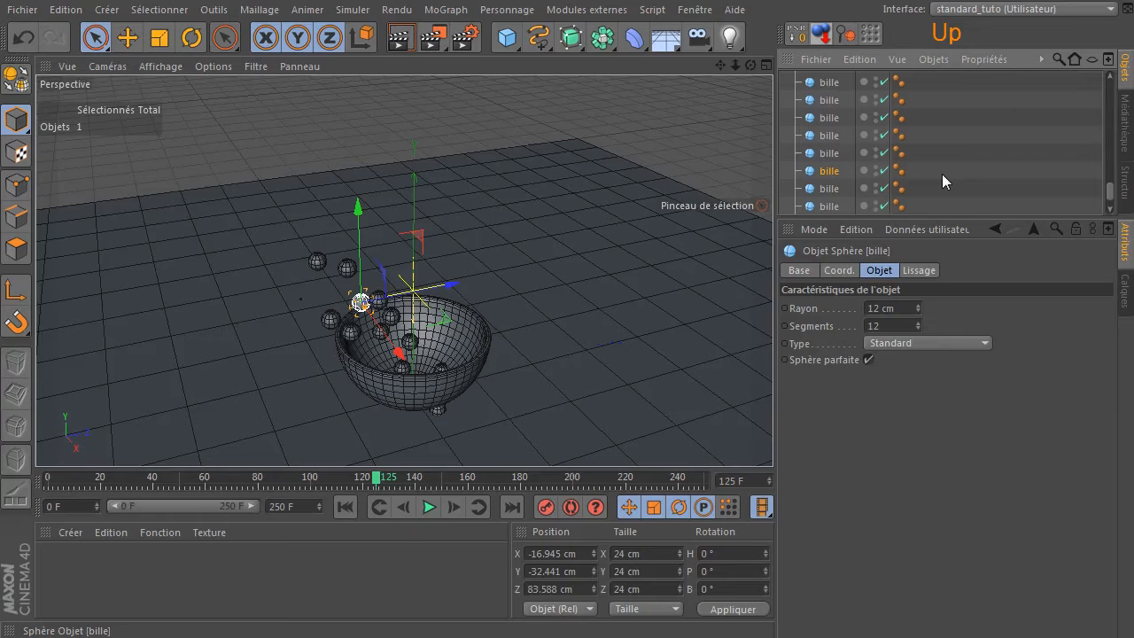
{"action": "key", "text": "Up"}
{"action": "key", "text": "Up"}
{"action": "key", "text": "Up"}
{"action": "key", "text": "Up"}
{"action": "key", "text": "Up"}
{"action": "key", "text": "Up"}
{"action": "key", "text": "Up"}
{"action": "key", "text": "Up"}
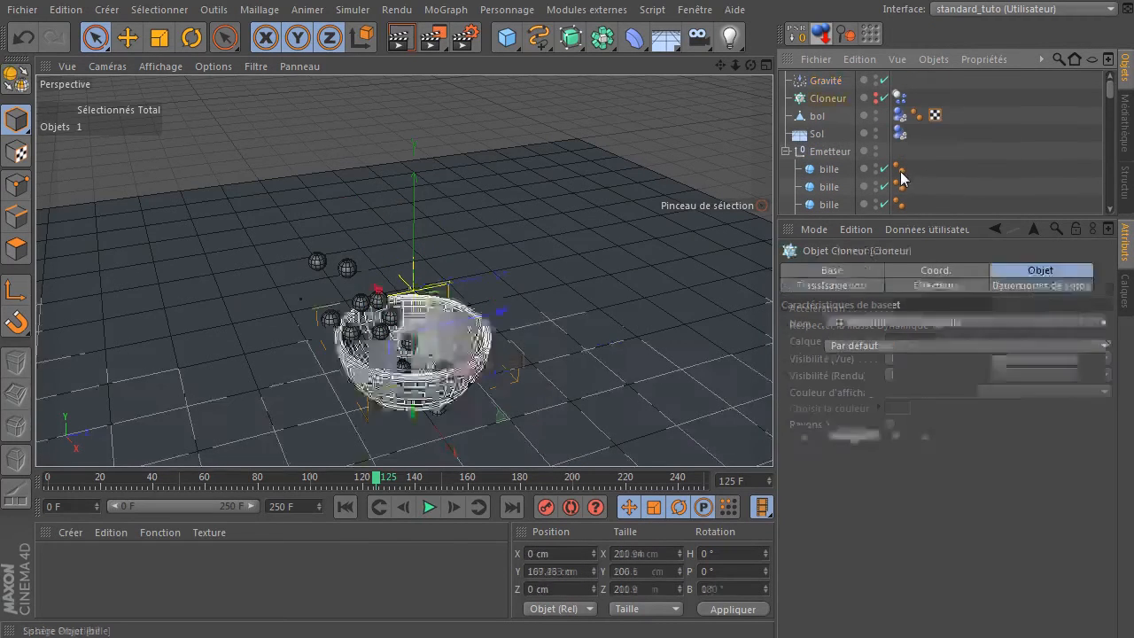
{"action": "scroll", "coordinate": [874, 160], "scroll_direction": "down", "scroll_amount": 3}
{"action": "scroll", "coordinate": [876, 152], "scroll_direction": "up", "scroll_amount": 3}
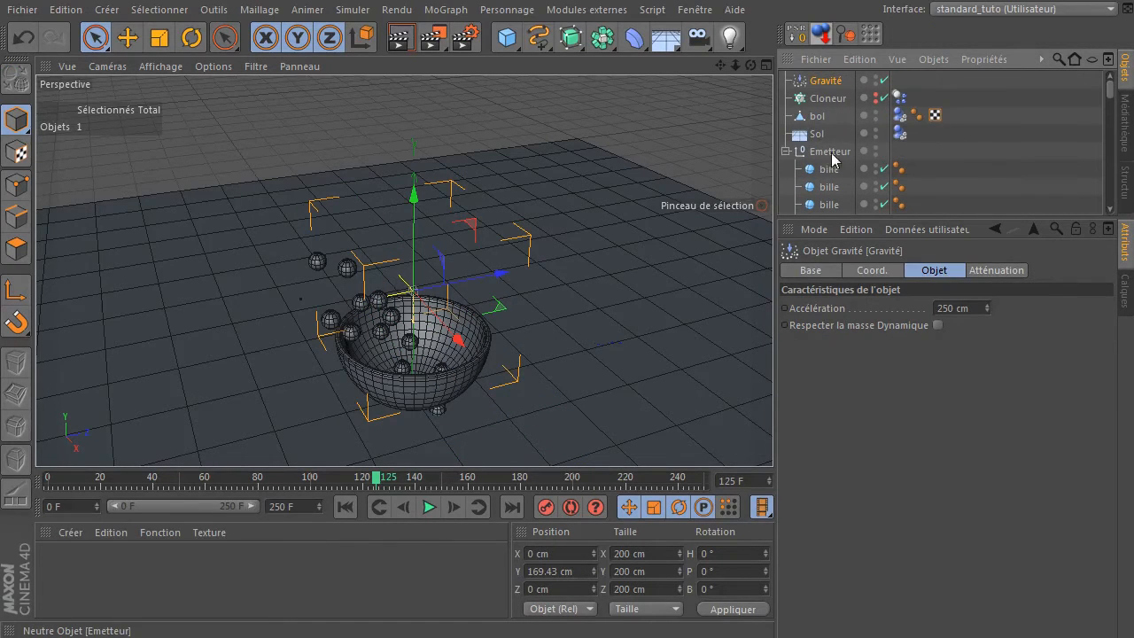
Try to undo the conversion of the Emetteur to get the particle emitter back
{"action": "left_click", "coordinate": [826, 153]}
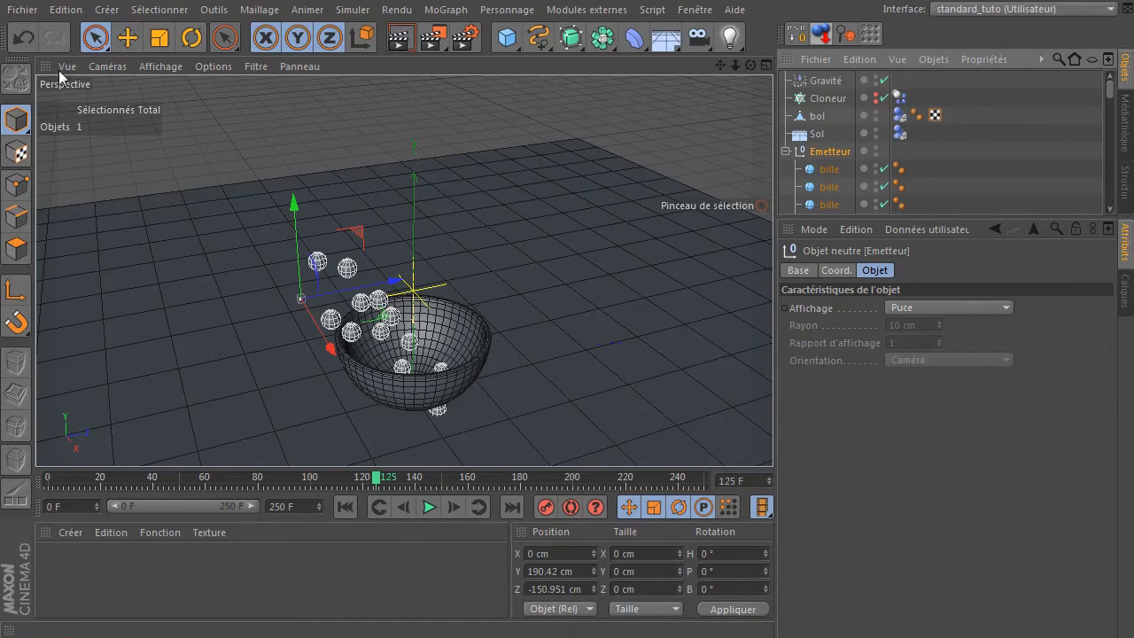
{"action": "left_click", "coordinate": [24, 38]}
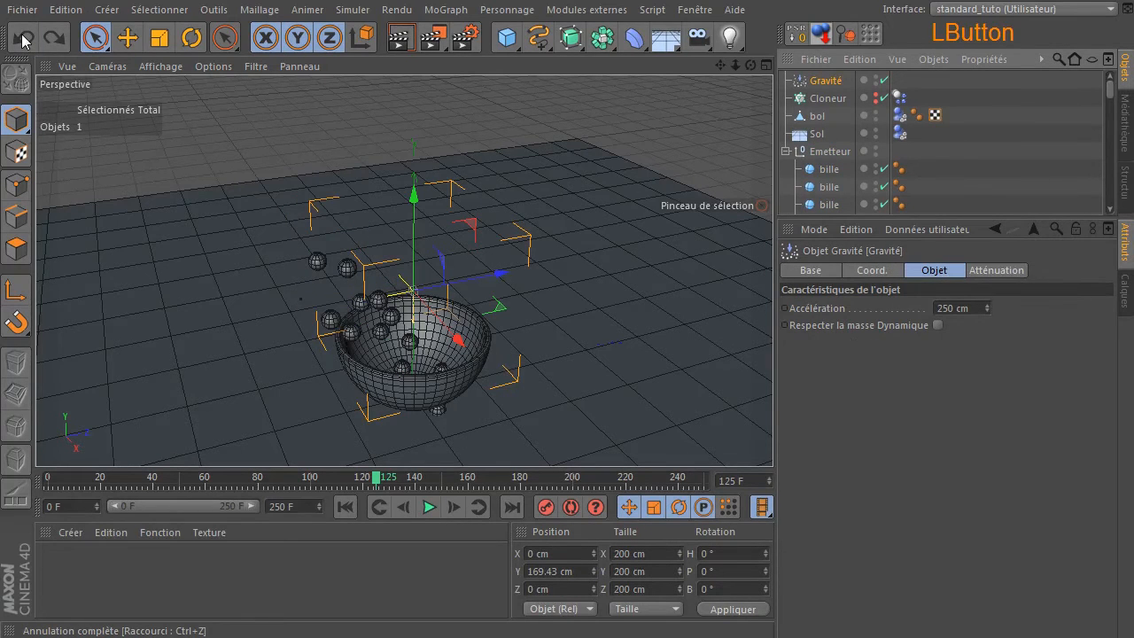
{"action": "left_click", "coordinate": [23, 38]}
{"action": "left_click", "coordinate": [24, 38]}
{"action": "left_click", "coordinate": [24, 38]}
{"action": "left_click", "coordinate": [24, 41]}
{"action": "left_click", "coordinate": [24, 41]}
{"action": "left_click", "coordinate": [24, 40]}
{"action": "left_click", "coordinate": [24, 41]}
{"action": "left_click", "coordinate": [24, 41]}
{"action": "left_click", "coordinate": [24, 41]}
{"action": "left_click", "coordinate": [24, 41]}
{"action": "left_click", "coordinate": [24, 41]}
{"action": "left_click", "coordinate": [24, 41]}
{"action": "left_click", "coordinate": [24, 41]}
{"action": "left_click", "coordinate": [24, 41]}
{"action": "left_click", "coordinate": [24, 41]}
{"action": "left_click", "coordinate": [24, 41]}
{"action": "left_click", "coordinate": [24, 41]}
{"action": "left_click", "coordinate": [24, 41]}
{"action": "left_click", "coordinate": [24, 38]}
{"action": "left_click", "coordinate": [23, 38]}
{"action": "left_click", "coordinate": [24, 38]}
{"action": "left_click", "coordinate": [23, 38]}
Move the first bille sphere out of the Emetteur hierarchy and delete the Emetteur with its remaining spheres
{"action": "left_click", "coordinate": [828, 171]}
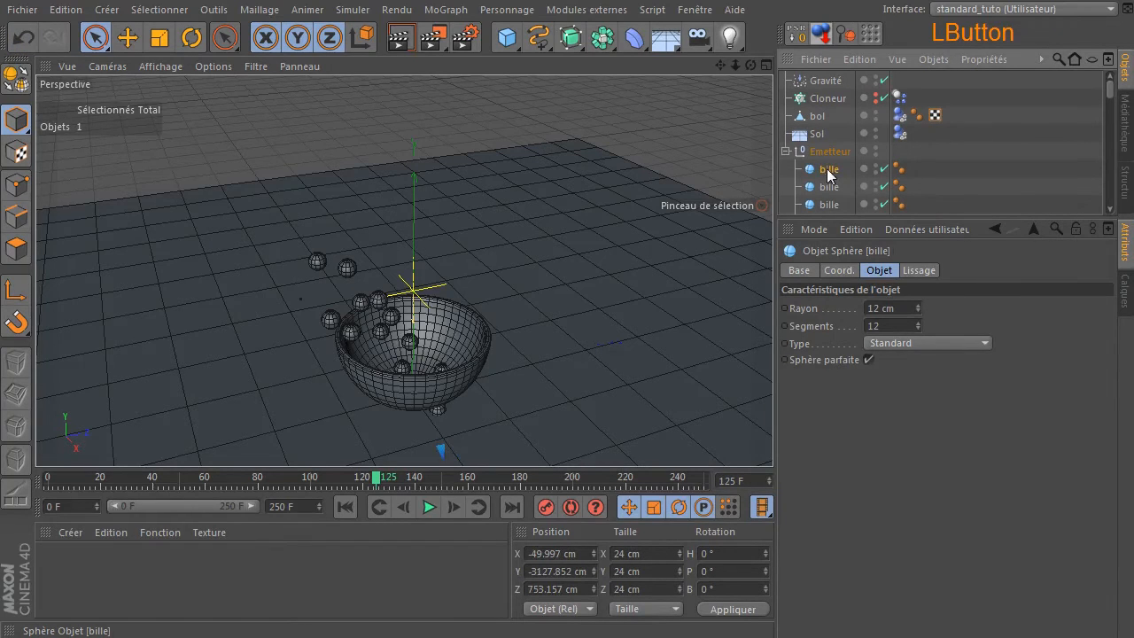
{"action": "left_click_drag", "start_coordinate": [829, 152], "coordinate": [831, 150]}
{"action": "left_click", "coordinate": [824, 169]}
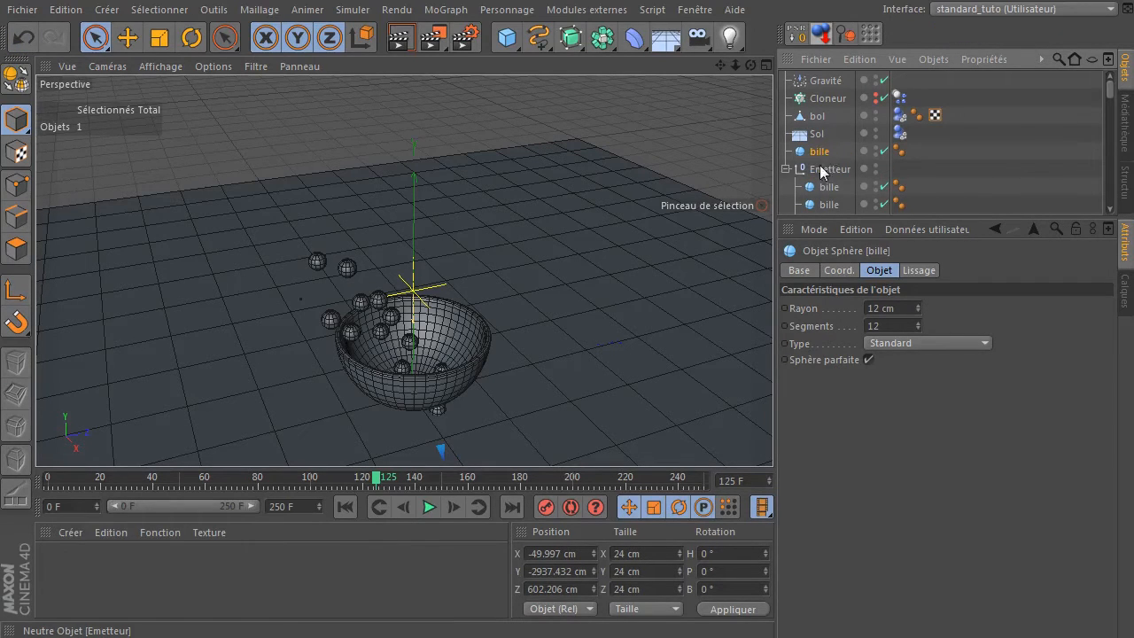
{"action": "key", "text": "Delete"}
Reset the bille sphere's position, scale and rotation, then raise it above the bowl to about Y 302 cm
{"action": "left_click", "coordinate": [815, 152]}
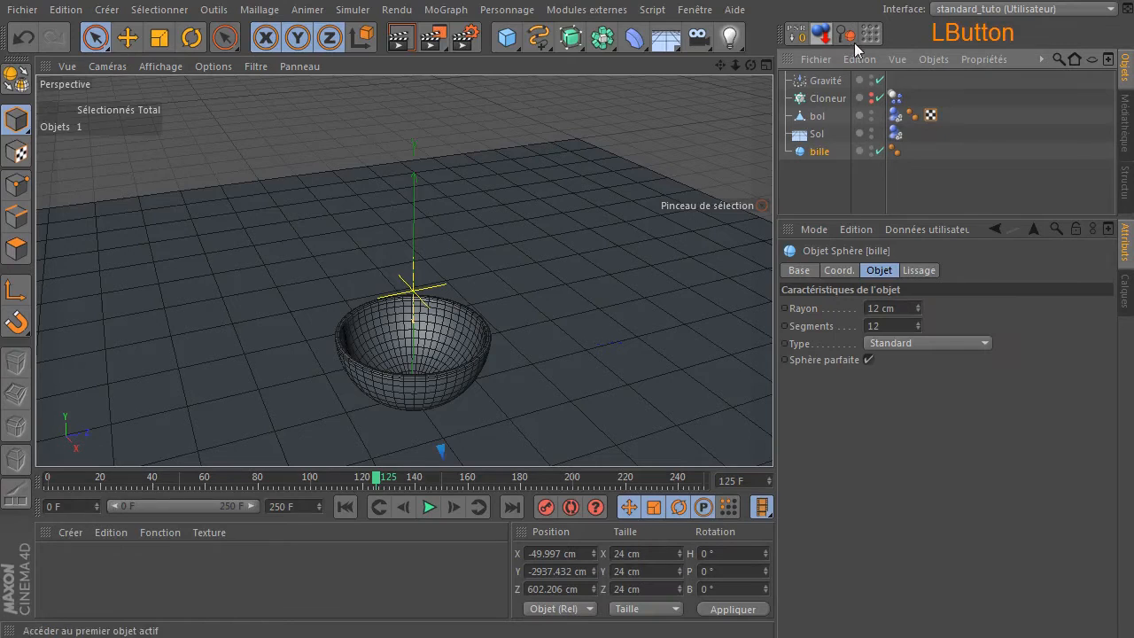
{"action": "left_click", "coordinate": [800, 37]}
{"action": "left_click_drag", "start_coordinate": [412, 309], "coordinate": [530, 96]}
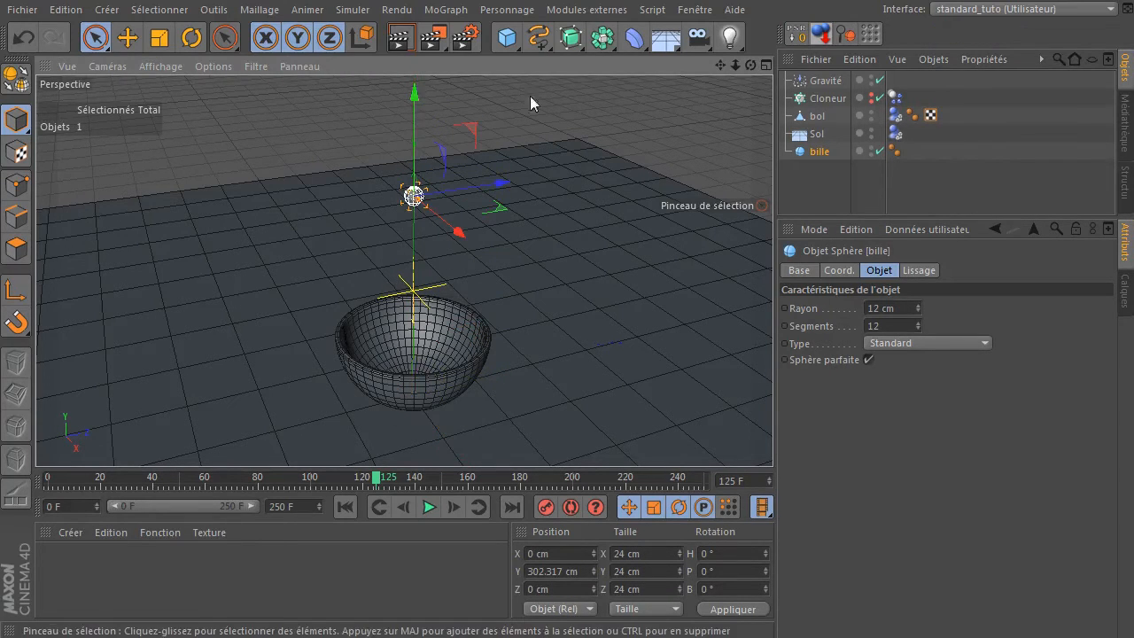
{"action": "left_click", "coordinate": [636, 120]}
Delete the Gravité modifier and leave no object selected
{"action": "left_click", "coordinate": [814, 81]}
{"action": "key", "text": "Delete"}
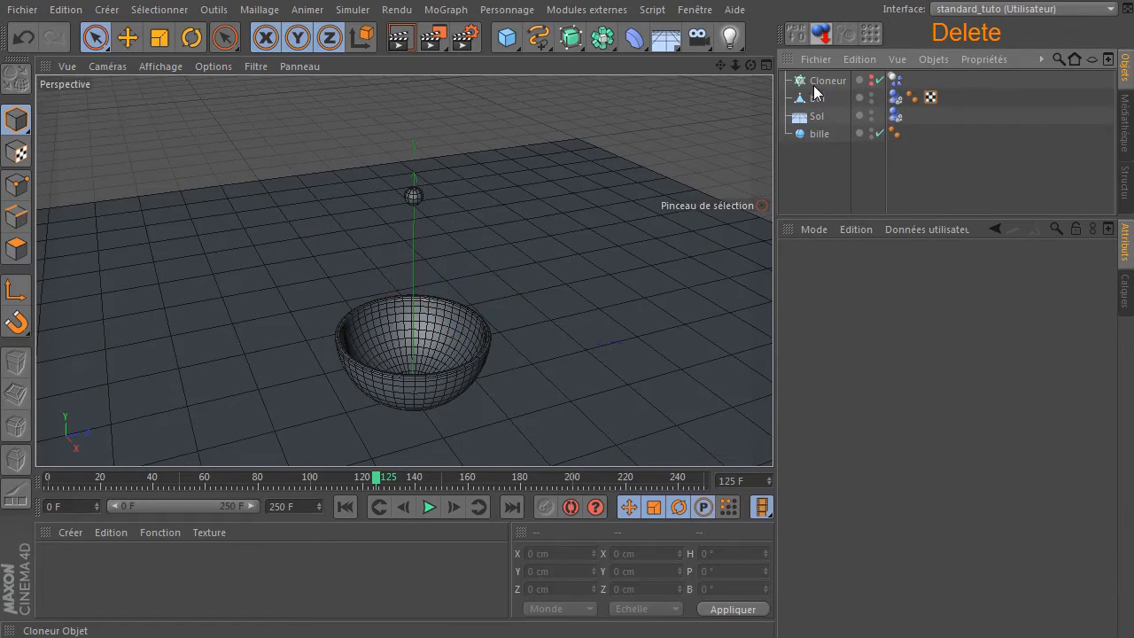
{"action": "left_click", "coordinate": [822, 203]}
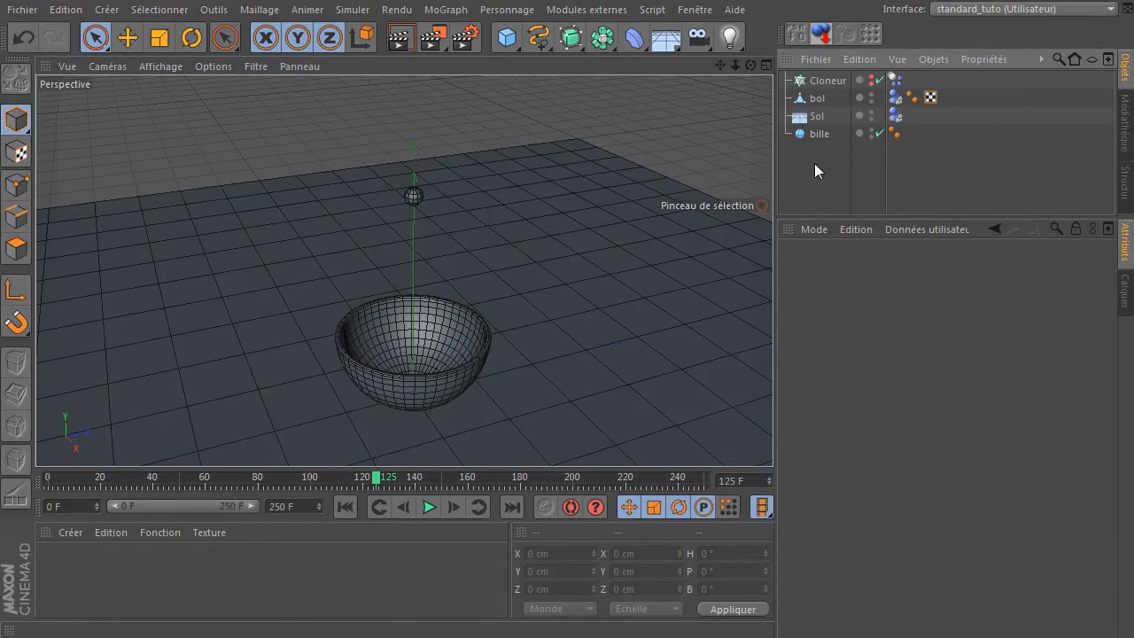
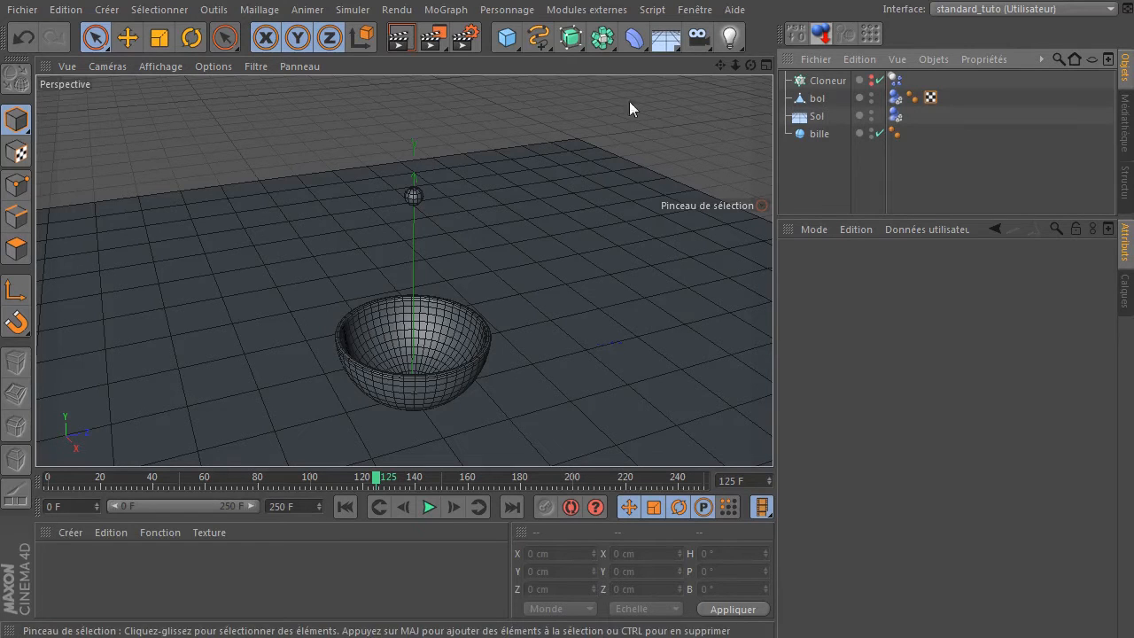
Create a null object and rename it "TP et xpresso"
{"action": "left_click_drag", "start_coordinate": [502, 39], "coordinate": [622, 60]}
{"action": "left_click", "coordinate": [818, 81]}
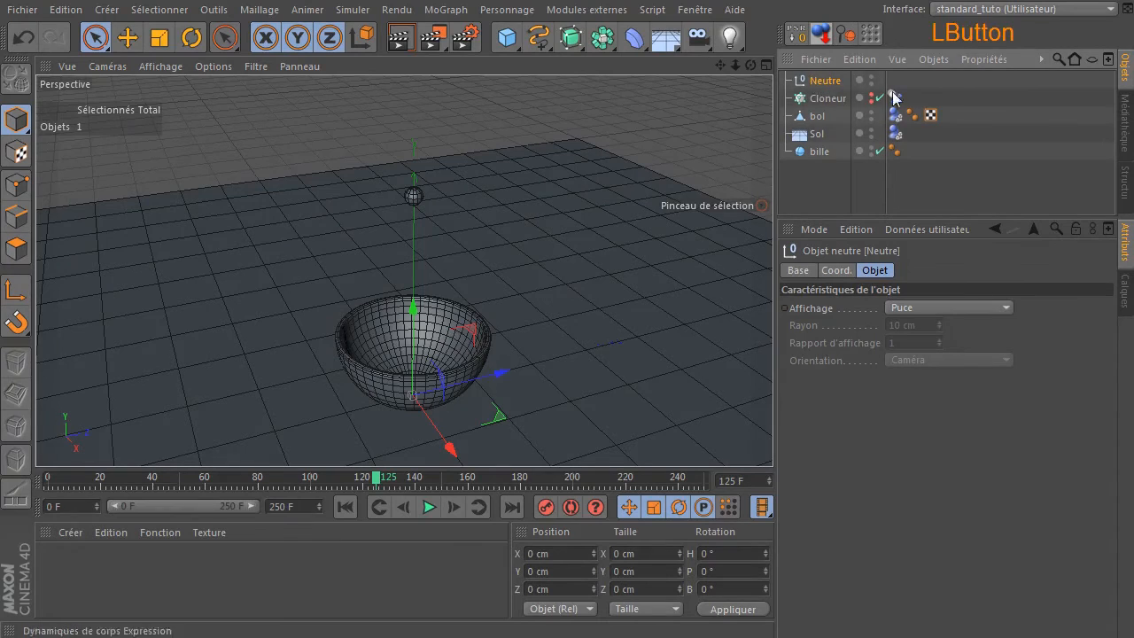
{"action": "double_click", "coordinate": [817, 81]}
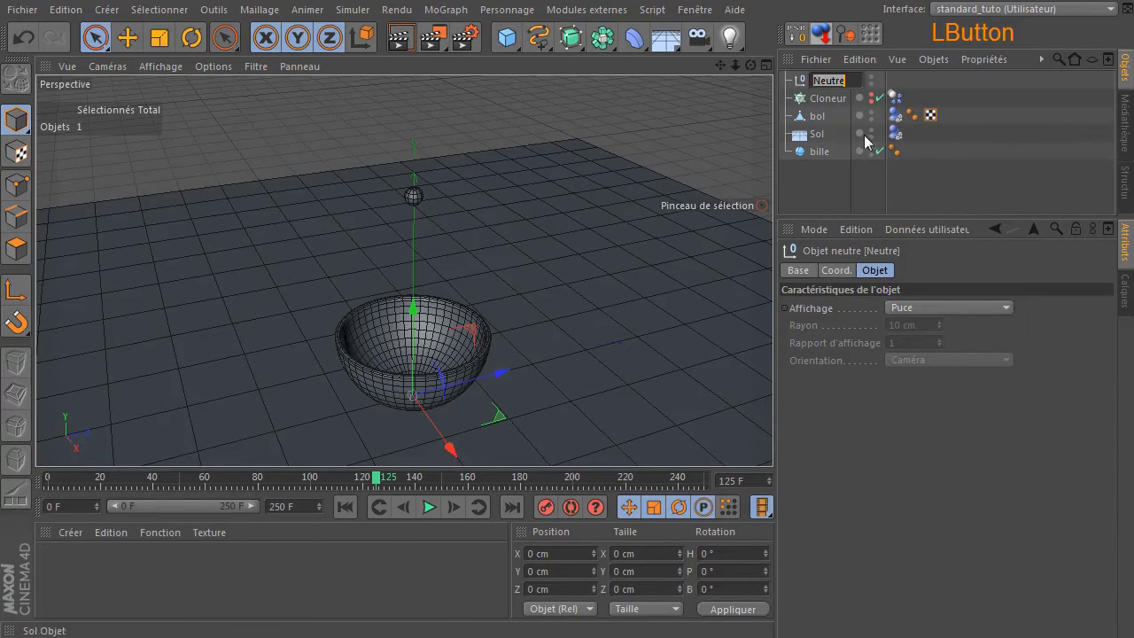
{"action": "type", "text": "TP"}
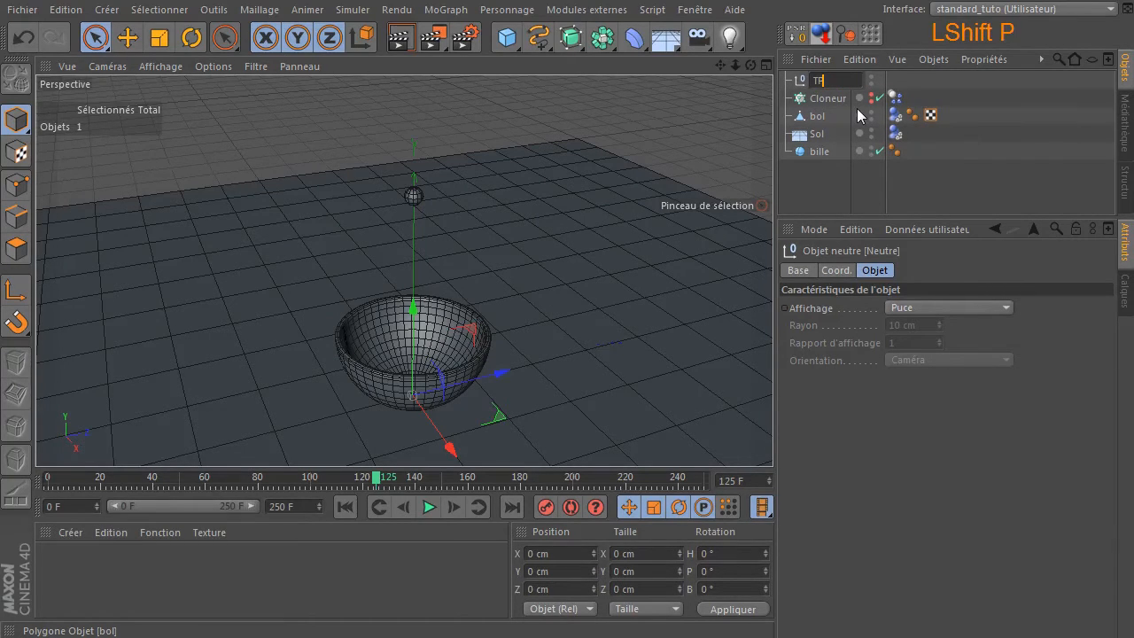
{"action": "type", "text": " et xpresso"}
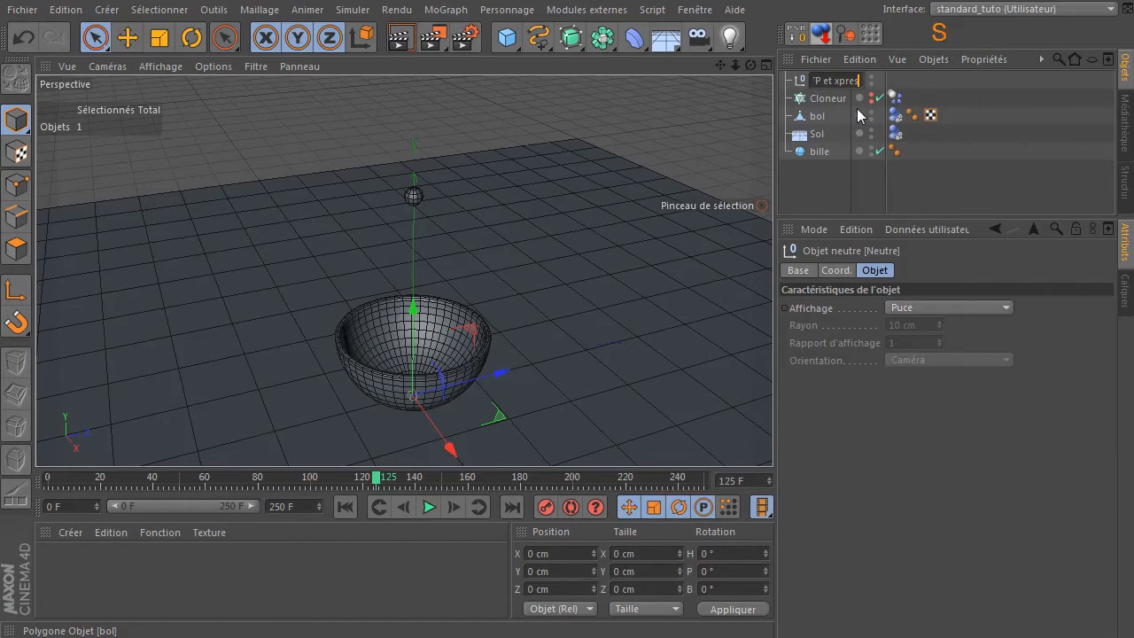
{"action": "key", "text": "Return"}
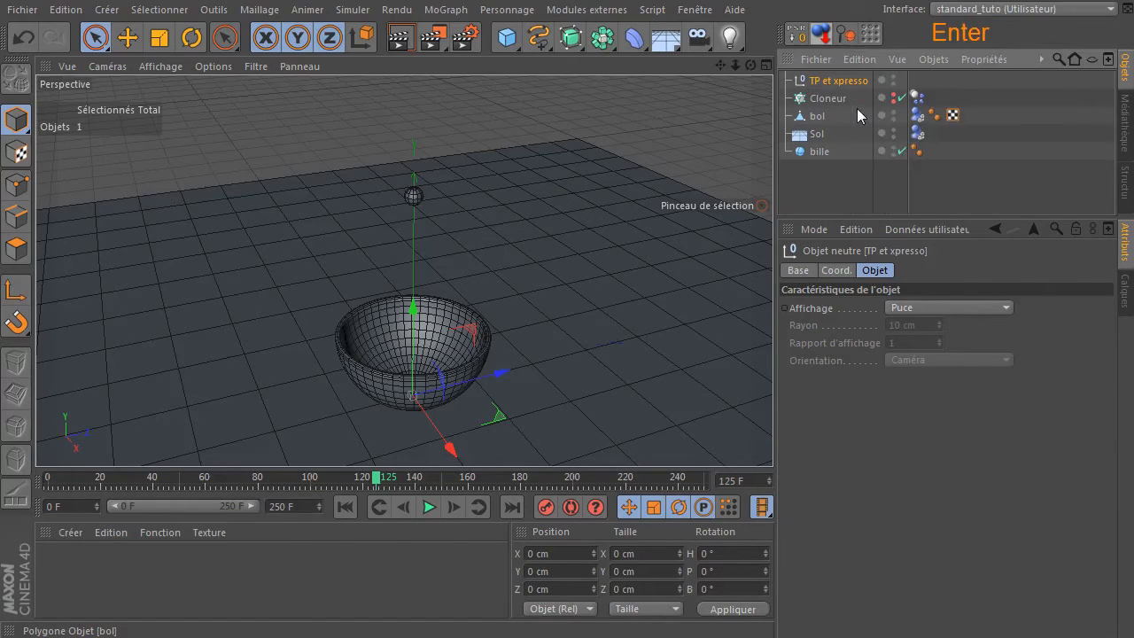
Attach an XPresso tag to the TP et xpresso null
{"action": "right_click", "coordinate": [793, 82]}
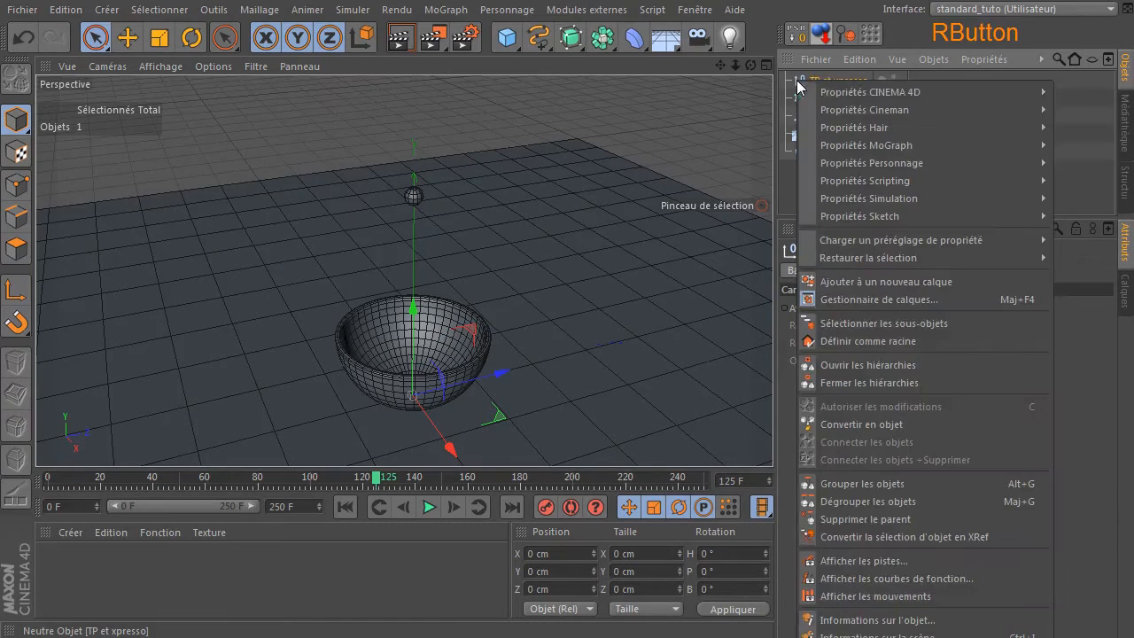
{"action": "mouse_move", "coordinate": [824, 91]}
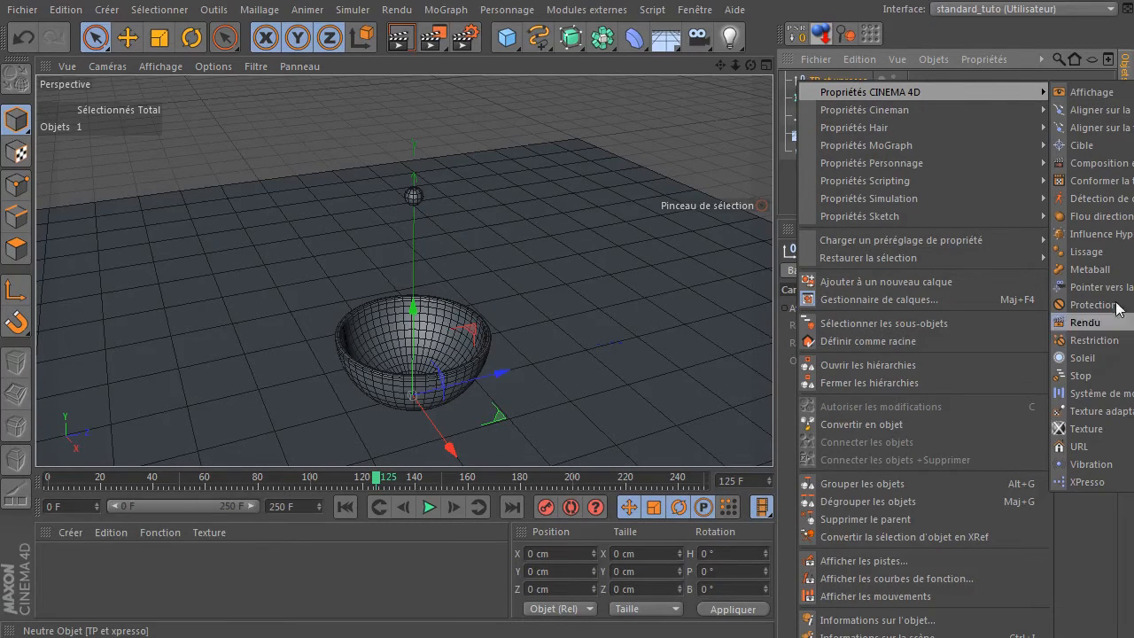
{"action": "left_click", "coordinate": [1080, 484]}
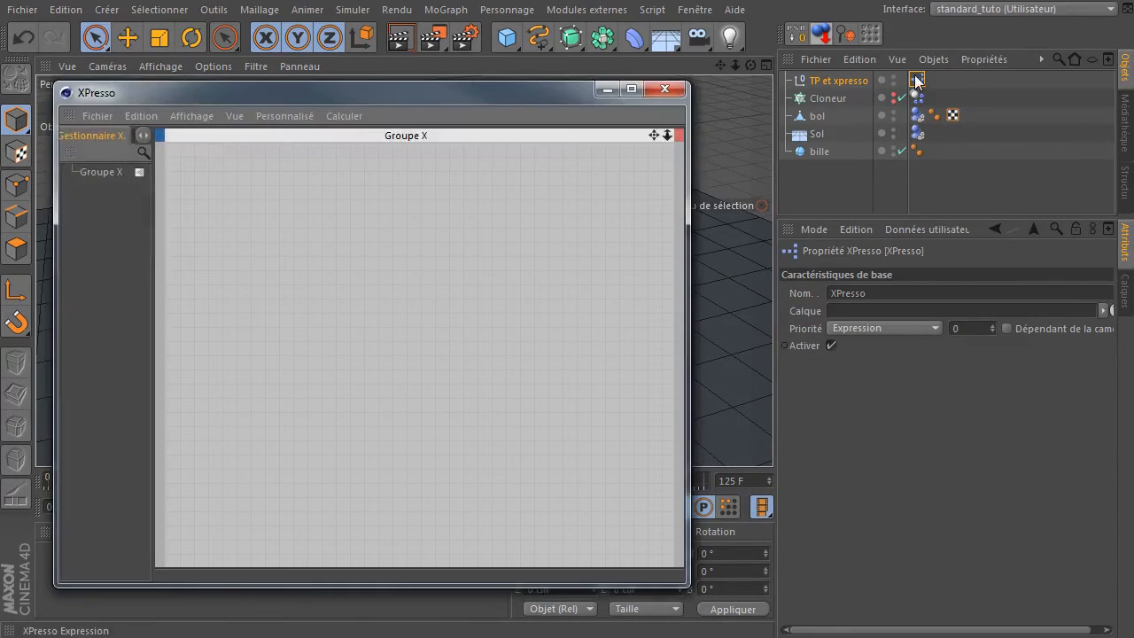
Widen the XPresso editor and its side pane, and expand the Thinking Particles system operators in the X-Pool
{"action": "left_click", "coordinate": [685, 583]}
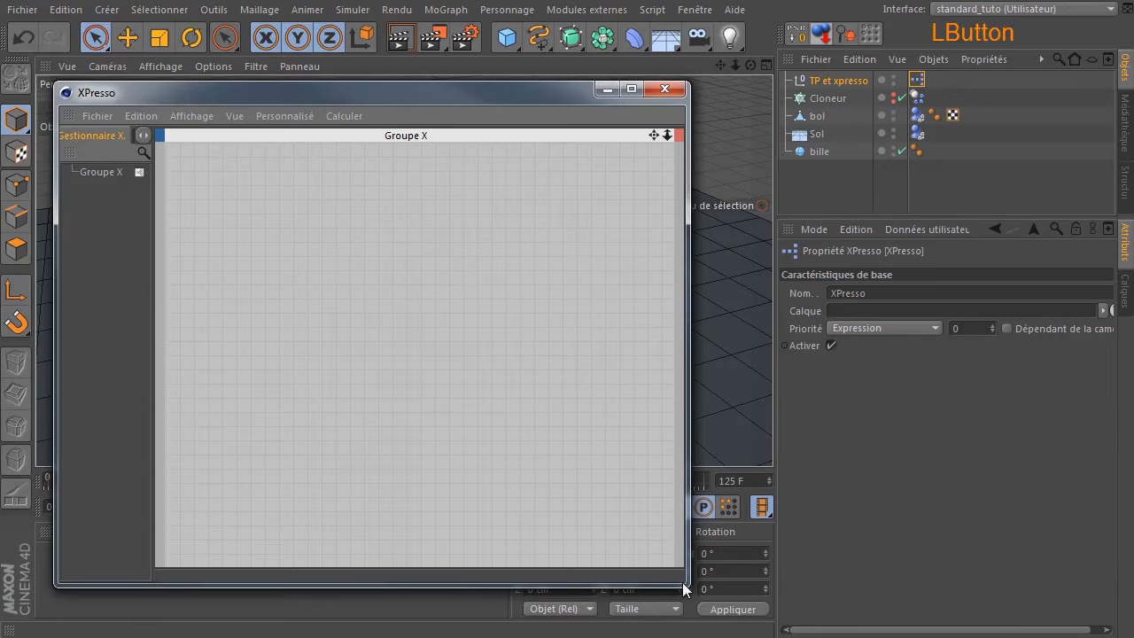
{"action": "left_click_drag", "start_coordinate": [685, 583], "coordinate": [864, 585]}
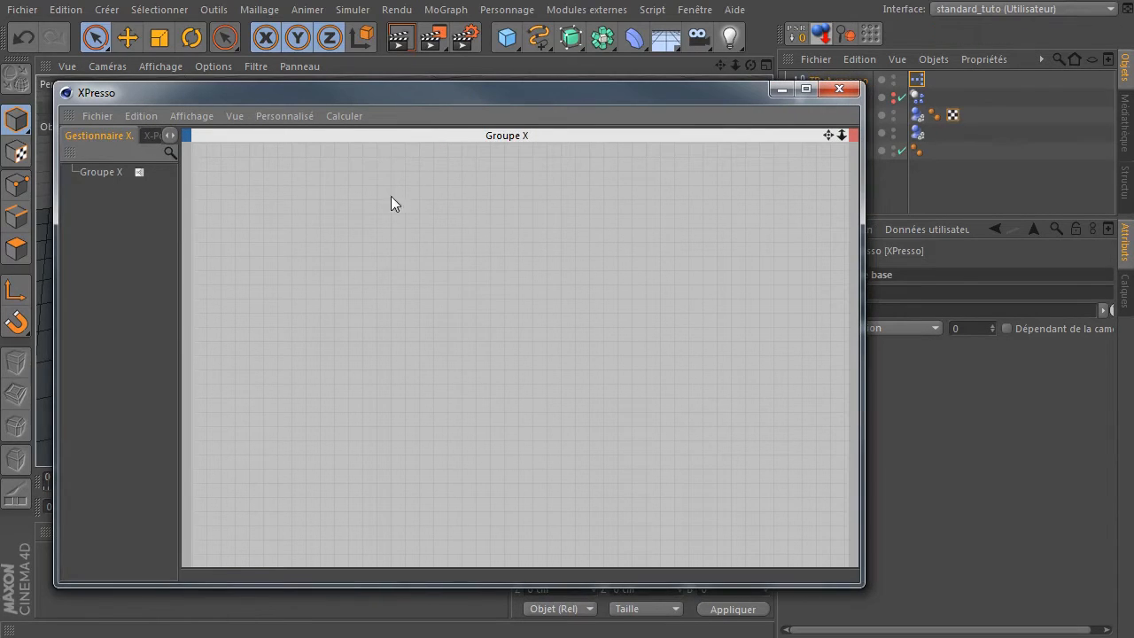
{"action": "left_click", "coordinate": [344, 116]}
{"action": "left_click", "coordinate": [352, 160]}
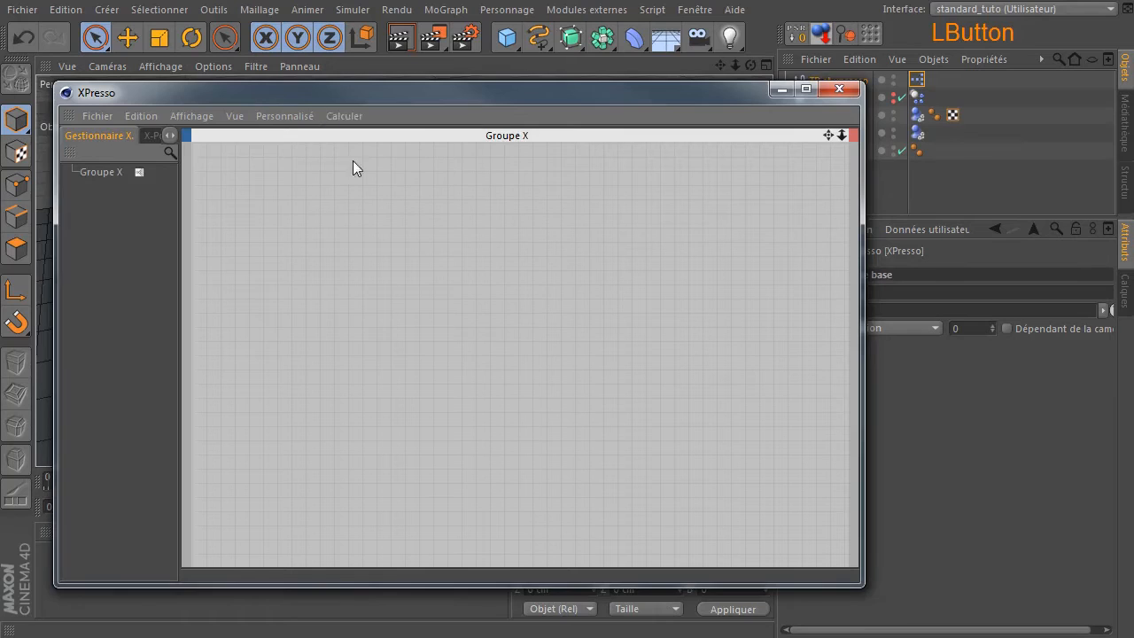
{"action": "left_click_drag", "start_coordinate": [429, 93], "coordinate": [401, 124]}
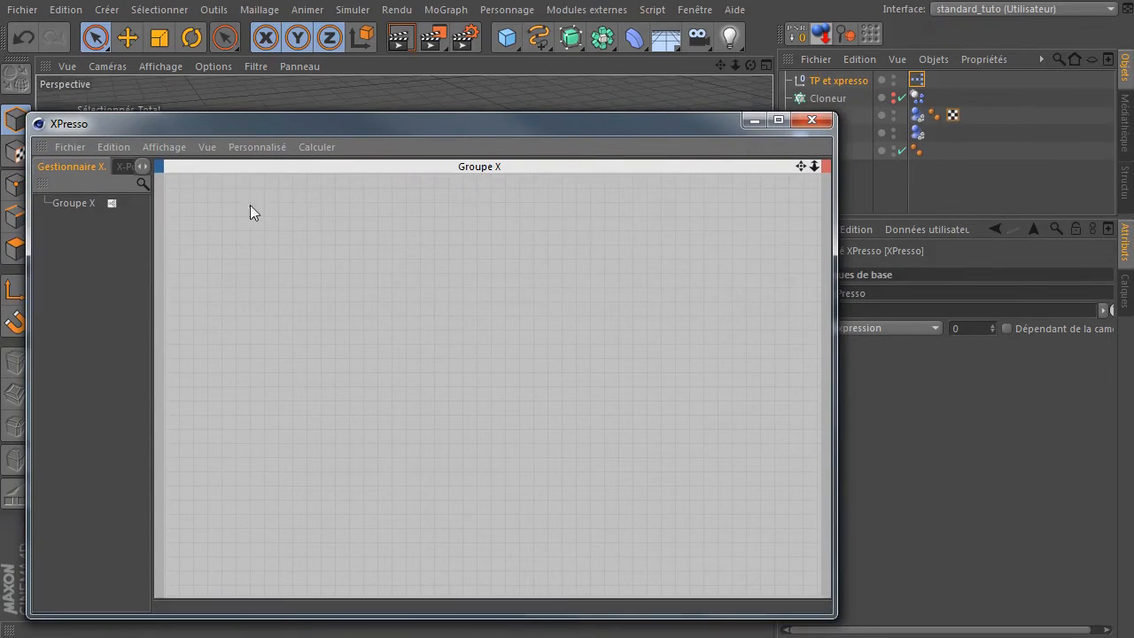
{"action": "left_click_drag", "start_coordinate": [154, 250], "coordinate": [239, 249]}
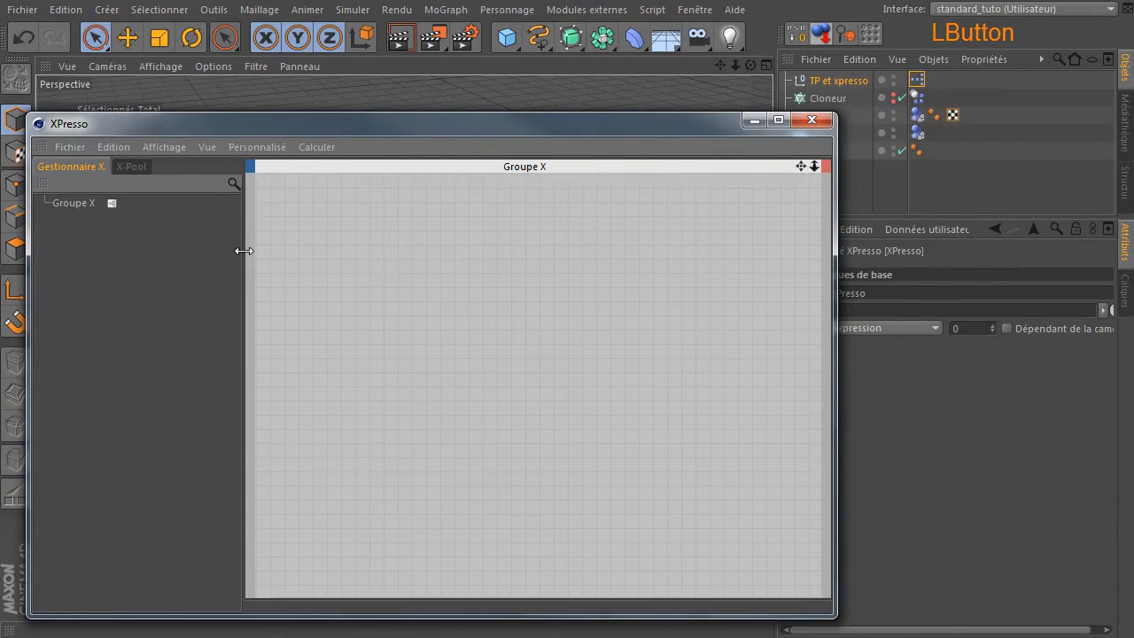
{"action": "left_click", "coordinate": [140, 167]}
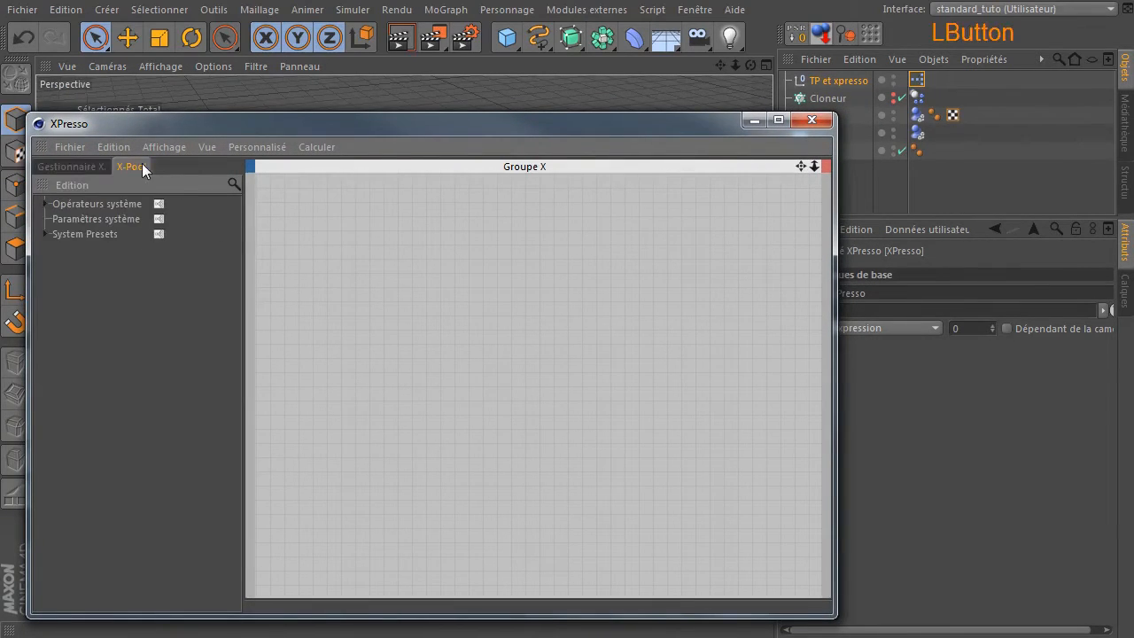
{"action": "left_click", "coordinate": [44, 203]}
{"action": "left_click", "coordinate": [59, 280]}
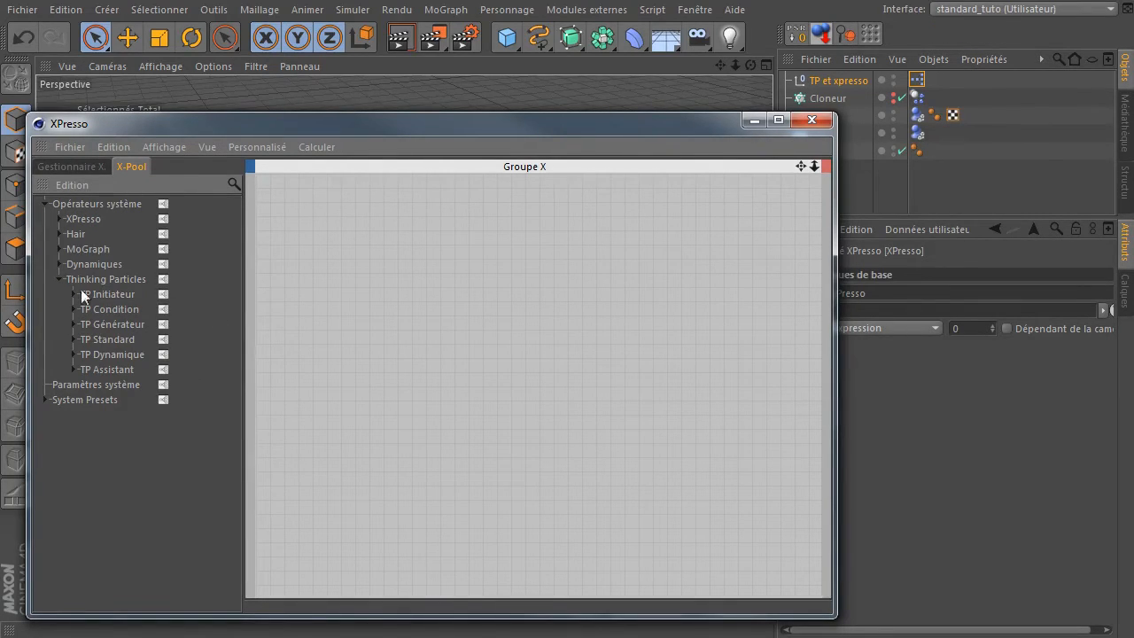
Add the TP et xpresso null to the XPresso graph as a node with Position globale and Matrice globale outputs
{"action": "left_click", "coordinate": [808, 81]}
{"action": "left_click_drag", "start_coordinate": [809, 86], "coordinate": [380, 280]}
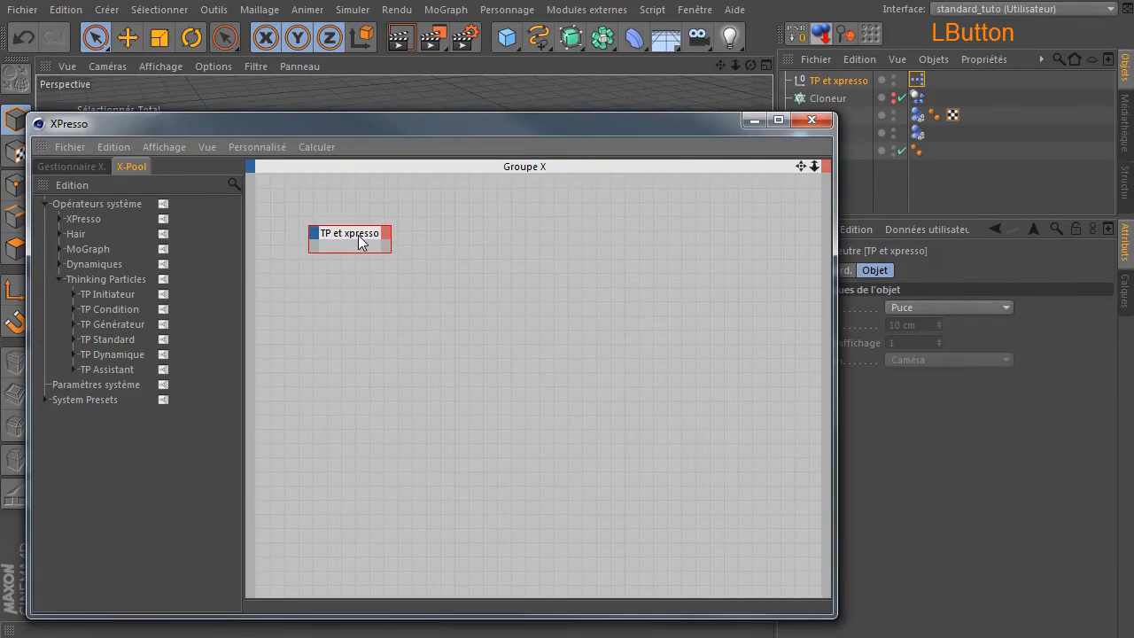
{"action": "left_click", "coordinate": [387, 233]}
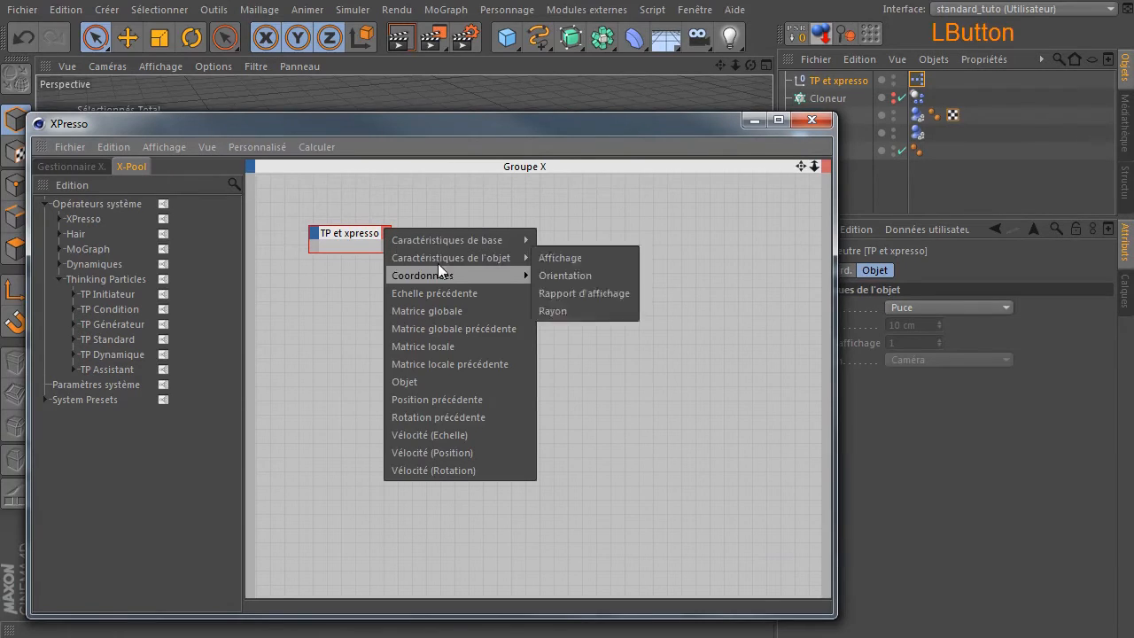
{"action": "mouse_move", "coordinate": [440, 273]}
{"action": "mouse_move", "coordinate": [601, 353]}
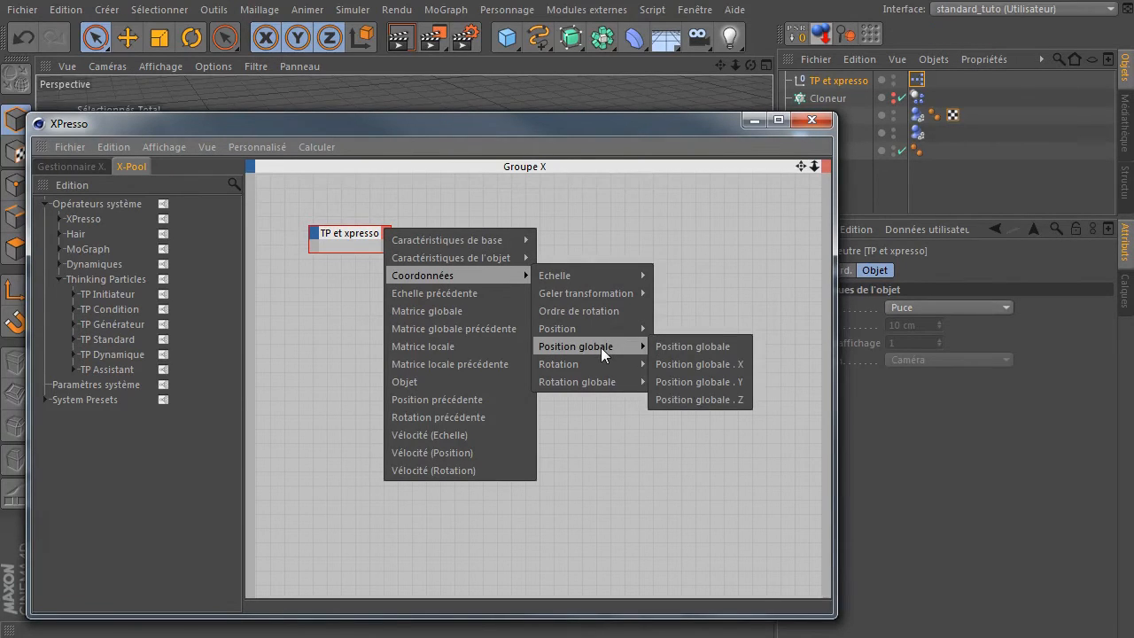
{"action": "left_click", "coordinate": [708, 346]}
{"action": "left_click", "coordinate": [383, 234]}
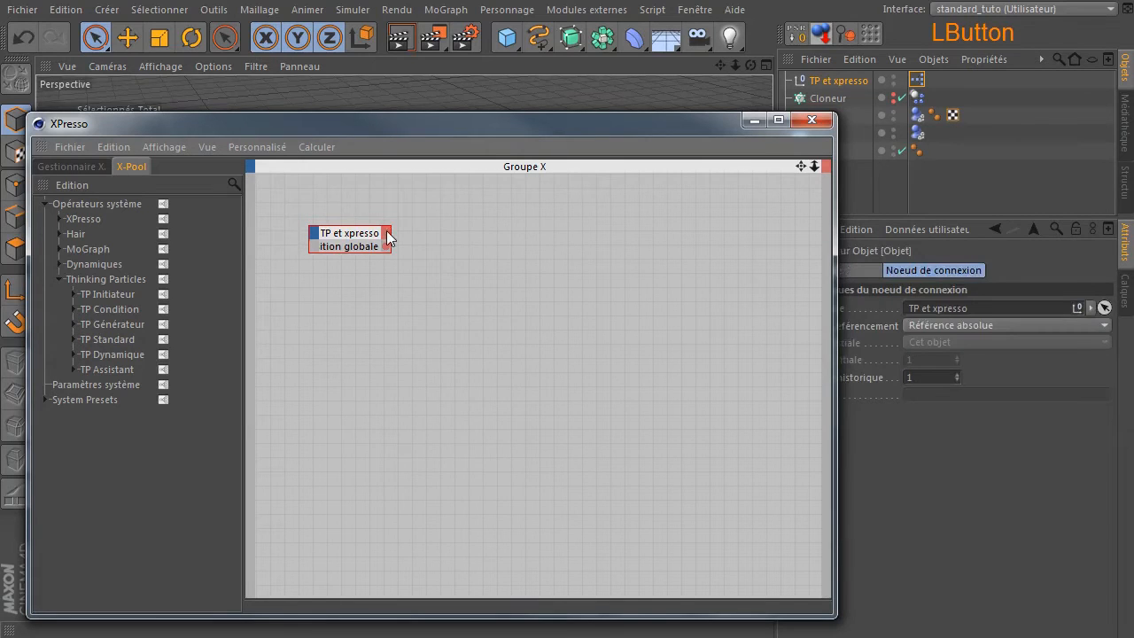
{"action": "left_click", "coordinate": [460, 314]}
{"action": "left_click", "coordinate": [351, 237], "text": "ctrl"}
{"action": "left_click_drag", "start_coordinate": [351, 237], "coordinate": [316, 232]}
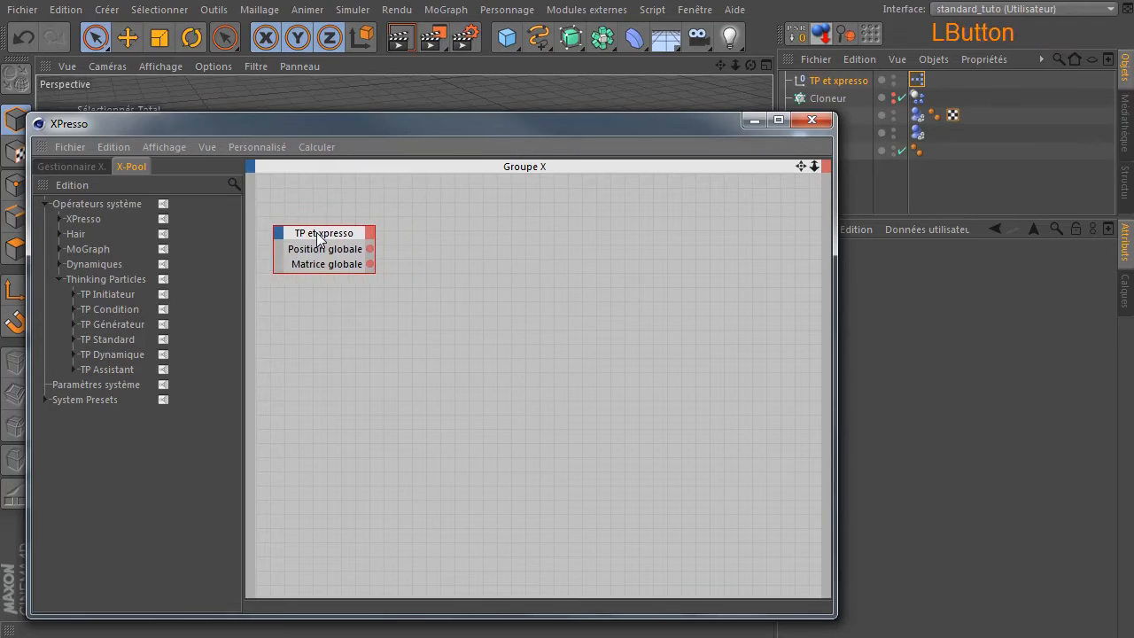
Add P Conduit, P Orage and P Groupe nodes to the XPresso graph
{"action": "left_click", "coordinate": [71, 295]}
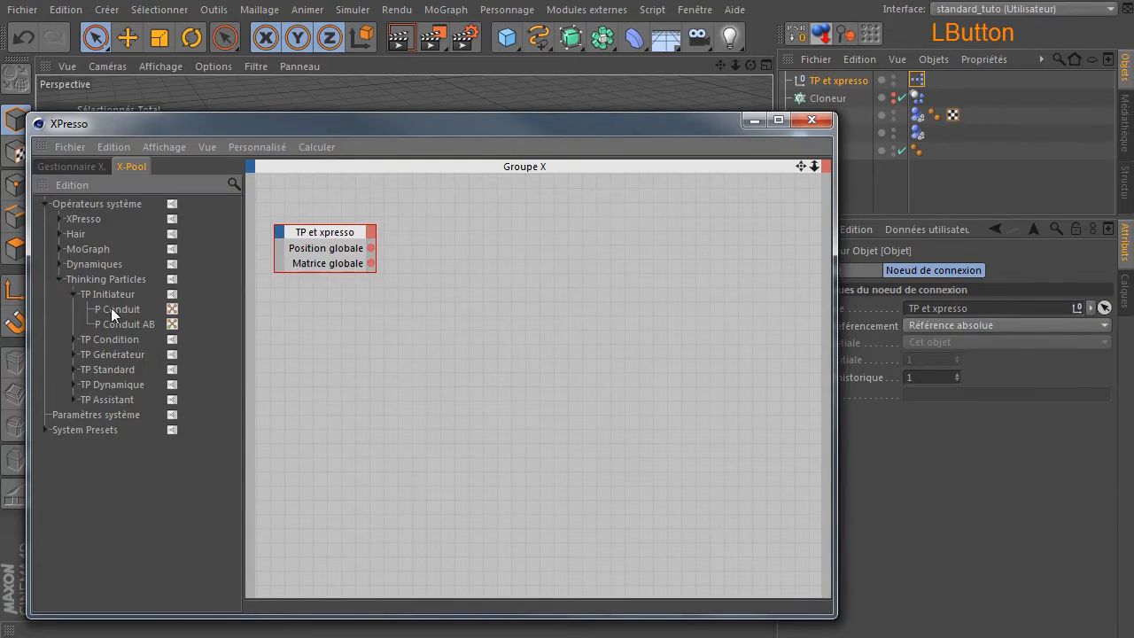
{"action": "left_click_drag", "start_coordinate": [107, 309], "coordinate": [342, 414]}
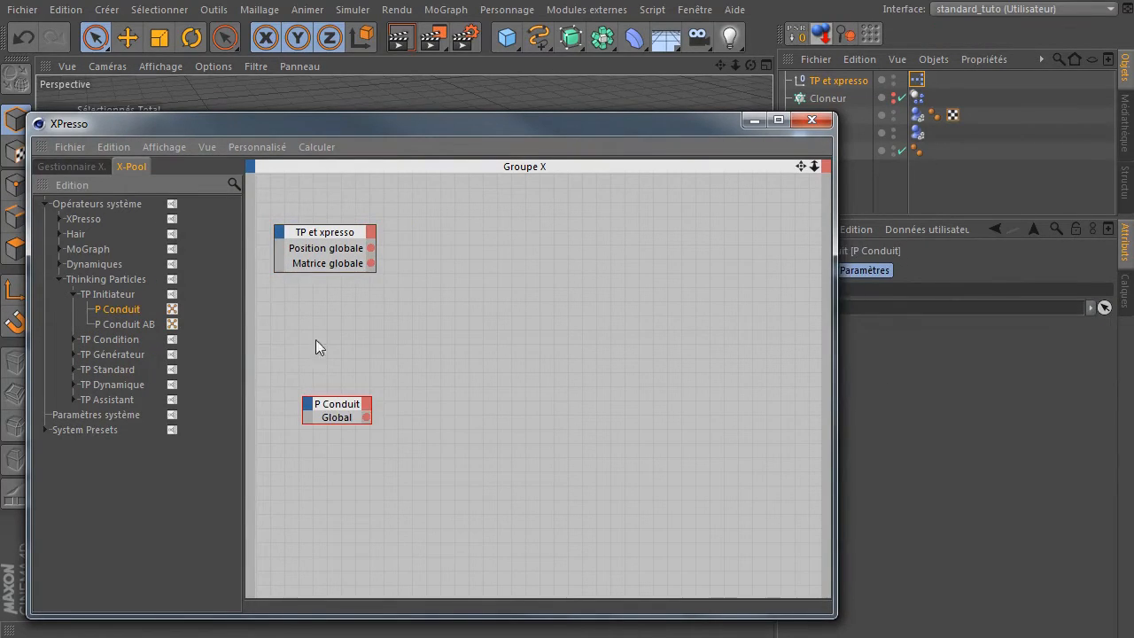
{"action": "left_click", "coordinate": [75, 354]}
{"action": "left_click_drag", "start_coordinate": [100, 445], "coordinate": [484, 250]}
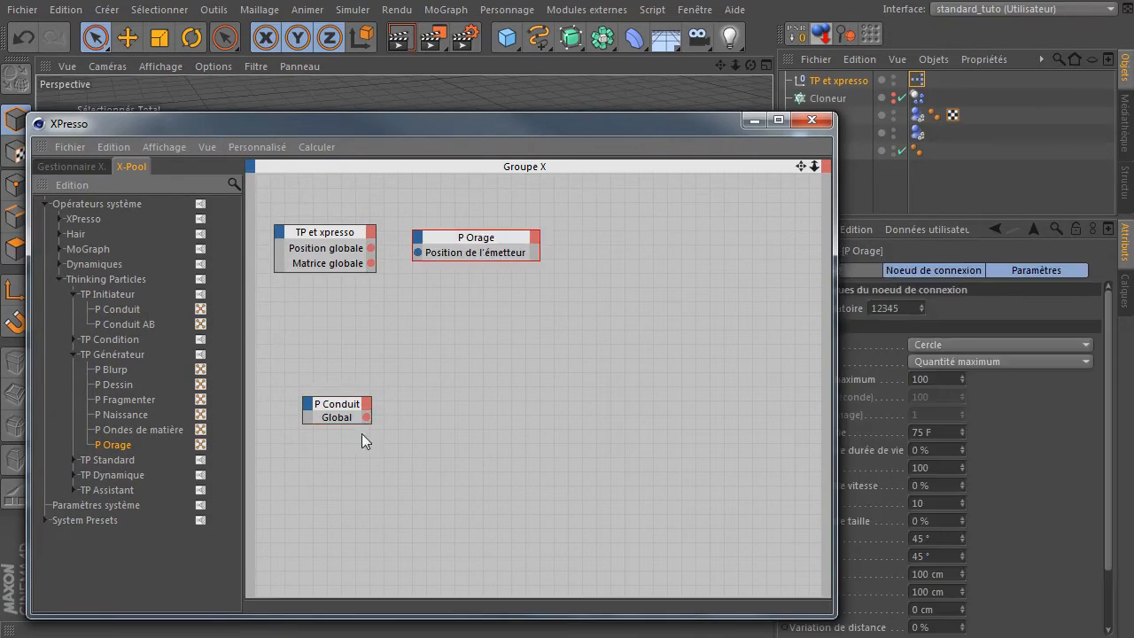
{"action": "left_click", "coordinate": [74, 460]}
{"action": "scroll", "coordinate": [142, 477], "scroll_direction": "down", "scroll_amount": 3}
{"action": "left_click_drag", "start_coordinate": [106, 485], "coordinate": [629, 241]}
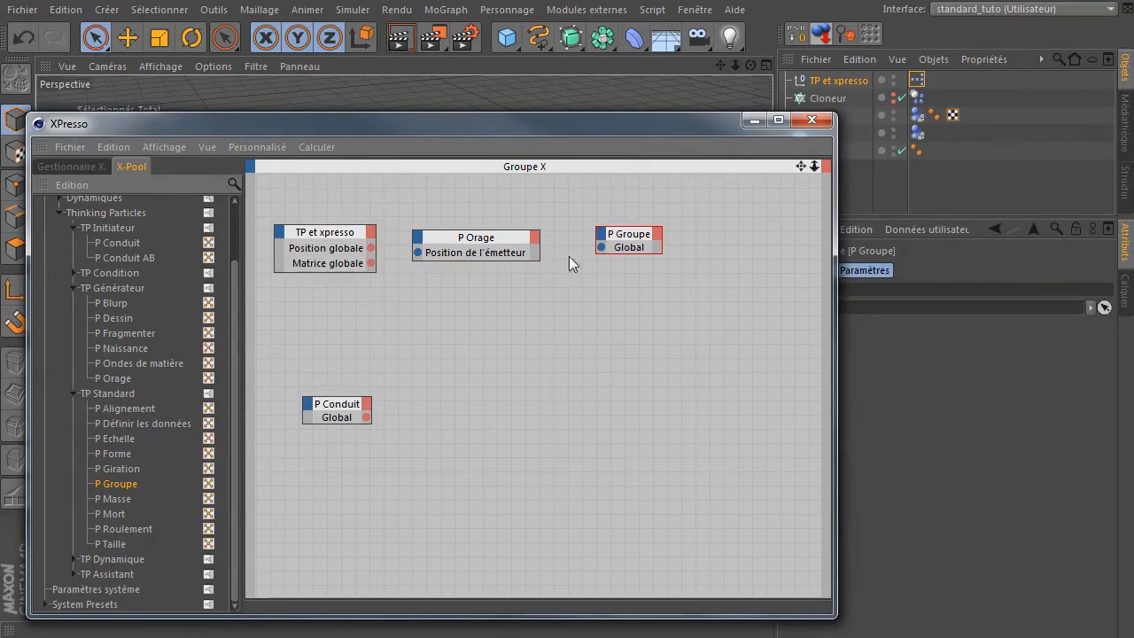
Give the P Orage node an Alignement de l'émetteur input and a Naissance de particule output, and expand it to show its ports
{"action": "left_click_drag", "start_coordinate": [457, 241], "coordinate": [459, 232]}
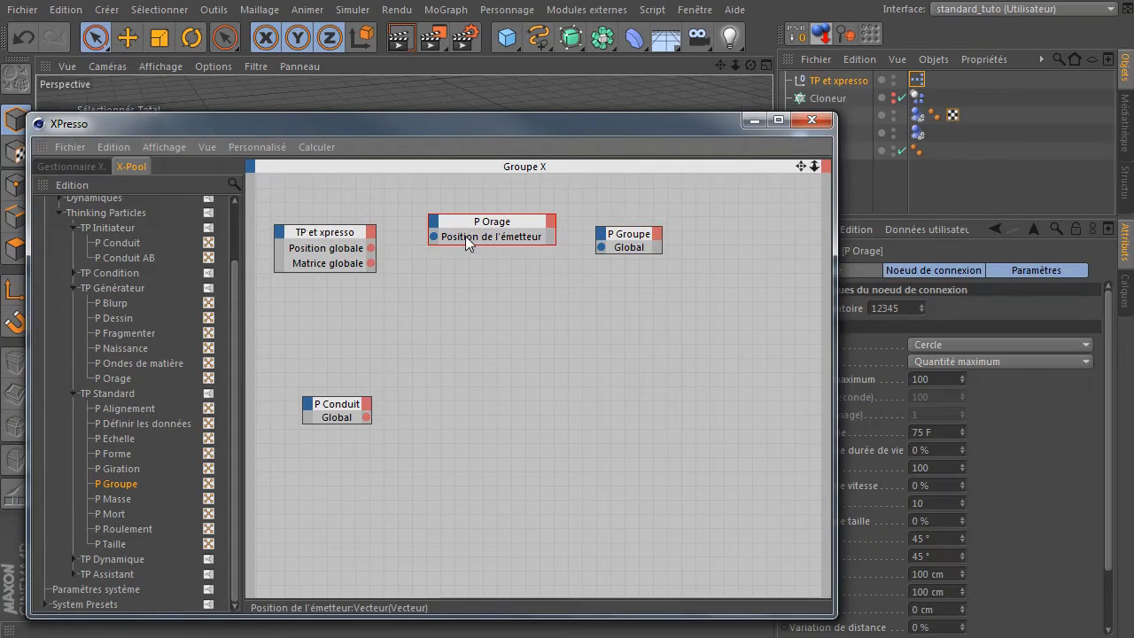
{"action": "left_click", "coordinate": [440, 228]}
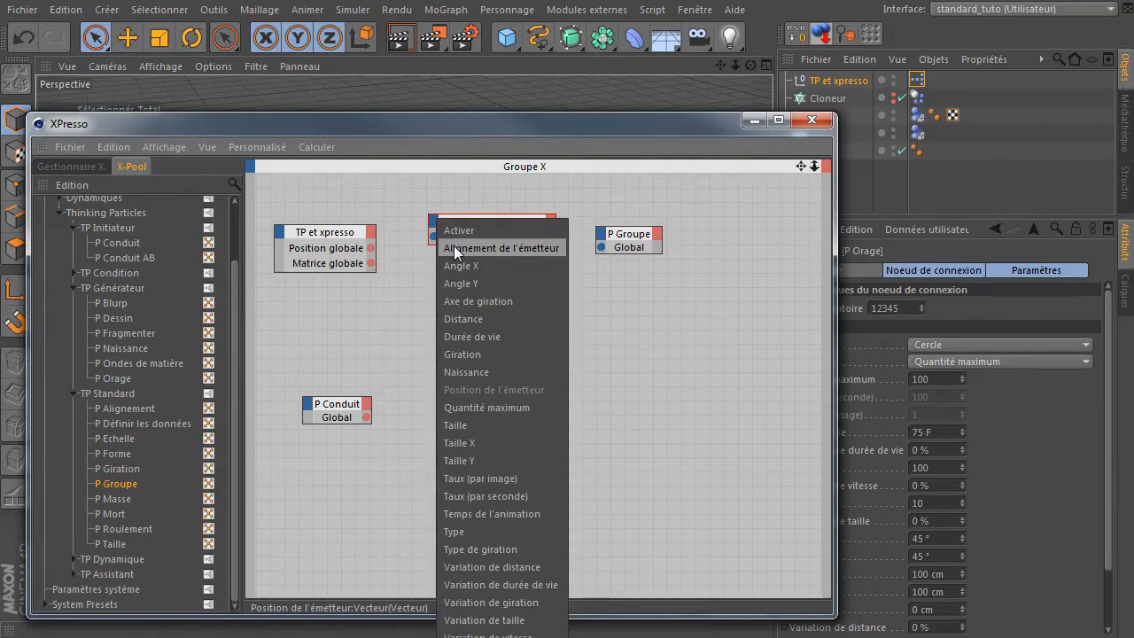
{"action": "left_click", "coordinate": [454, 245]}
{"action": "left_click", "coordinate": [550, 221]}
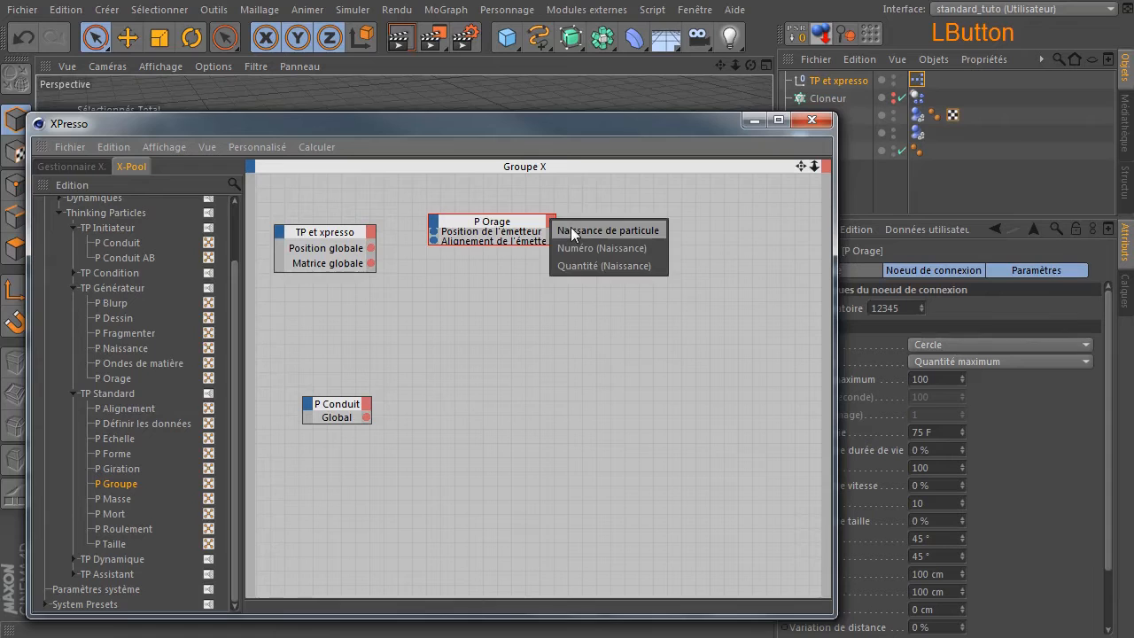
{"action": "left_click", "coordinate": [570, 228]}
{"action": "left_click", "coordinate": [510, 229], "text": "ctrl"}
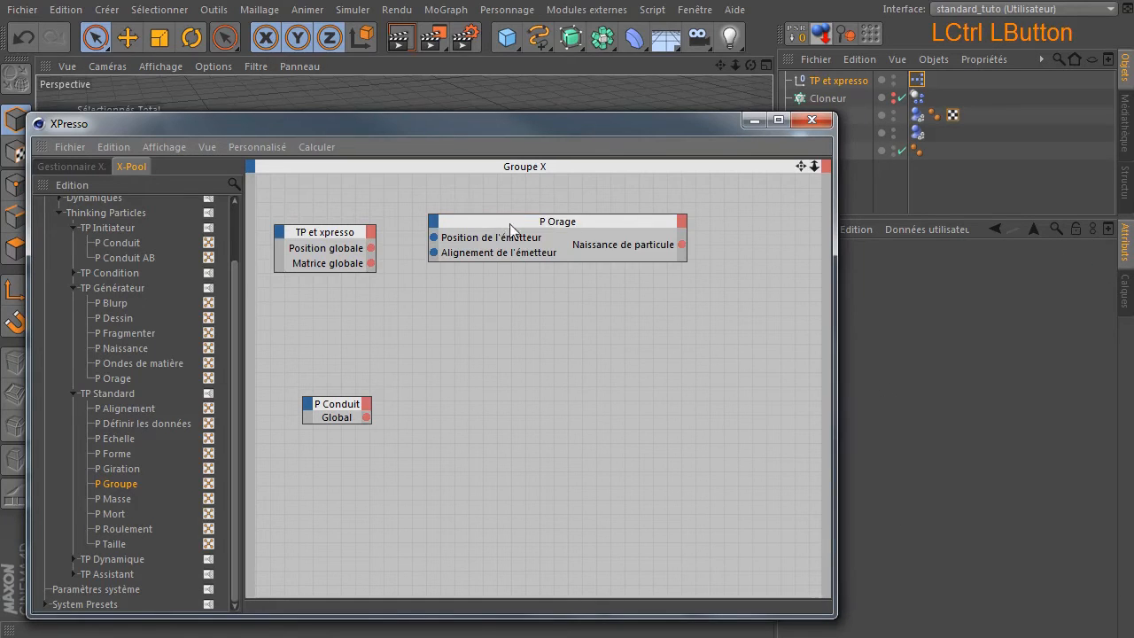
Space out the nodes and wire Position globale and Matrice globale into P Orage's emitter position and alignment, and Naissance de particule into P Groupe
{"action": "left_click_drag", "start_coordinate": [606, 225], "coordinate": [614, 318]}
{"action": "left_click_drag", "start_coordinate": [625, 234], "coordinate": [771, 232]}
{"action": "left_click_drag", "start_coordinate": [559, 311], "coordinate": [533, 226]}
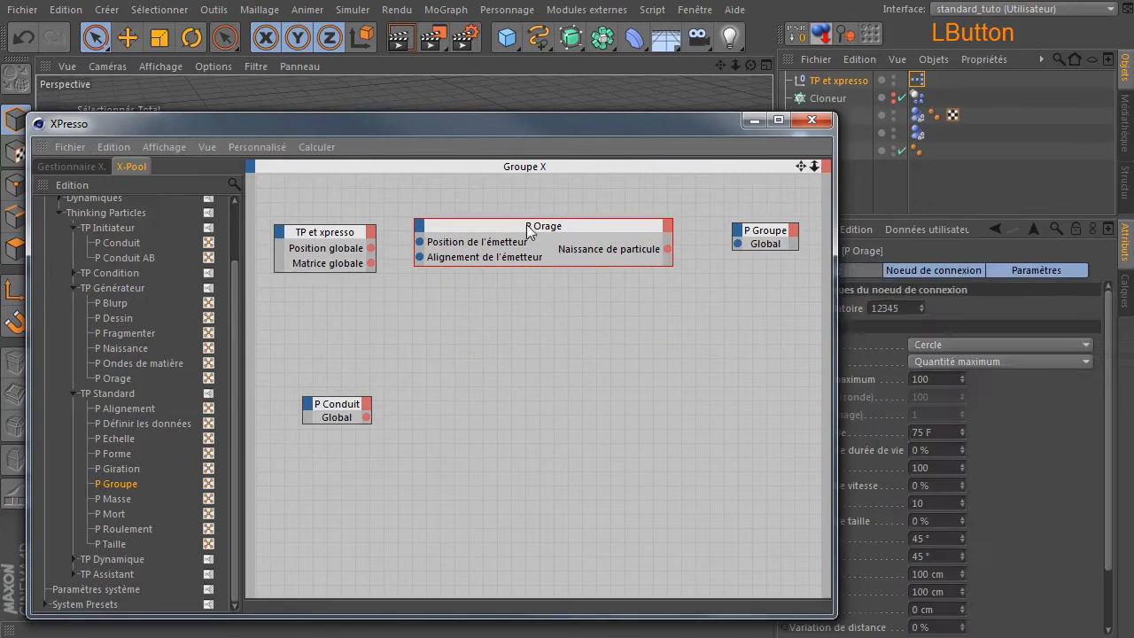
{"action": "left_click_drag", "start_coordinate": [372, 249], "coordinate": [420, 255]}
{"action": "left_click_drag", "start_coordinate": [667, 250], "coordinate": [748, 238]}
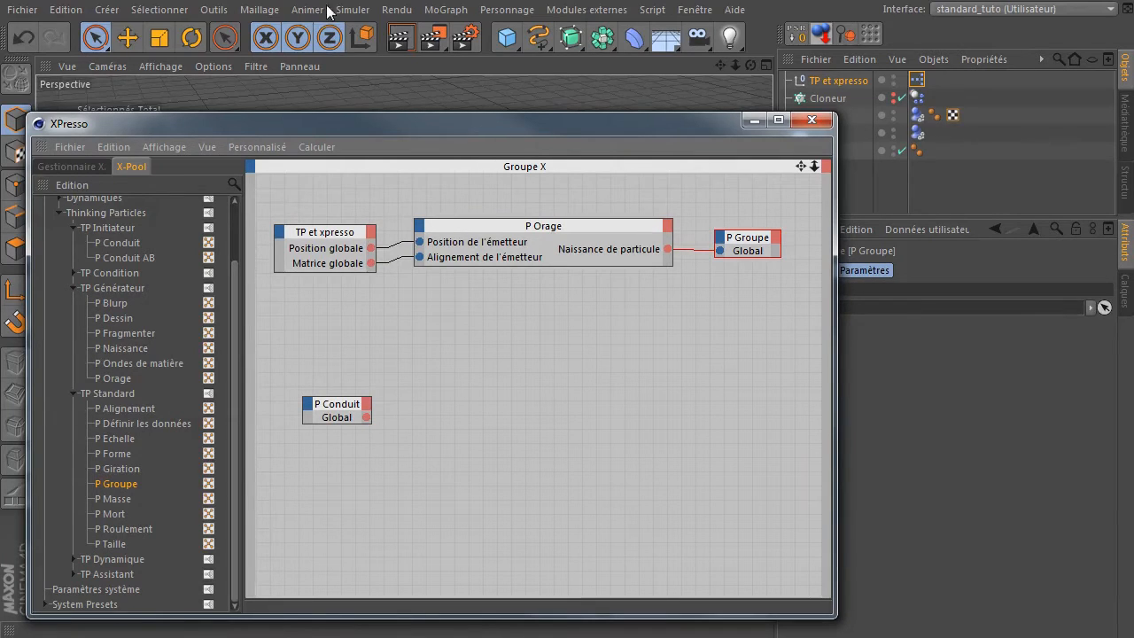
Open the Thinking Particles settings and add a new particle group under Global
{"action": "left_click", "coordinate": [352, 10]}
{"action": "mouse_move", "coordinate": [380, 94]}
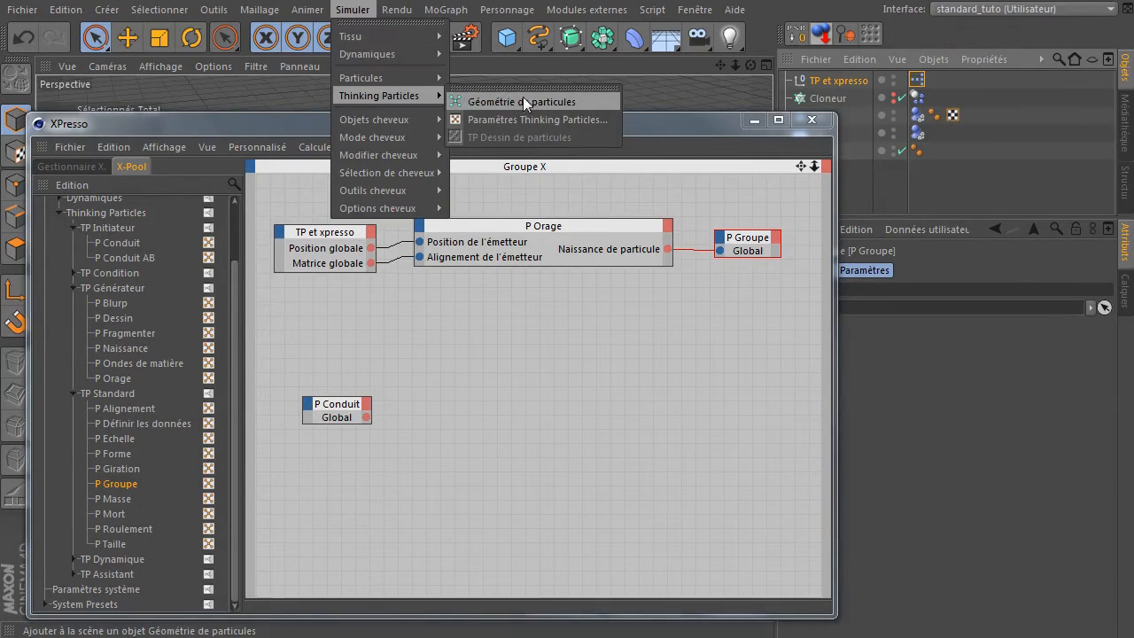
{"action": "left_click", "coordinate": [532, 118]}
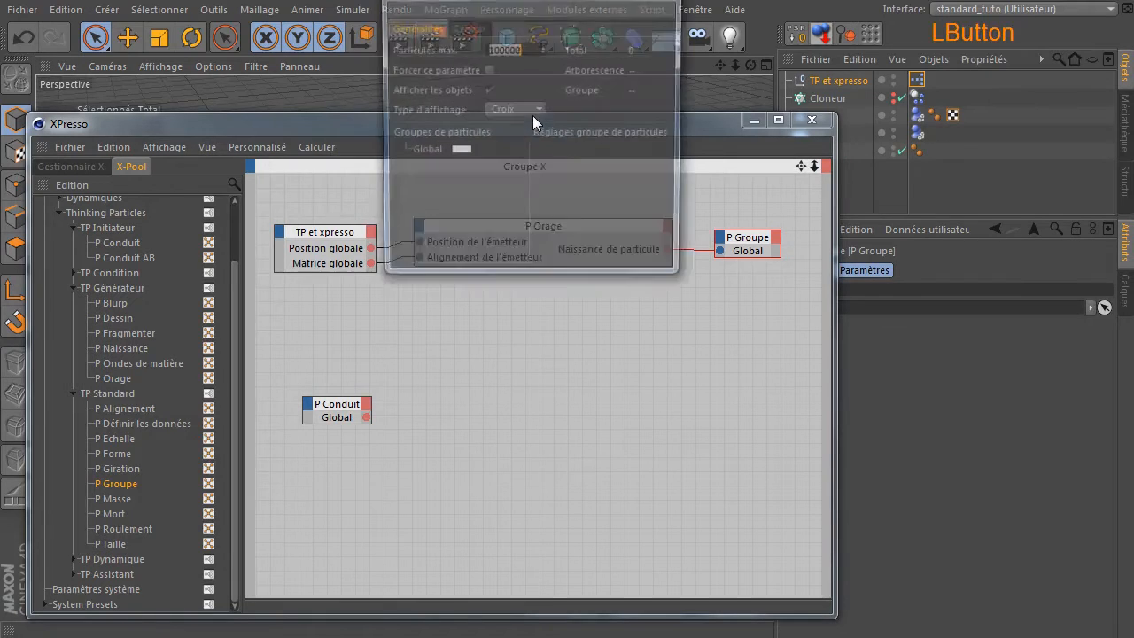
{"action": "left_click_drag", "start_coordinate": [483, 0], "coordinate": [792, 119]}
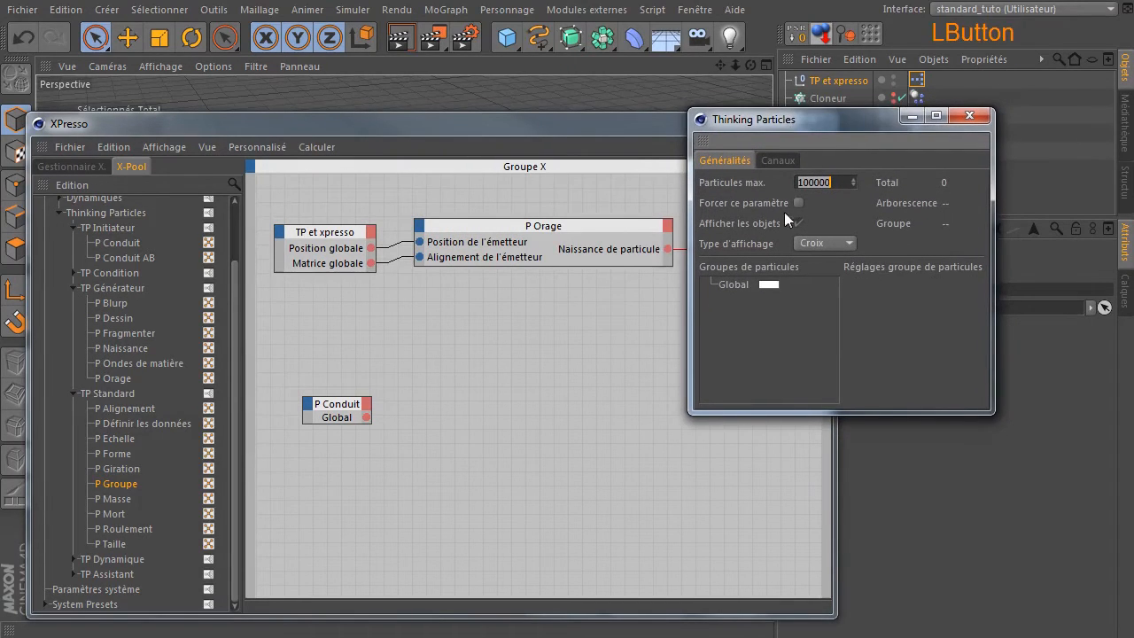
{"action": "right_click", "coordinate": [733, 289]}
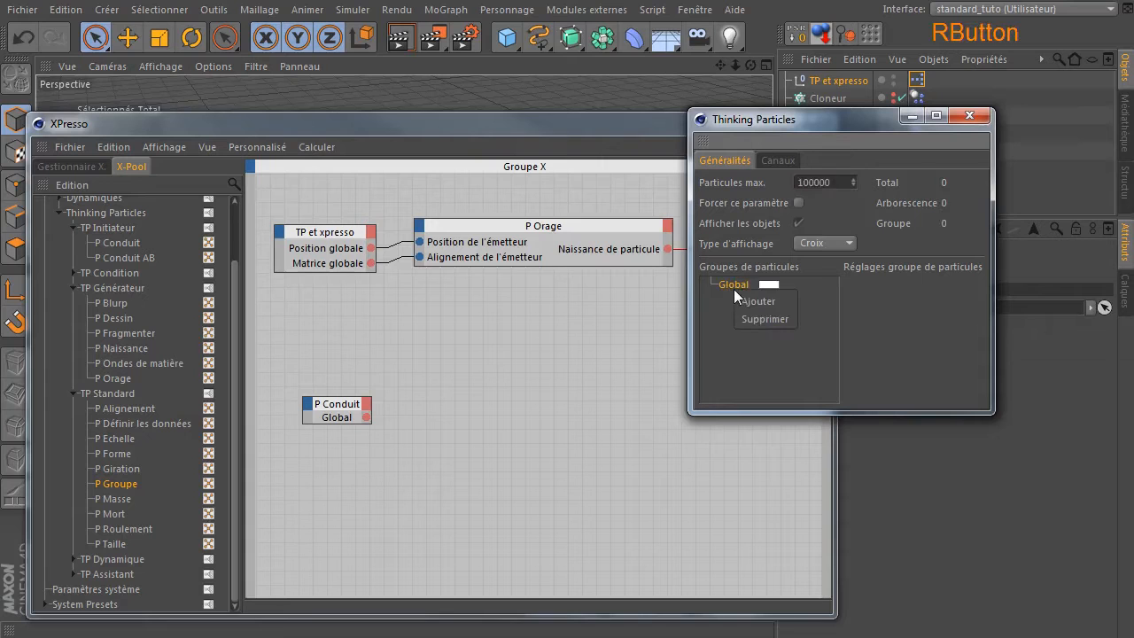
{"action": "left_click", "coordinate": [766, 296]}
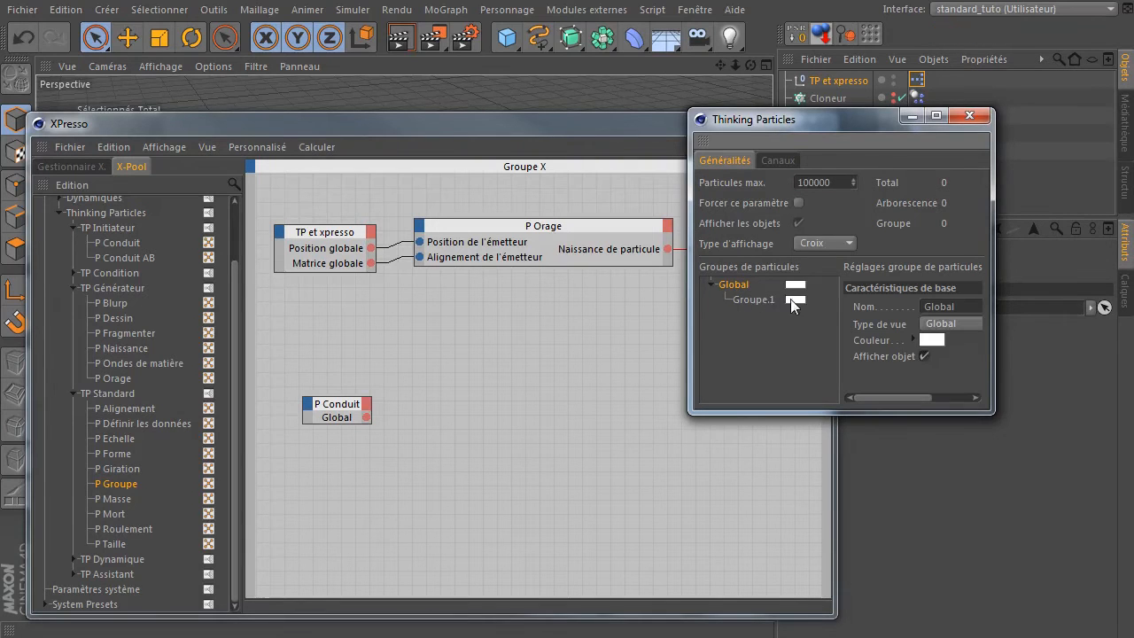
Set the colour of the Groupe.1 particle group to orange with a hue of 28°
{"action": "left_click", "coordinate": [797, 300]}
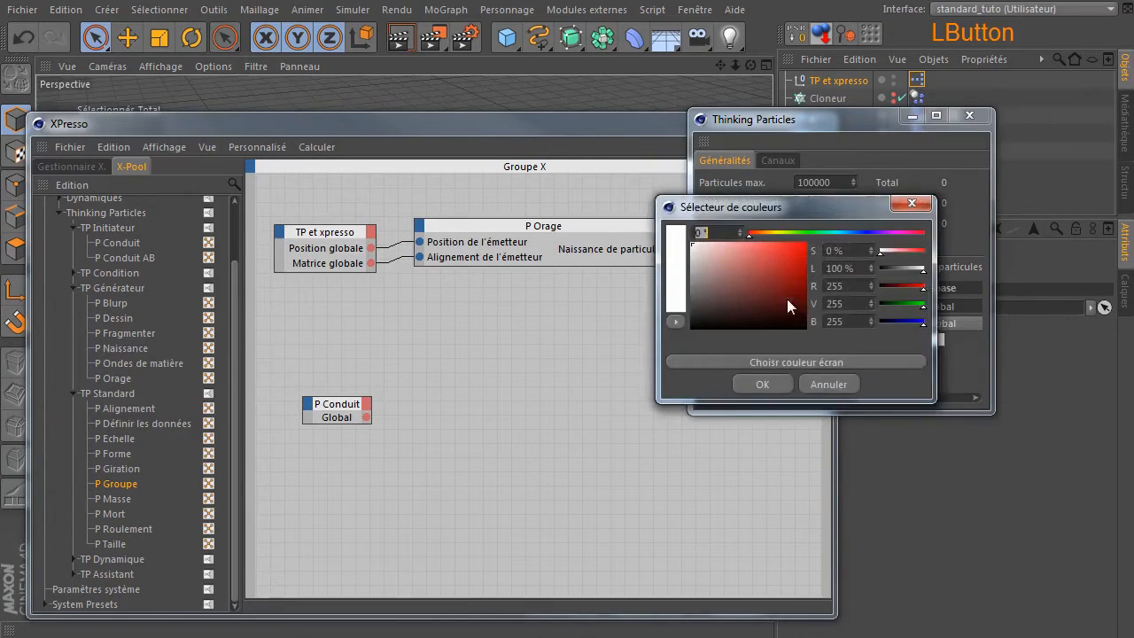
{"action": "left_click", "coordinate": [764, 234]}
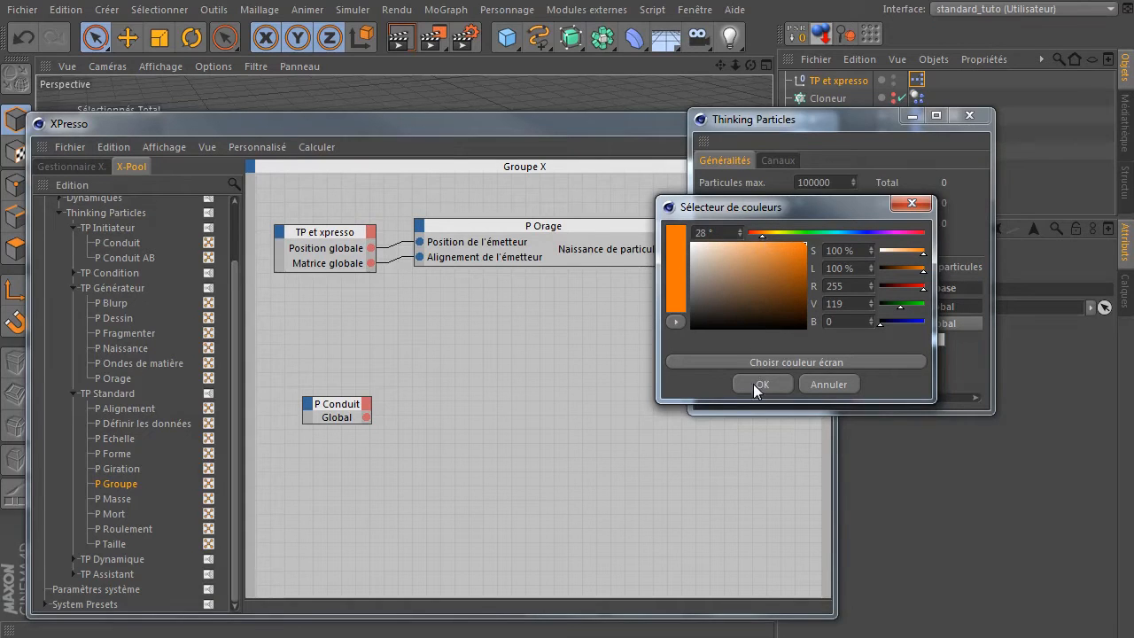
{"action": "left_click", "coordinate": [755, 383]}
Assign the Groupe.1 particle group to the P Groupe and P Conduit nodes, and close the XPresso and Thinking Particles windows
{"action": "left_click_drag", "start_coordinate": [799, 124], "coordinate": [696, 330]}
{"action": "left_click_drag", "start_coordinate": [648, 508], "coordinate": [752, 247]}
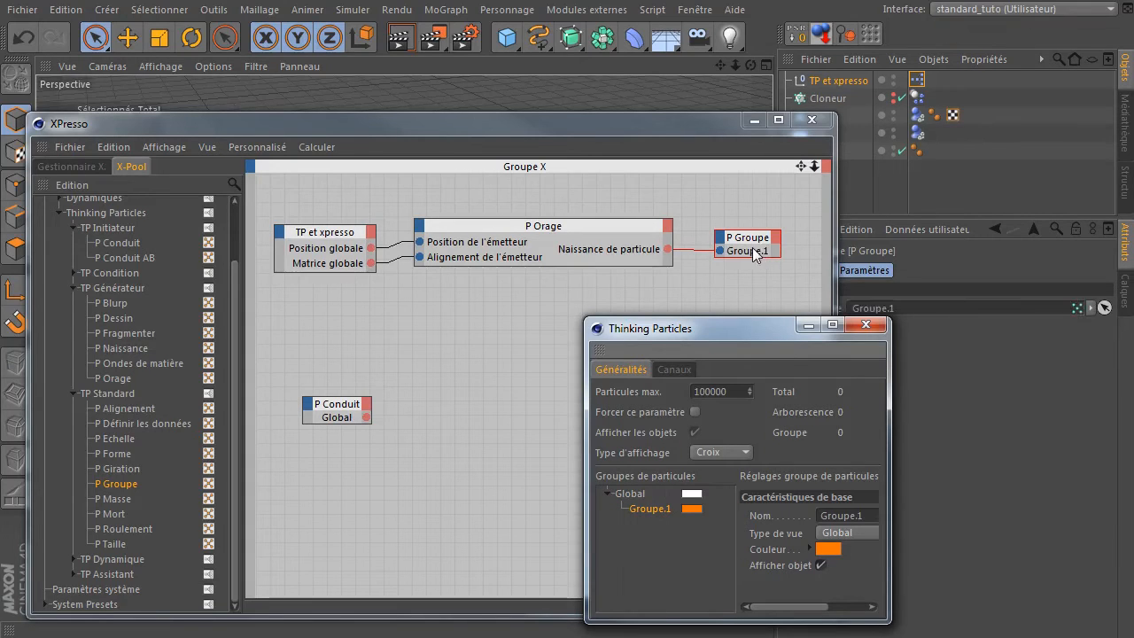
{"action": "left_click_drag", "start_coordinate": [636, 510], "coordinate": [339, 422]}
{"action": "left_click_drag", "start_coordinate": [694, 328], "coordinate": [867, 328]}
{"action": "left_click", "coordinate": [613, 357]}
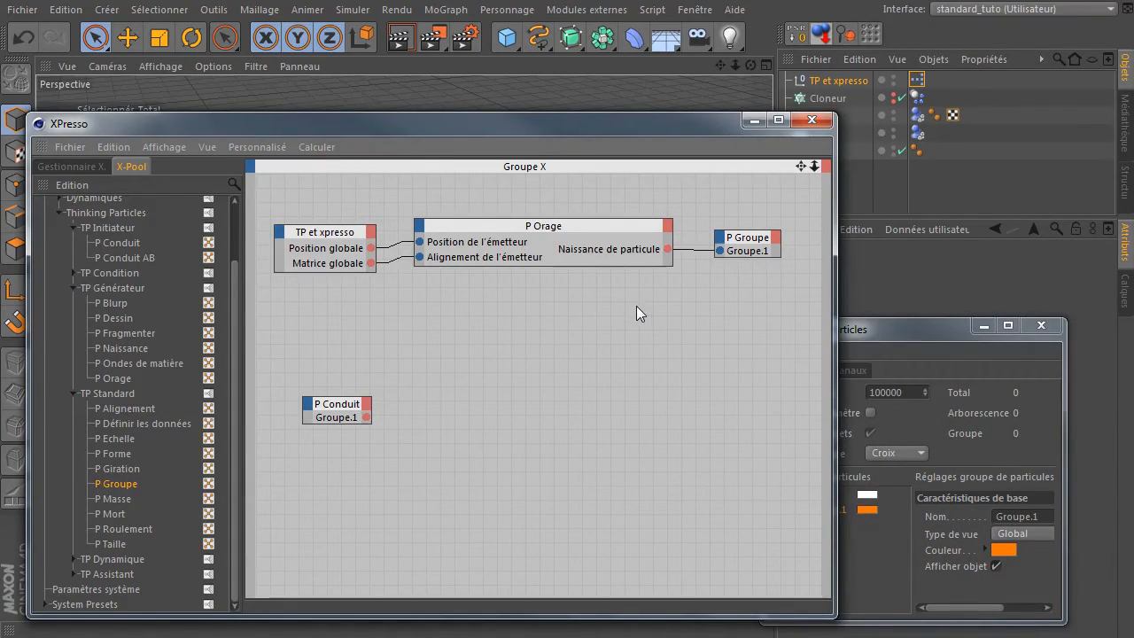
{"action": "left_click", "coordinate": [811, 122]}
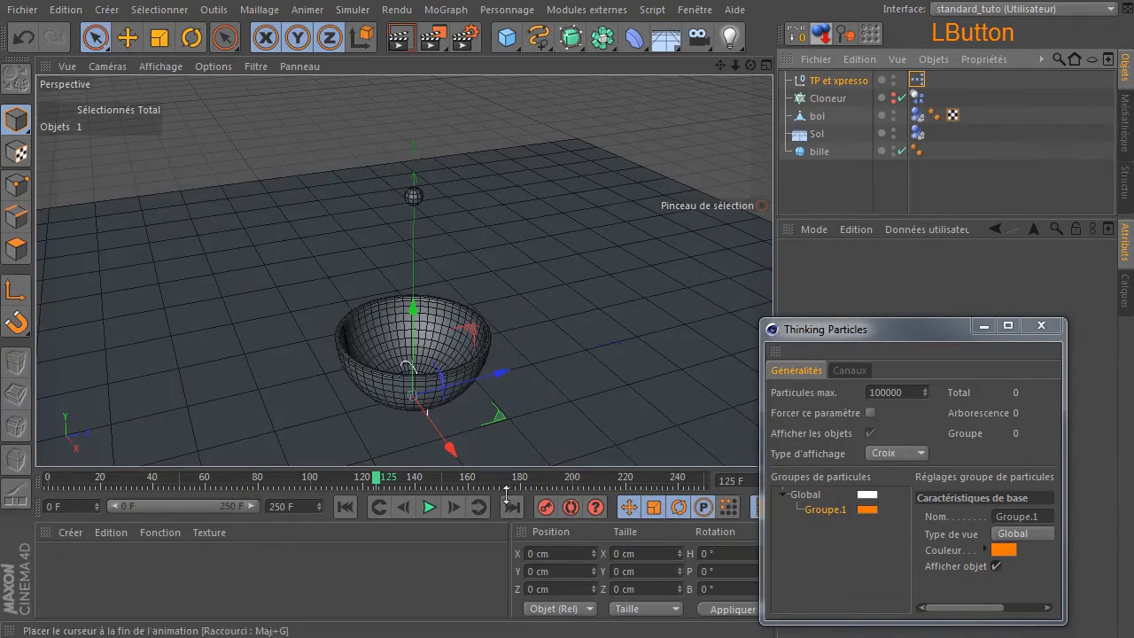
{"action": "left_click_drag", "start_coordinate": [843, 330], "coordinate": [858, 334]}
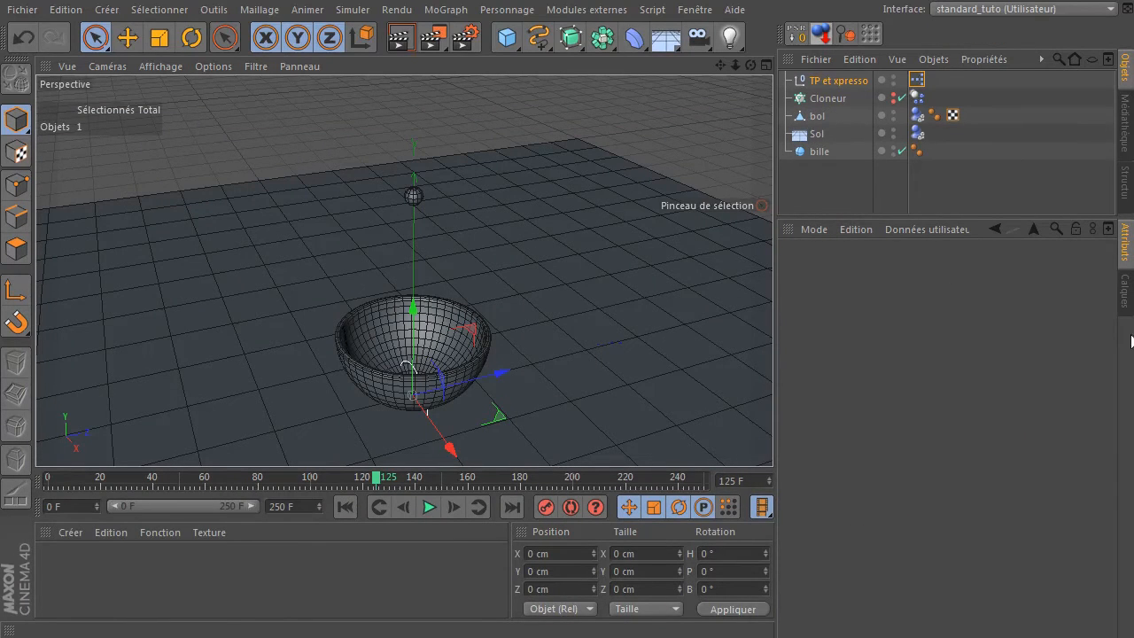
Move the TP et xpresso null to about Y 219 cm, Z -167 cm and play the particle emission
{"action": "left_click", "coordinate": [841, 81]}
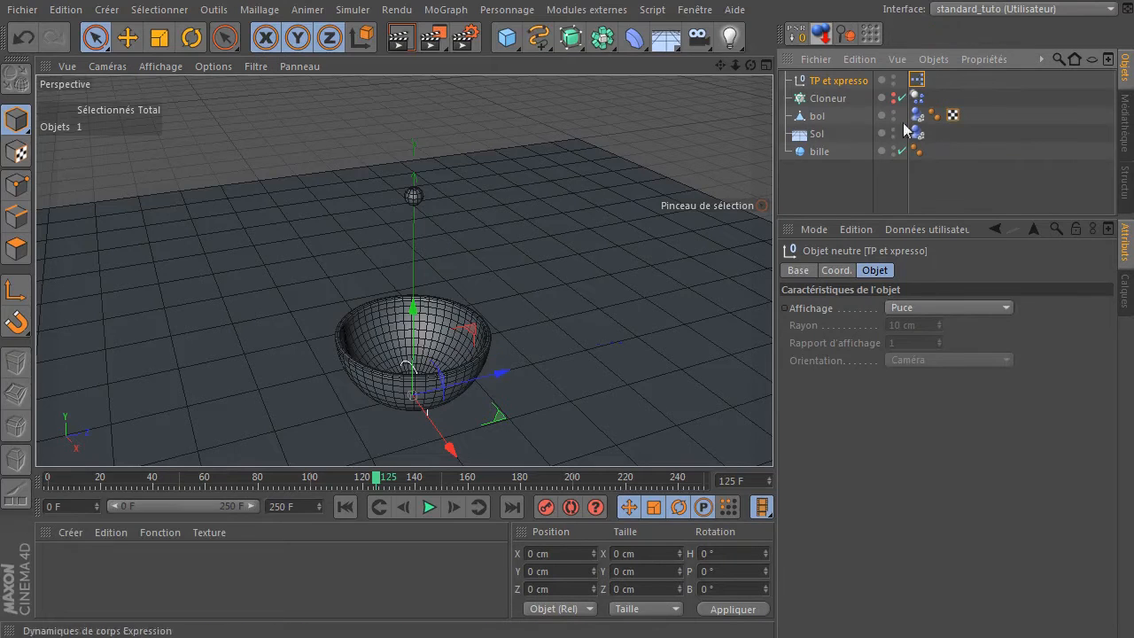
{"action": "left_click_drag", "start_coordinate": [465, 329], "coordinate": [337, 213]}
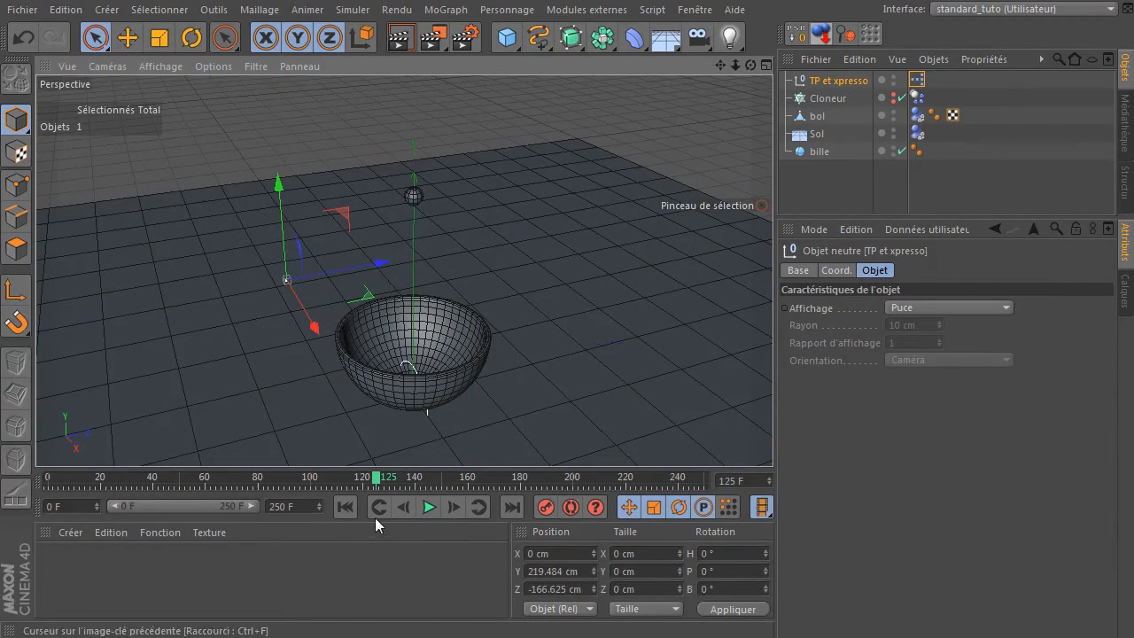
{"action": "left_click", "coordinate": [343, 506]}
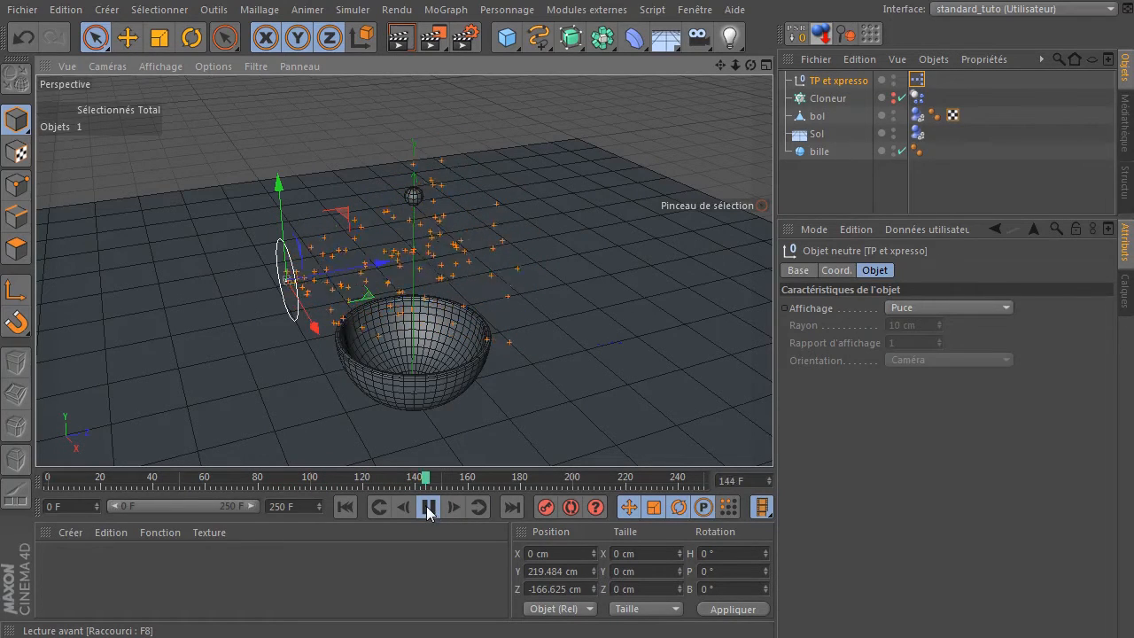
{"action": "left_click", "coordinate": [429, 508]}
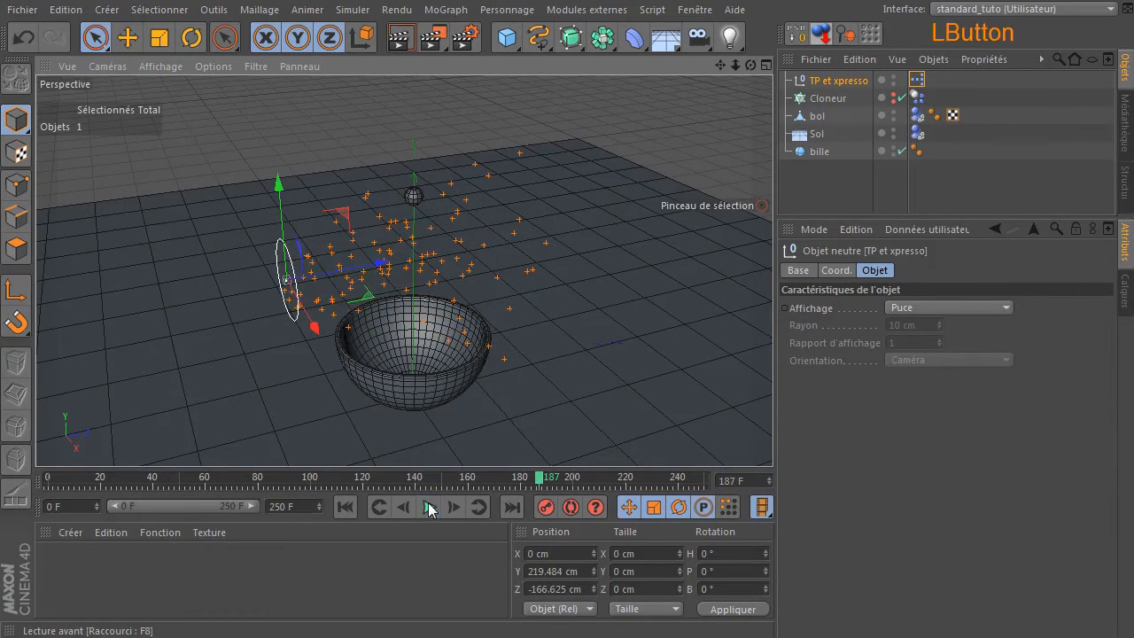
Reopen the null's XPresso graph and set the P Orage node's Quantité maximum to 50
{"action": "double_click", "coordinate": [917, 79]}
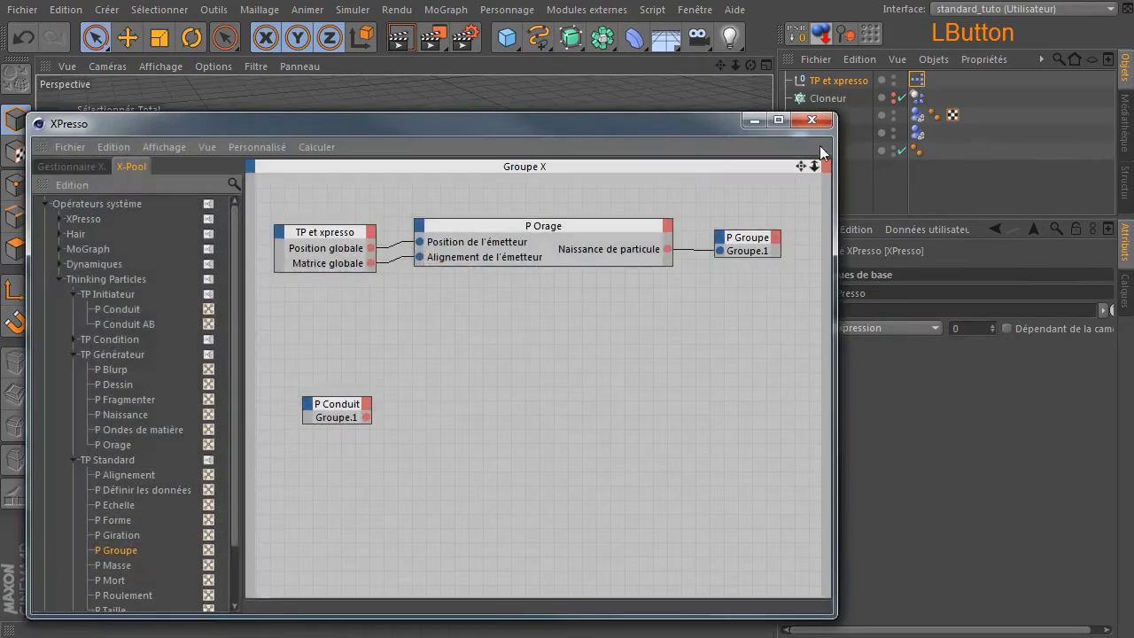
{"action": "left_click", "coordinate": [559, 227]}
{"action": "left_click_drag", "start_coordinate": [615, 129], "coordinate": [586, 59]}
{"action": "left_click_drag", "start_coordinate": [807, 370], "coordinate": [764, 372]}
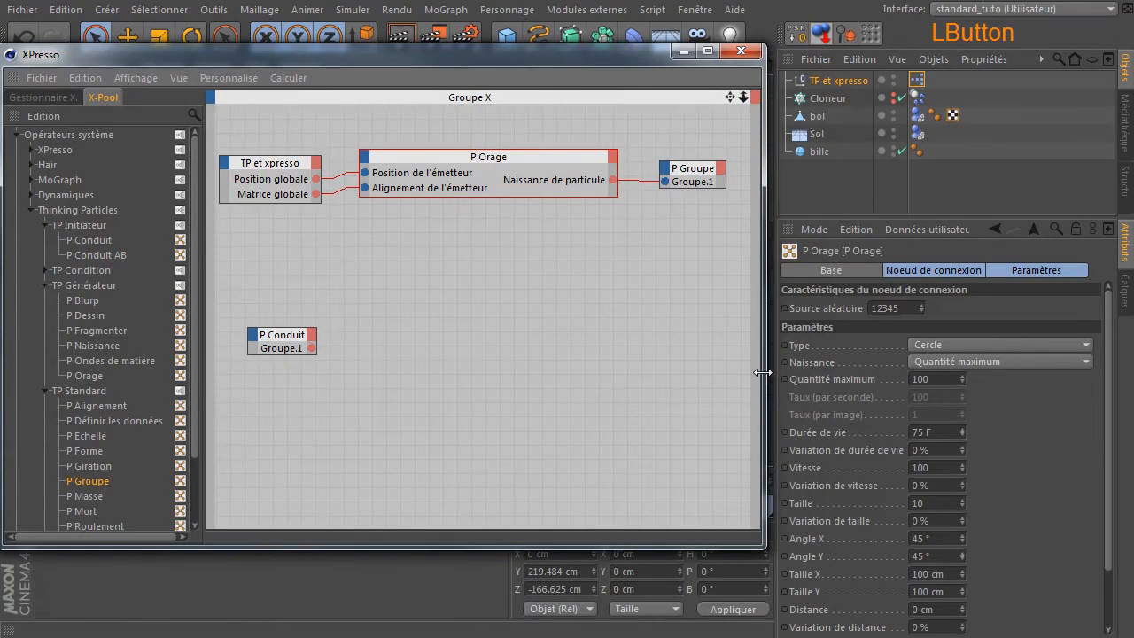
{"action": "left_click", "coordinate": [957, 379]}
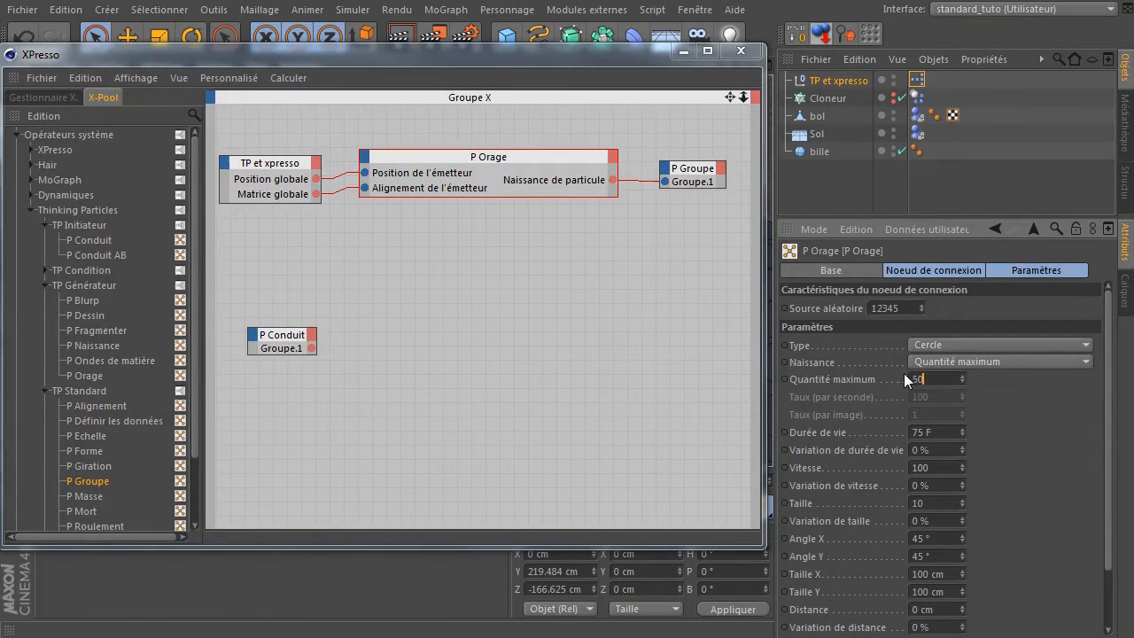
{"action": "type", "text": "50"}
Set the P Orage node's Durée de vie to 300 F and its Vitesse to 200
{"action": "left_click", "coordinate": [943, 433]}
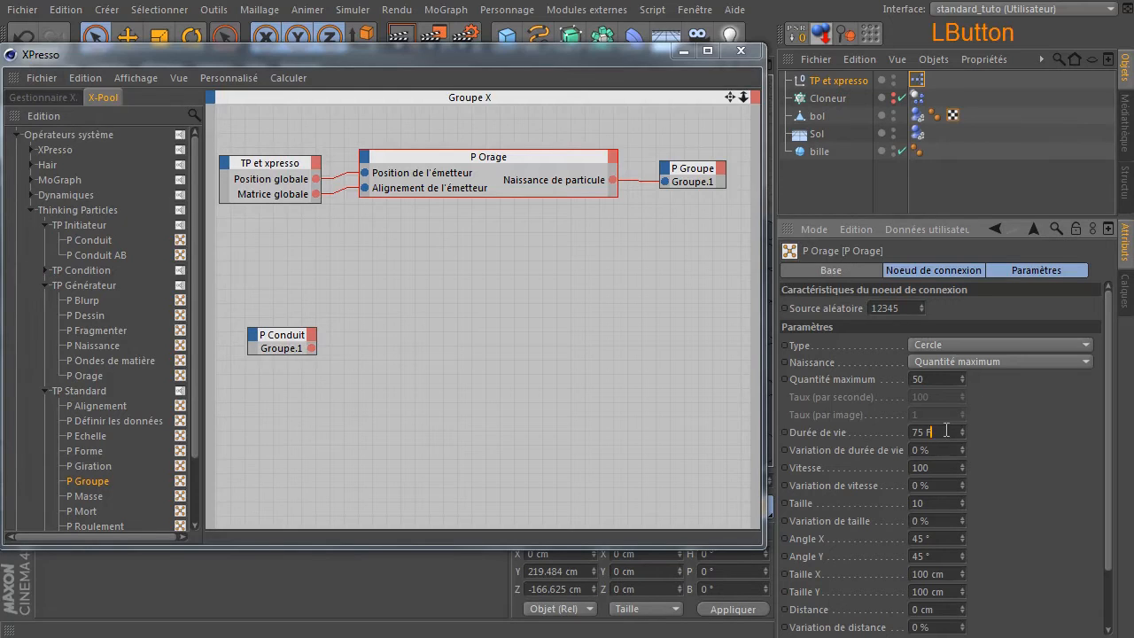
{"action": "type", "text": "300"}
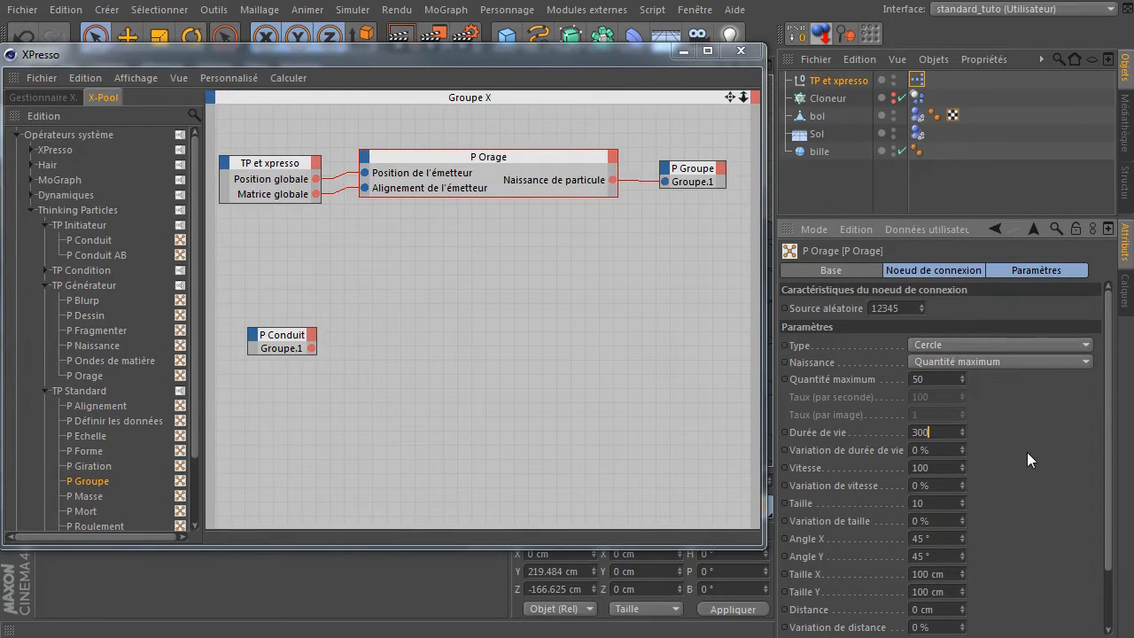
{"action": "left_click", "coordinate": [931, 467]}
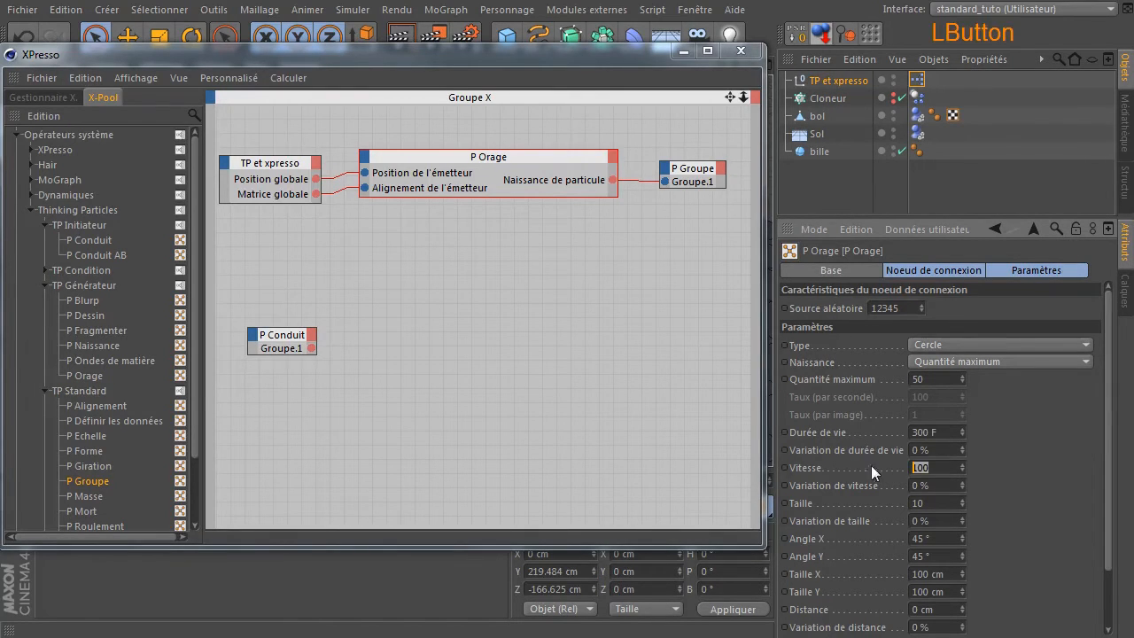
{"action": "type", "text": "200"}
{"action": "left_click", "coordinate": [1019, 446]}
Move the XPresso window clear of the viewport and play the emission from the first frame
{"action": "left_click_drag", "start_coordinate": [583, 53], "coordinate": [892, 494]}
{"action": "left_click_drag", "start_coordinate": [452, 494], "coordinate": [986, 302]}
{"action": "left_click", "coordinate": [345, 507]}
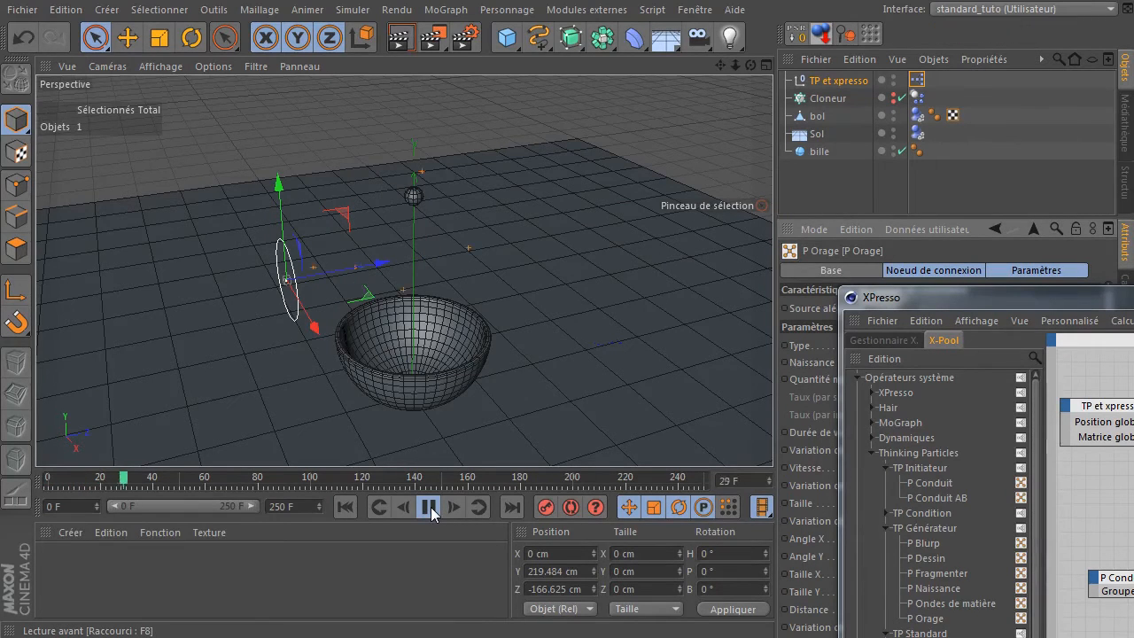
Set P Orage's Quantité maximum to 100 and replay the animation from the start
{"action": "left_click_drag", "start_coordinate": [1011, 295], "coordinate": [740, 450]}
{"action": "double_click", "coordinate": [921, 379]}
{"action": "type", "text": "100"}
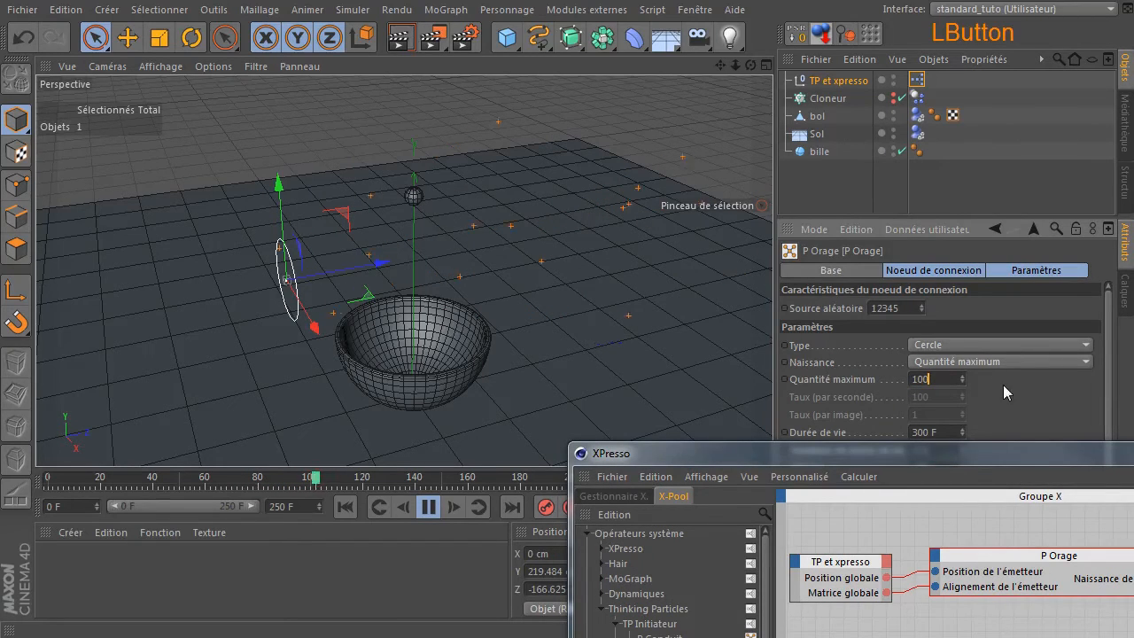
{"action": "key", "text": "Return"}
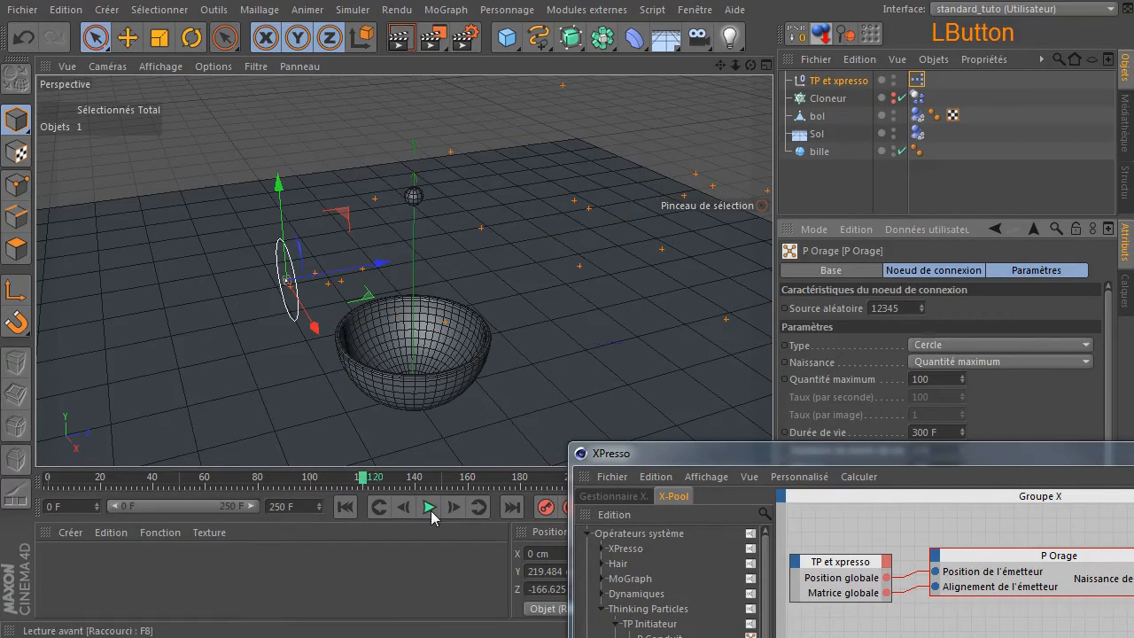
{"action": "left_click", "coordinate": [346, 506]}
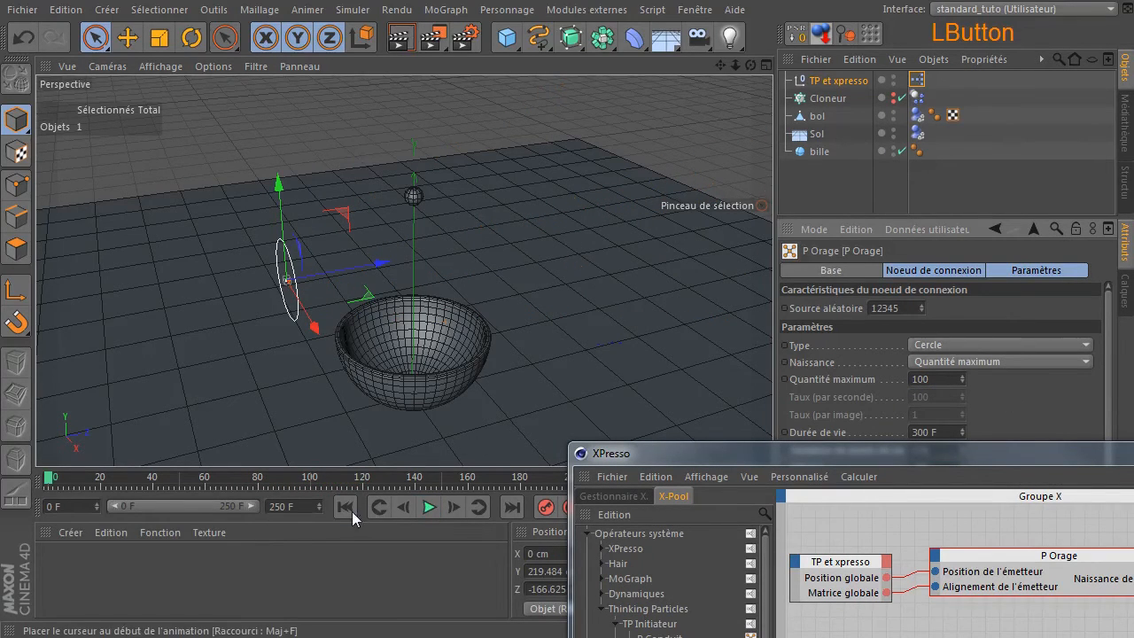
{"action": "left_click", "coordinate": [431, 509]}
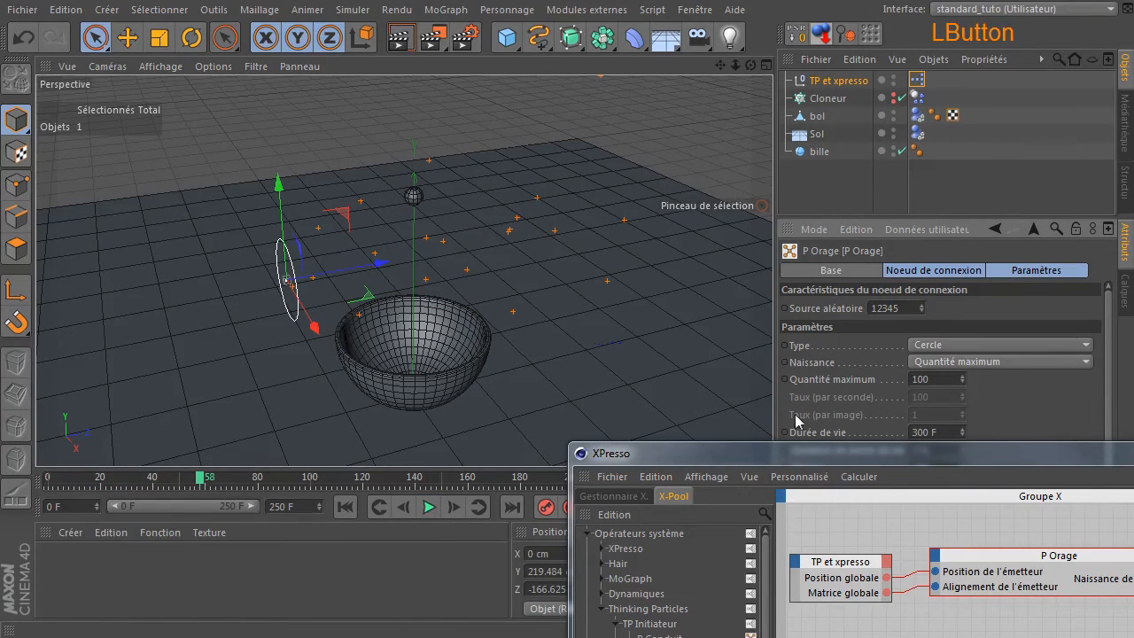
Set the P Orage node's Vitesse to 150
{"action": "left_click_drag", "start_coordinate": [733, 453], "coordinate": [252, 73]}
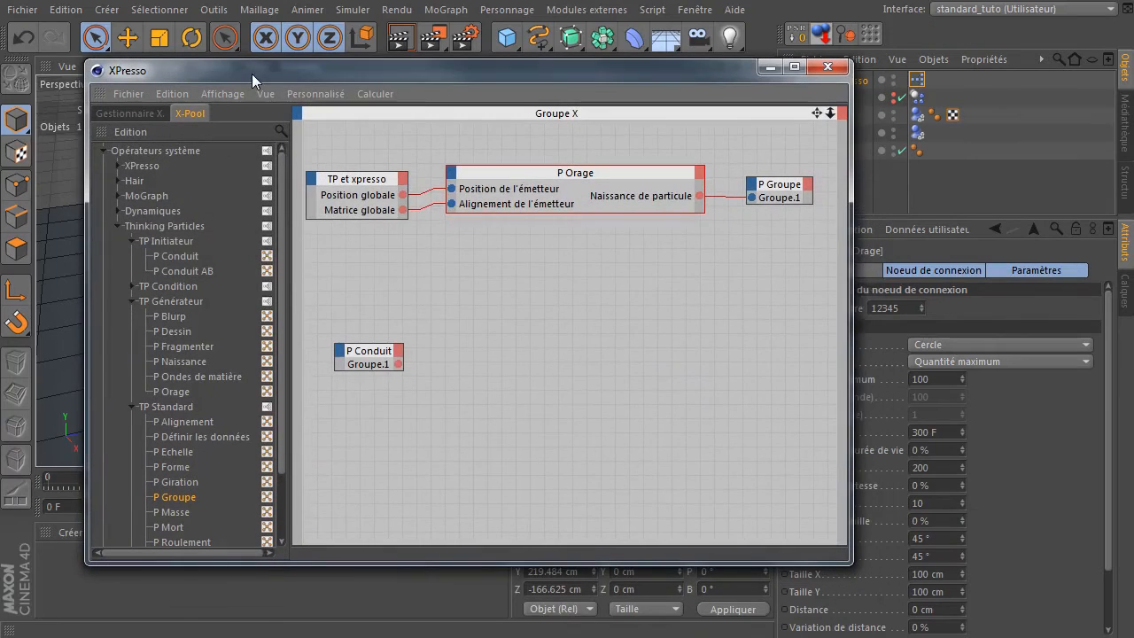
{"action": "left_click", "coordinate": [716, 261]}
{"action": "double_click", "coordinate": [946, 469]}
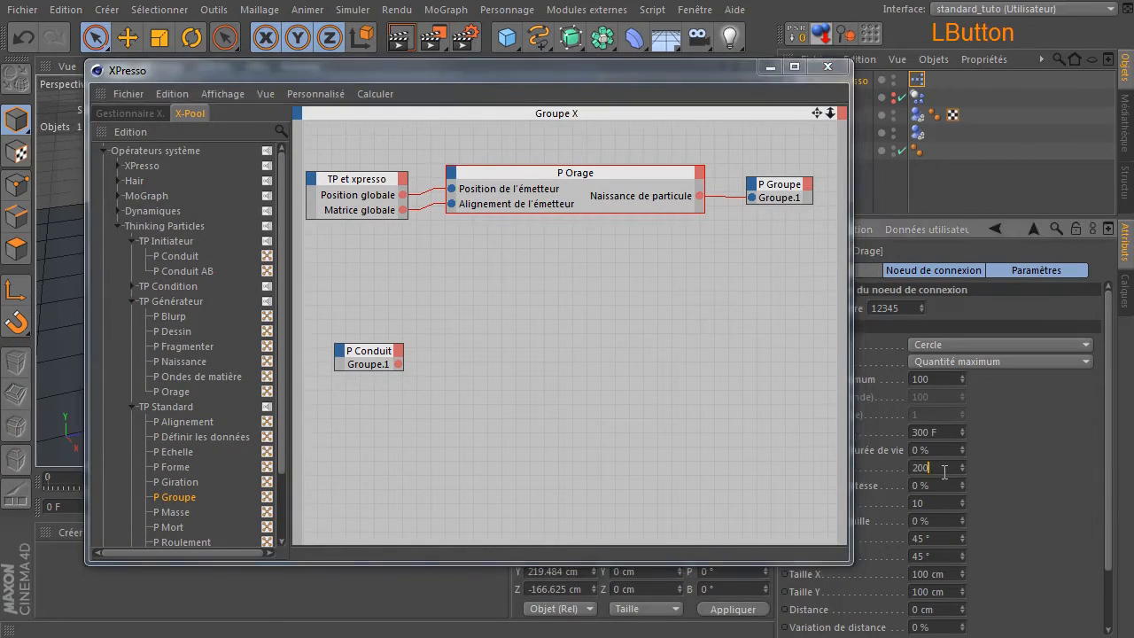
{"action": "left_click_drag", "start_coordinate": [668, 75], "coordinate": [515, 86]}
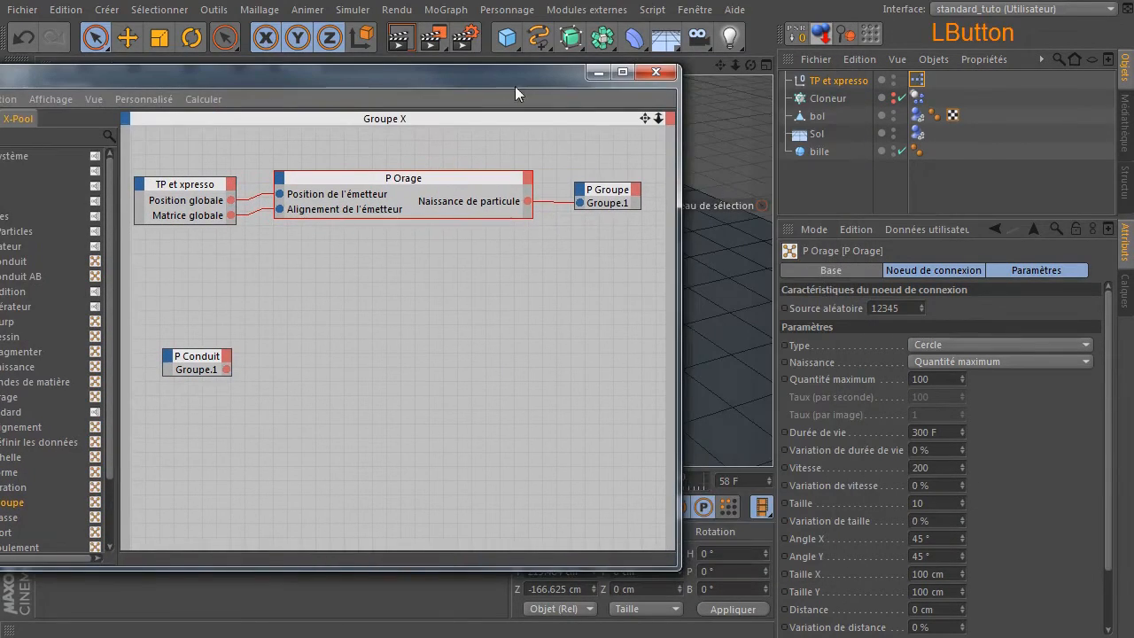
{"action": "double_click", "coordinate": [930, 469]}
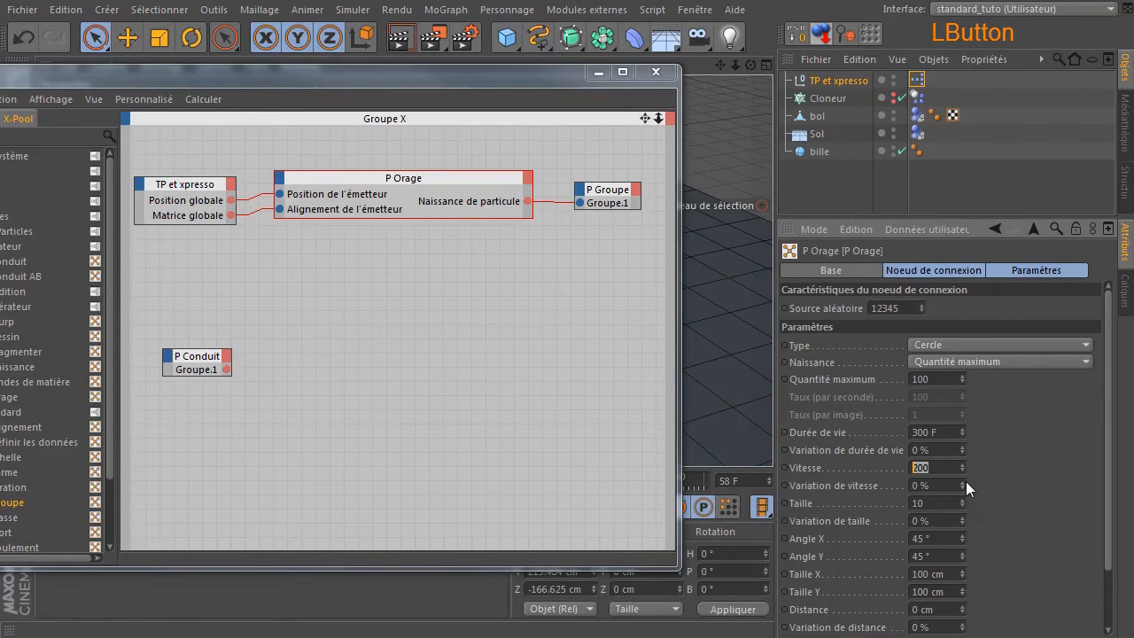
{"action": "type", "text": "150"}
{"action": "left_click", "coordinate": [979, 482]}
Uncover the viewport and replay the emission from frame 0 to check the particle speed
{"action": "left_click_drag", "start_coordinate": [425, 78], "coordinate": [750, 581]}
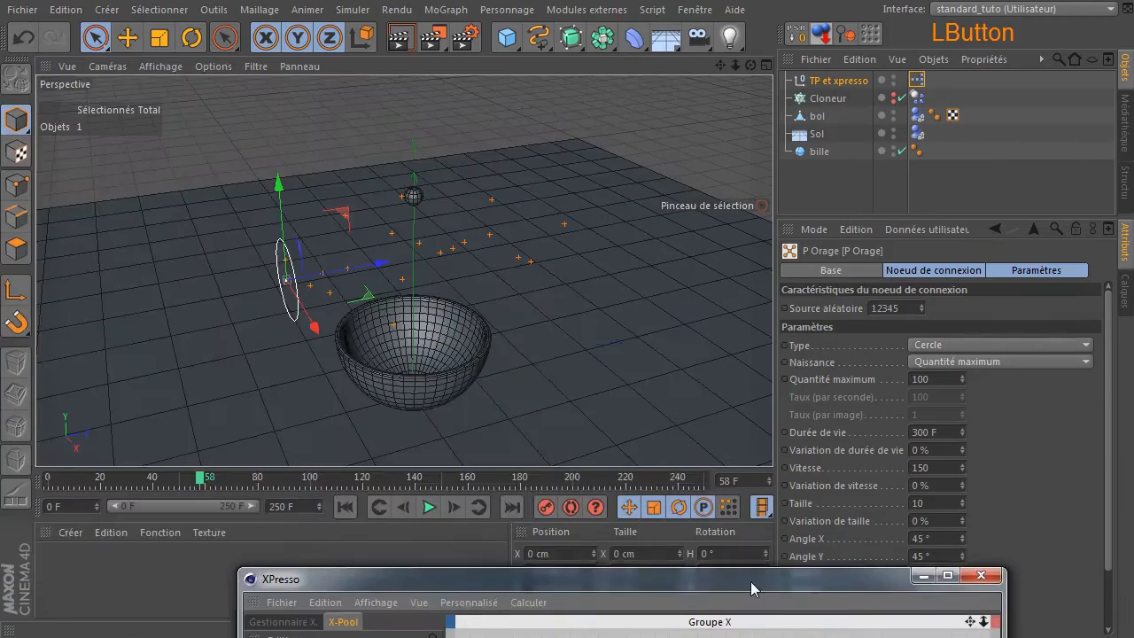
{"action": "left_click", "coordinate": [347, 508]}
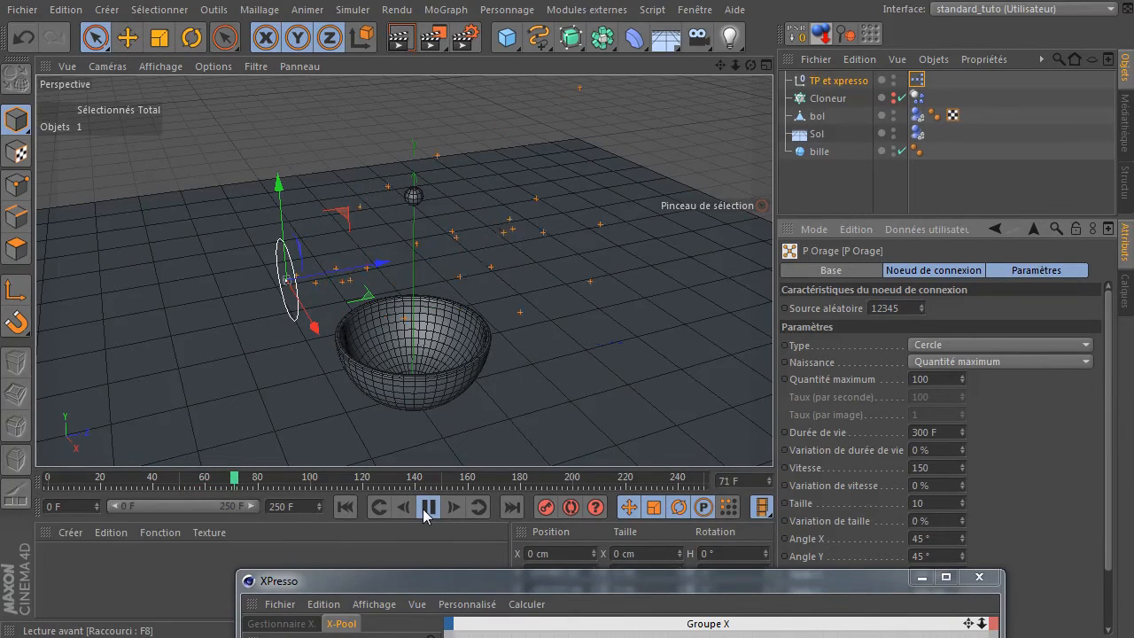
{"action": "left_click", "coordinate": [426, 507]}
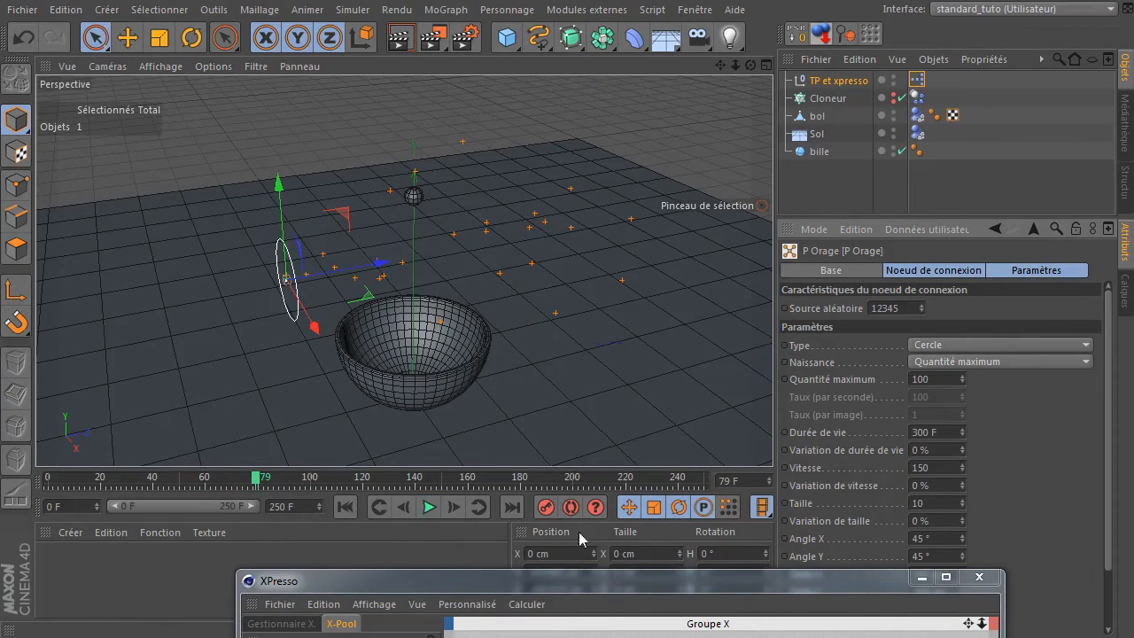
Bring the XPresso window back up and lower the P Orage node's Quantité maximum
{"action": "left_click_drag", "start_coordinate": [559, 588], "coordinate": [354, 139]}
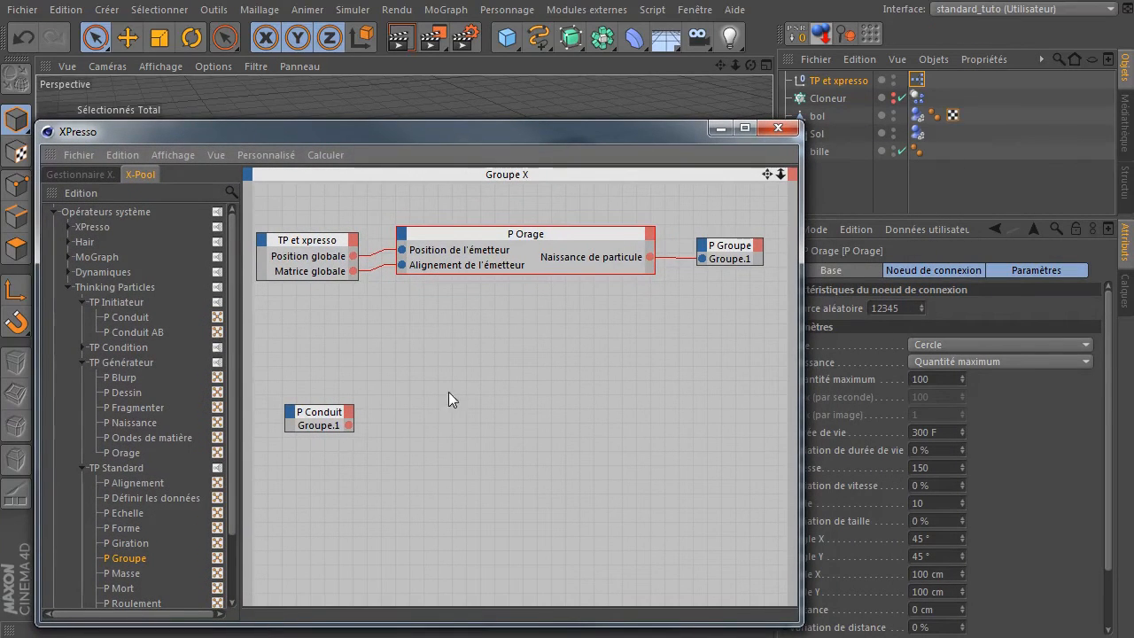
{"action": "left_click", "coordinate": [926, 378]}
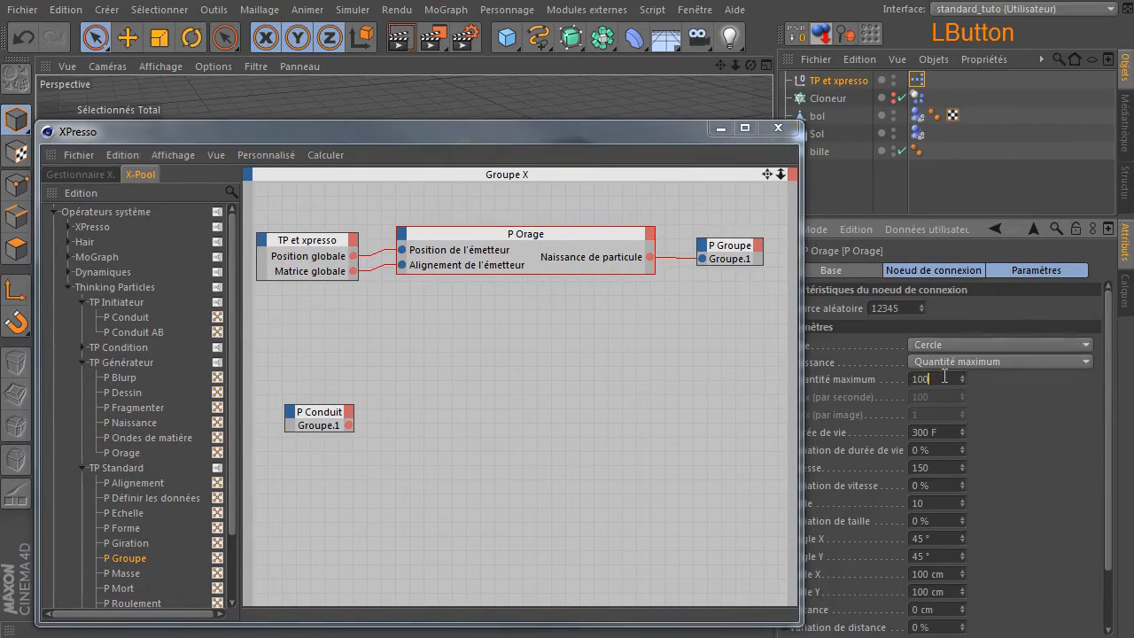
{"action": "left_click", "coordinate": [565, 424]}
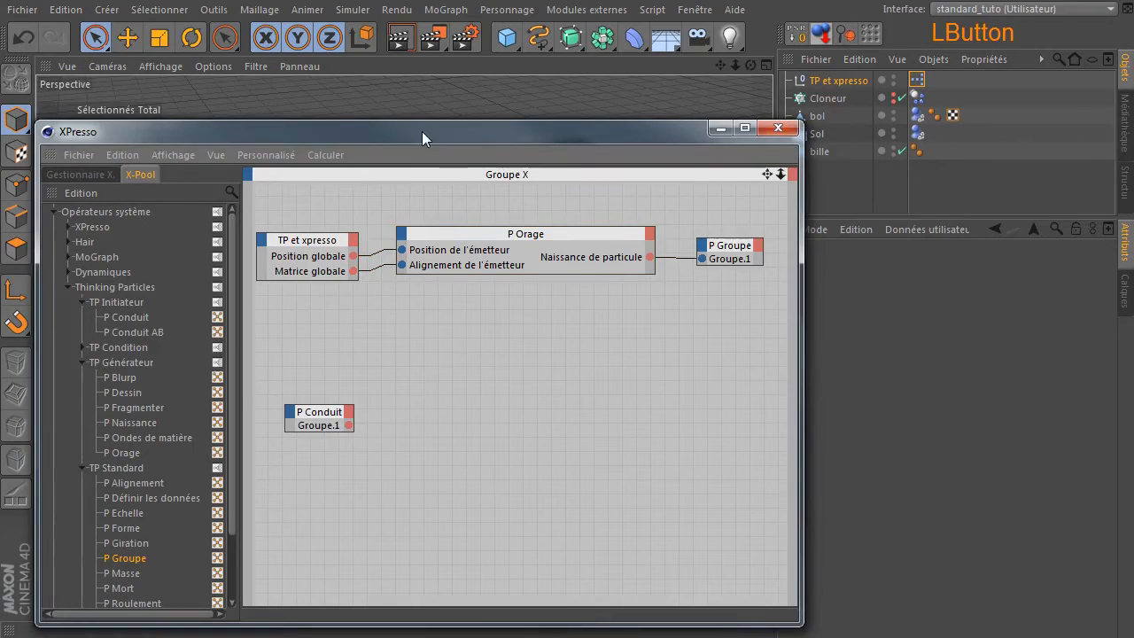
Replay the emission to check the particle density, rewind to frame 0 and bring the XPresso graph back into view
{"action": "left_click_drag", "start_coordinate": [422, 131], "coordinate": [1072, 499]}
{"action": "left_click", "coordinate": [346, 506]}
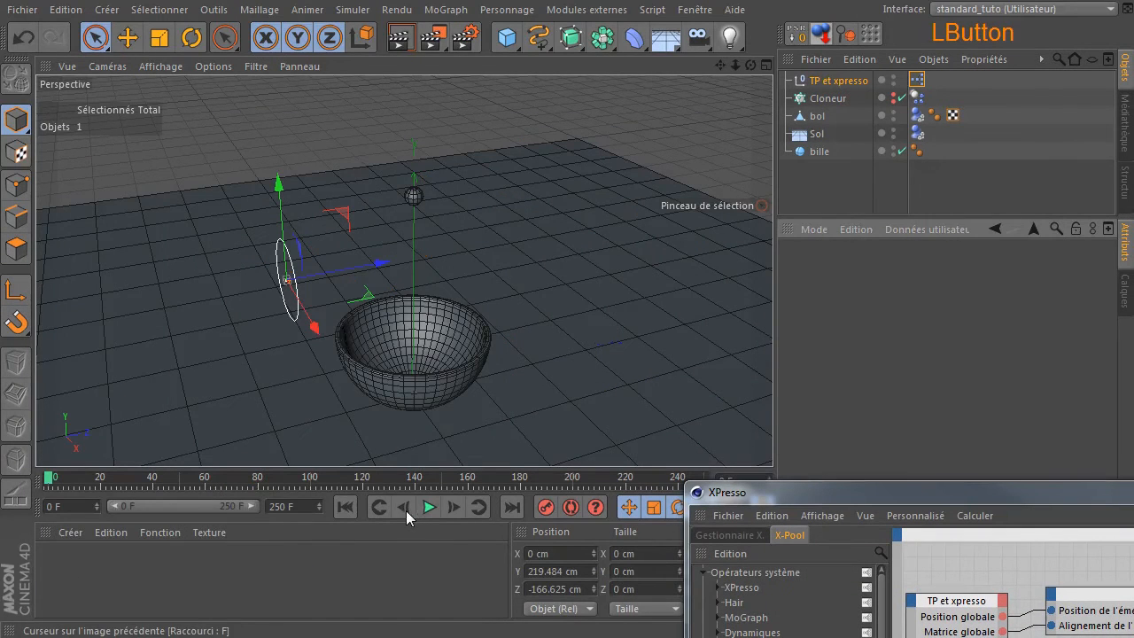
{"action": "left_click", "coordinate": [429, 507]}
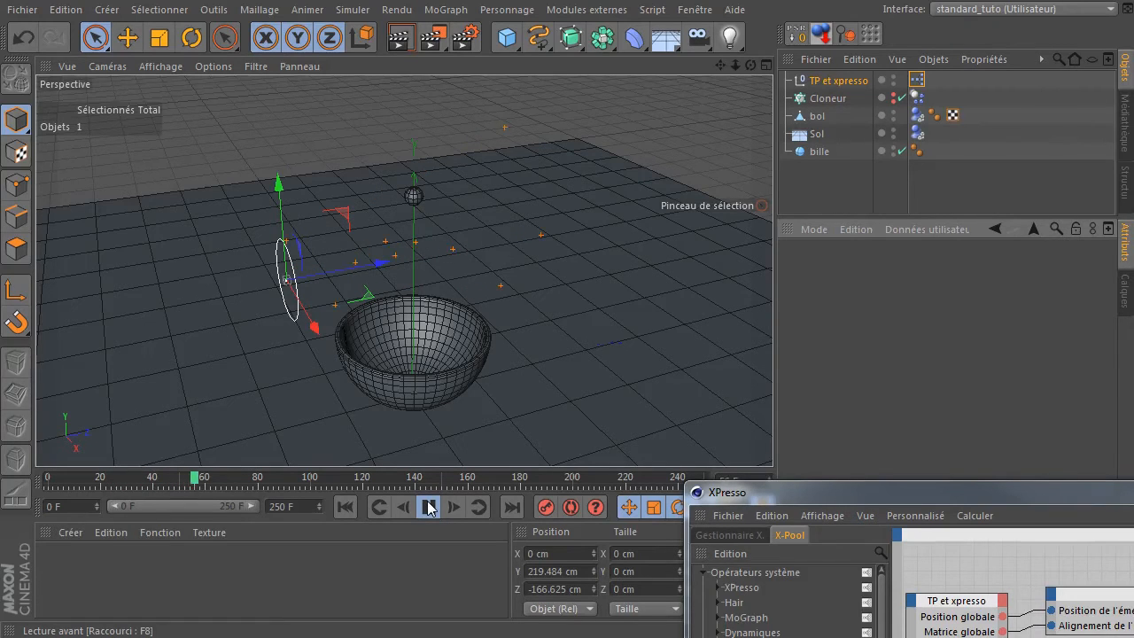
{"action": "left_click", "coordinate": [429, 507]}
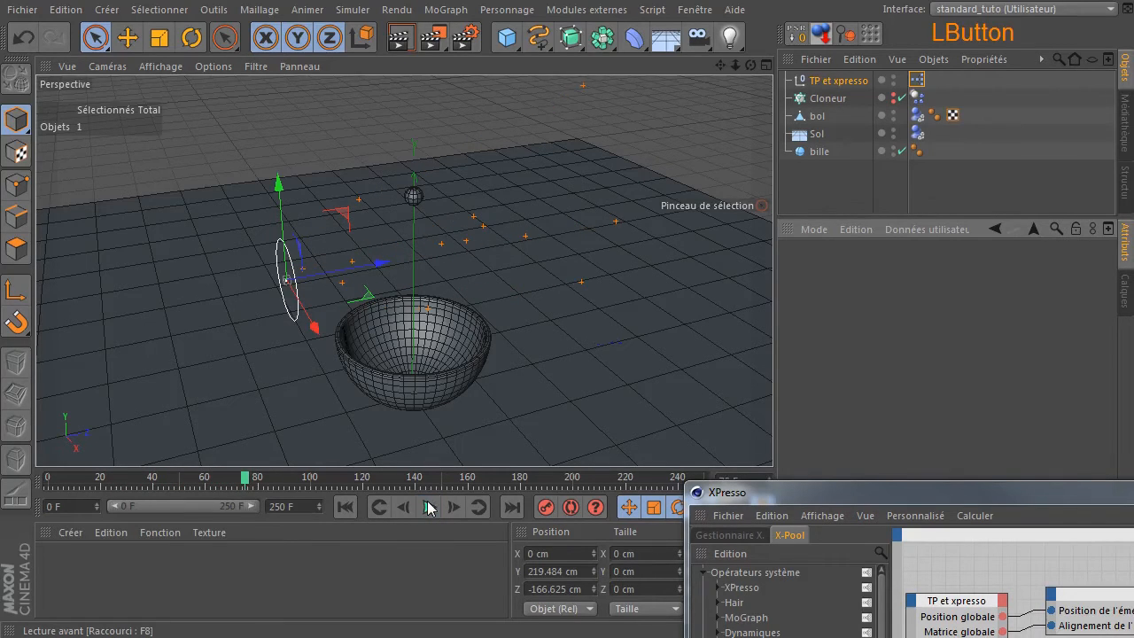
{"action": "left_click", "coordinate": [347, 506]}
{"action": "left_click_drag", "start_coordinate": [863, 490], "coordinate": [442, 115]}
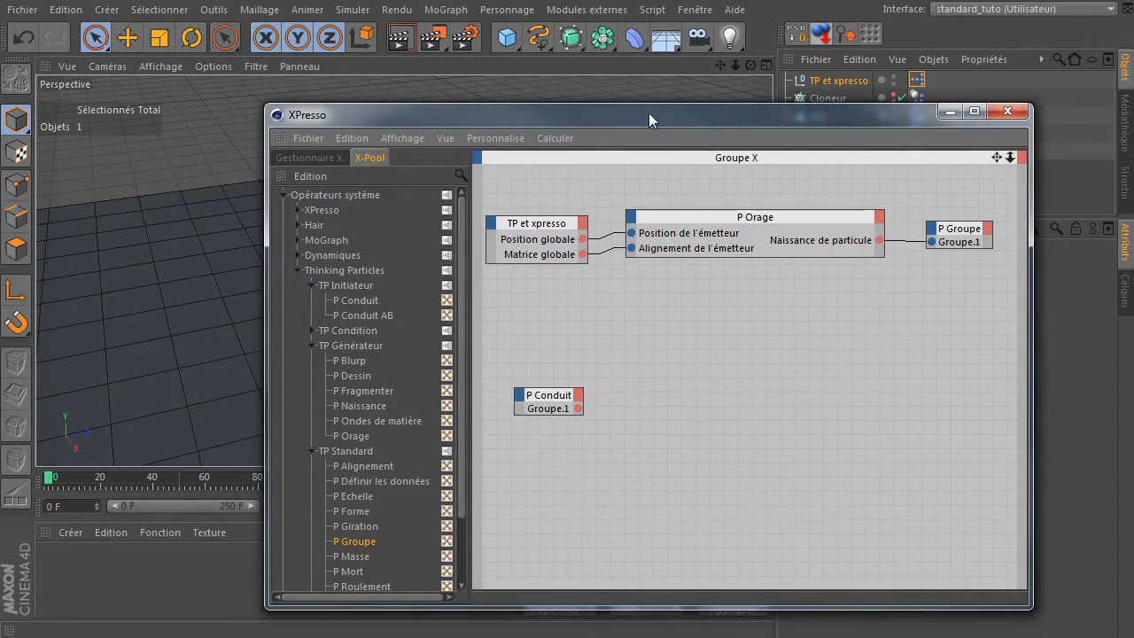
Close the XPresso window and make the bille sphere a child of the Cloneur
{"action": "left_click", "coordinate": [1008, 110]}
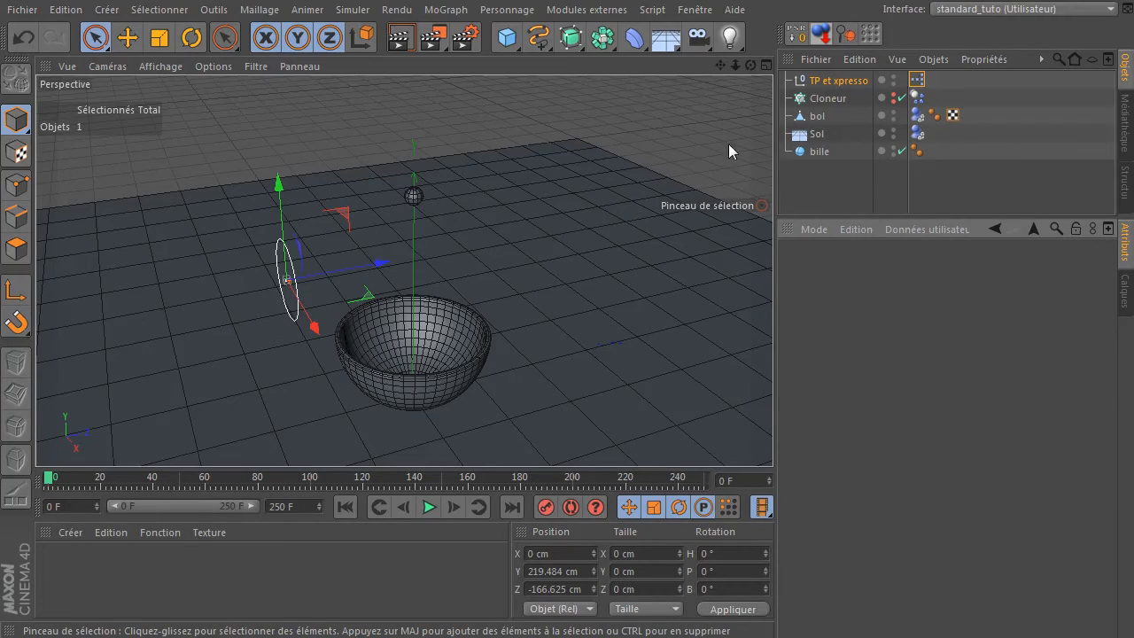
{"action": "left_click", "coordinate": [830, 97]}
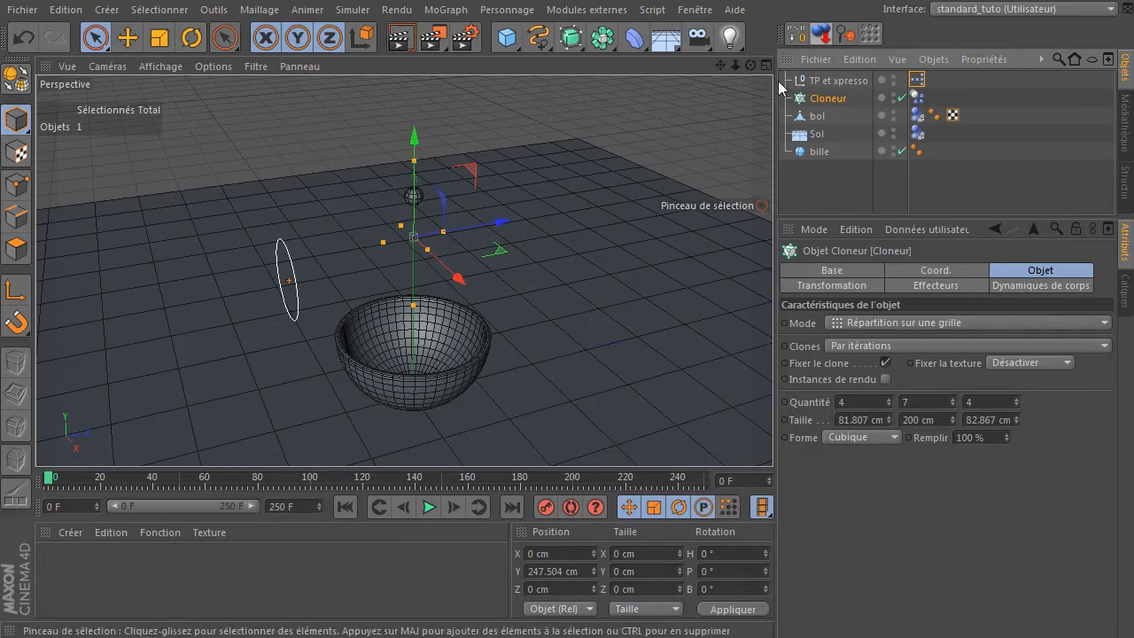
{"action": "left_click_drag", "start_coordinate": [813, 152], "coordinate": [817, 107]}
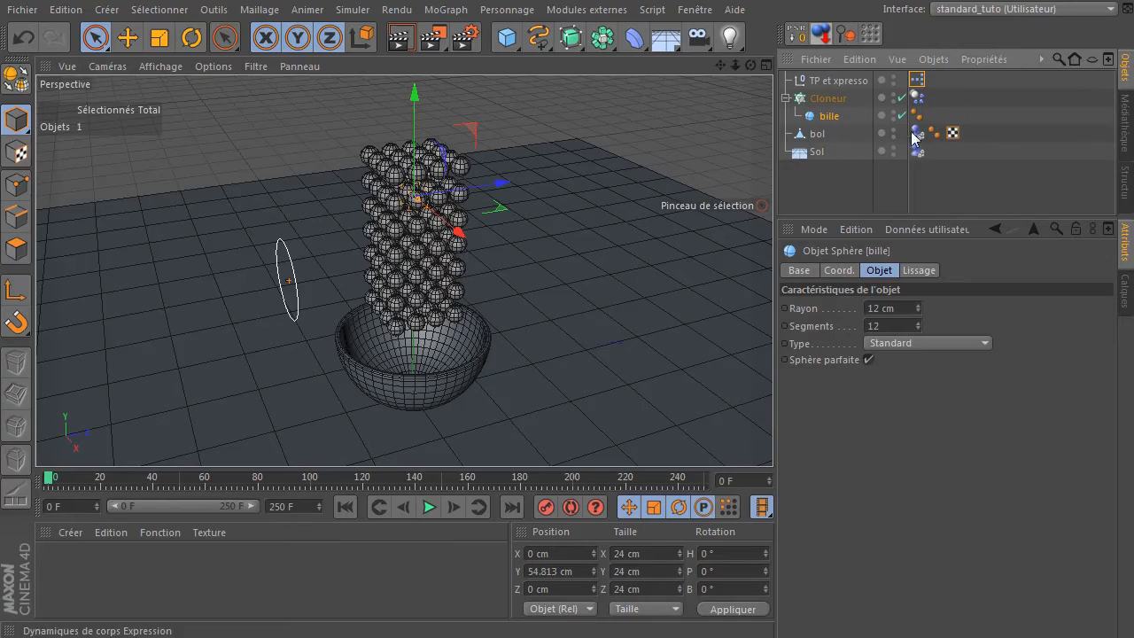
Set the Cloneur's mode to Objet
{"action": "left_click", "coordinate": [825, 98]}
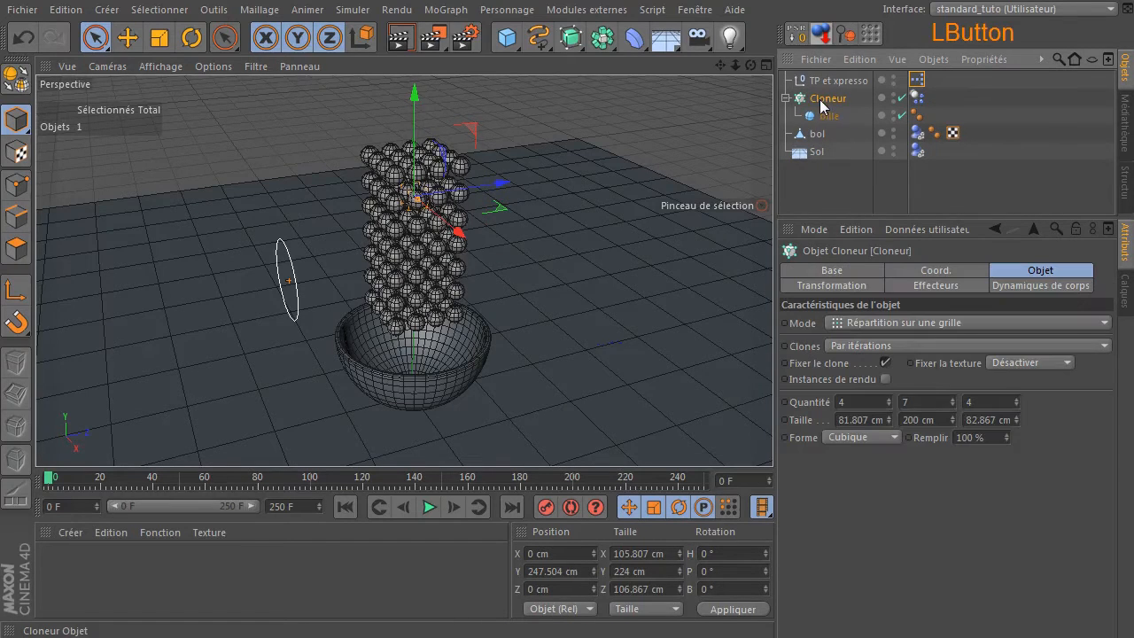
{"action": "left_click", "coordinate": [932, 327]}
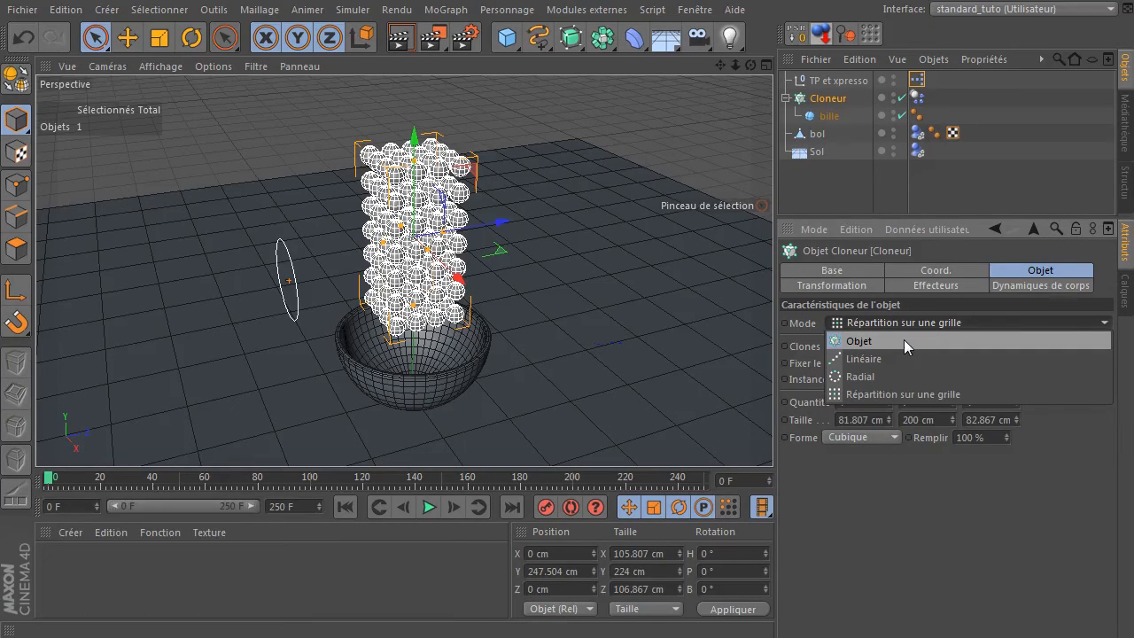
{"action": "left_click", "coordinate": [903, 339]}
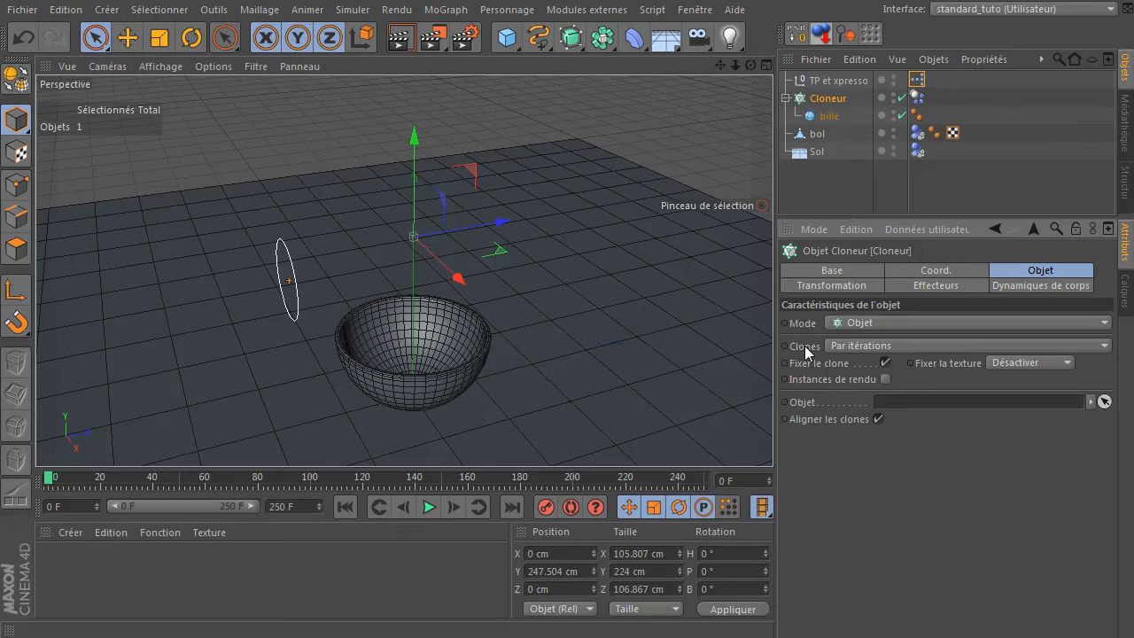
{"action": "left_click", "coordinate": [905, 343]}
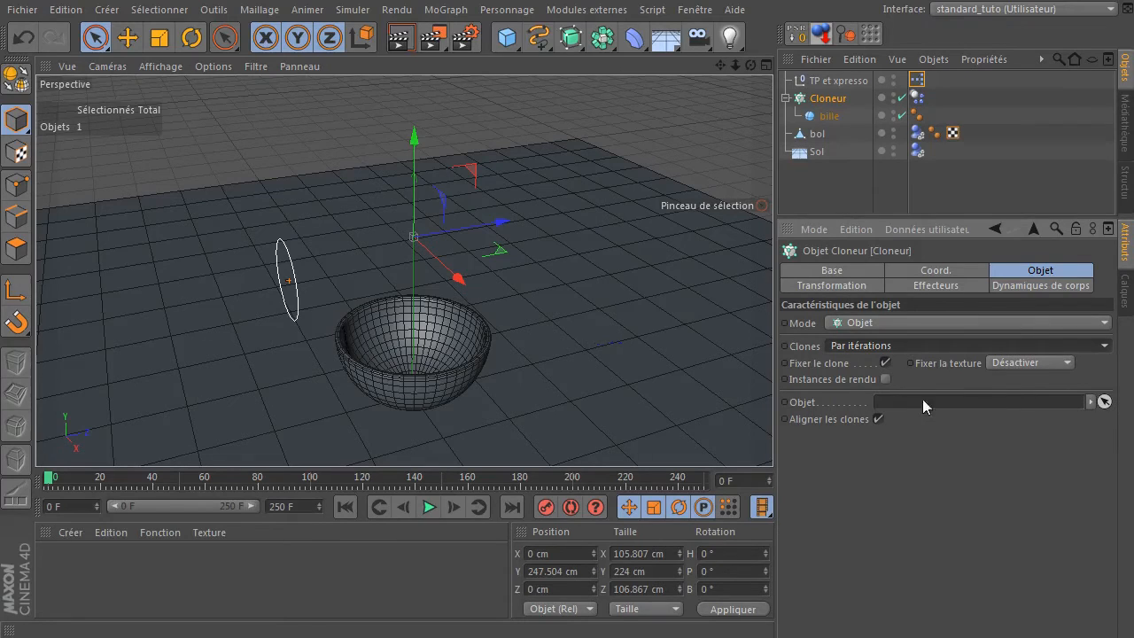
Assign the Thinking Particles group Groupe.1 as the Cloneur's Objet and close the Thinking Particles window
{"action": "left_click_drag", "start_coordinate": [1133, 409], "coordinate": [303, 230]}
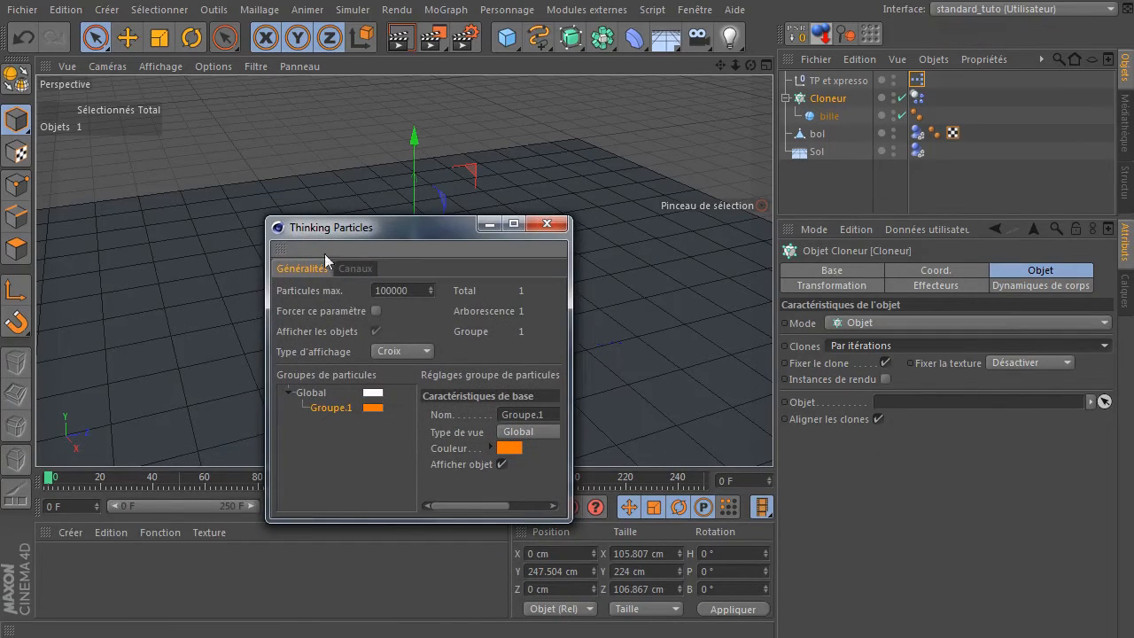
{"action": "left_click", "coordinate": [328, 411]}
{"action": "left_click_drag", "start_coordinate": [334, 408], "coordinate": [931, 403]}
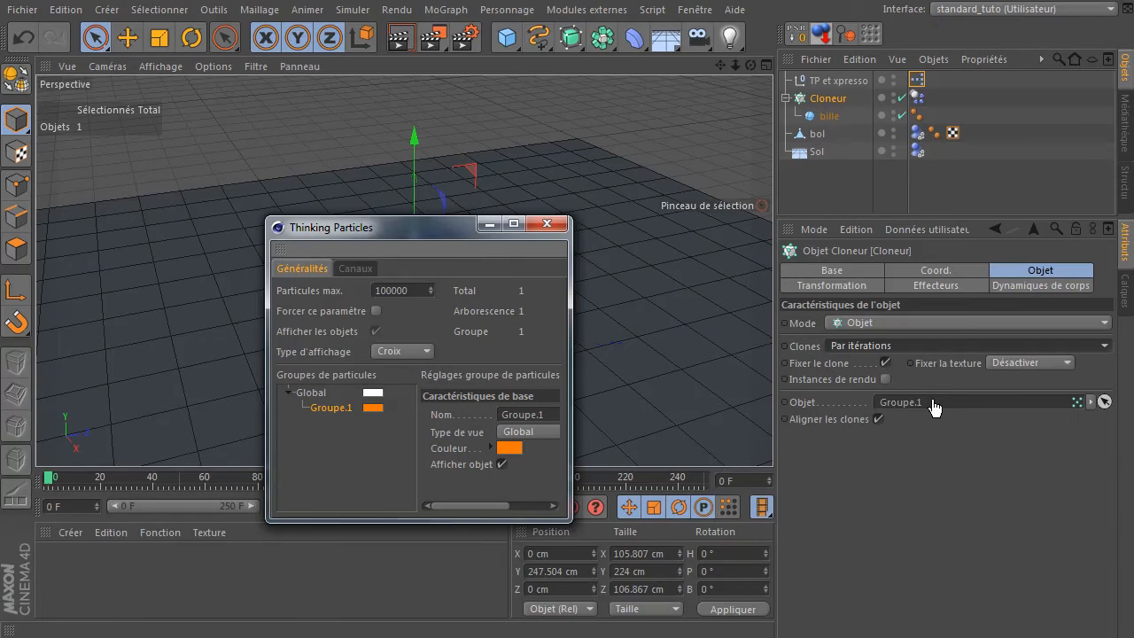
{"action": "left_click", "coordinate": [547, 224]}
Play the simulation to check how the emitted balls fall, and review the Cloneur's dynamics body properties
{"action": "left_click", "coordinate": [356, 507]}
{"action": "left_click", "coordinate": [429, 507]}
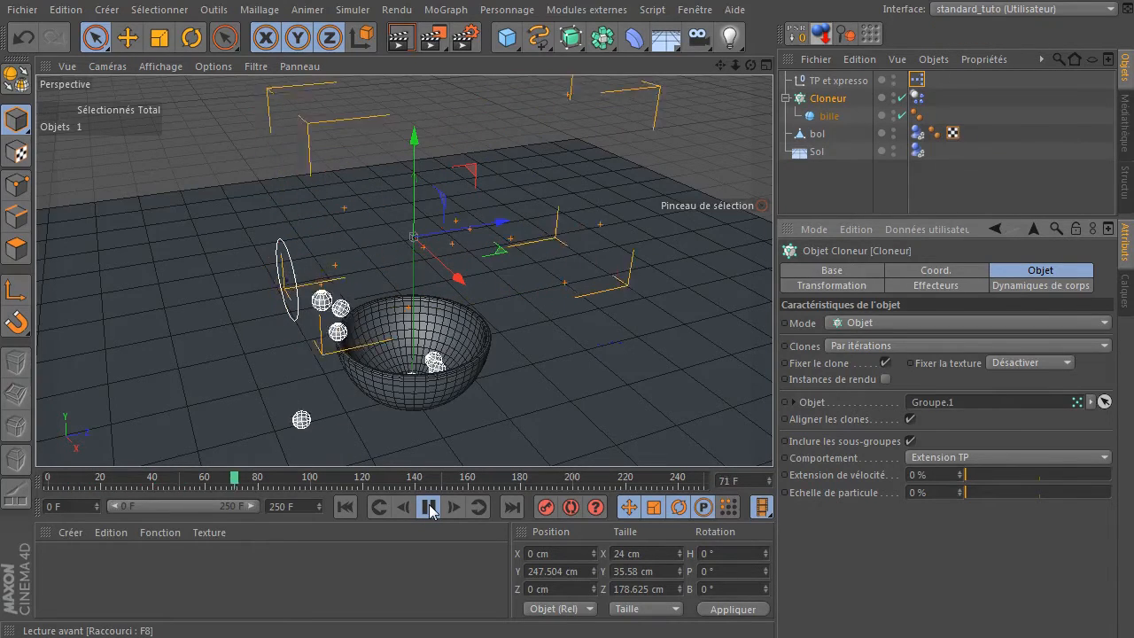
{"action": "left_click", "coordinate": [429, 508]}
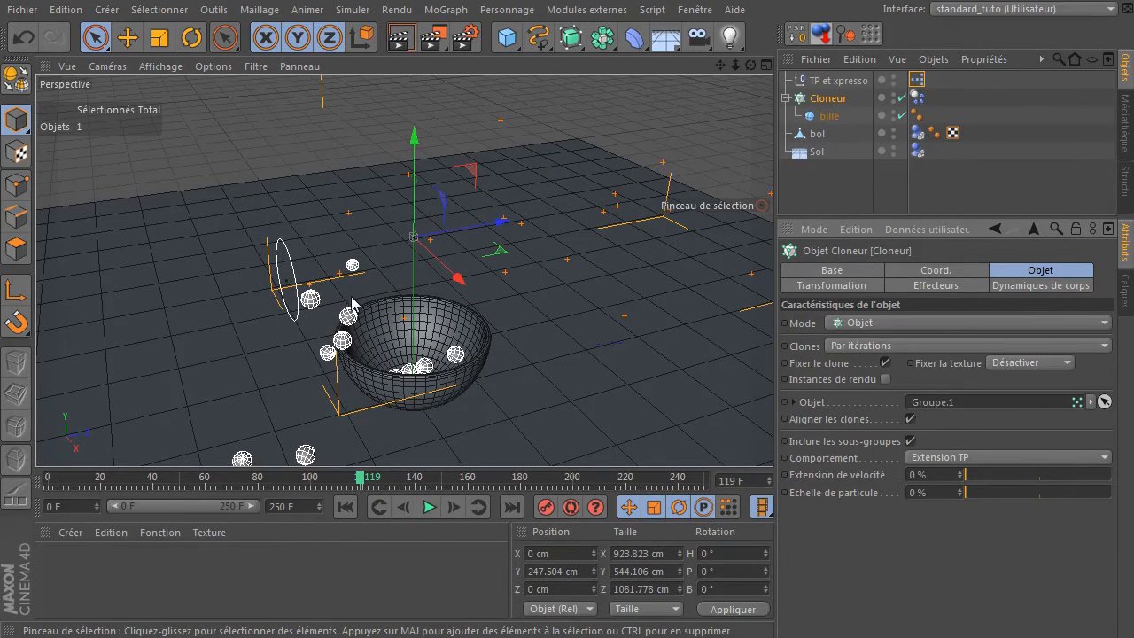
{"action": "left_click", "coordinate": [920, 99]}
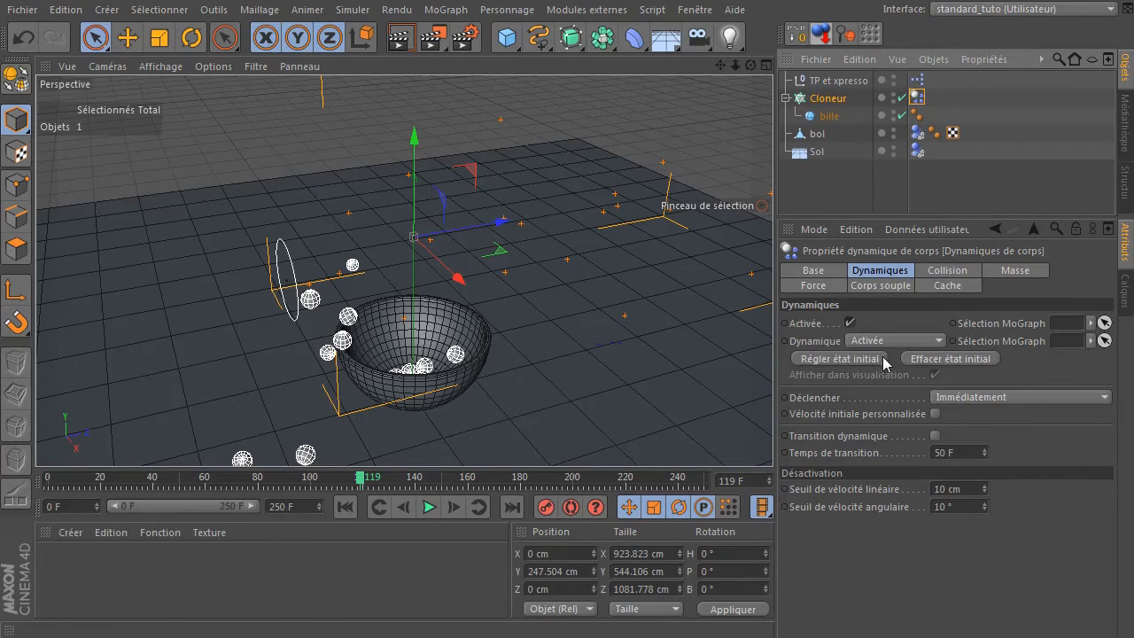
{"action": "left_click", "coordinate": [831, 100]}
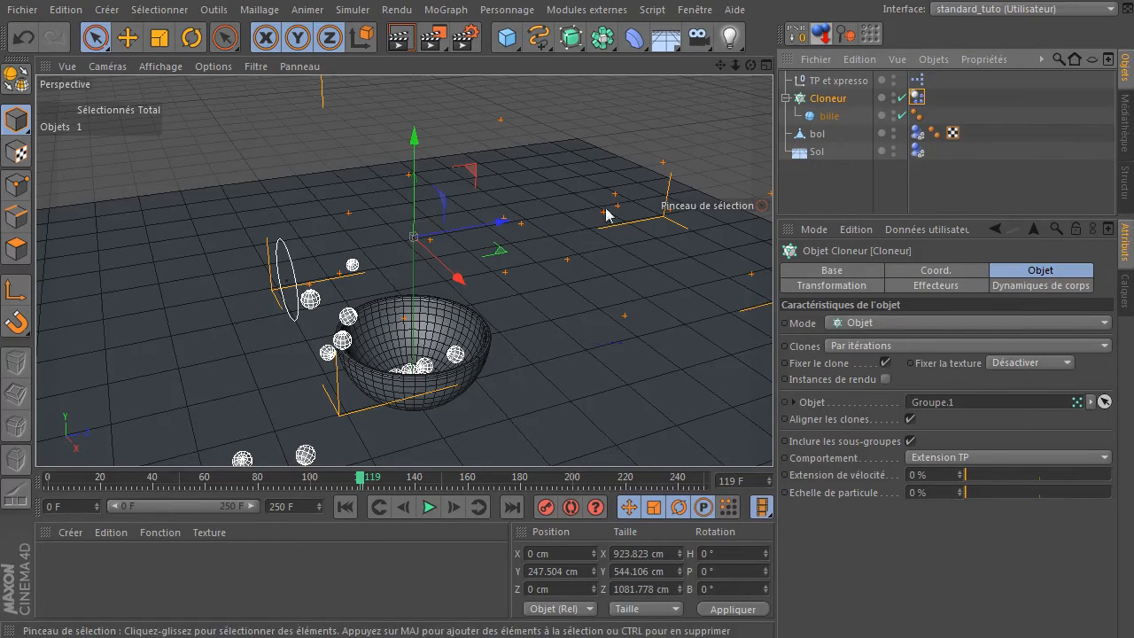
Move the TP et xpresso emitter toward the bowl to about Z -135 cm and replay the simulation from frame 0
{"action": "left_click", "coordinate": [832, 81]}
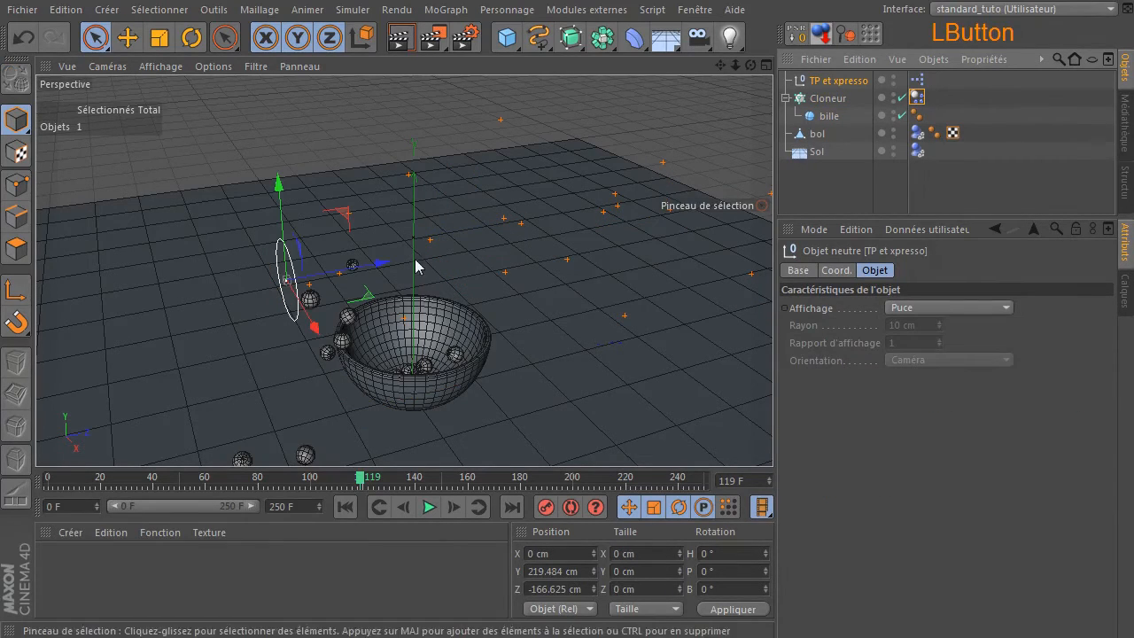
{"action": "left_click_drag", "start_coordinate": [374, 263], "coordinate": [379, 261]}
{"action": "left_click", "coordinate": [343, 506]}
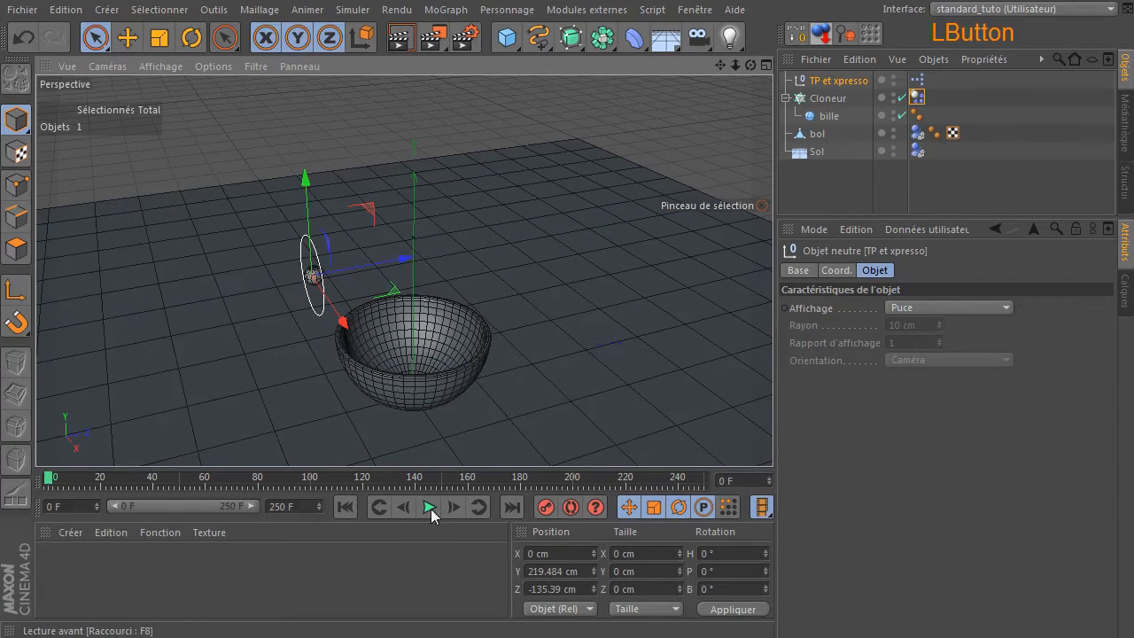
{"action": "left_click", "coordinate": [431, 506]}
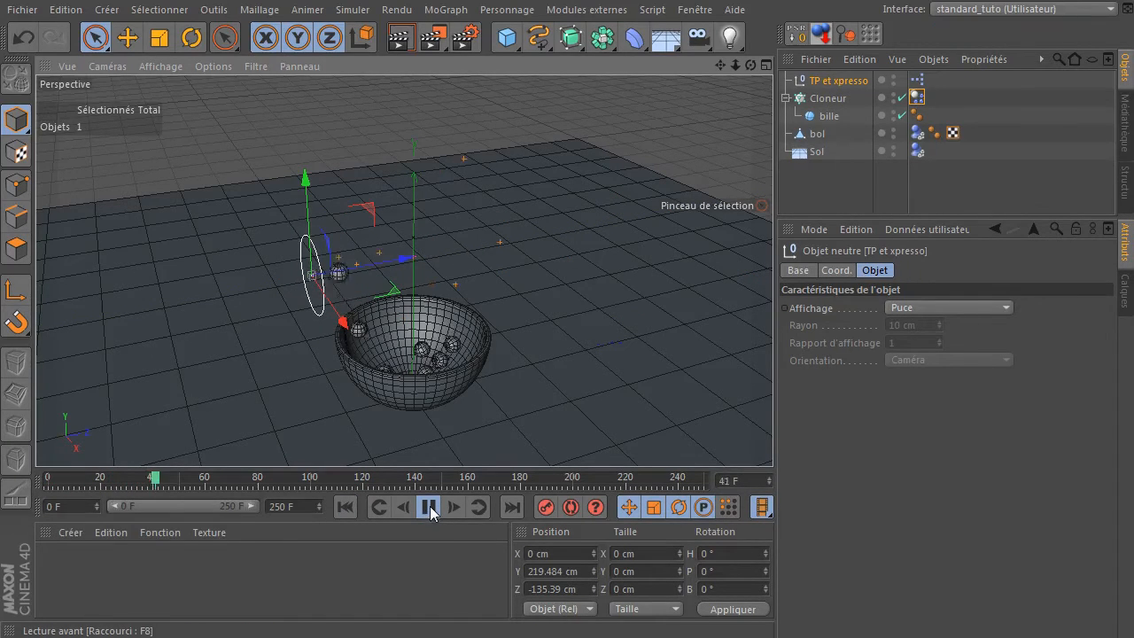
Shift the emitter closer to the bowl, to about Z -120 cm, and watch the balls fill it up to frame 236
{"action": "left_click_drag", "start_coordinate": [410, 261], "coordinate": [416, 258]}
{"action": "left_click_drag", "start_coordinate": [749, 68], "coordinate": [747, 296]}
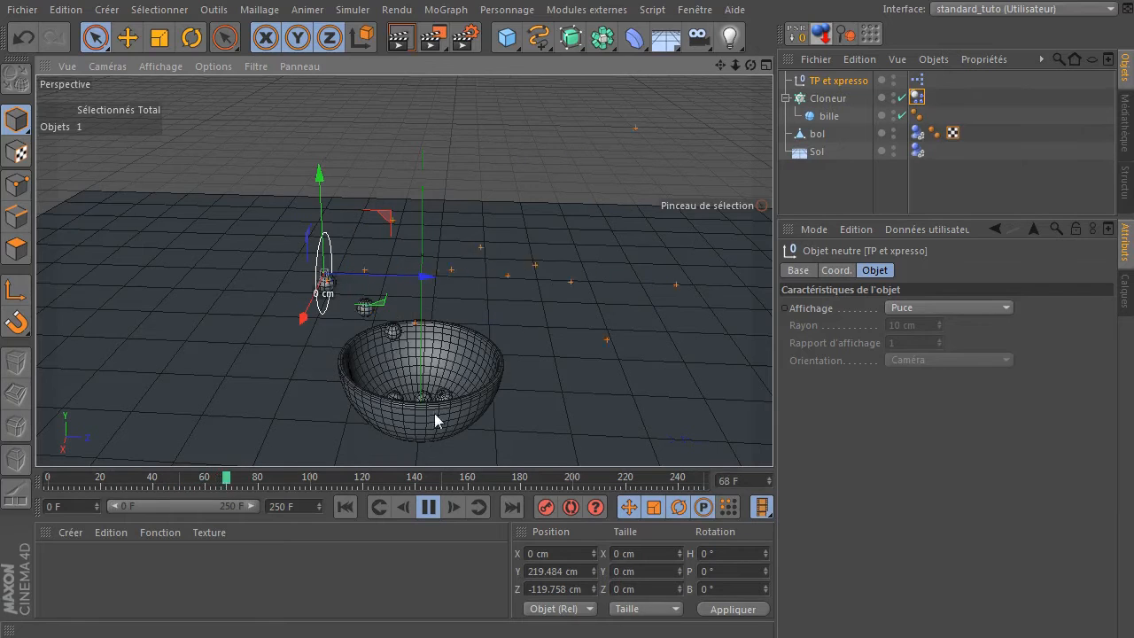
{"action": "left_click_drag", "start_coordinate": [722, 65], "coordinate": [722, 17]}
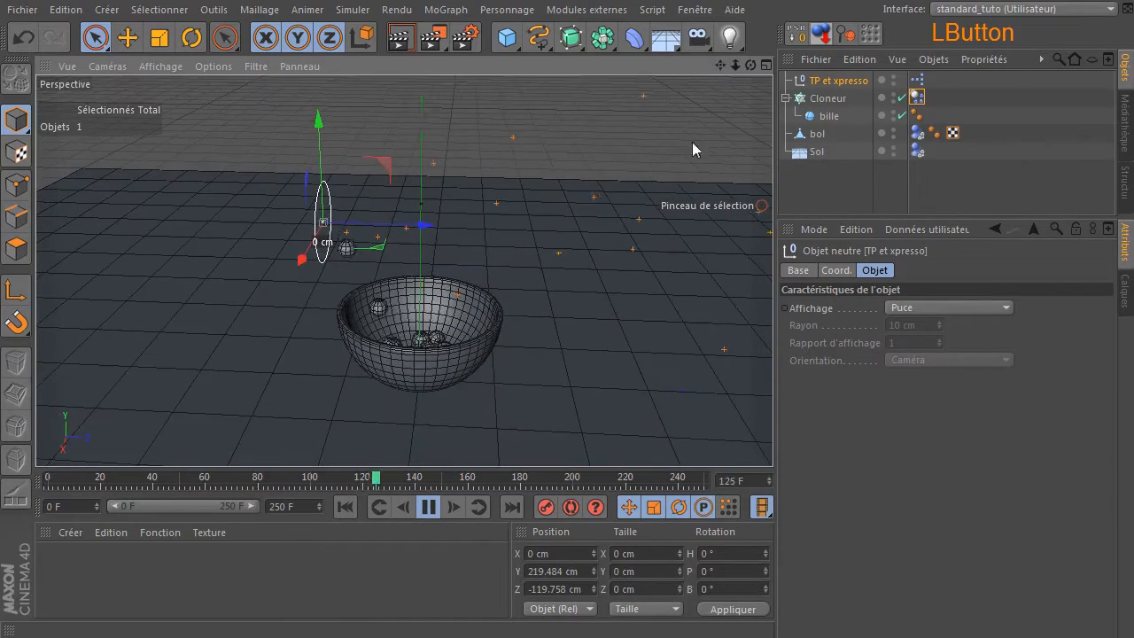
{"action": "left_click", "coordinate": [433, 511]}
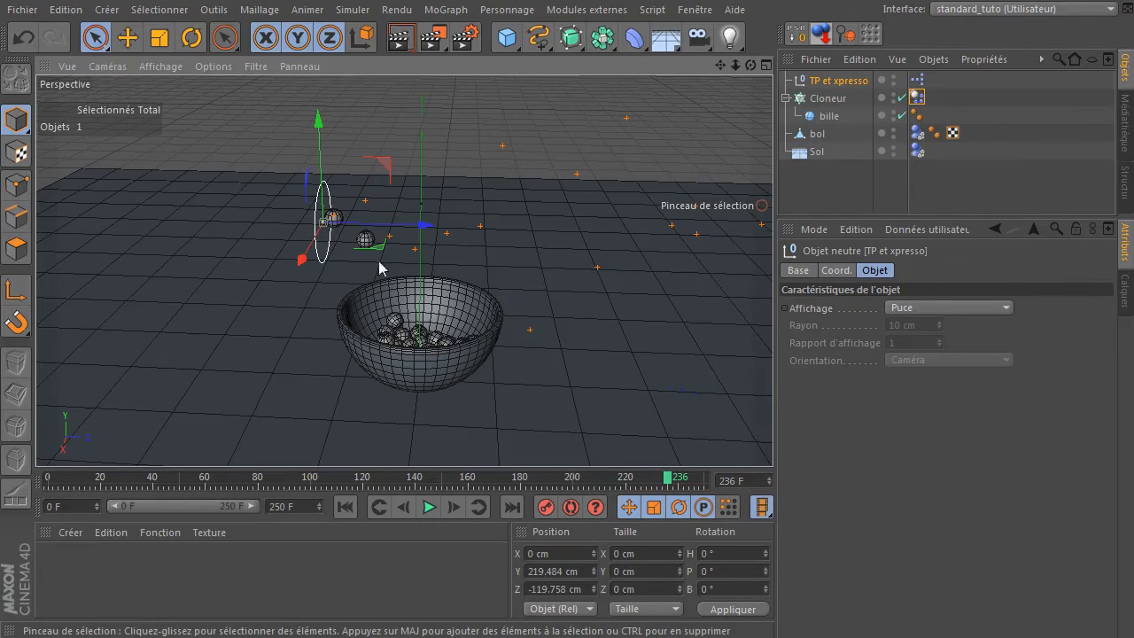
{"action": "left_click_drag", "start_coordinate": [750, 66], "coordinate": [732, 71]}
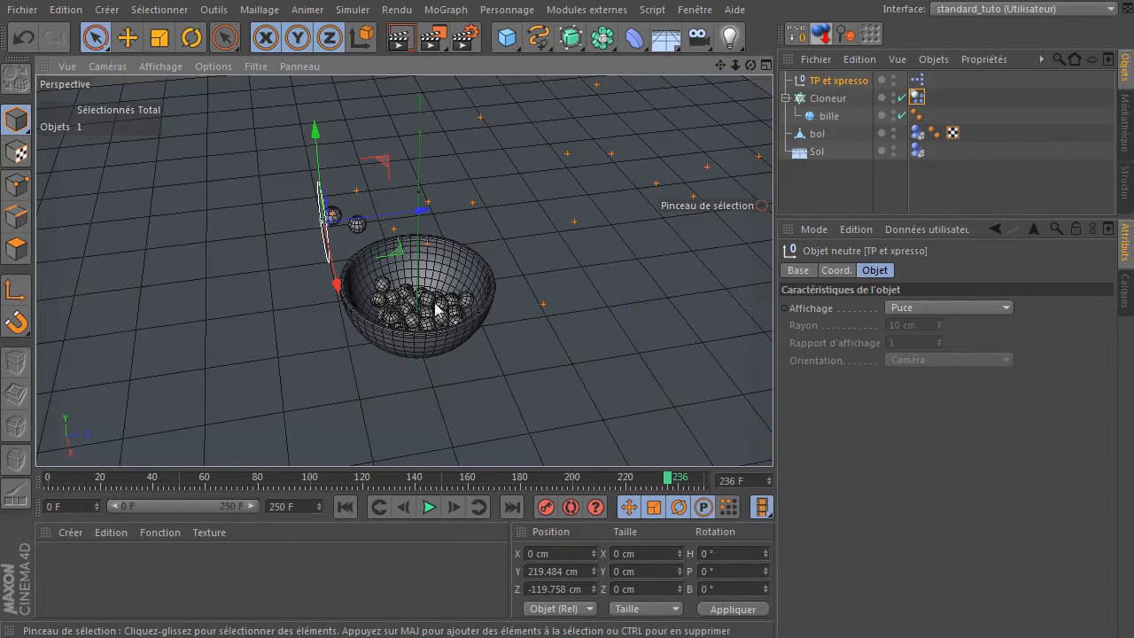
{"action": "scroll", "coordinate": [434, 304], "scroll_direction": "up", "scroll_amount": 4}
{"action": "scroll", "coordinate": [399, 310], "scroll_direction": "down", "scroll_amount": 1}
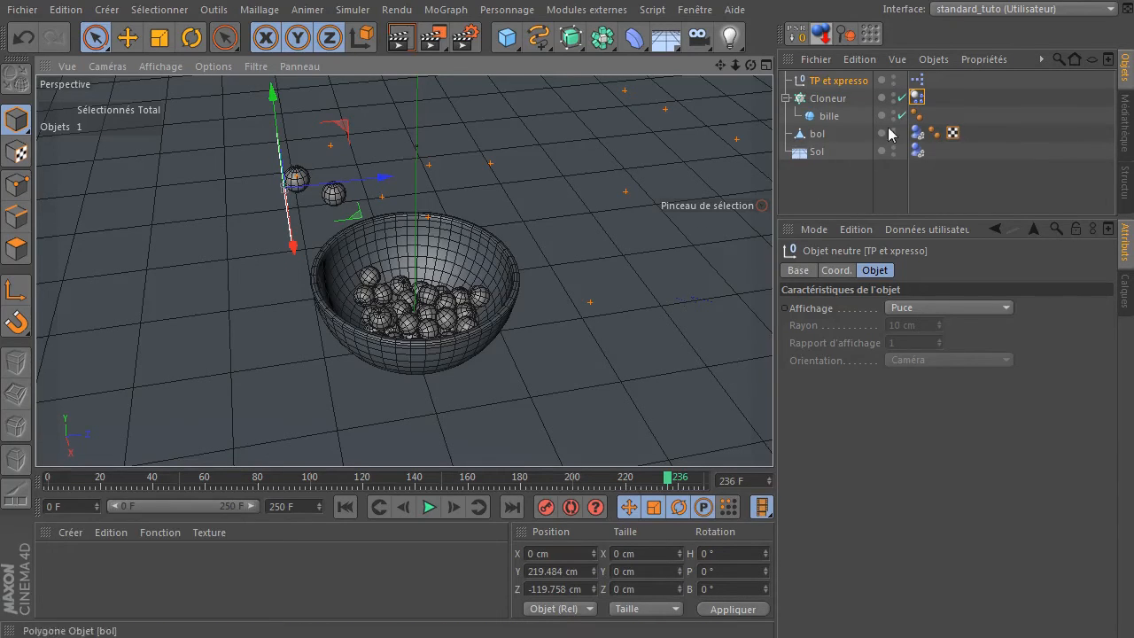
Set the current frame as the initial state of the Cloneur's dynamics and replay the simulation from frame 0
{"action": "left_click", "coordinate": [917, 97]}
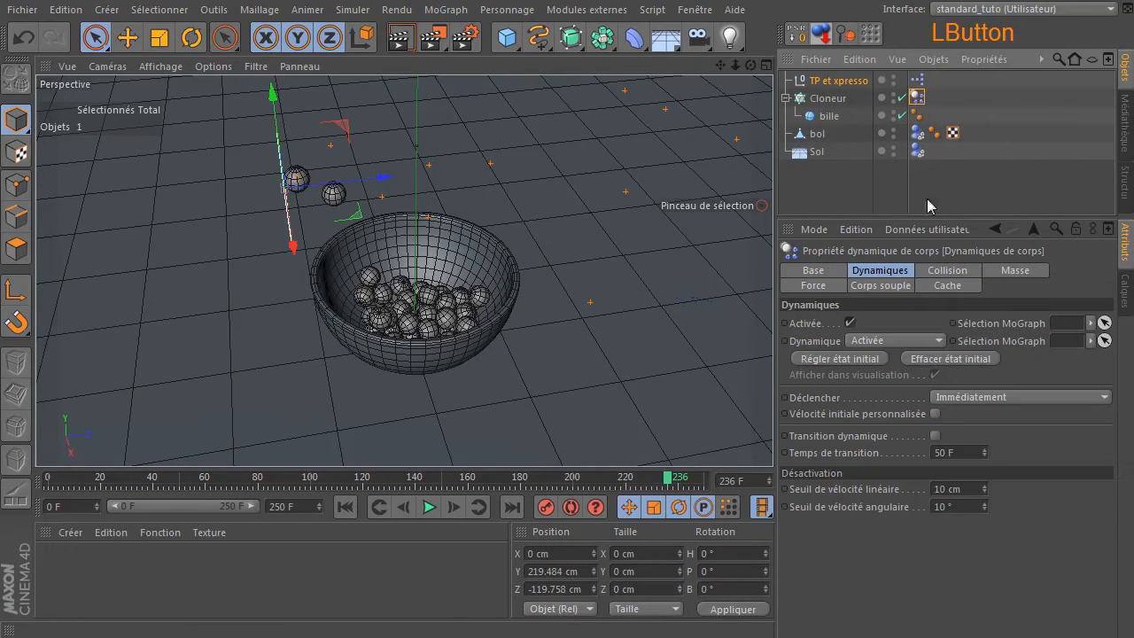
{"action": "left_click", "coordinate": [833, 362]}
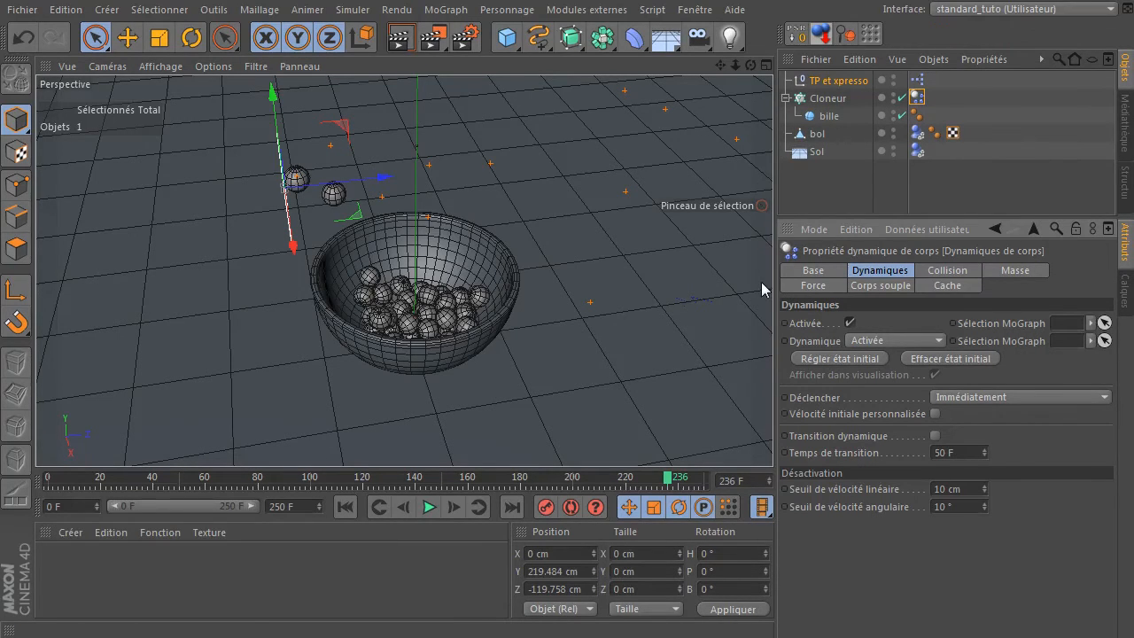
{"action": "left_click", "coordinate": [345, 507]}
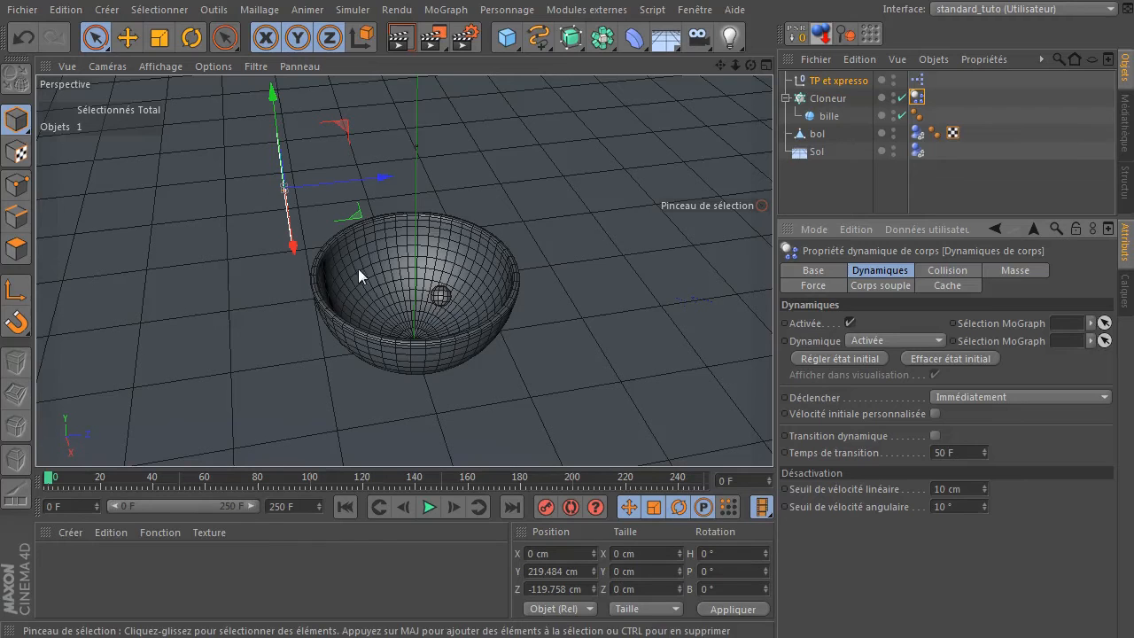
{"action": "left_click", "coordinate": [428, 507]}
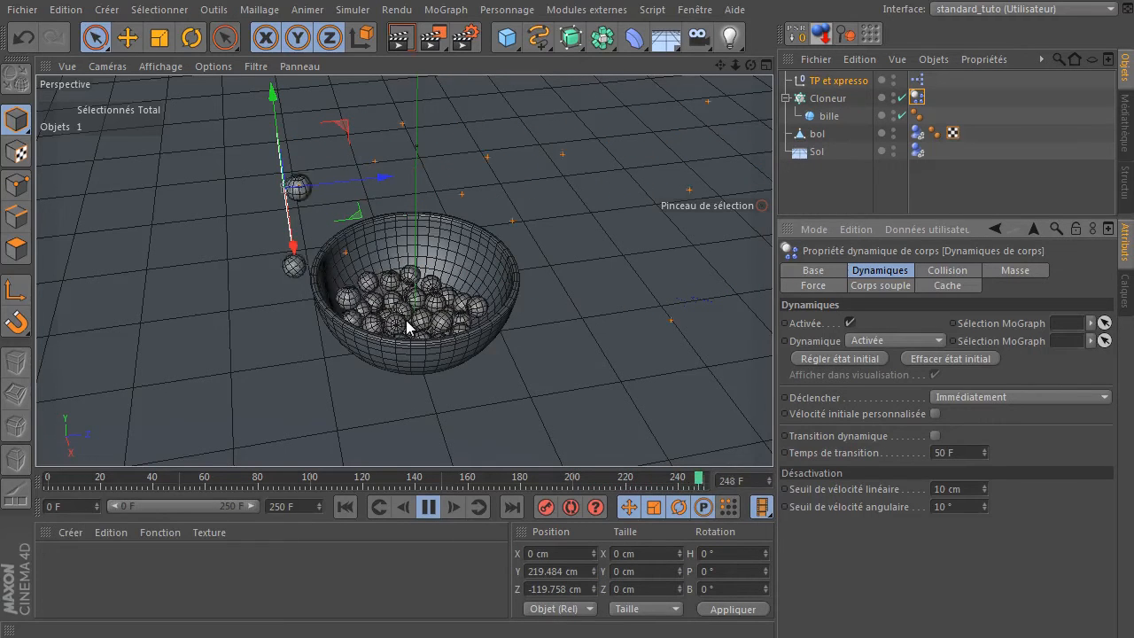
{"action": "left_click", "coordinate": [429, 506]}
Clear the initial state of the Cloneur's dynamics and replay the simulation from frame 0 to about frame 245
{"action": "left_click", "coordinate": [967, 360]}
{"action": "left_click", "coordinate": [345, 507]}
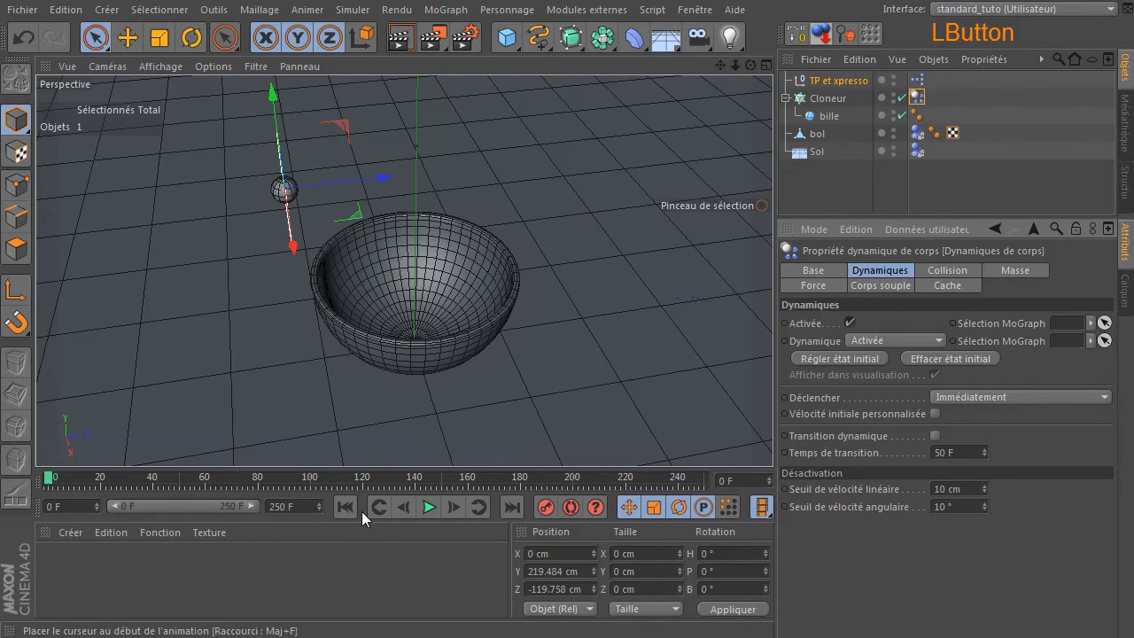
{"action": "left_click", "coordinate": [427, 506]}
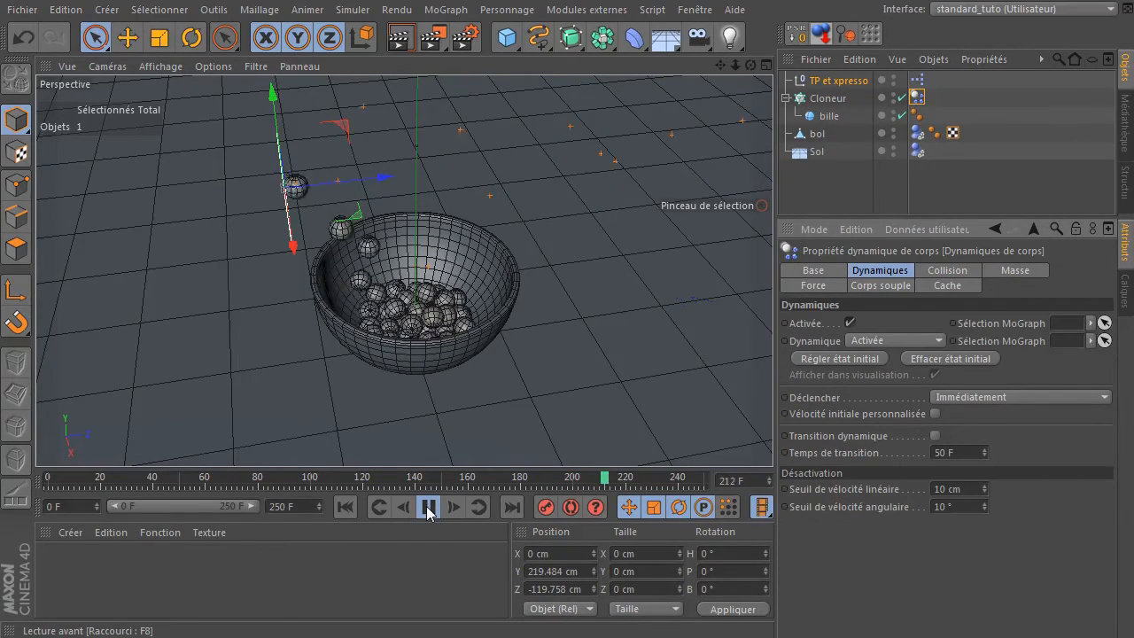
{"action": "left_click", "coordinate": [429, 510]}
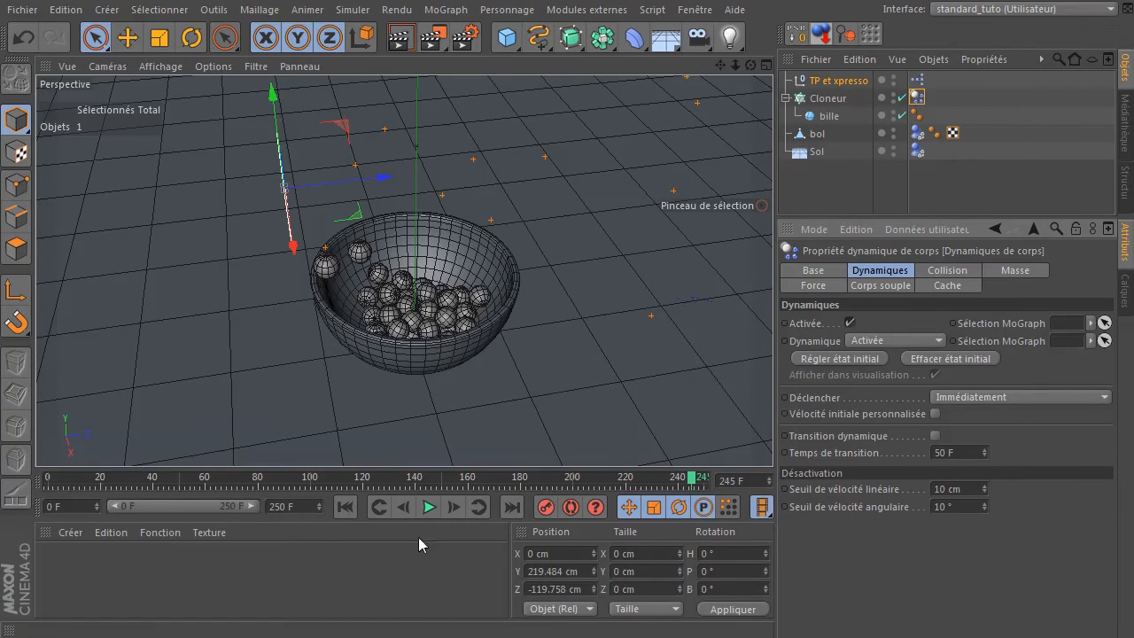
Add a Cache MoGraph property to the Cloneur and bake its simulation into the cache
{"action": "left_click", "coordinate": [829, 99]}
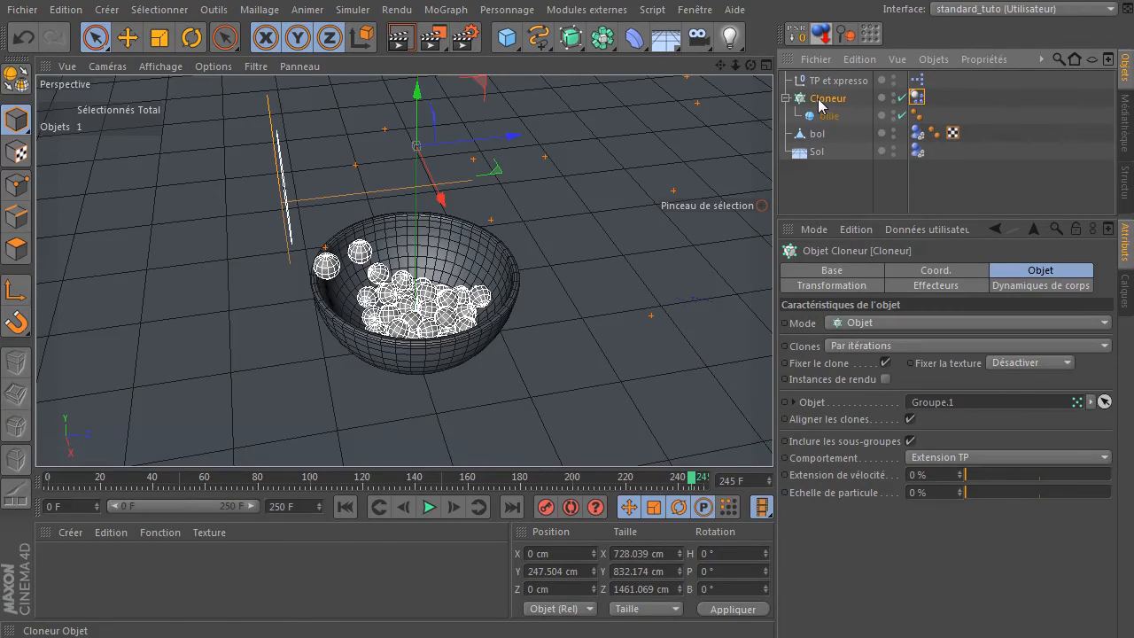
{"action": "right_click", "coordinate": [820, 104]}
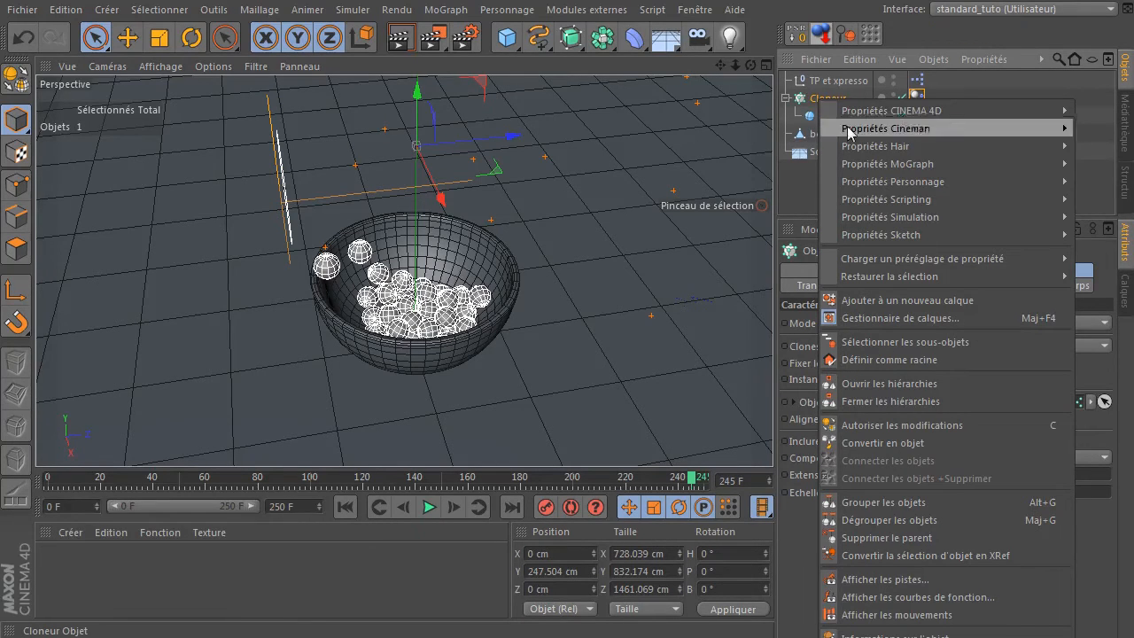
{"action": "mouse_move", "coordinate": [865, 168]}
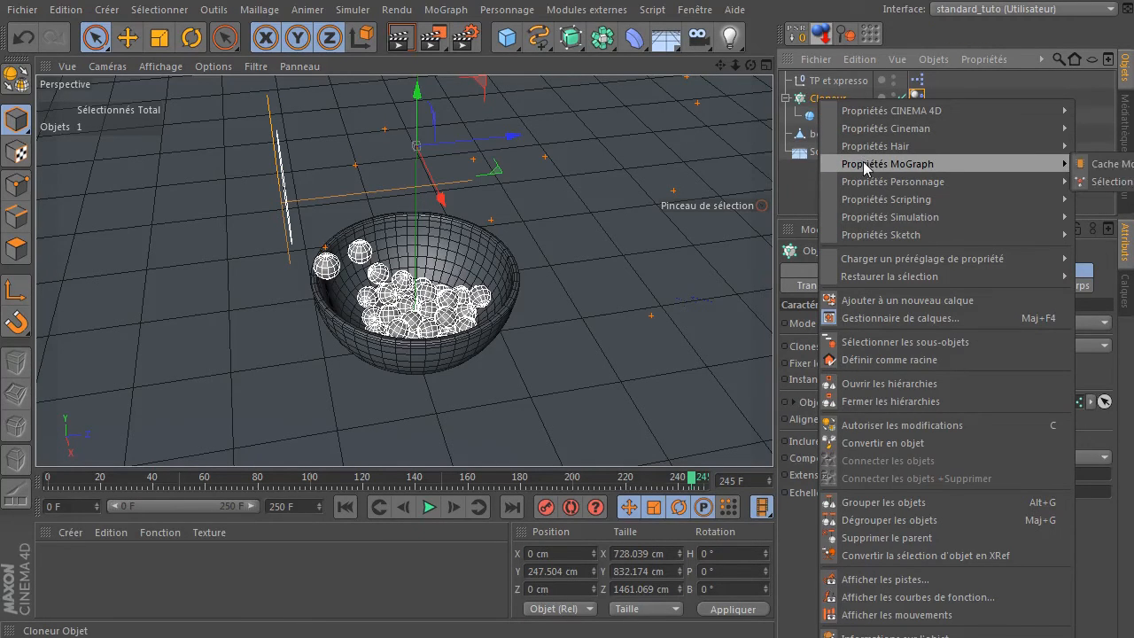
{"action": "left_click", "coordinate": [1111, 163]}
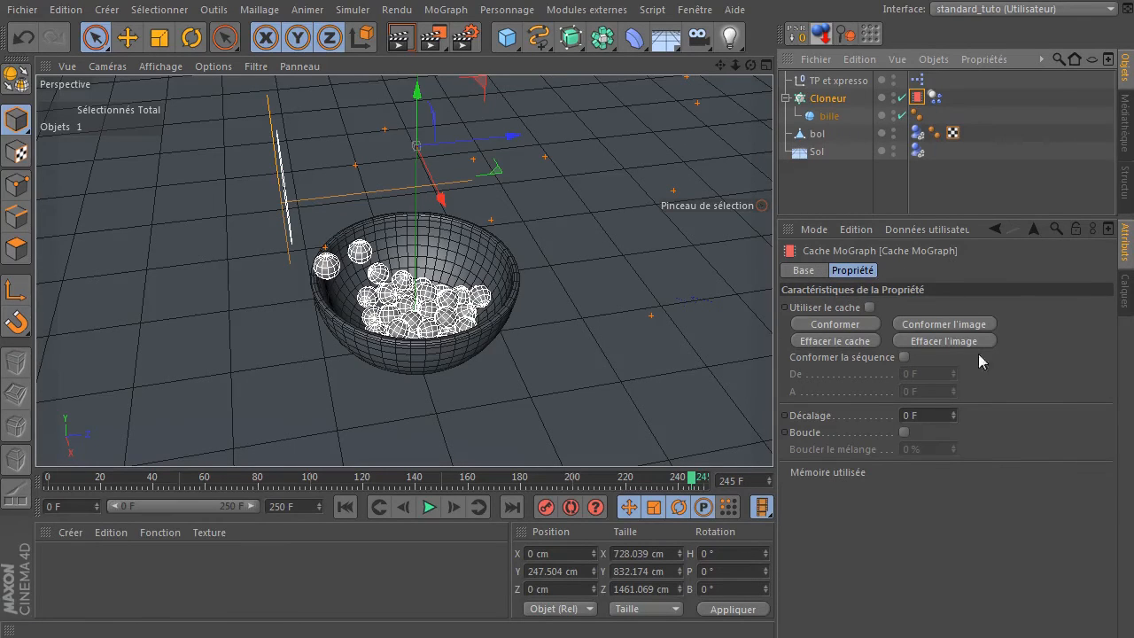
{"action": "left_click", "coordinate": [836, 324]}
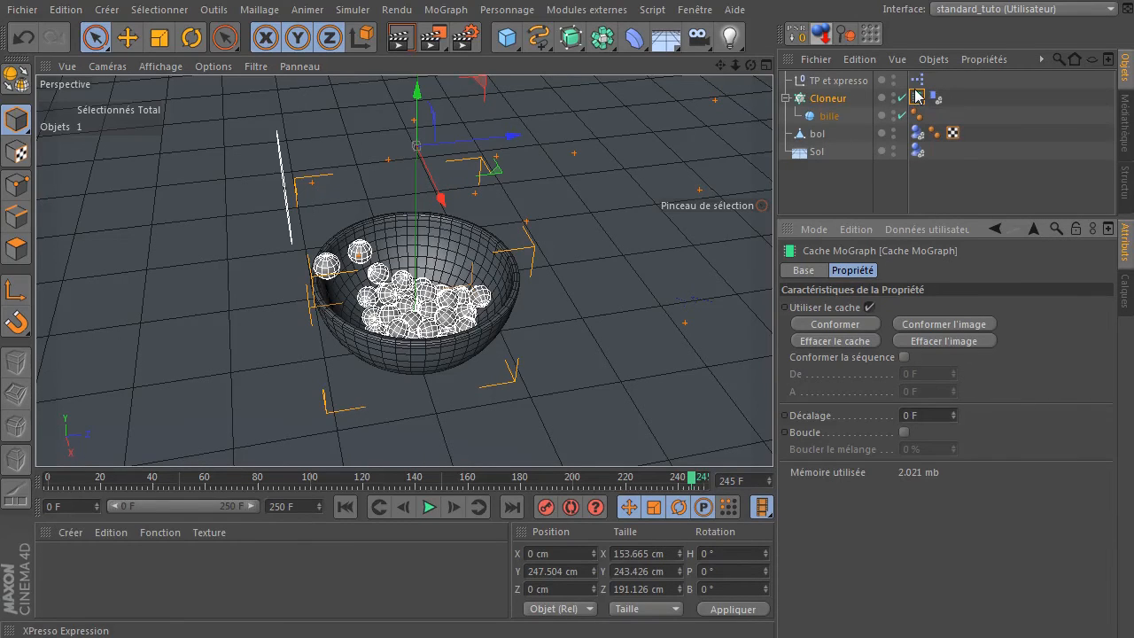
Scrub the cached animation to frame 250 and examine the balls in the bowl from another angle
{"action": "left_click_drag", "start_coordinate": [692, 481], "coordinate": [714, 463]}
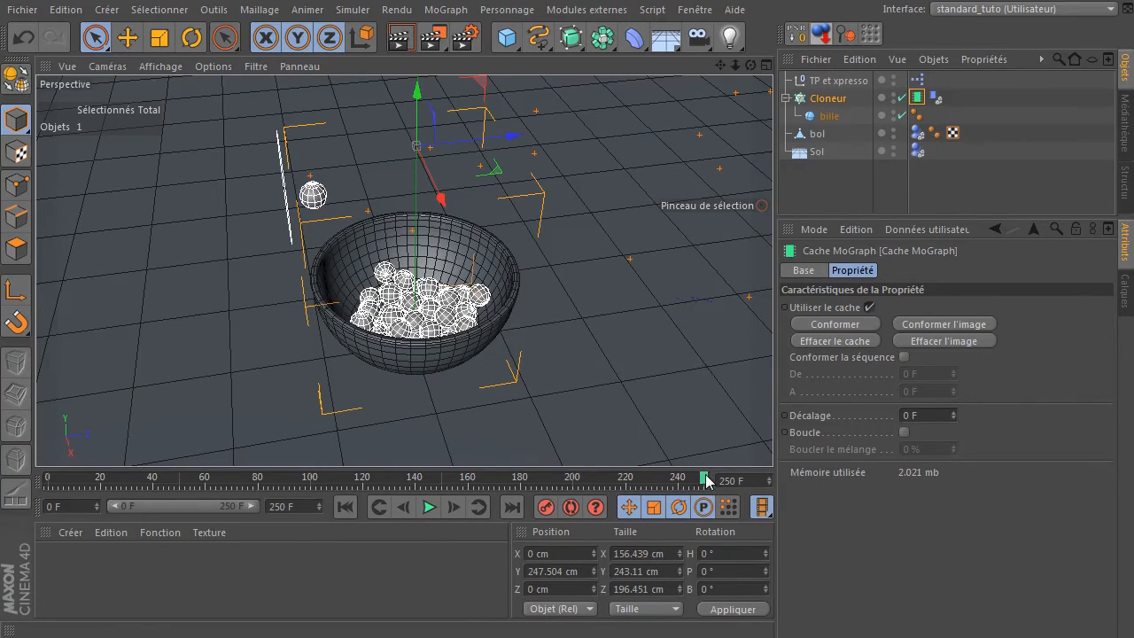
{"action": "left_click", "coordinate": [706, 480]}
{"action": "left_click_drag", "start_coordinate": [751, 65], "coordinate": [654, 60]}
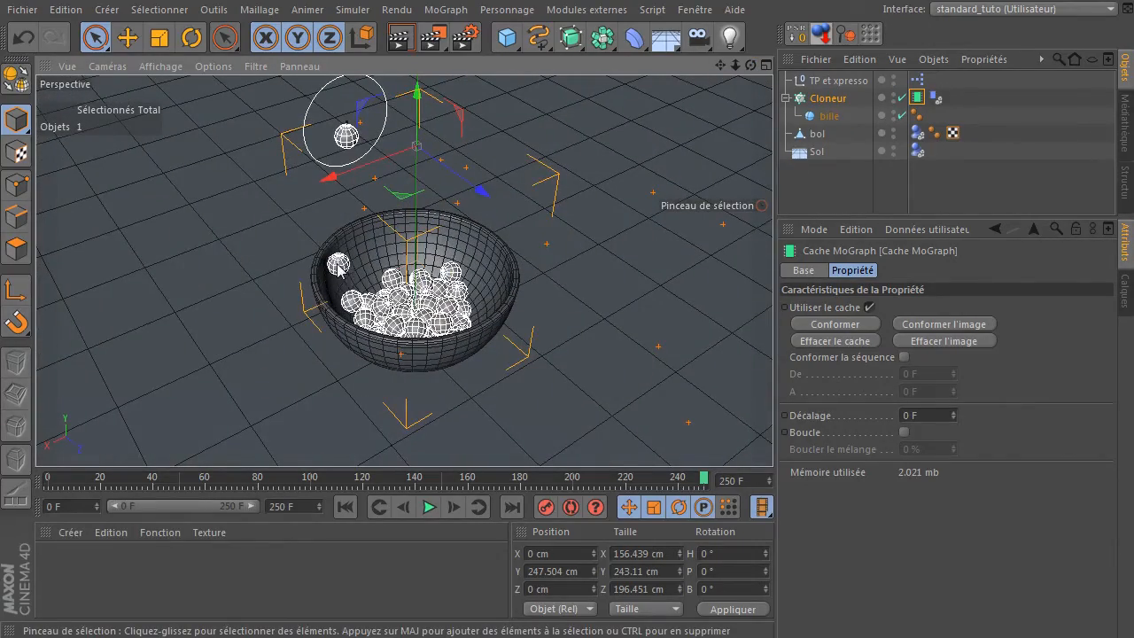
Convert the Cloneur at frame 250 into a separate group of polygon balls and expand that group
{"action": "left_click_drag", "start_coordinate": [756, 64], "coordinate": [647, 258]}
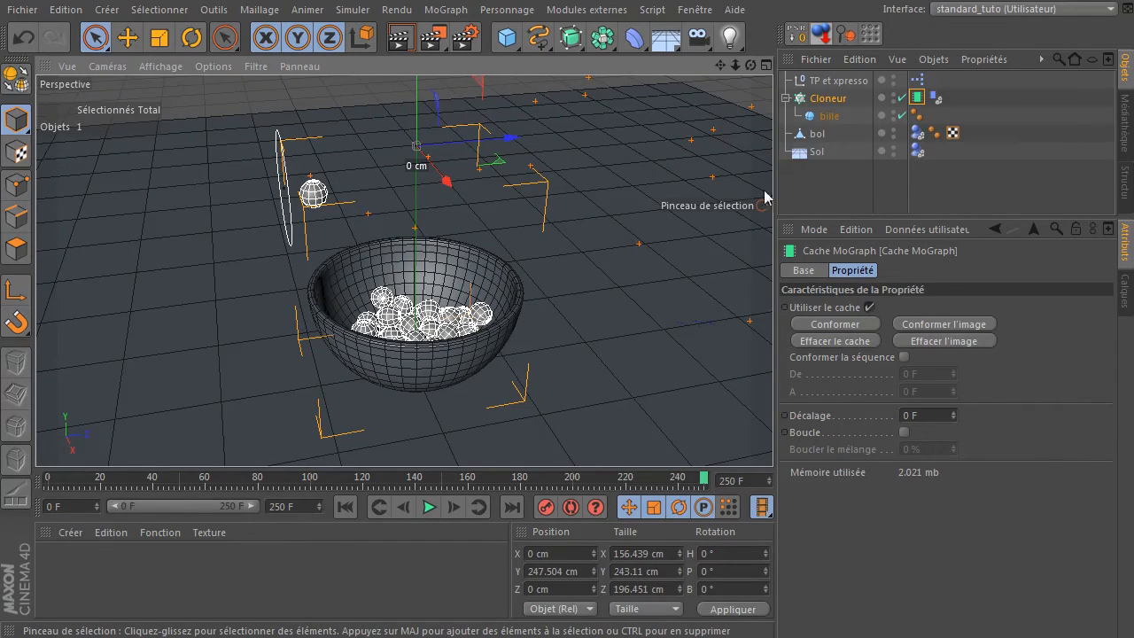
{"action": "left_click", "coordinate": [823, 99]}
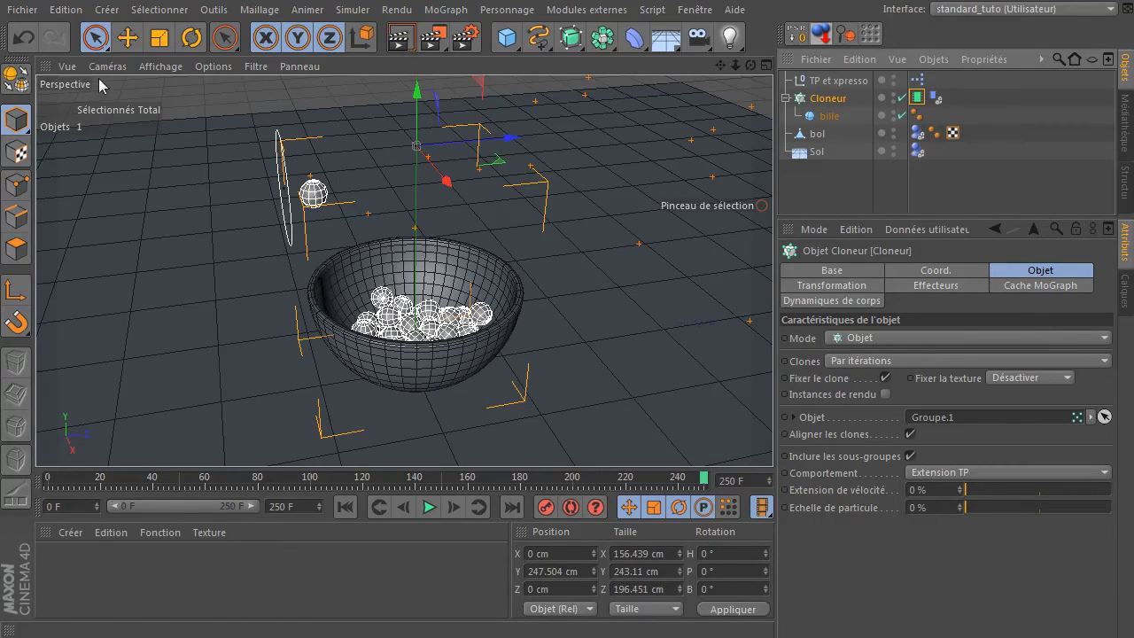
{"action": "right_click", "coordinate": [826, 103]}
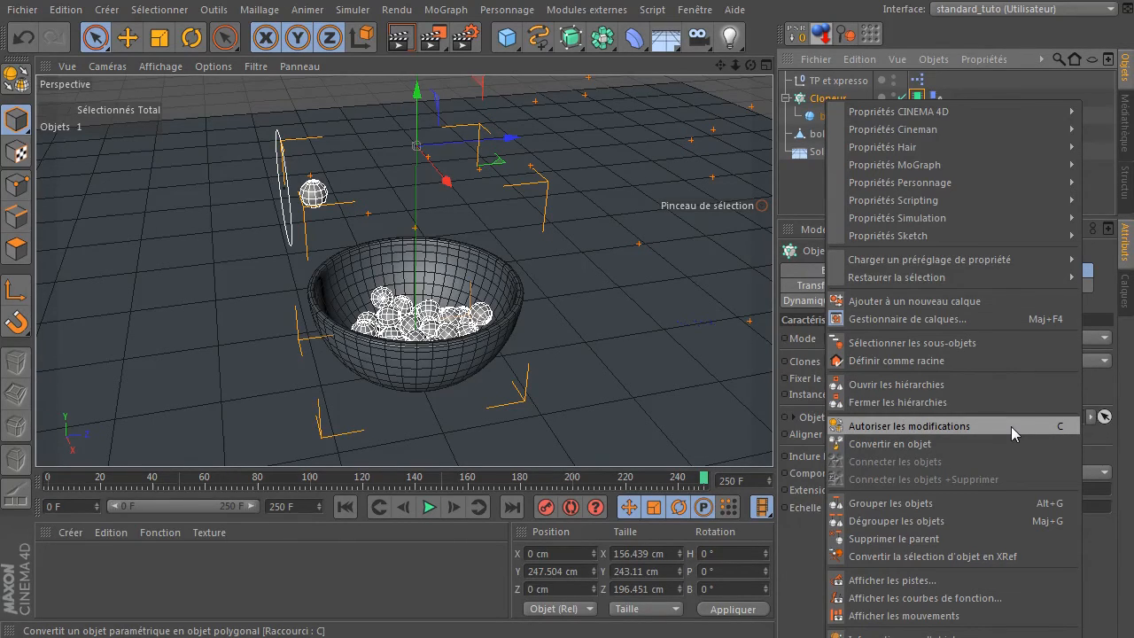
{"action": "left_click", "coordinate": [992, 443]}
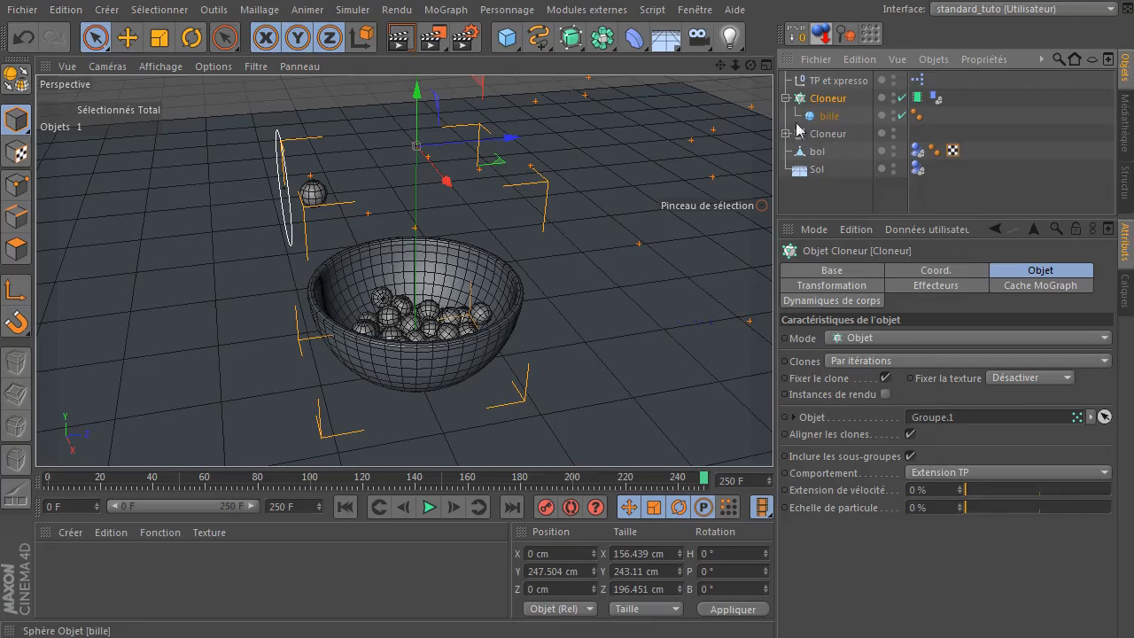
{"action": "left_click", "coordinate": [819, 135]}
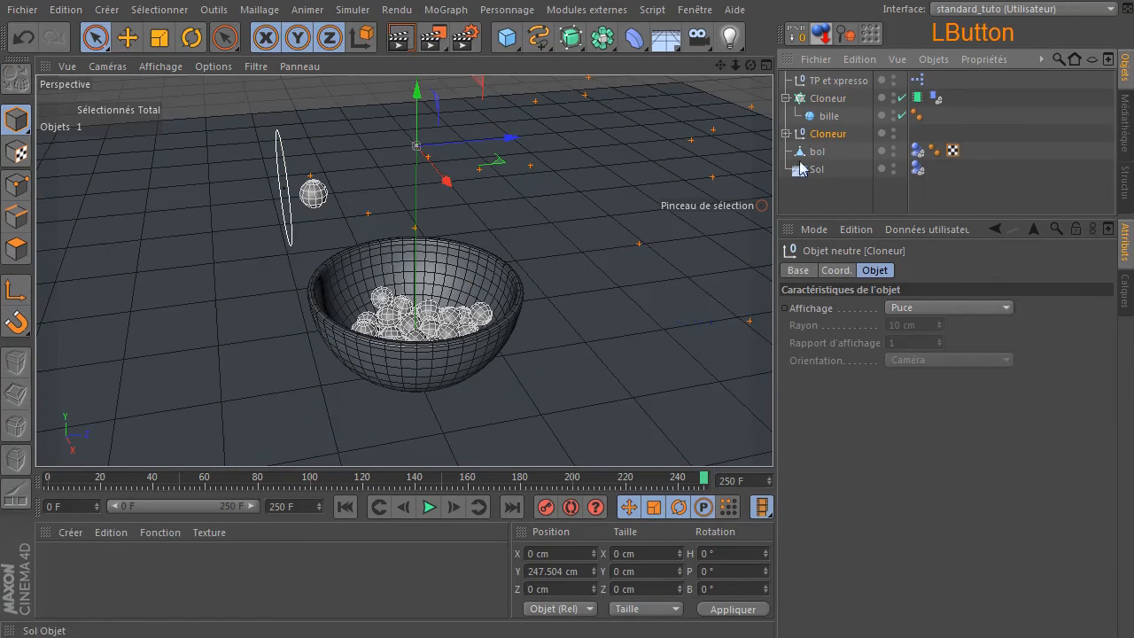
{"action": "left_click", "coordinate": [786, 134]}
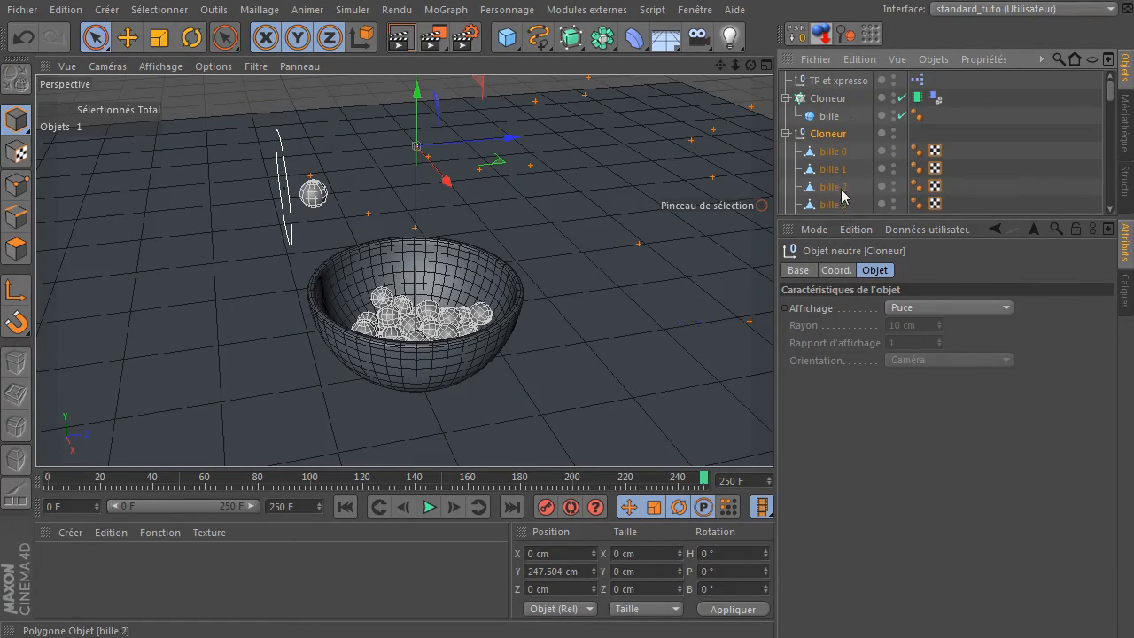
Disable and delete the original MoGraph Cloneur along with its bille child
{"action": "left_click", "coordinate": [831, 99]}
{"action": "left_click", "coordinate": [898, 99]}
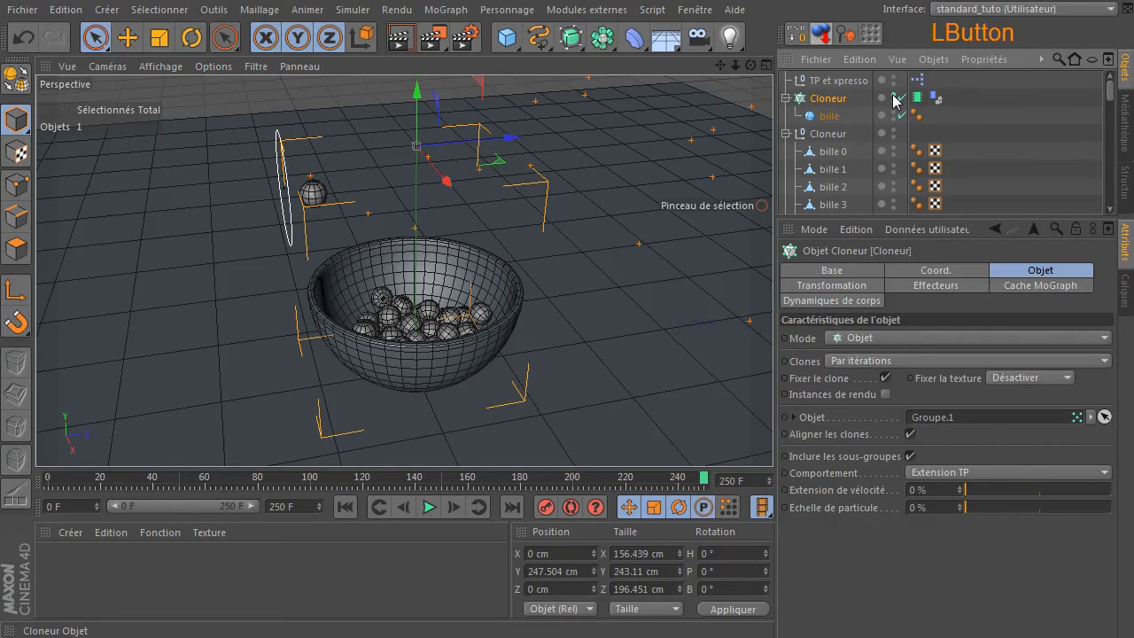
{"action": "left_click", "coordinate": [901, 115]}
{"action": "left_click", "coordinate": [786, 98]}
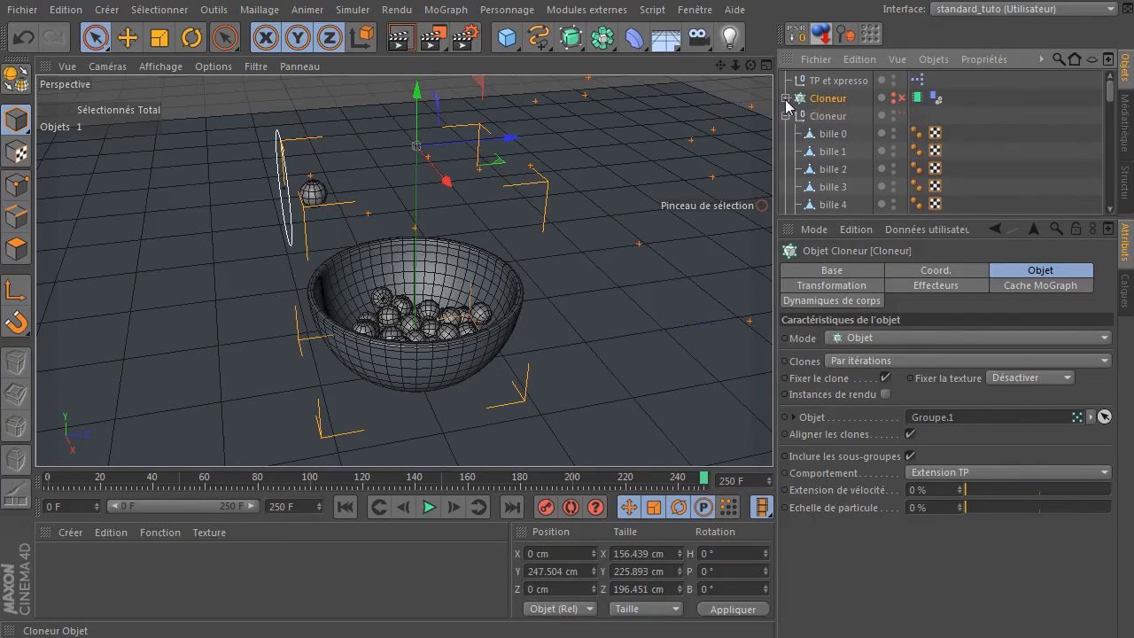
{"action": "key", "text": "Delete"}
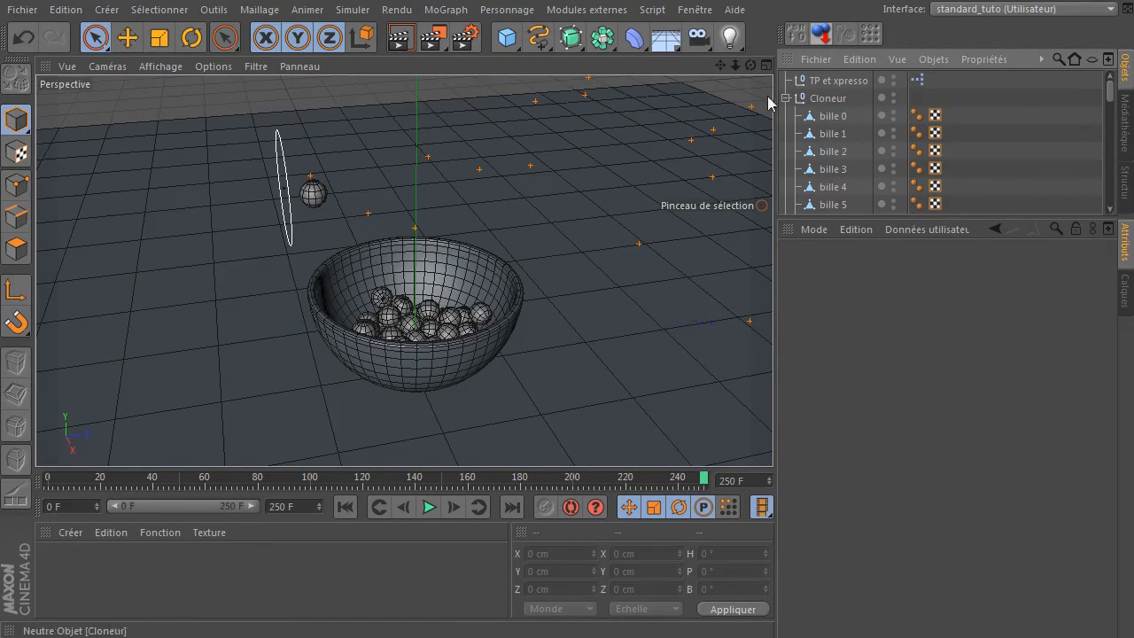
Delete the ball against the bowl's inner wall and the ball still in the air at the emitter
{"action": "left_click_drag", "start_coordinate": [748, 71], "coordinate": [755, 74]}
{"action": "left_click", "coordinate": [833, 116]}
{"action": "left_click", "coordinate": [833, 152]}
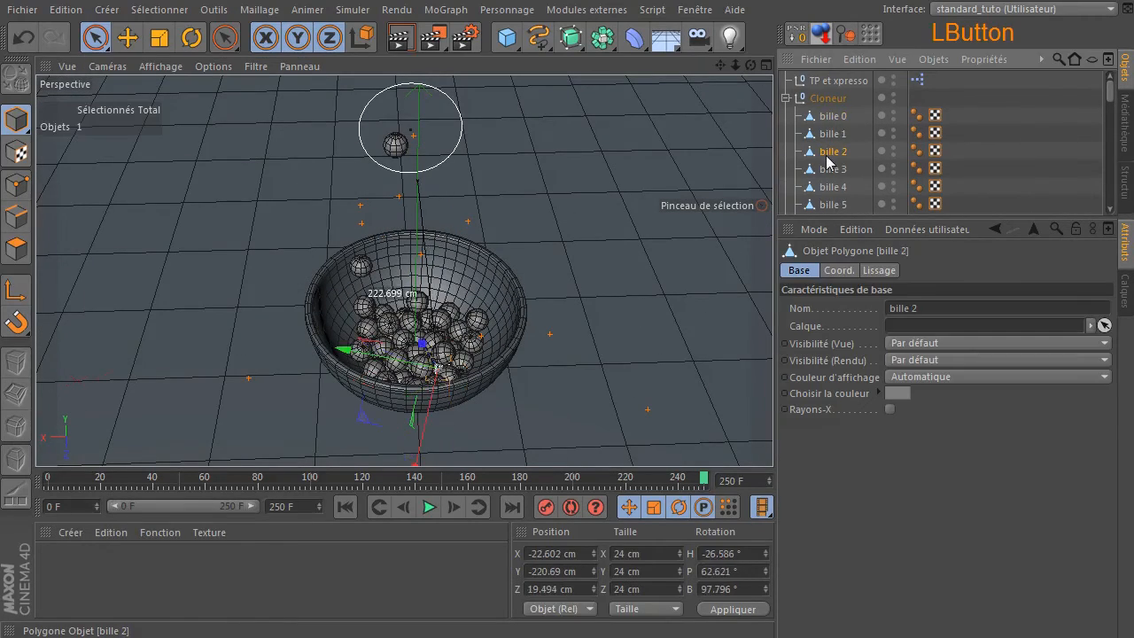
{"action": "left_click", "coordinate": [823, 99]}
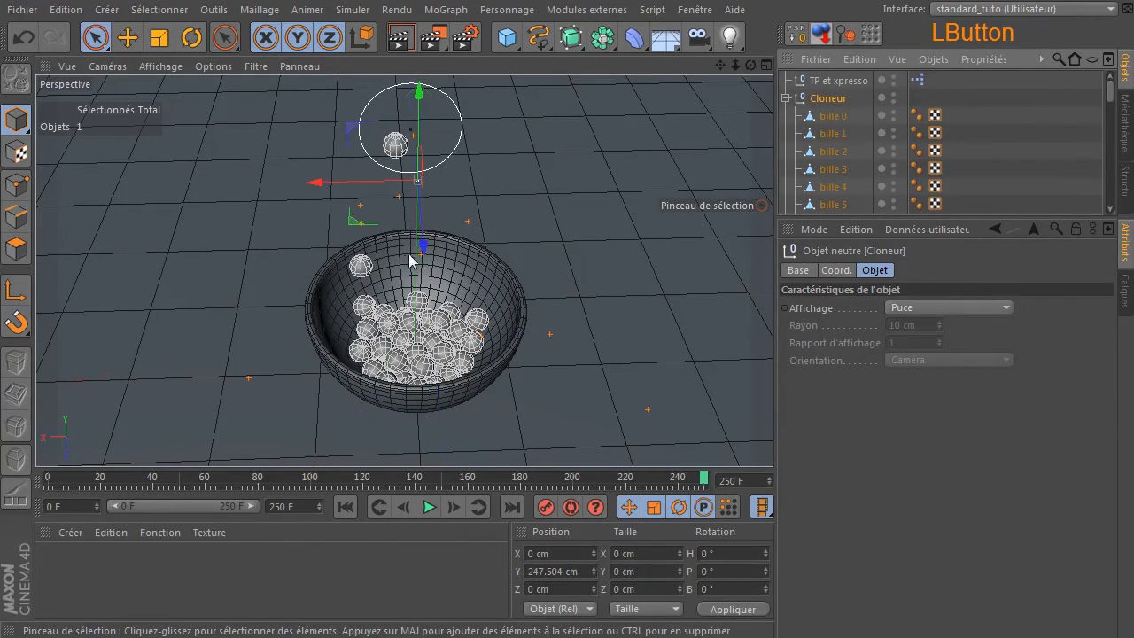
{"action": "left_click", "coordinate": [360, 265]}
{"action": "key", "text": "Delete"}
{"action": "left_click", "coordinate": [395, 144]}
{"action": "left_click", "coordinate": [395, 144]}
{"action": "key", "text": "Delete"}
Delete the TP et xpresso object and remove the dynamics properties from bol and Sol
{"action": "left_click", "coordinate": [846, 81]}
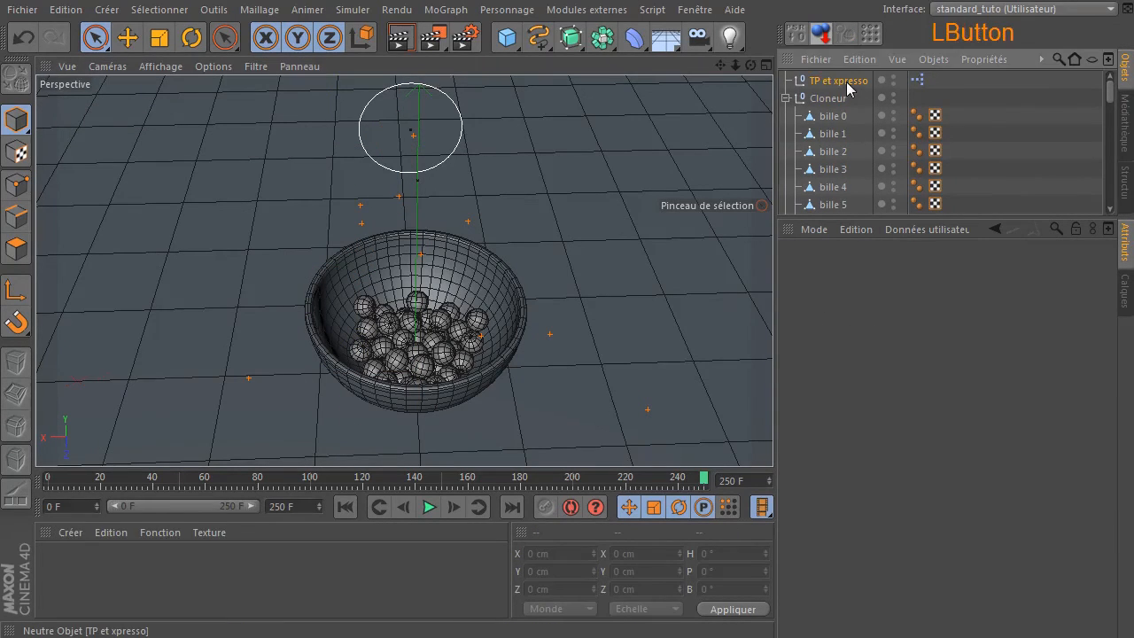
{"action": "key", "text": "Delete"}
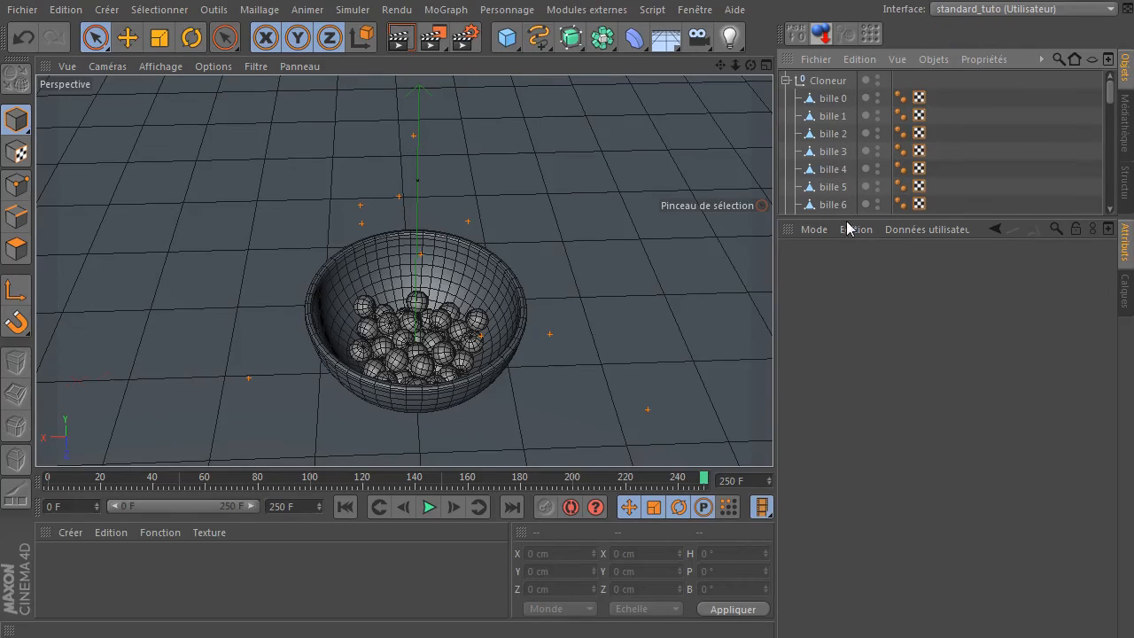
{"action": "left_click_drag", "start_coordinate": [855, 215], "coordinate": [854, 443]}
{"action": "scroll", "coordinate": [815, 260], "scroll_direction": "down", "scroll_amount": 5}
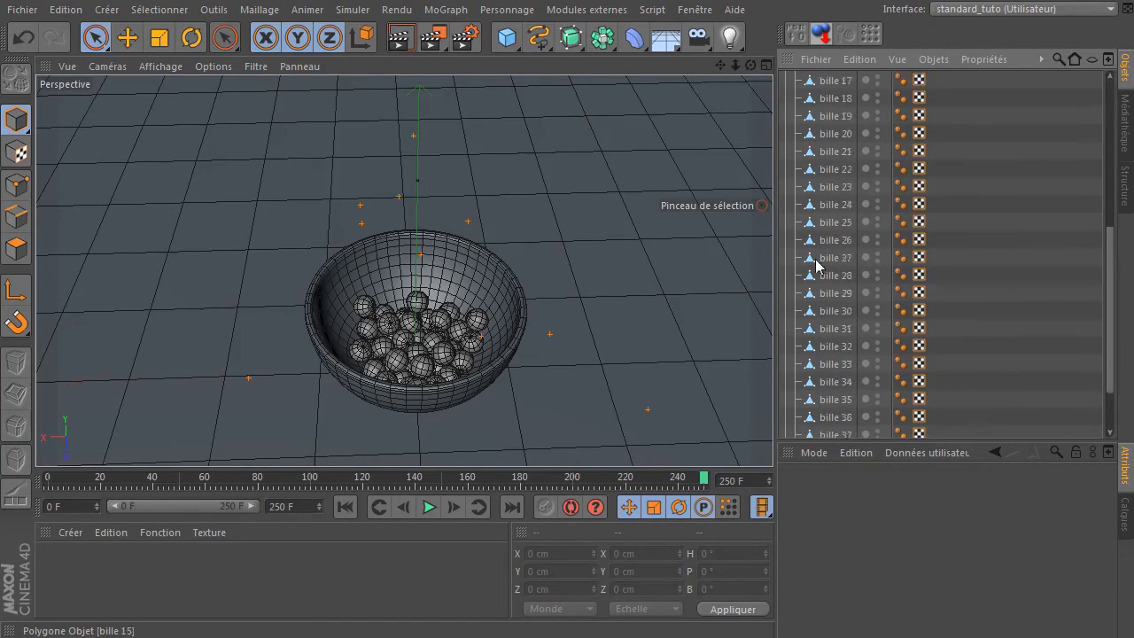
{"action": "left_click", "coordinate": [901, 411]}
{"action": "key", "text": "Delete"}
{"action": "scroll", "coordinate": [825, 329], "scroll_direction": "up", "scroll_amount": 8}
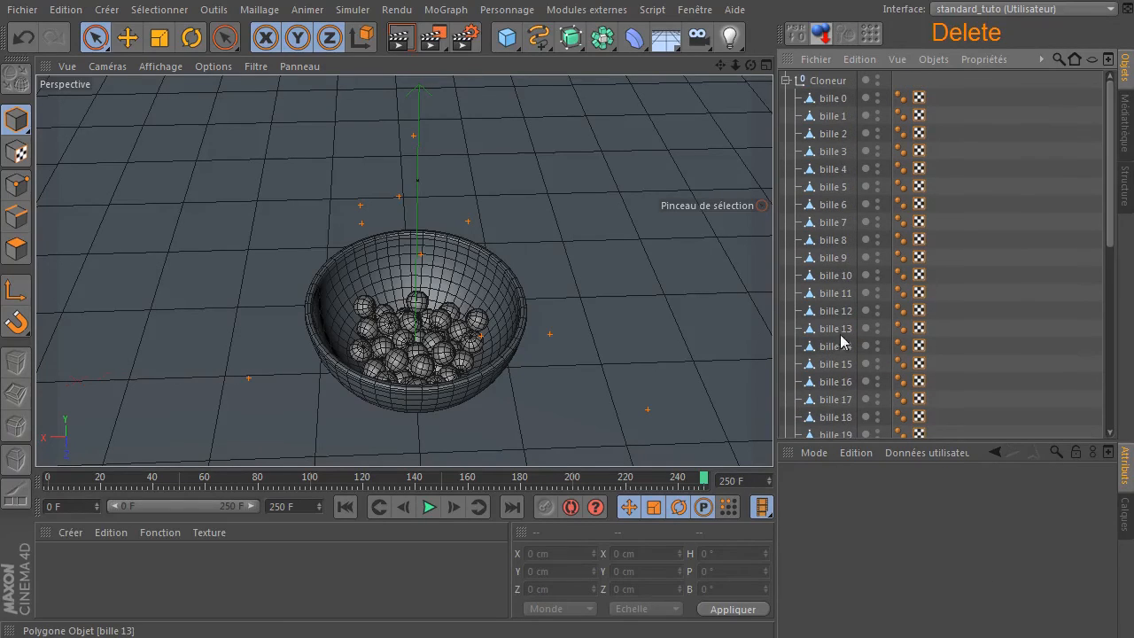
{"action": "left_click", "coordinate": [786, 80]}
Play the scene from frame 0 to check the balls in the bowl, and return to frame 0
{"action": "mouse_move", "coordinate": [750, 65]}
{"action": "left_mouse_down"}
{"action": "mouse_move", "coordinate": [763, 71]}
{"action": "mouse_move", "coordinate": [753, 45]}
{"action": "mouse_move", "coordinate": [744, 62]}
{"action": "left_mouse_up"}
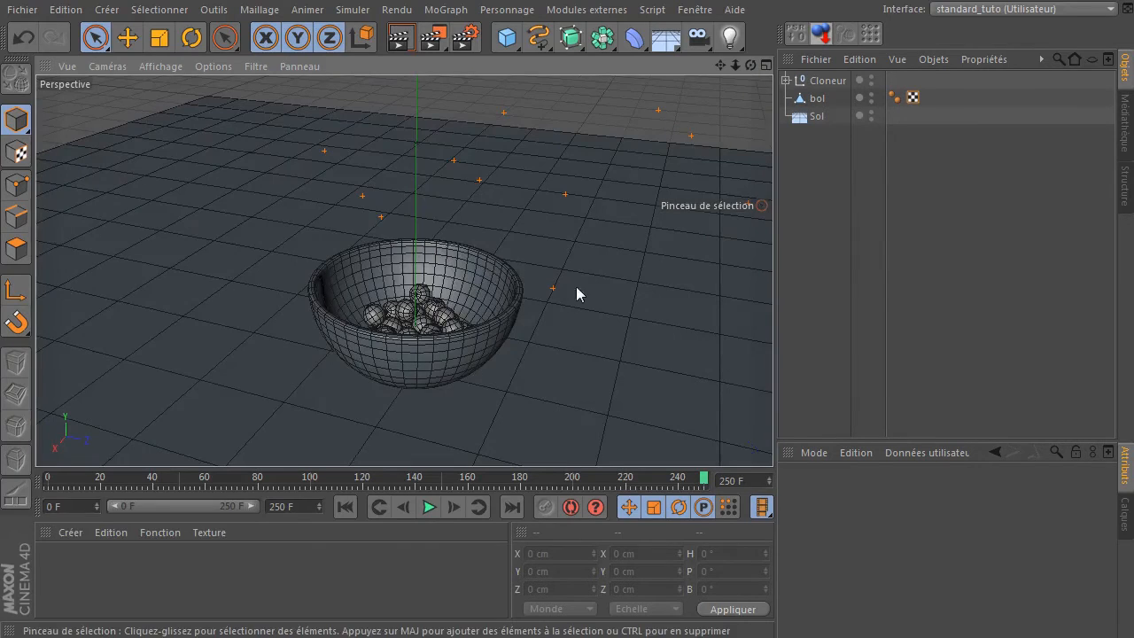
{"action": "left_click", "coordinate": [345, 506]}
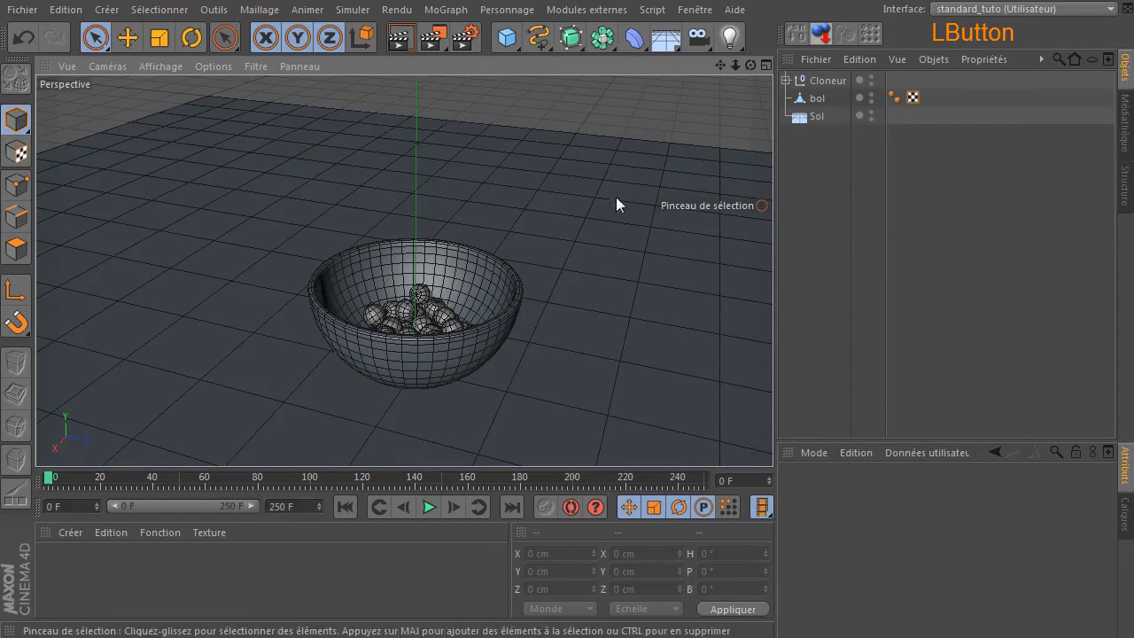
{"action": "left_click", "coordinate": [428, 509]}
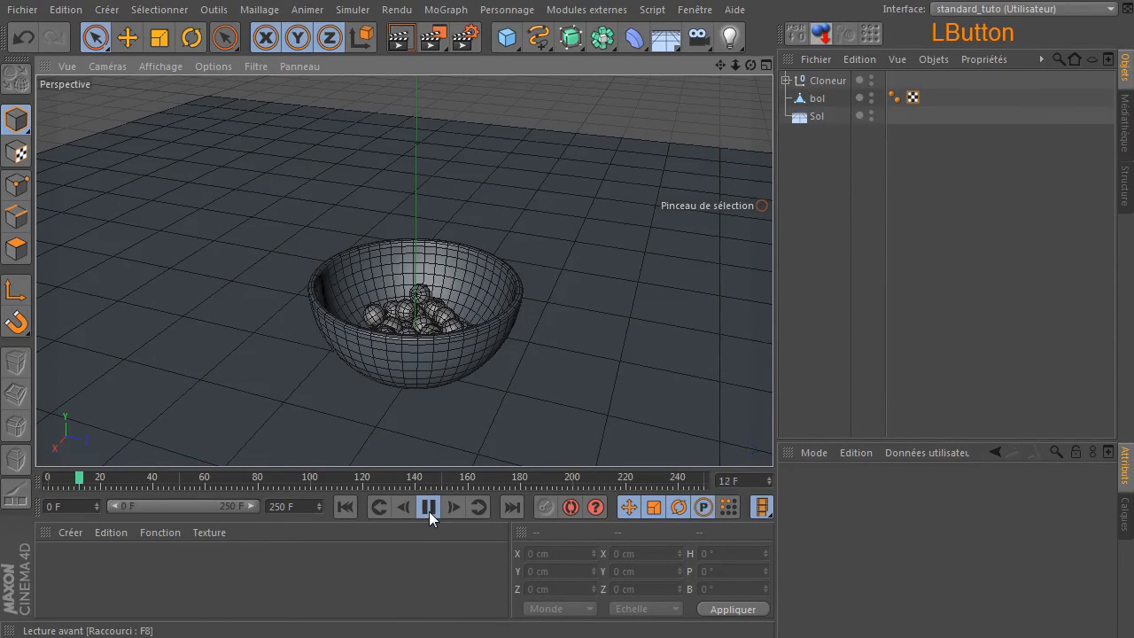
{"action": "left_click", "coordinate": [429, 509]}
{"action": "left_click", "coordinate": [345, 506]}
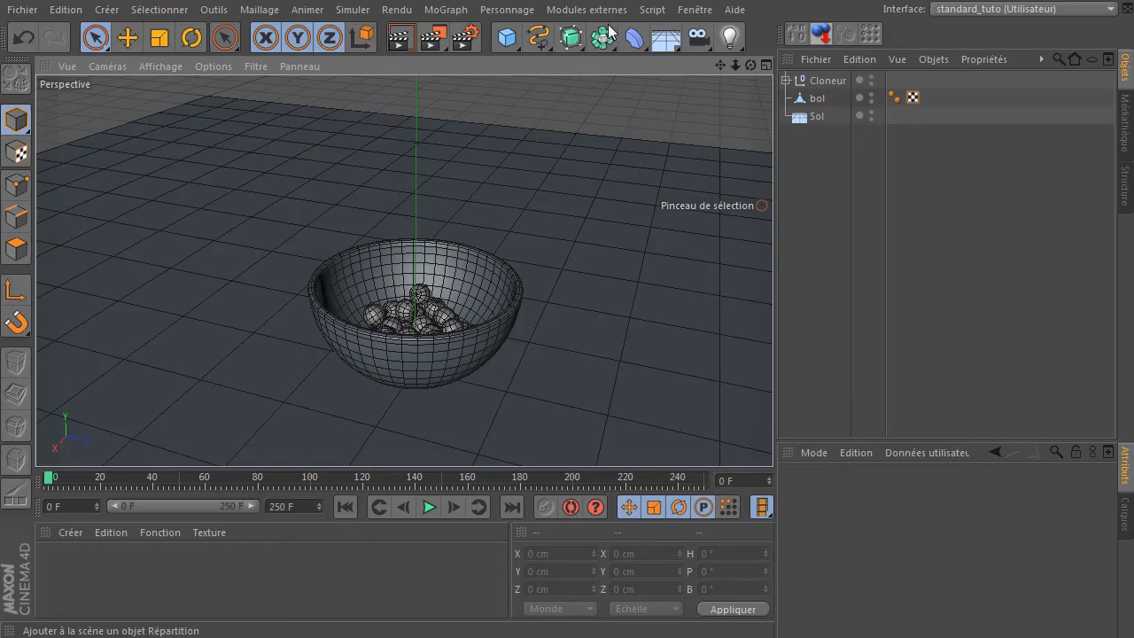
Add a Fracture object and move bille 0 through bille 39 out of the Cloneur group into it
{"action": "left_click", "coordinate": [446, 10]}
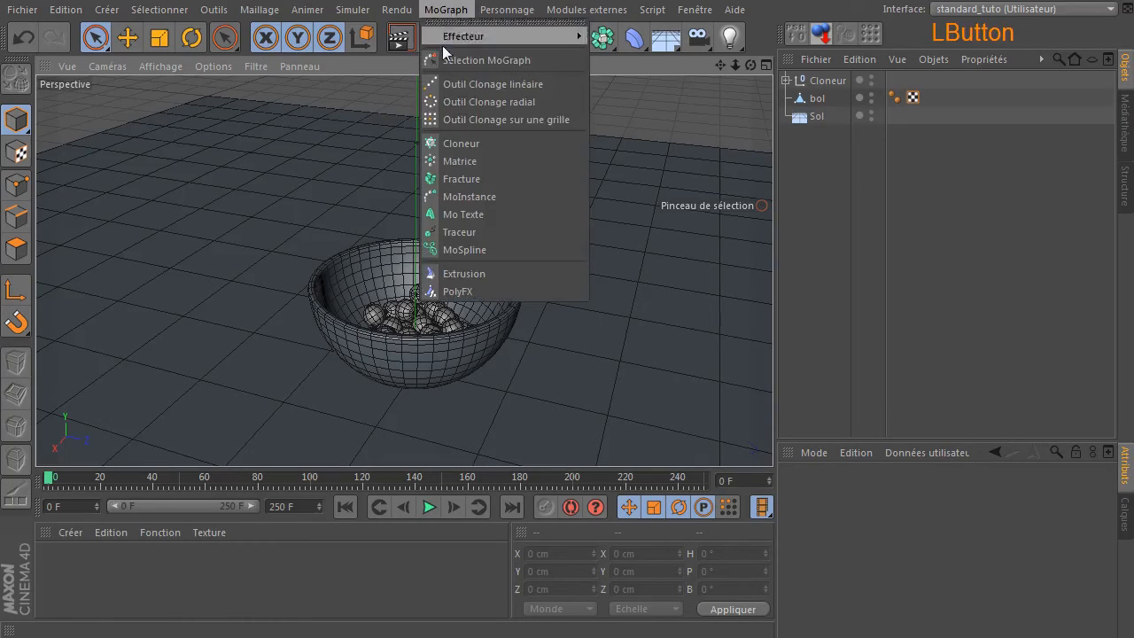
{"action": "left_click", "coordinate": [462, 178]}
{"action": "left_click", "coordinate": [801, 106]}
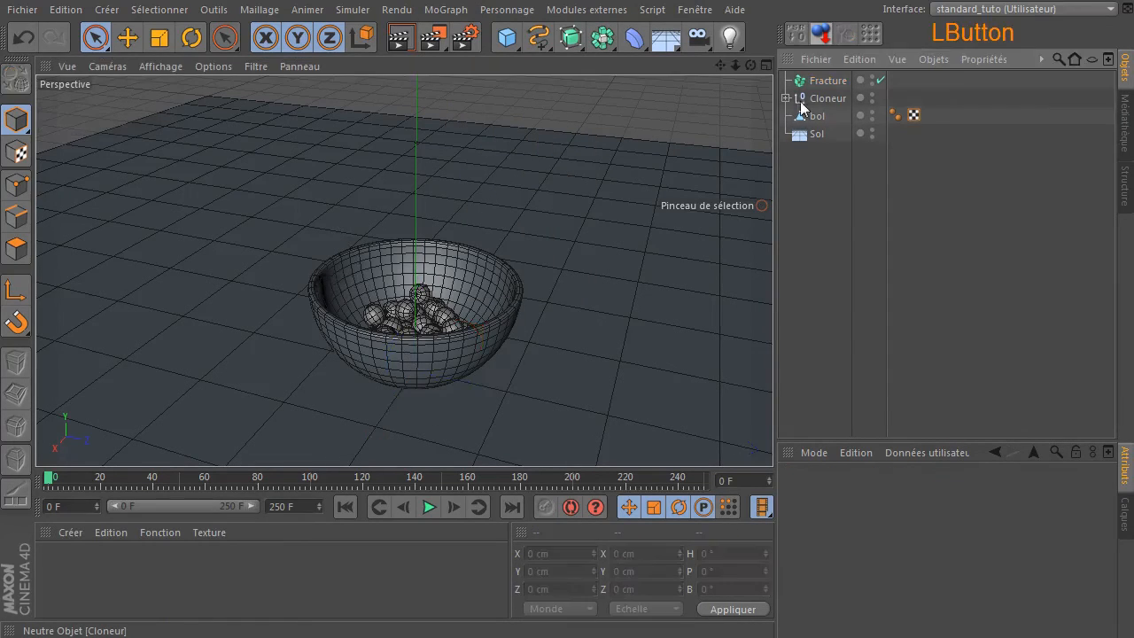
{"action": "left_click", "coordinate": [786, 98]}
{"action": "left_click", "coordinate": [827, 116]}
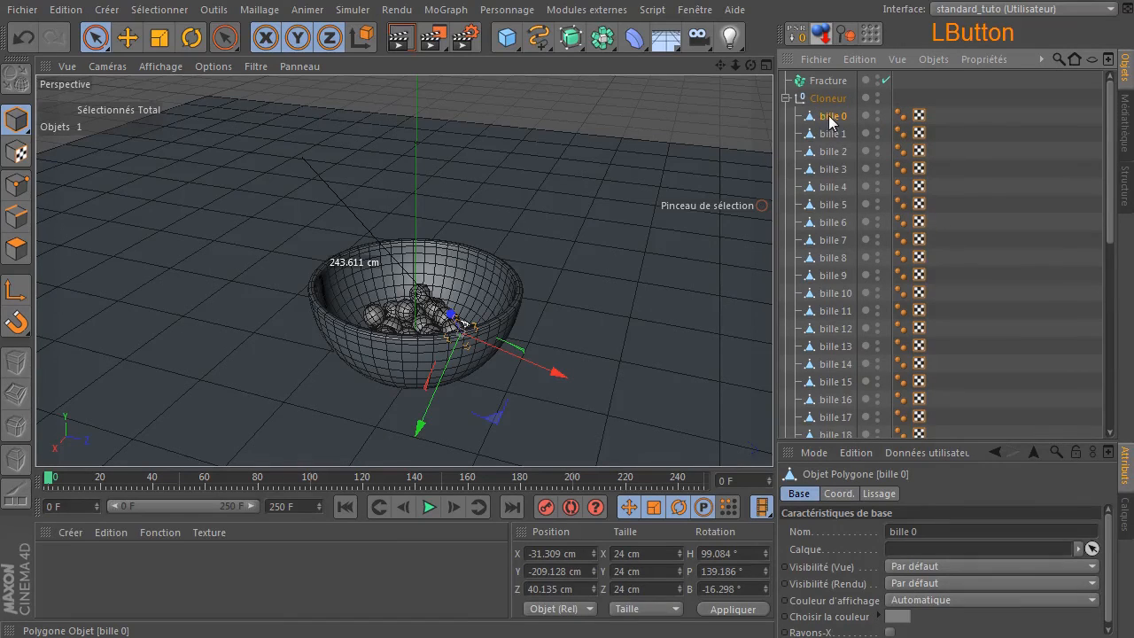
{"action": "scroll", "coordinate": [902, 116], "scroll_direction": "down", "scroll_amount": 5}
{"action": "left_click", "coordinate": [827, 394], "text": "shift"}
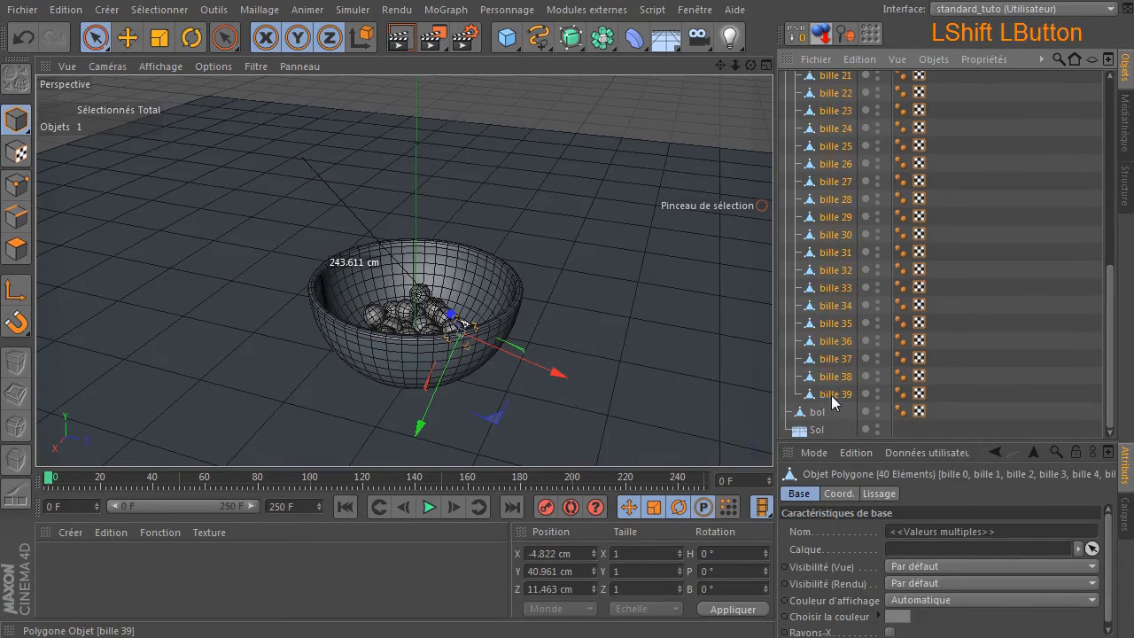
{"action": "scroll", "coordinate": [822, 187], "scroll_direction": "up", "scroll_amount": 5}
{"action": "left_click_drag", "start_coordinate": [831, 127], "coordinate": [835, 81]}
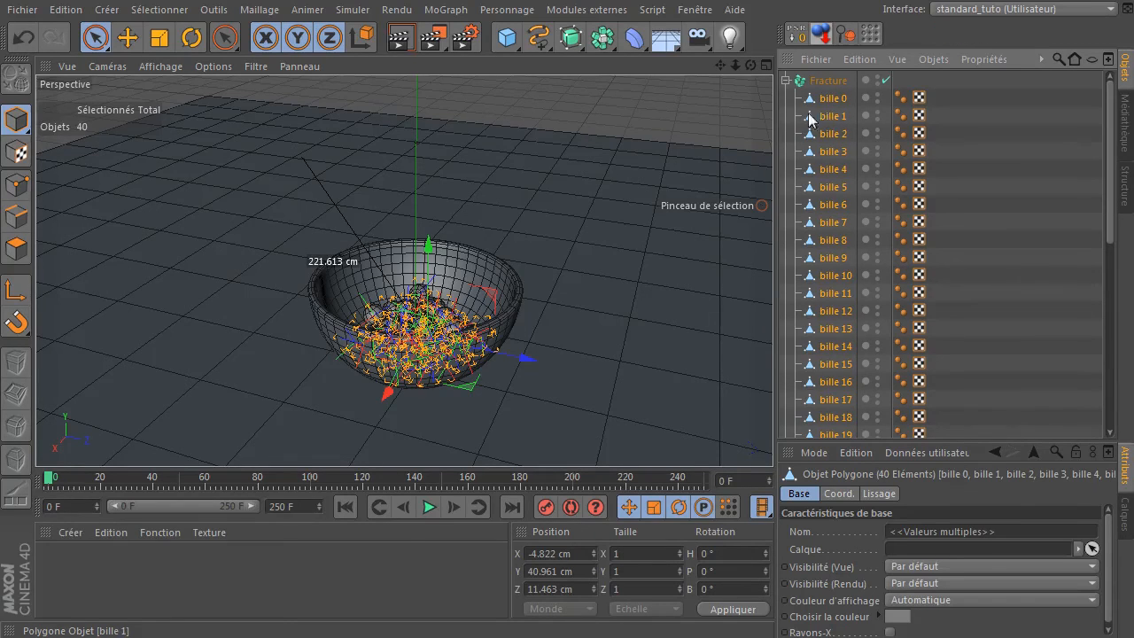
Collapse the Fracture hierarchy and delete the emptied Cloneur null object
{"action": "left_click", "coordinate": [785, 82]}
{"action": "left_click", "coordinate": [822, 98]}
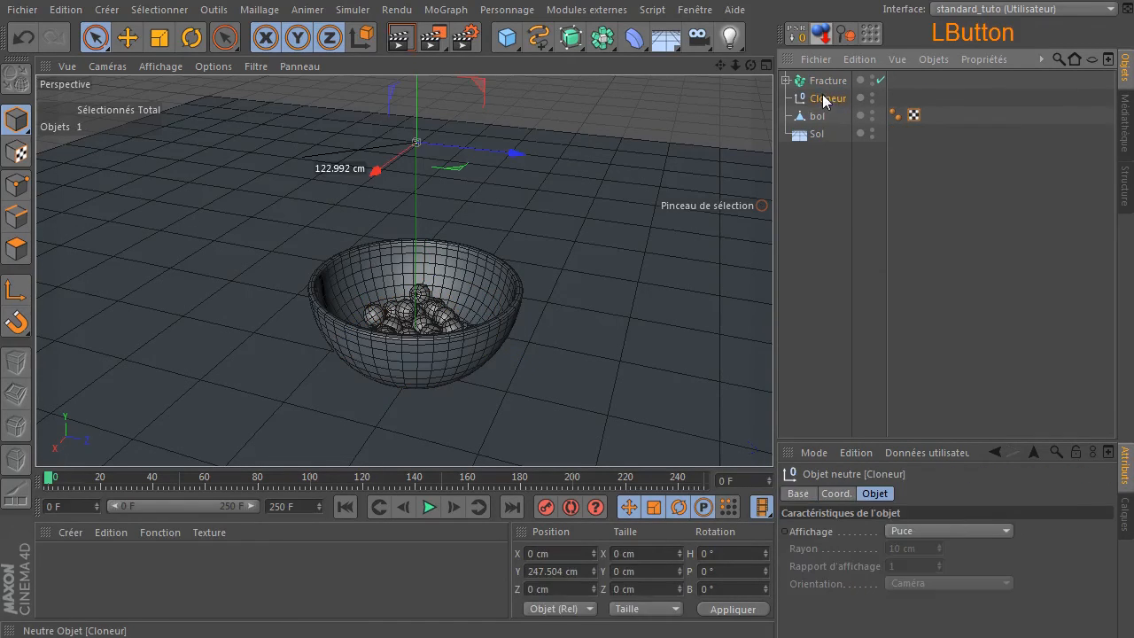
{"action": "key", "text": "Delete"}
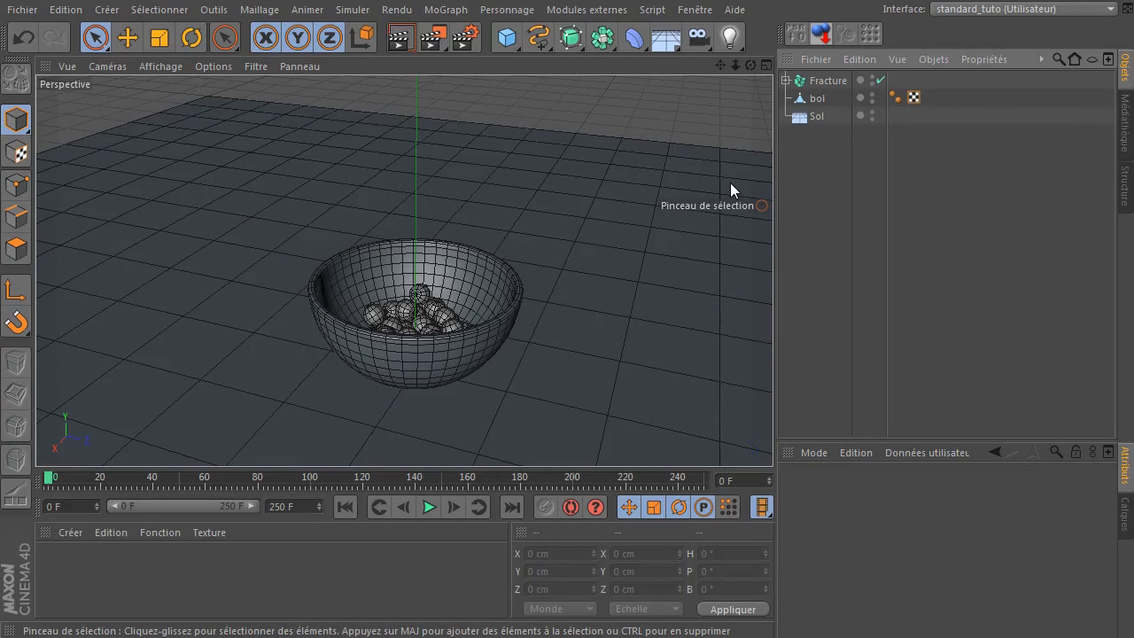
Apply an Effecteur Randomisation to the Fracture object
{"action": "left_click", "coordinate": [824, 81]}
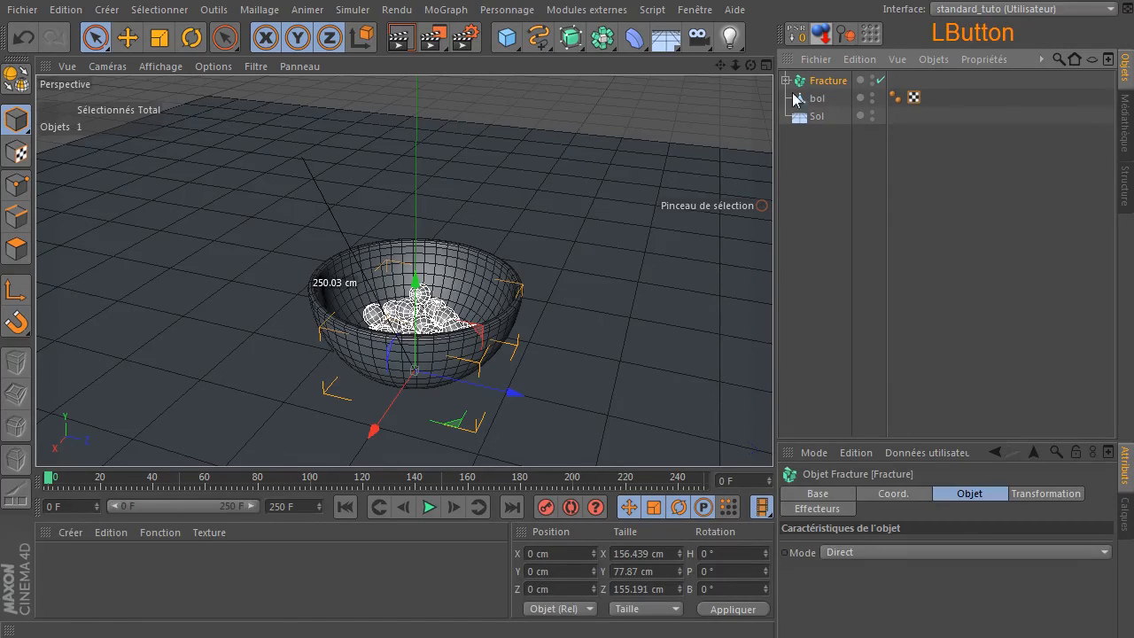
{"action": "left_click", "coordinate": [446, 10]}
{"action": "mouse_move", "coordinate": [483, 38]}
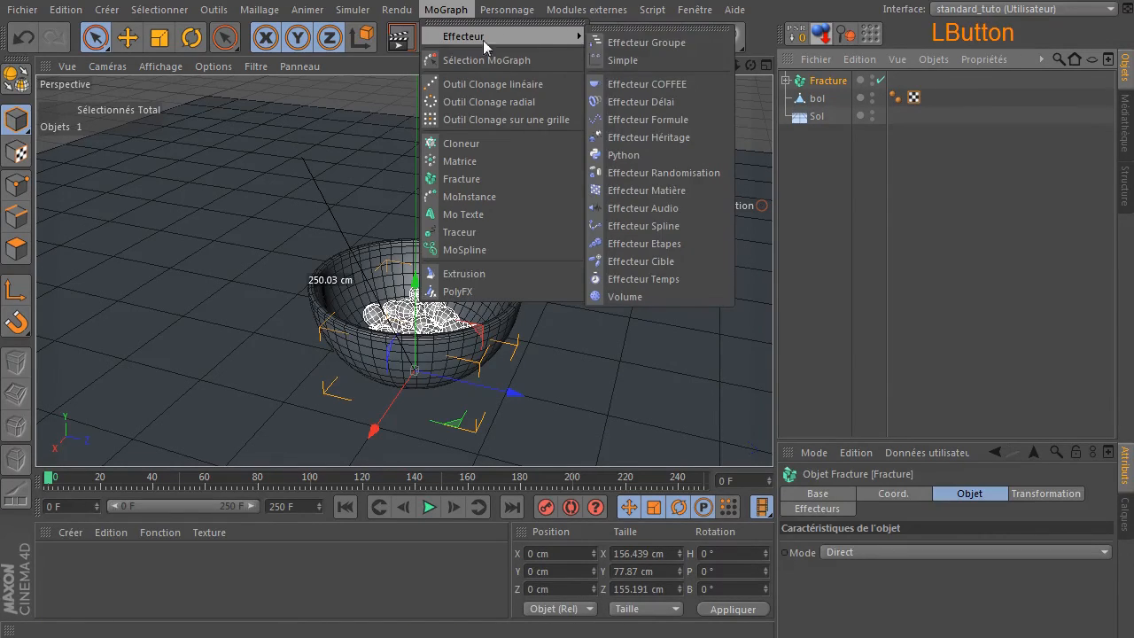
{"action": "left_click", "coordinate": [663, 173]}
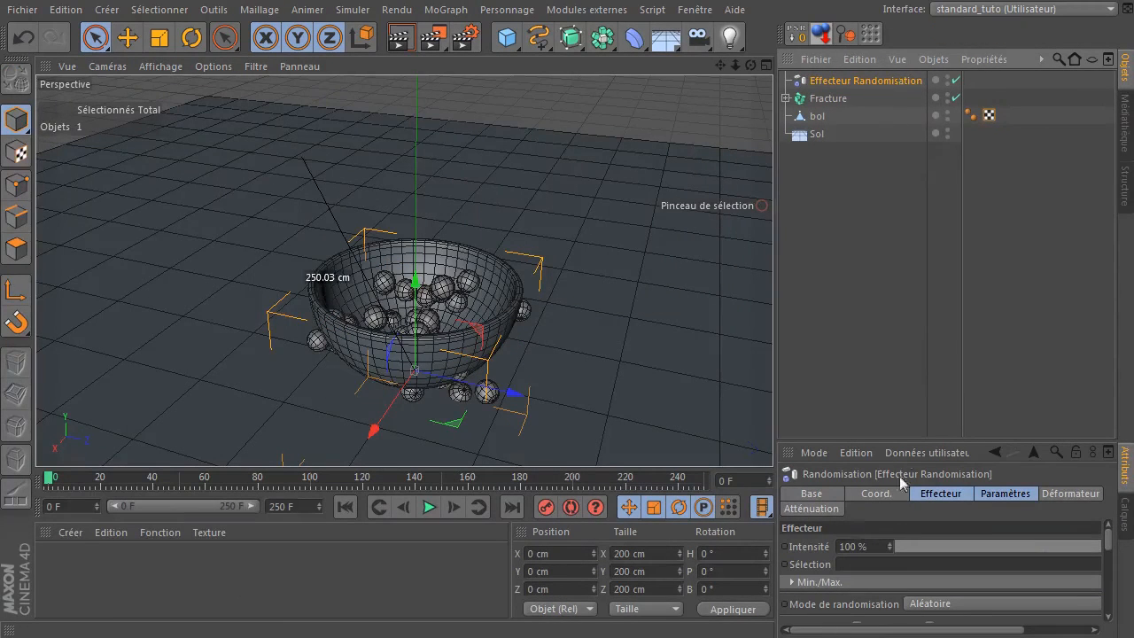
Turn off the Randomisation effector's Position transformation and set its Couleur option to Activer
{"action": "left_click_drag", "start_coordinate": [901, 444], "coordinate": [896, 234]}
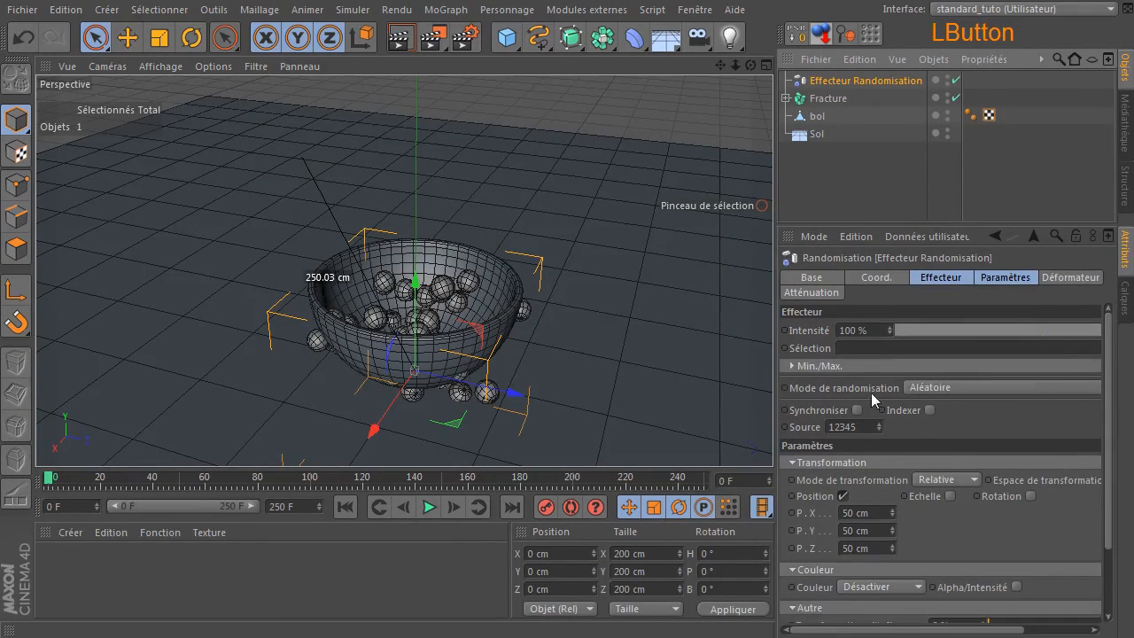
{"action": "left_click", "coordinate": [843, 495]}
{"action": "left_click", "coordinate": [855, 533]}
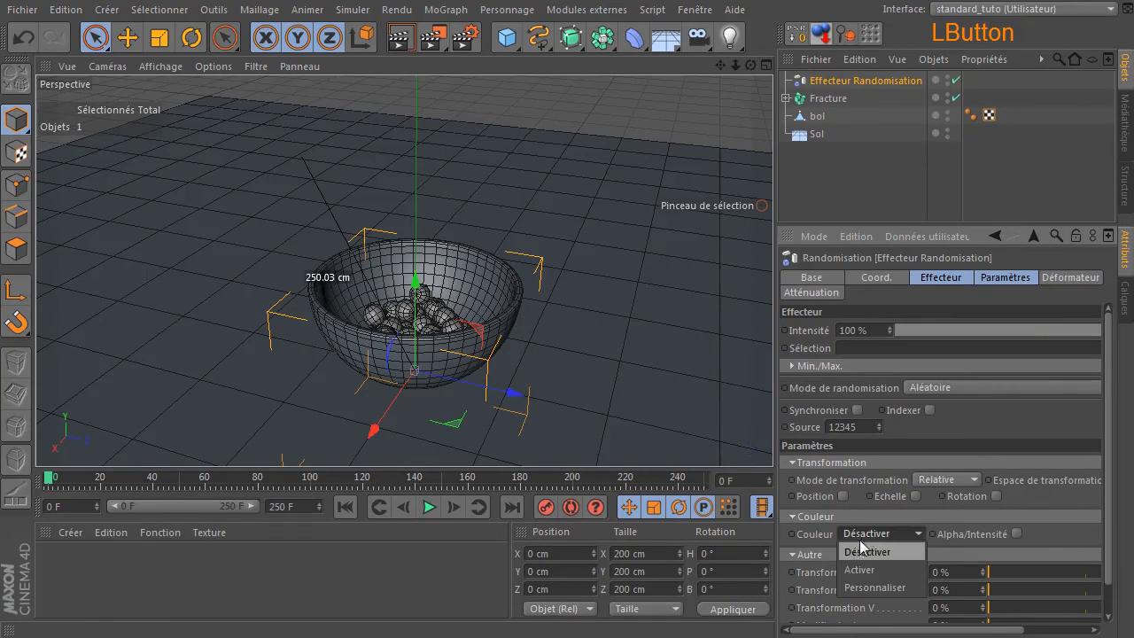
{"action": "left_click", "coordinate": [858, 569]}
{"action": "left_click_drag", "start_coordinate": [897, 225], "coordinate": [896, 200]}
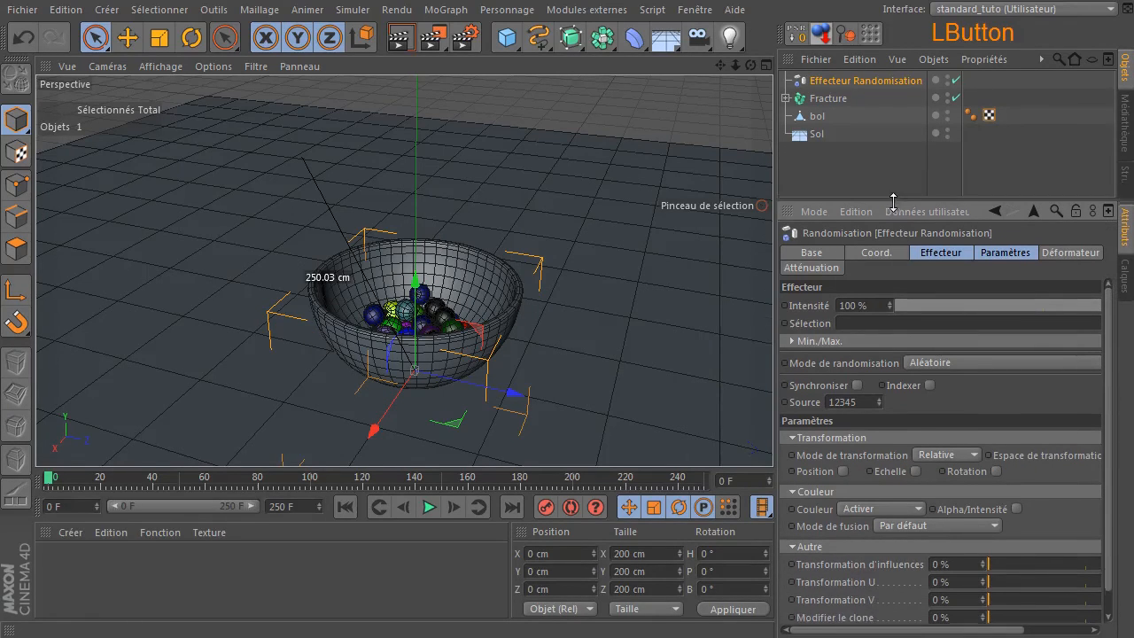
Render the perspective view to preview the coloured balls and examine the bowl from another angle
{"action": "left_click", "coordinate": [623, 100]}
{"action": "left_click", "coordinate": [400, 37]}
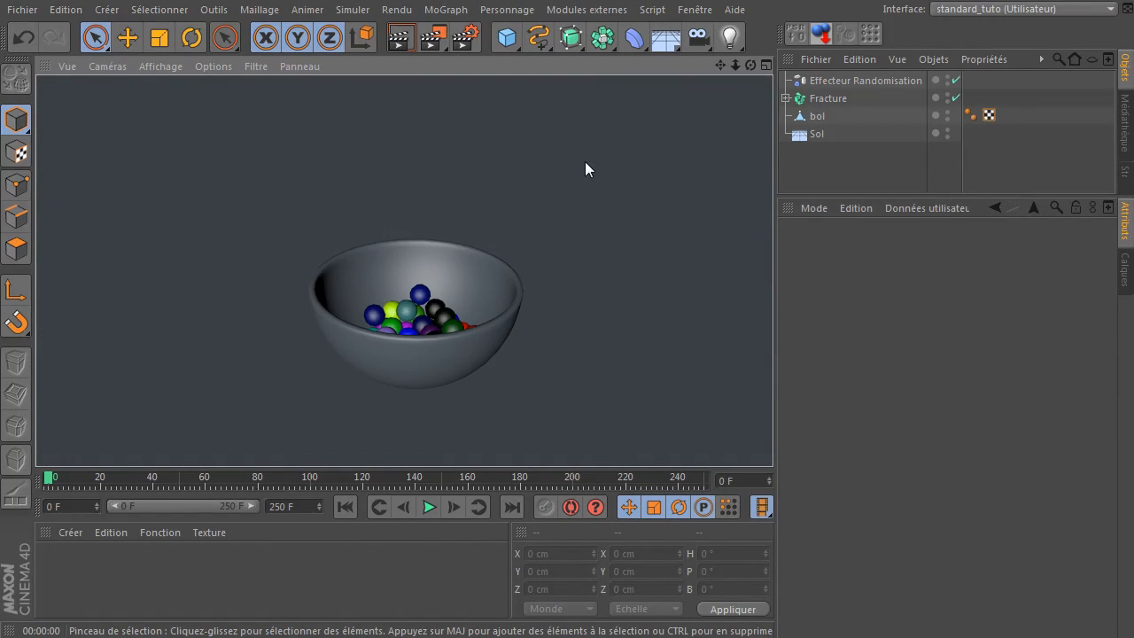
{"action": "left_click_drag", "start_coordinate": [750, 65], "coordinate": [719, 67]}
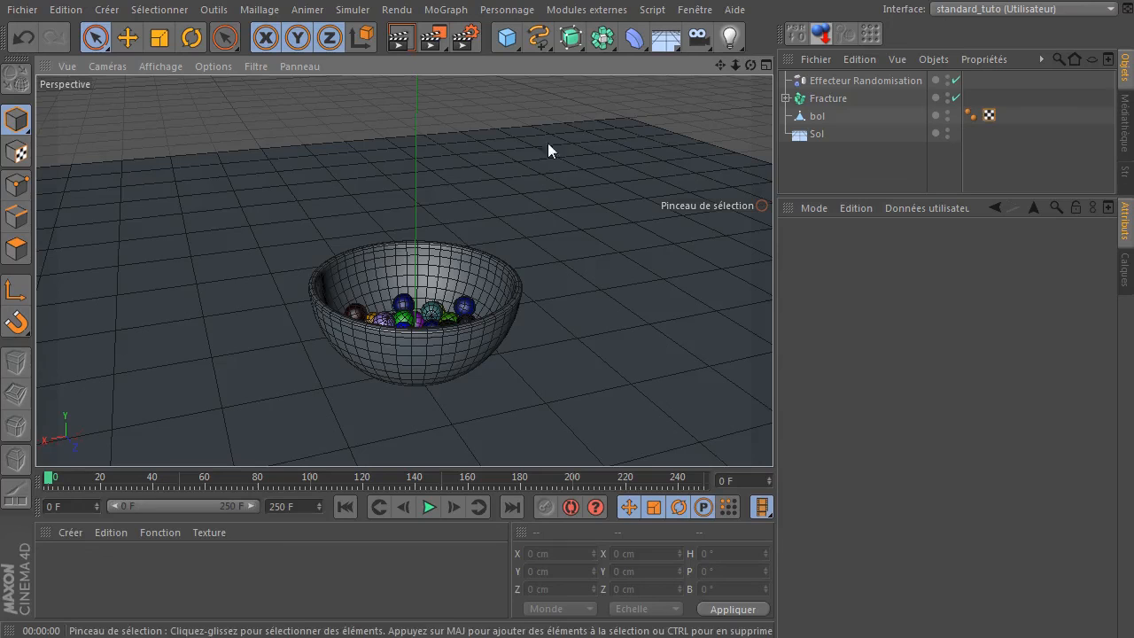
{"action": "left_click", "coordinate": [835, 151]}
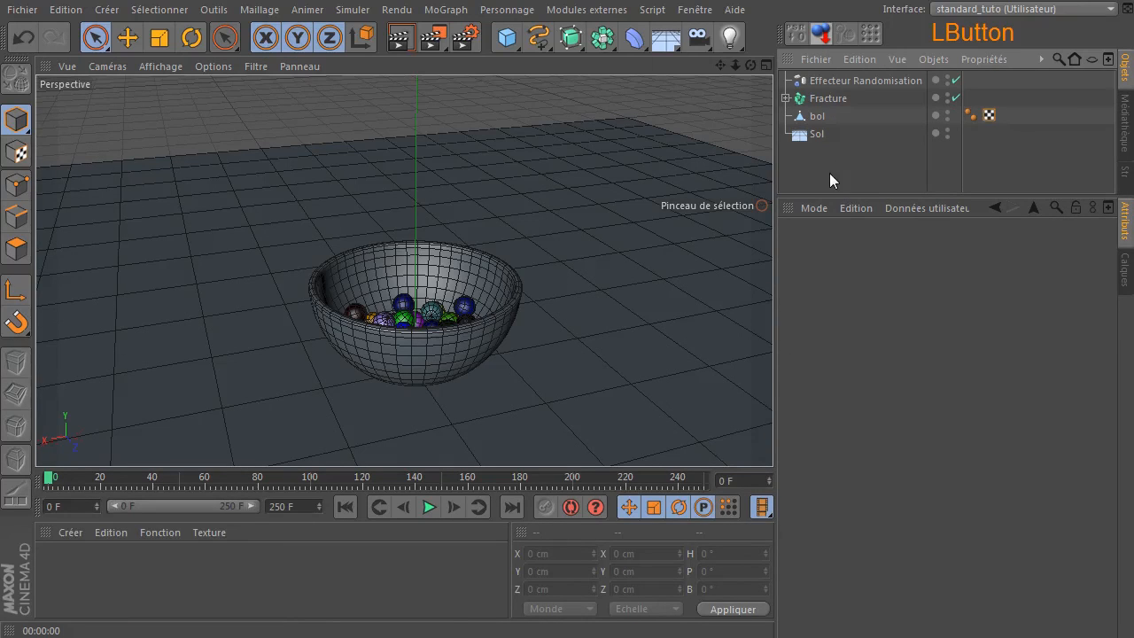